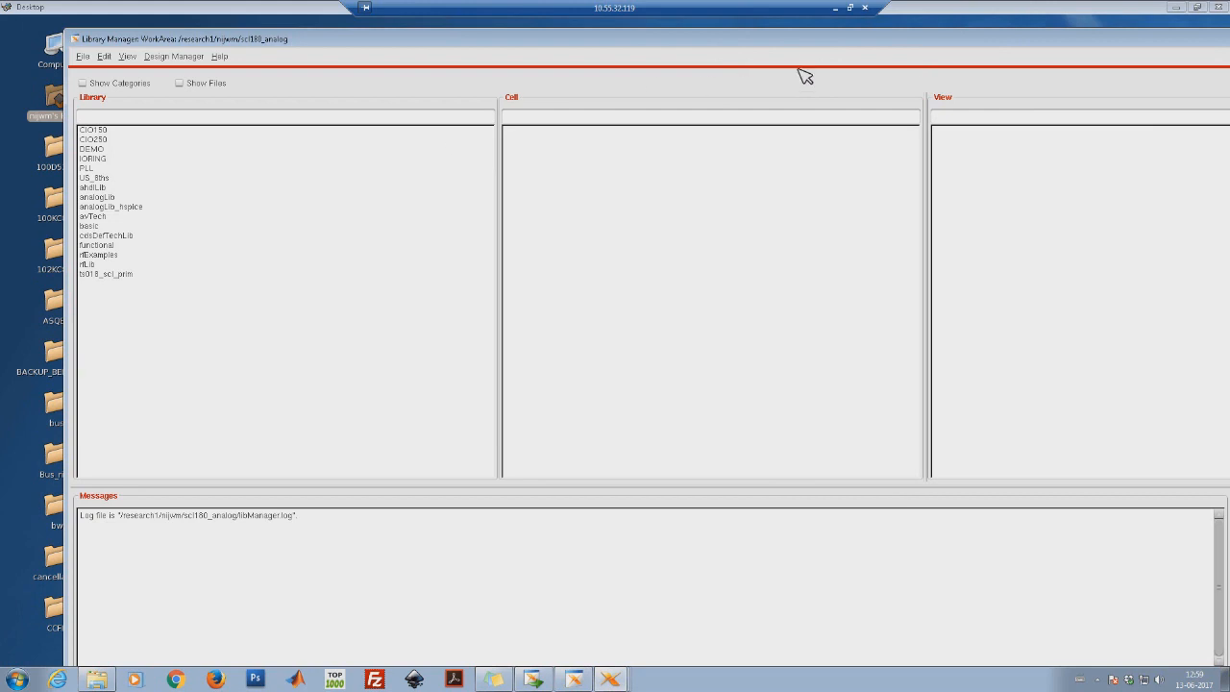
Create a schematic cell view named Demo_inverter in the DEMO library and maximize its editor window
left_click_drag(1004, 49, 930, 53)
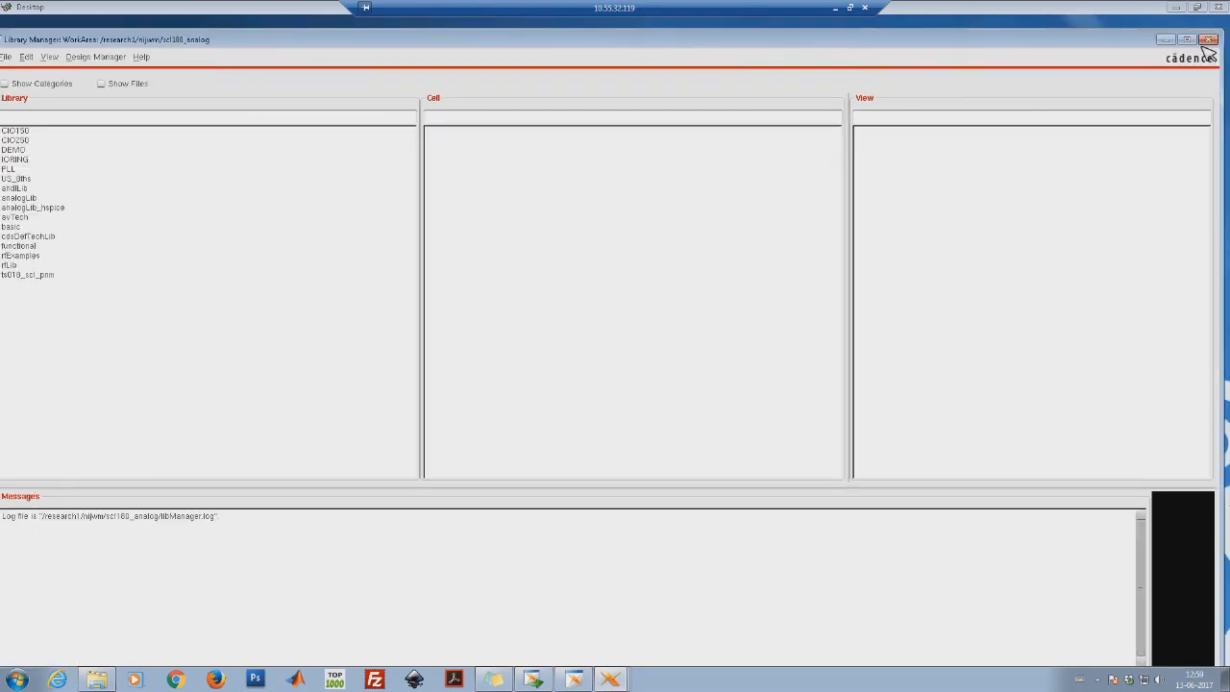
left_click(1187, 40)
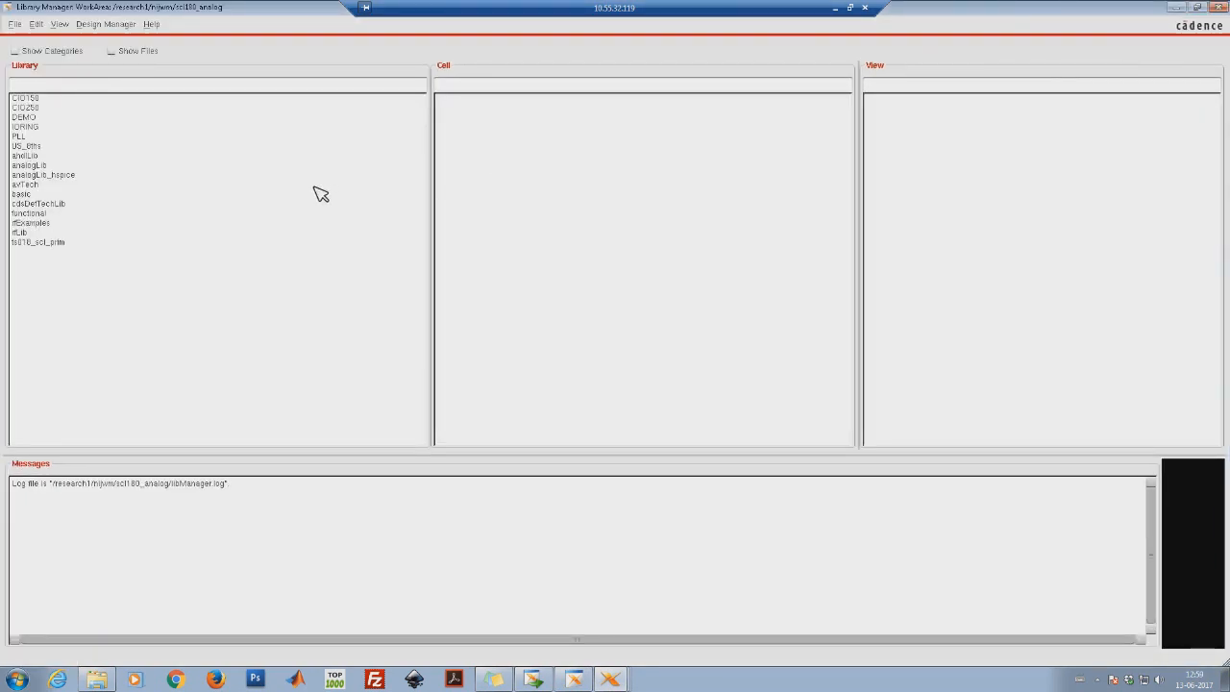
left_click(37, 117)
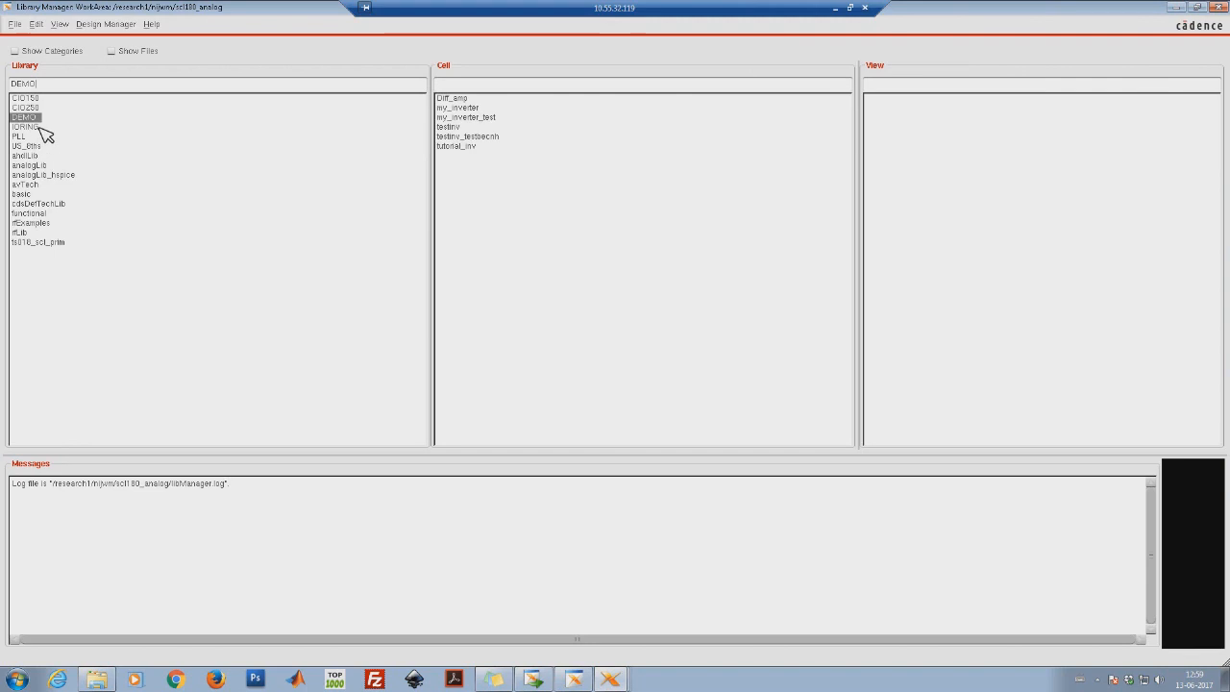
left_click(14, 24)
mouse_move(100, 43)
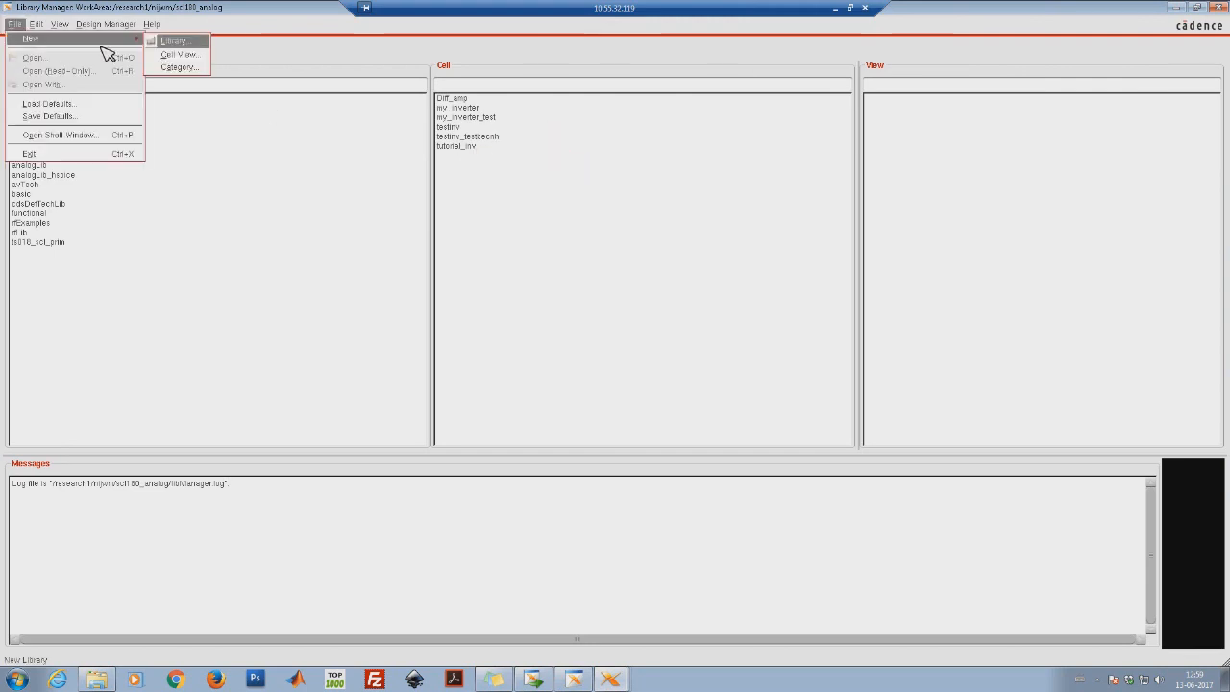
left_click(193, 55)
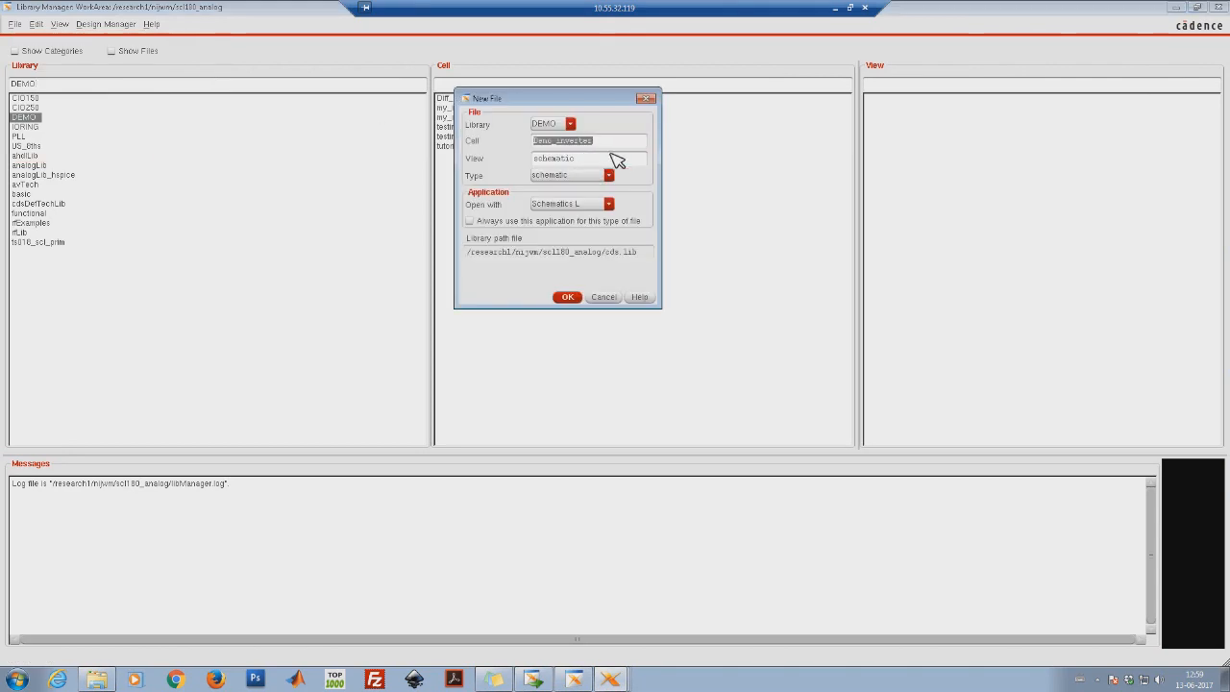
left_click(618, 150)
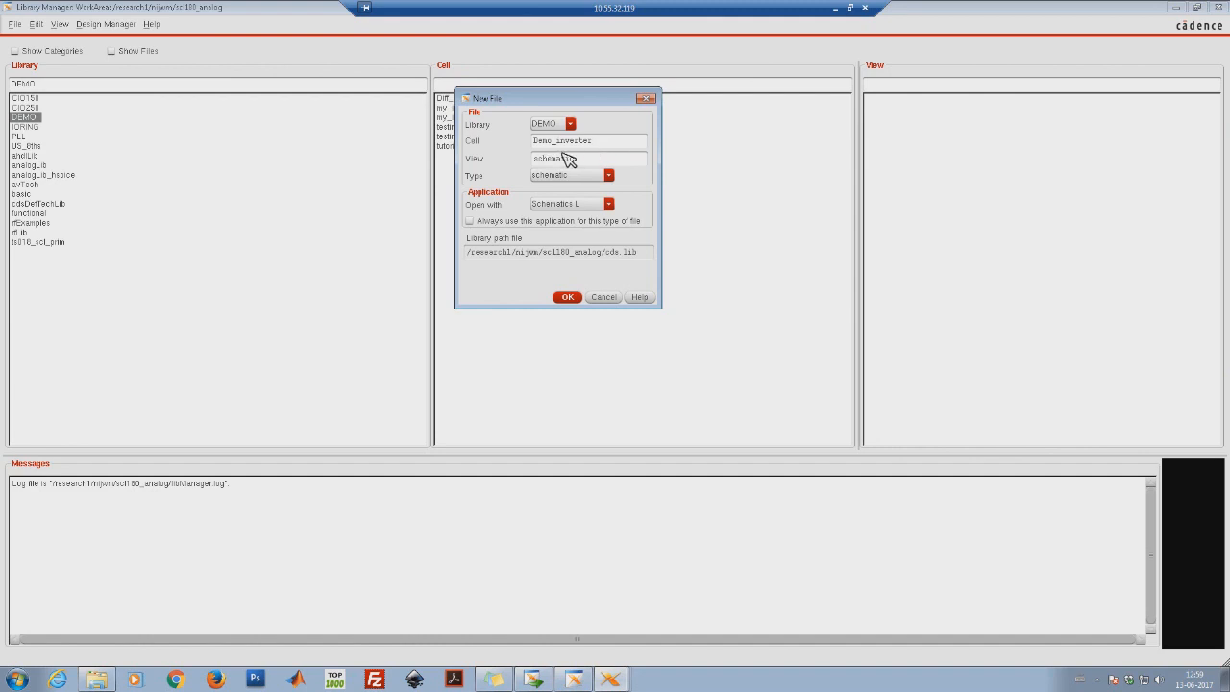
left_click(568, 297)
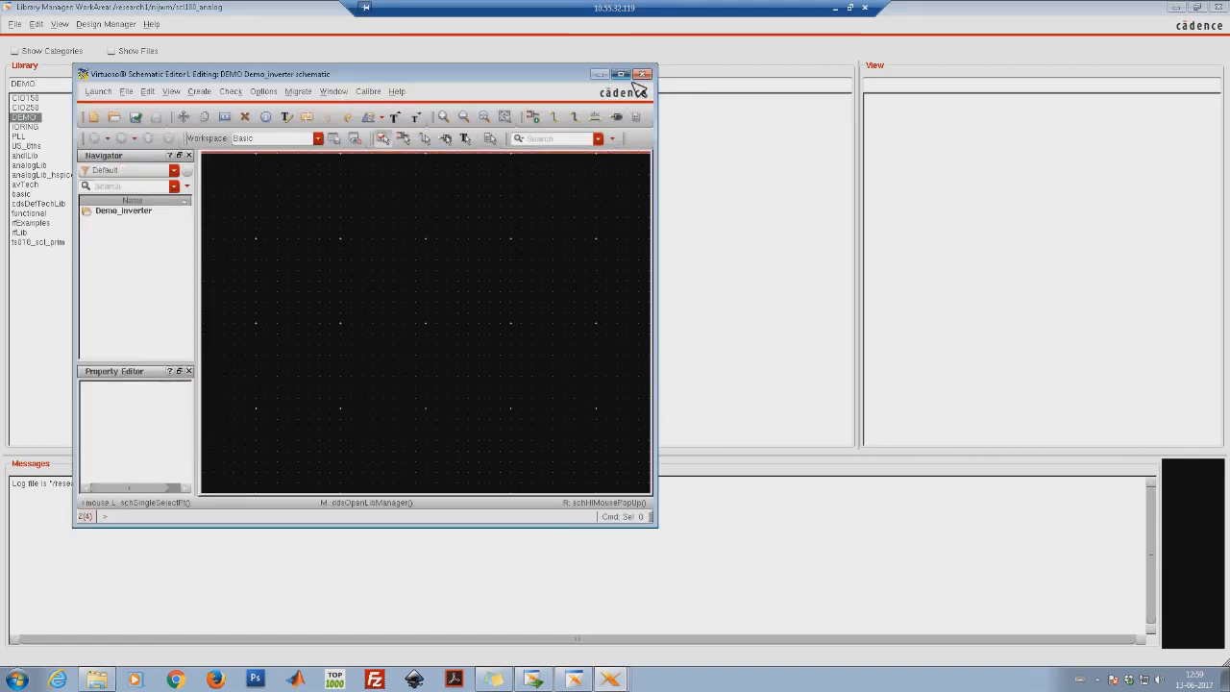
left_click(621, 74)
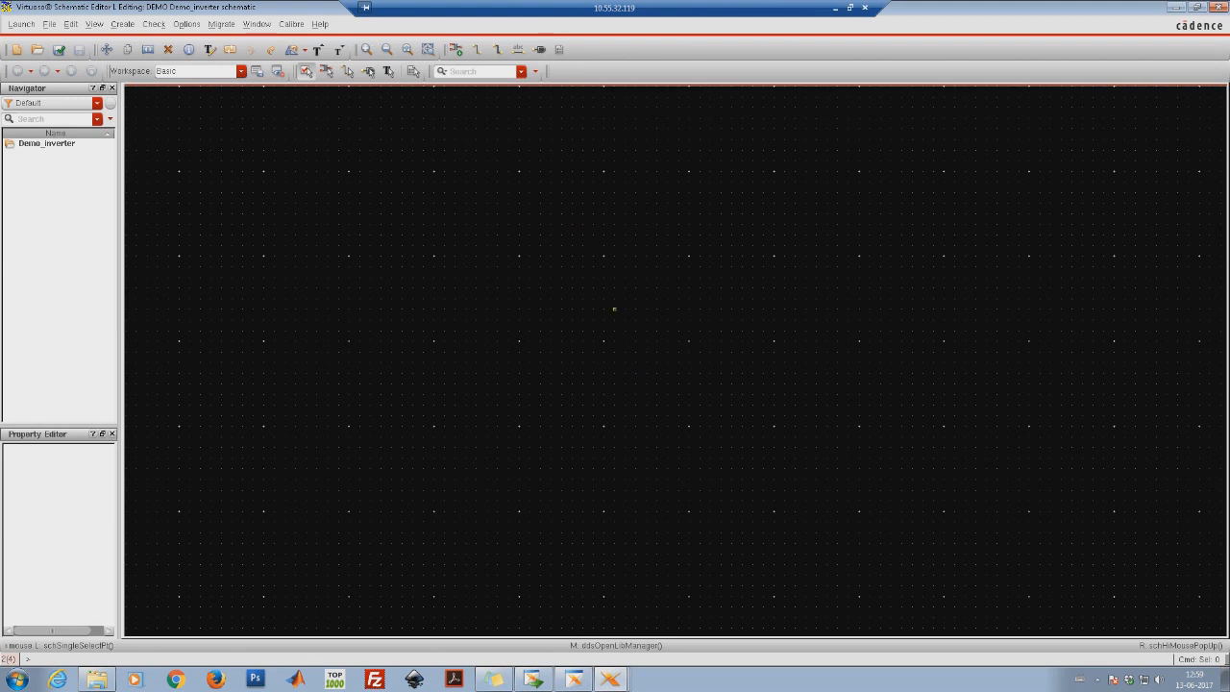
Place one nmos_18 symbol from the ts018_scl_prim library near the middle of the empty schematic
left_click(460, 55)
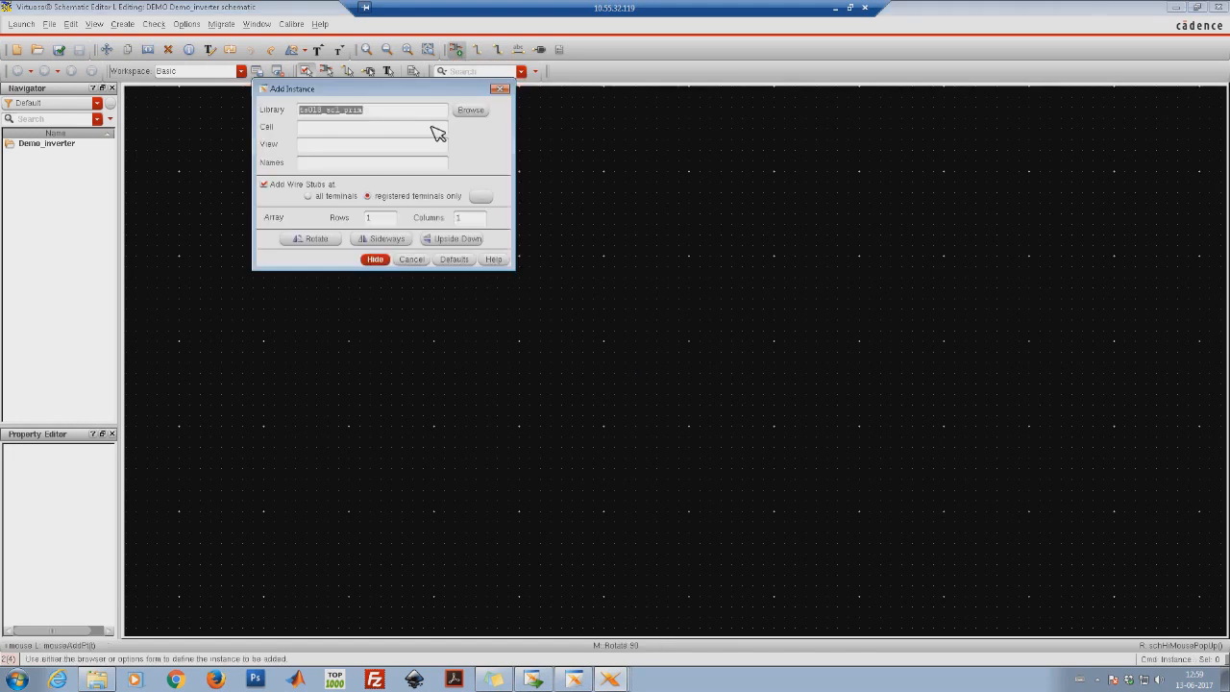
left_click(485, 112)
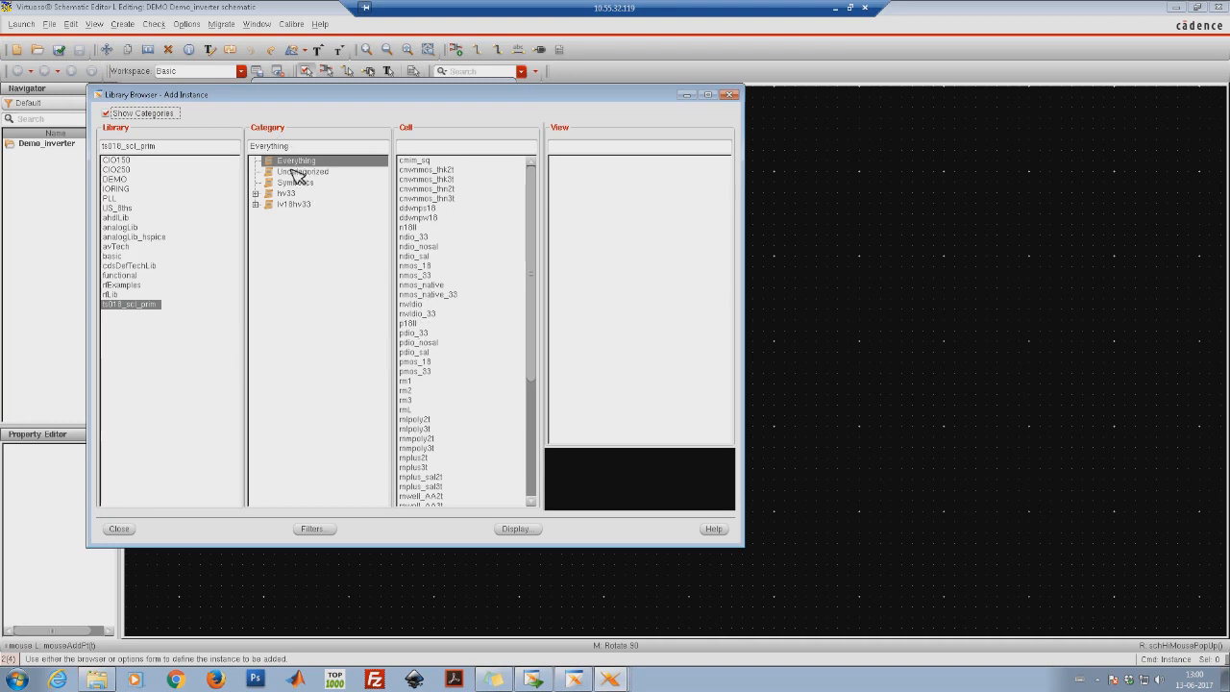
left_click(424, 269)
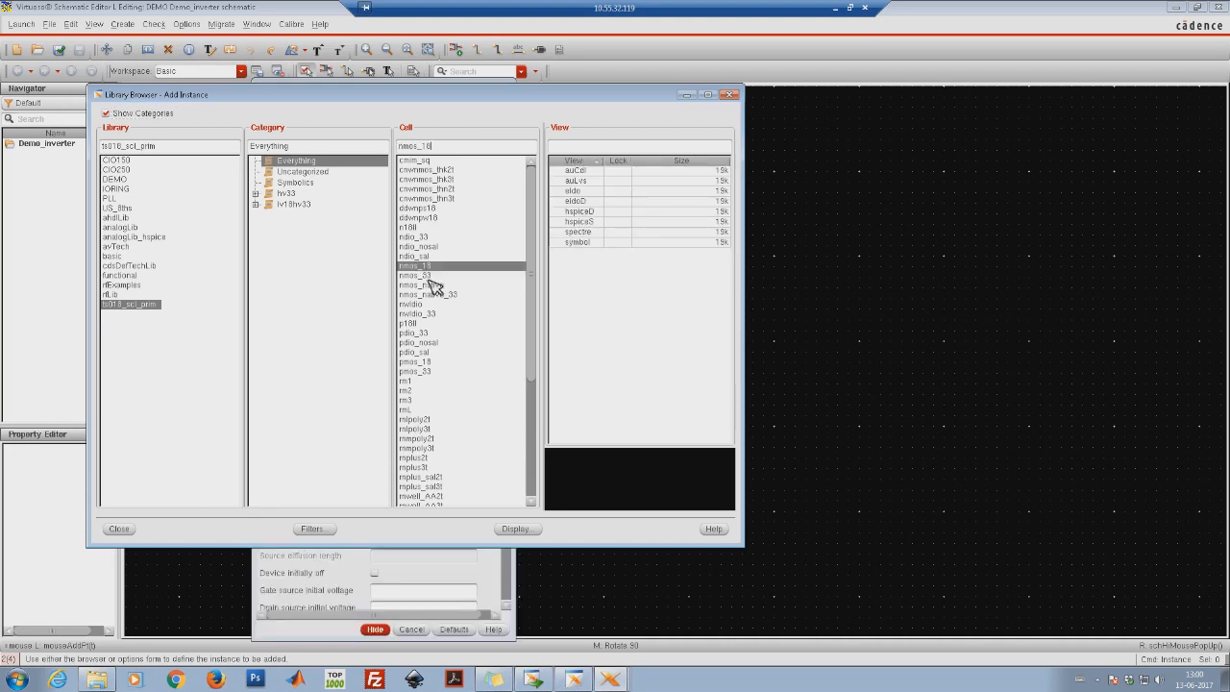
left_click(582, 244)
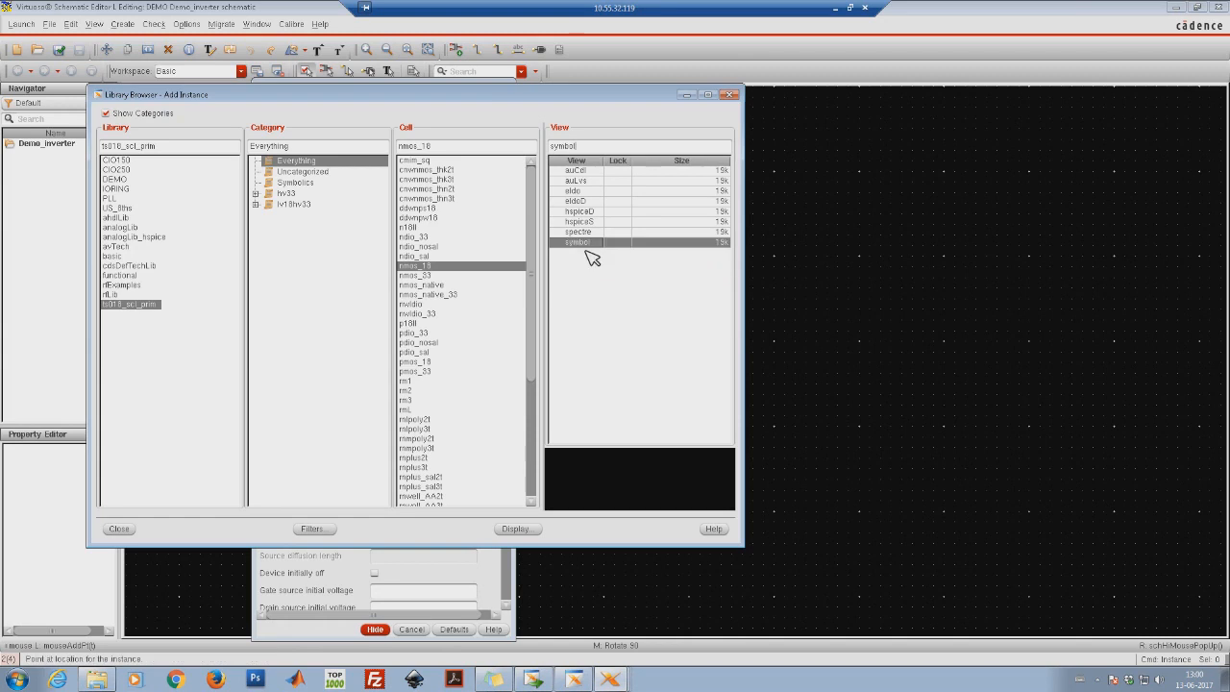
left_click(730, 94)
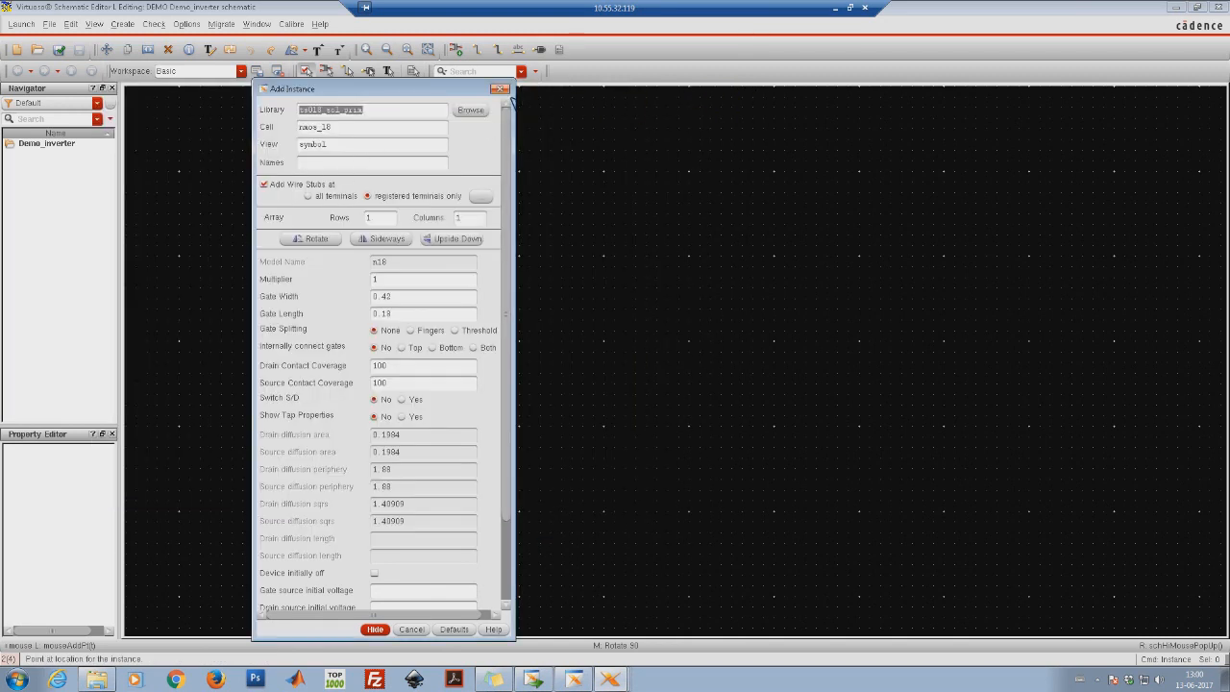
left_click(500, 89)
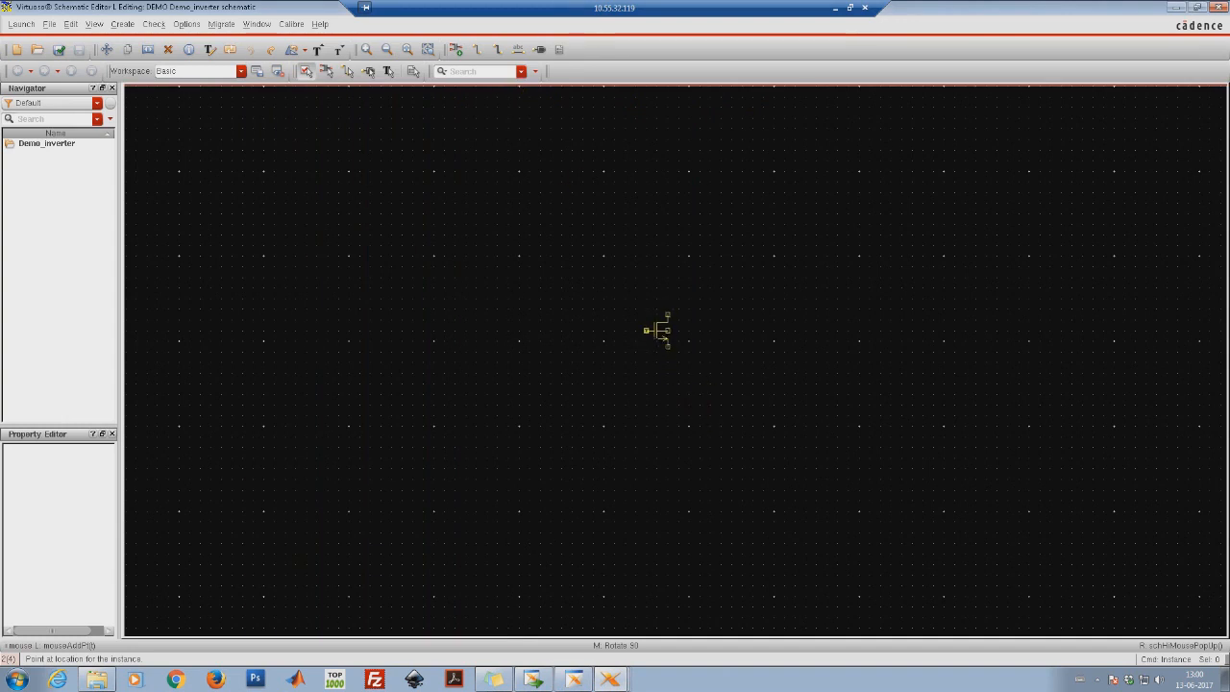
left_click(664, 334)
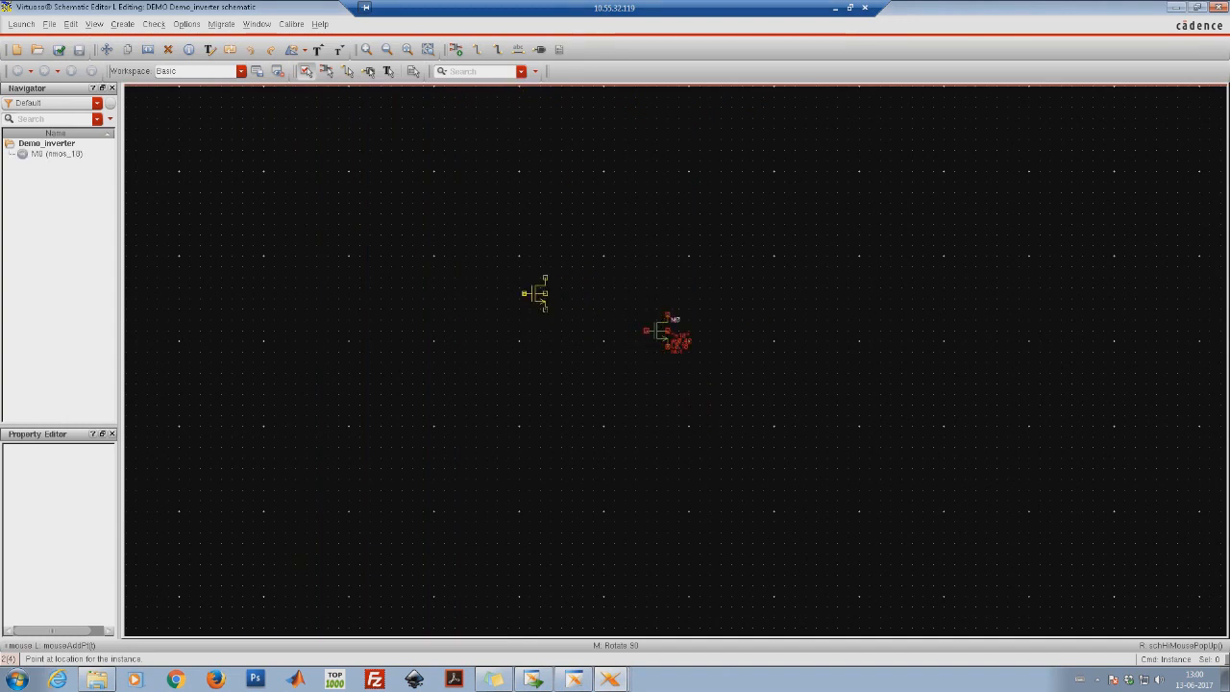
key("Escape")
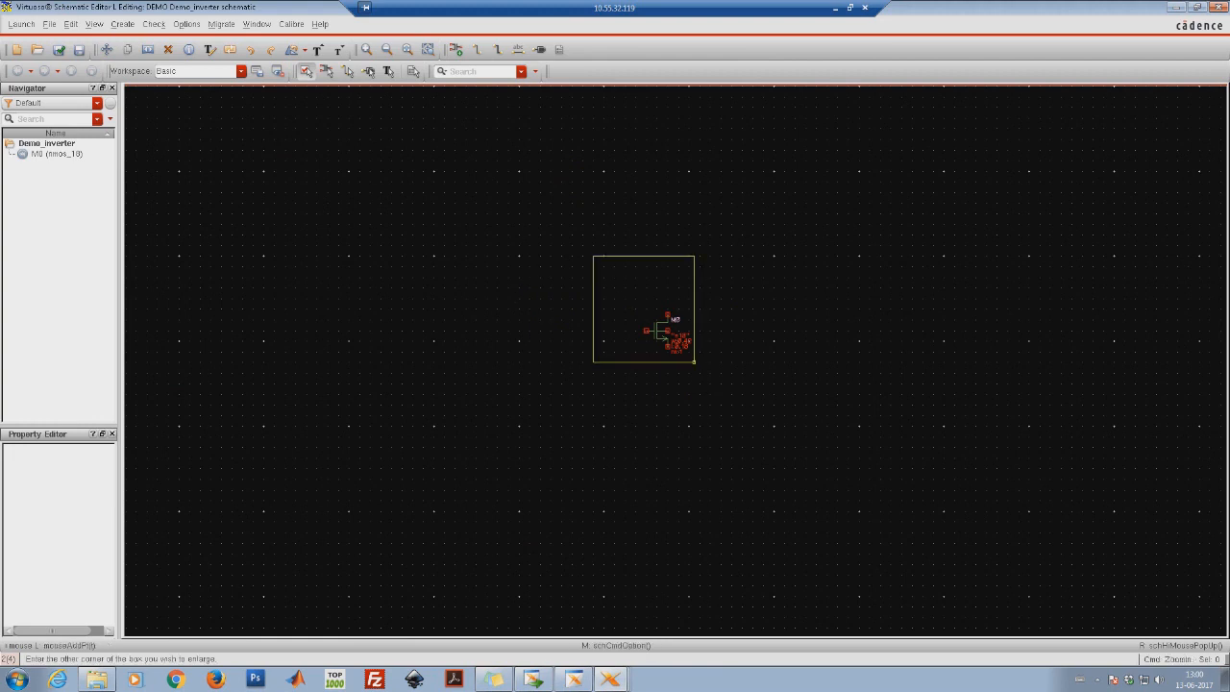
Set the gate width of the placed NMOS transistor to 2
right_click_drag(593, 257, 722, 385)
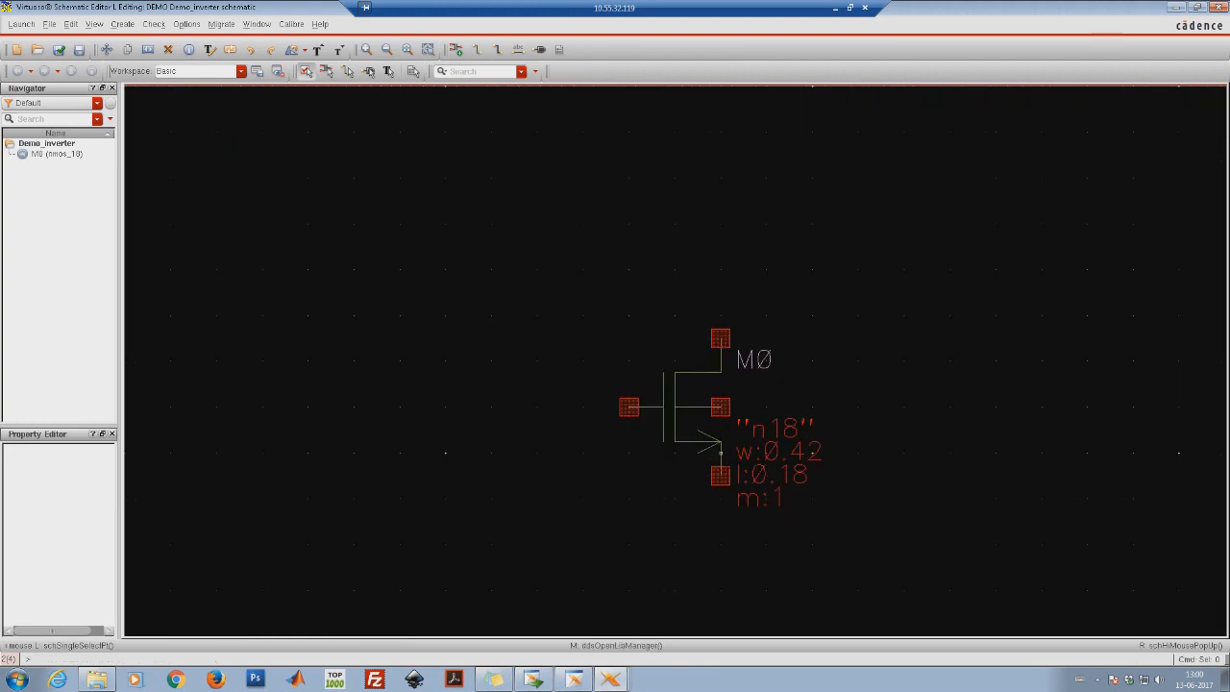
left_click(684, 419)
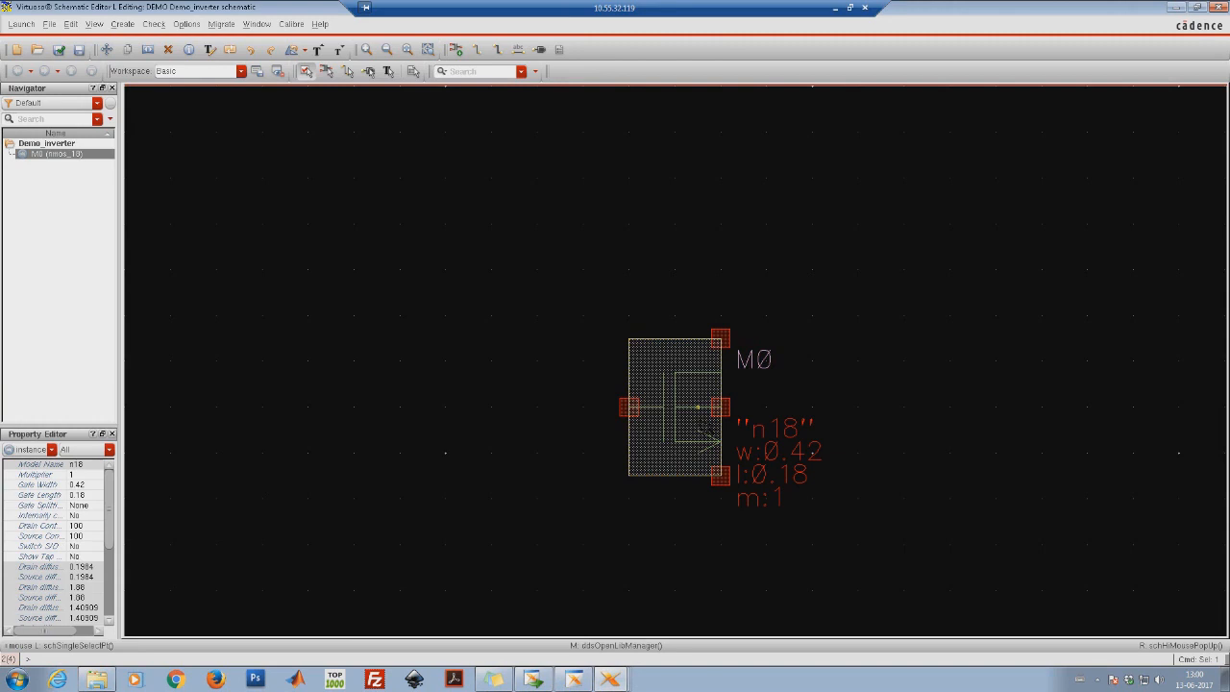
key("q")
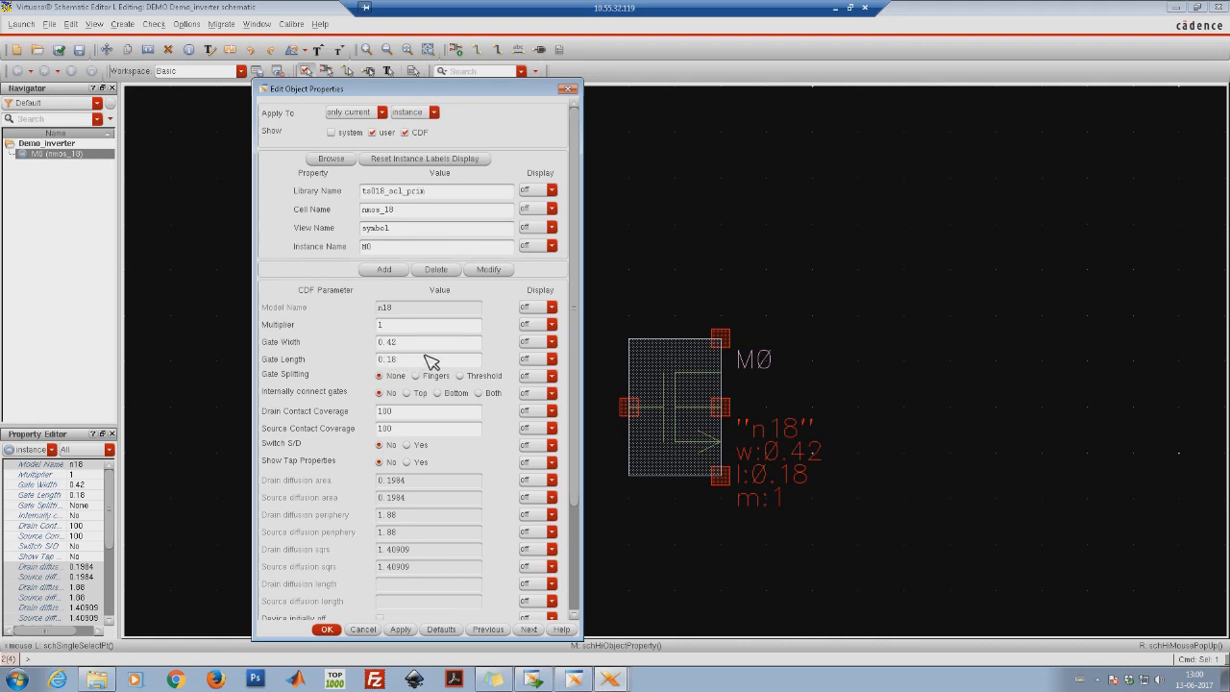
left_click_drag(420, 350, 332, 352)
type("2")
left_click(328, 630)
left_click(537, 270)
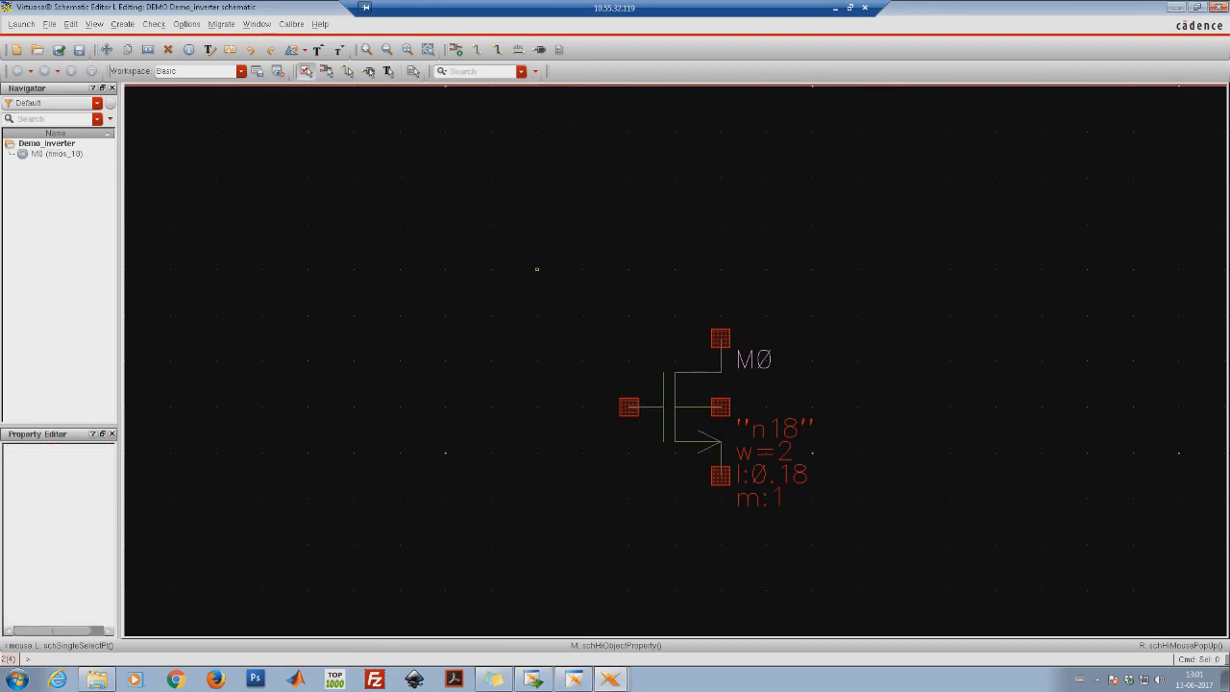
Place one pmos_18 symbol from the ts018_scl_prim library directly above the NMOS transistor, vertically aligned with it
key("i")
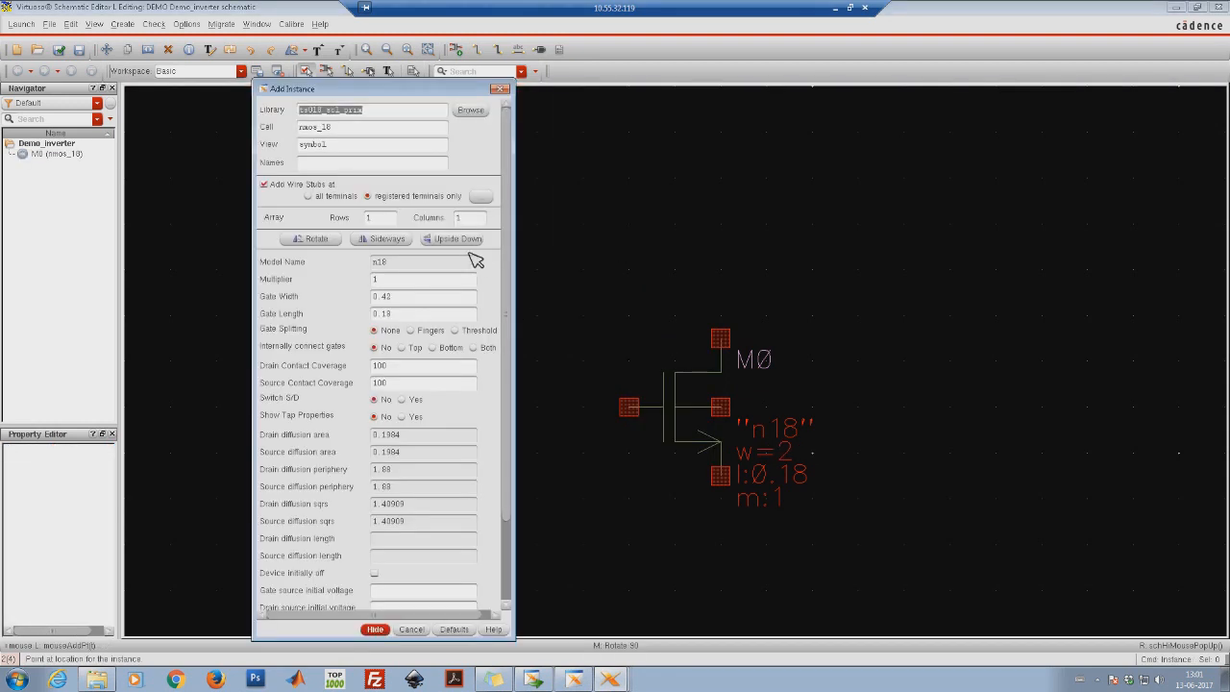
left_click(476, 111)
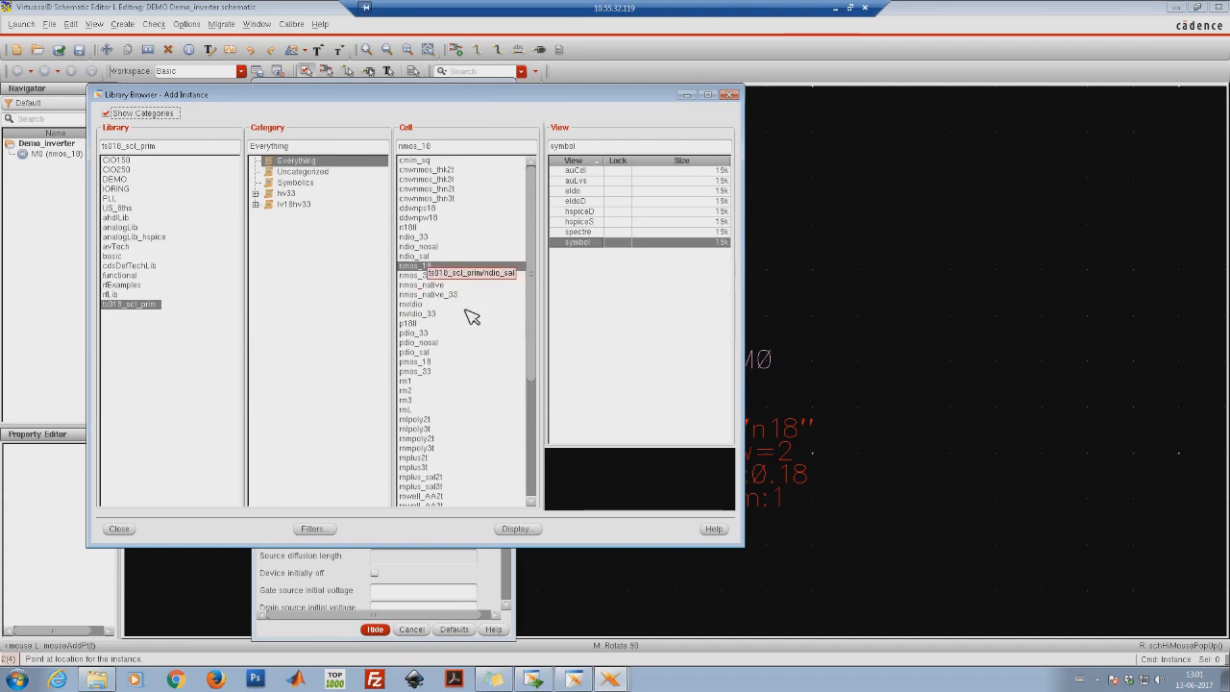
left_click(459, 364)
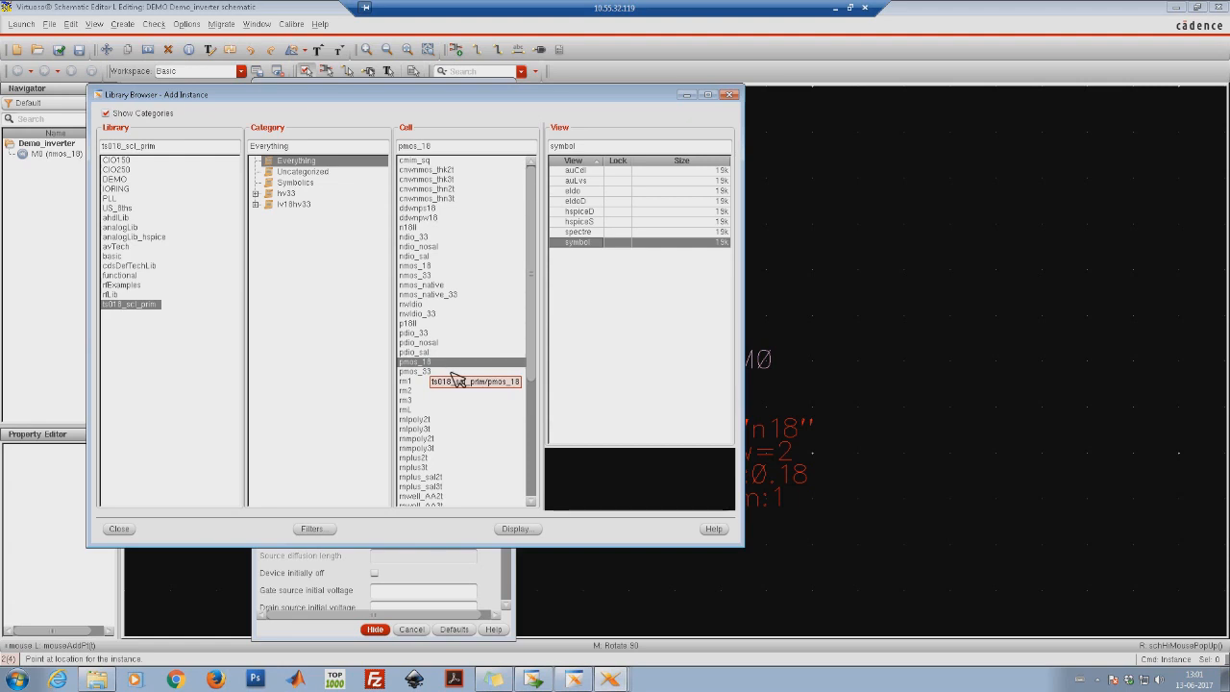
left_click(731, 94)
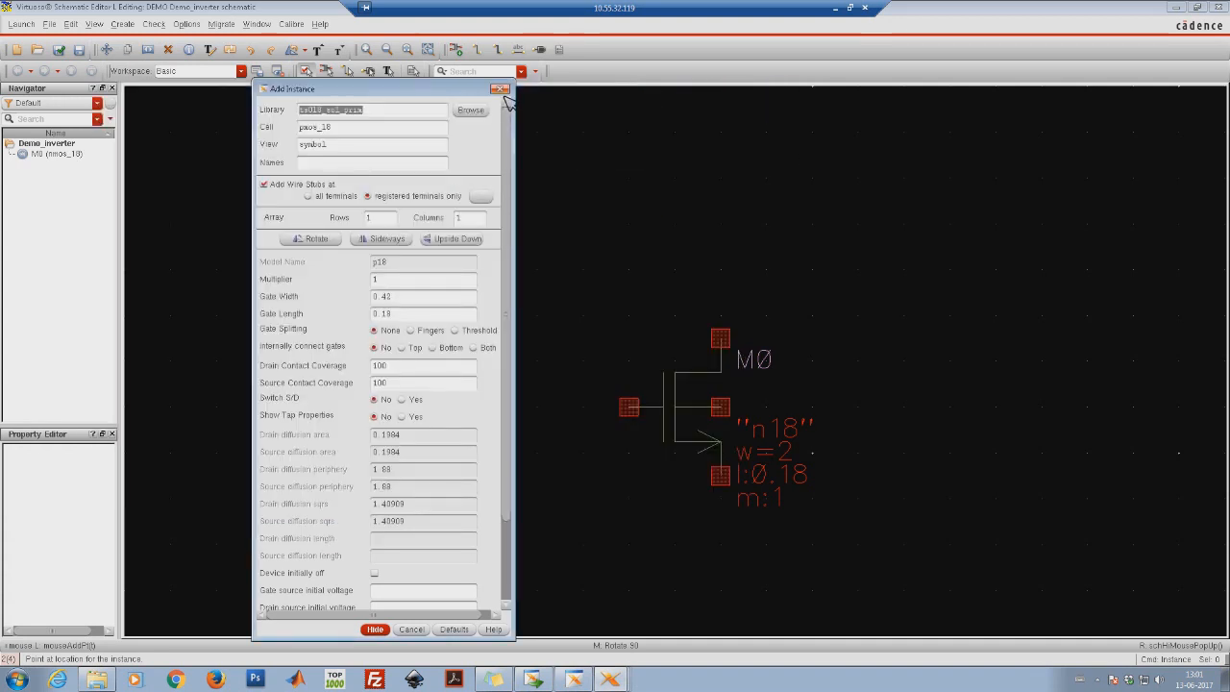
left_click(501, 90)
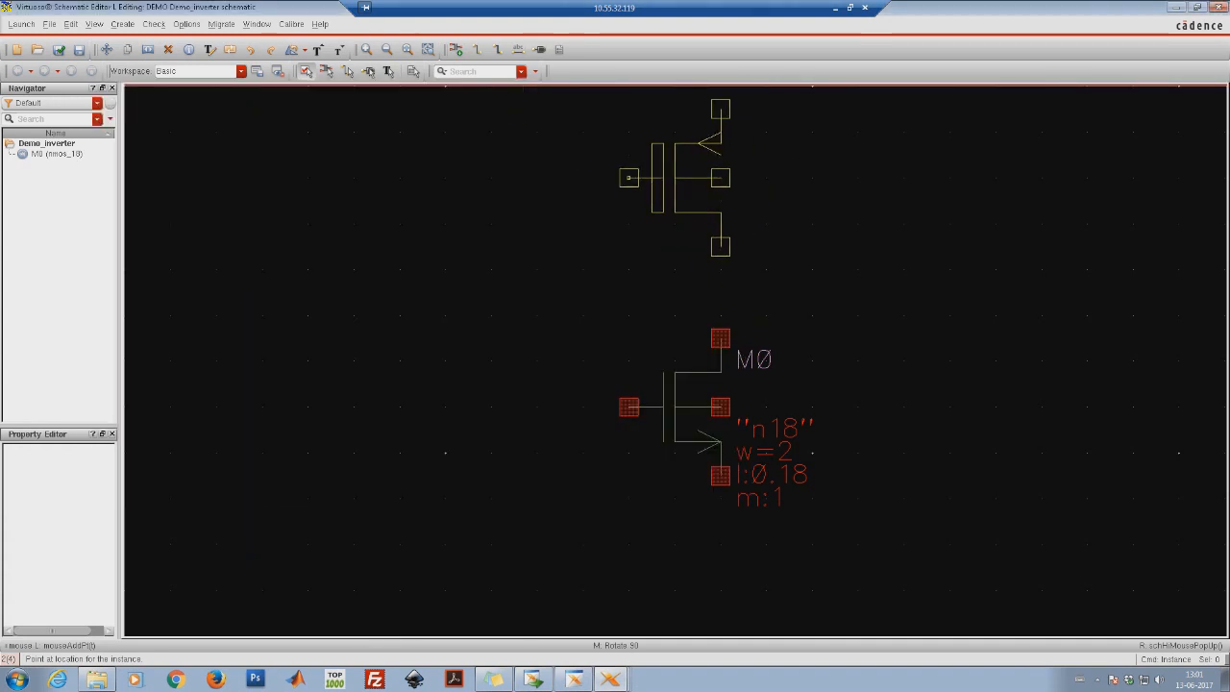
key("bracketleft")
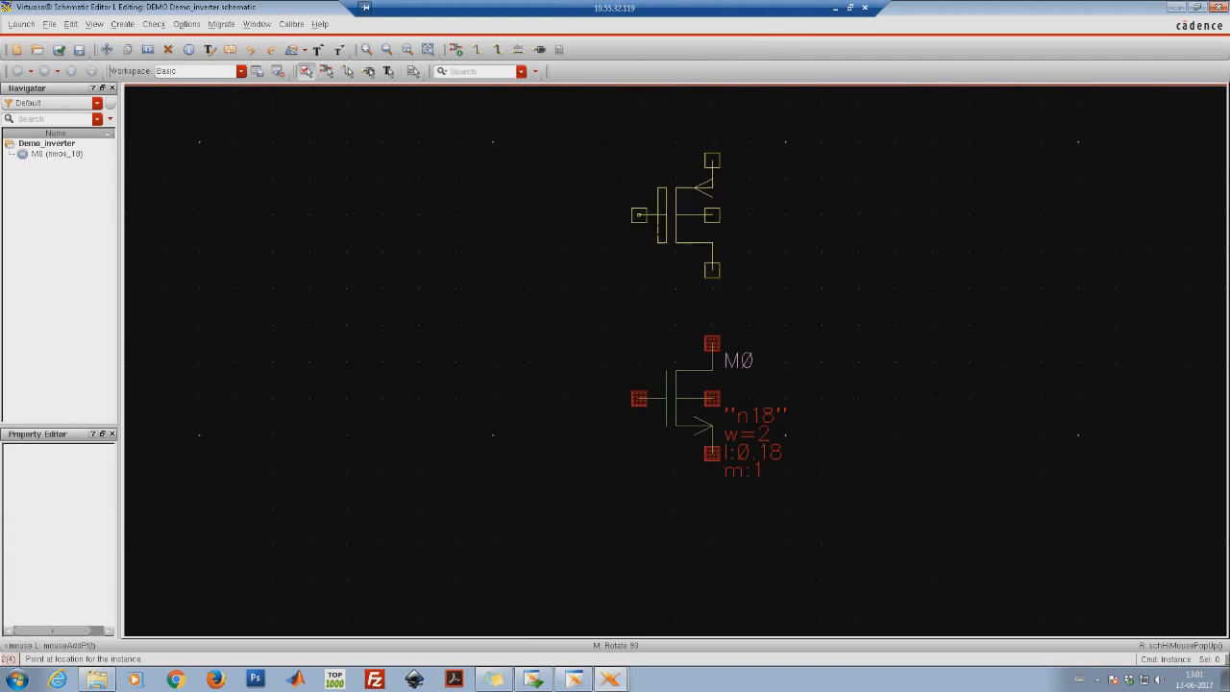
left_click(638, 196)
key("Escape")
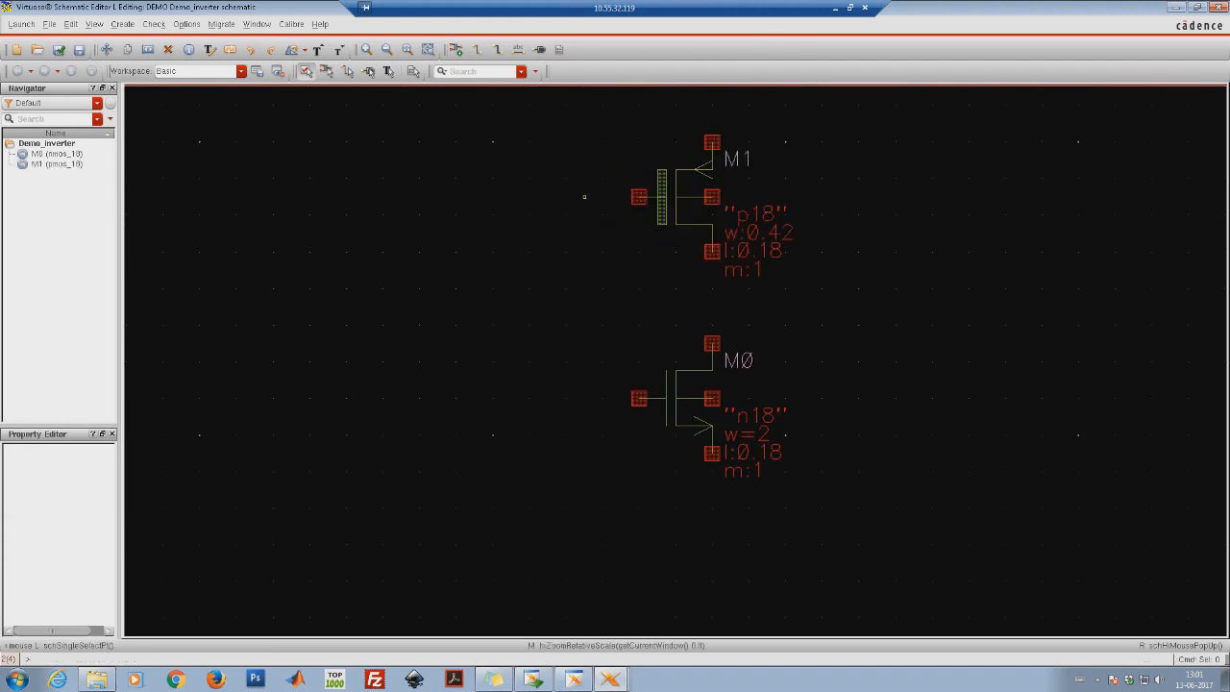
Wire the PMOS drain to the NMOS drain and join both gates with a wire routed around their gate side
left_click(477, 49)
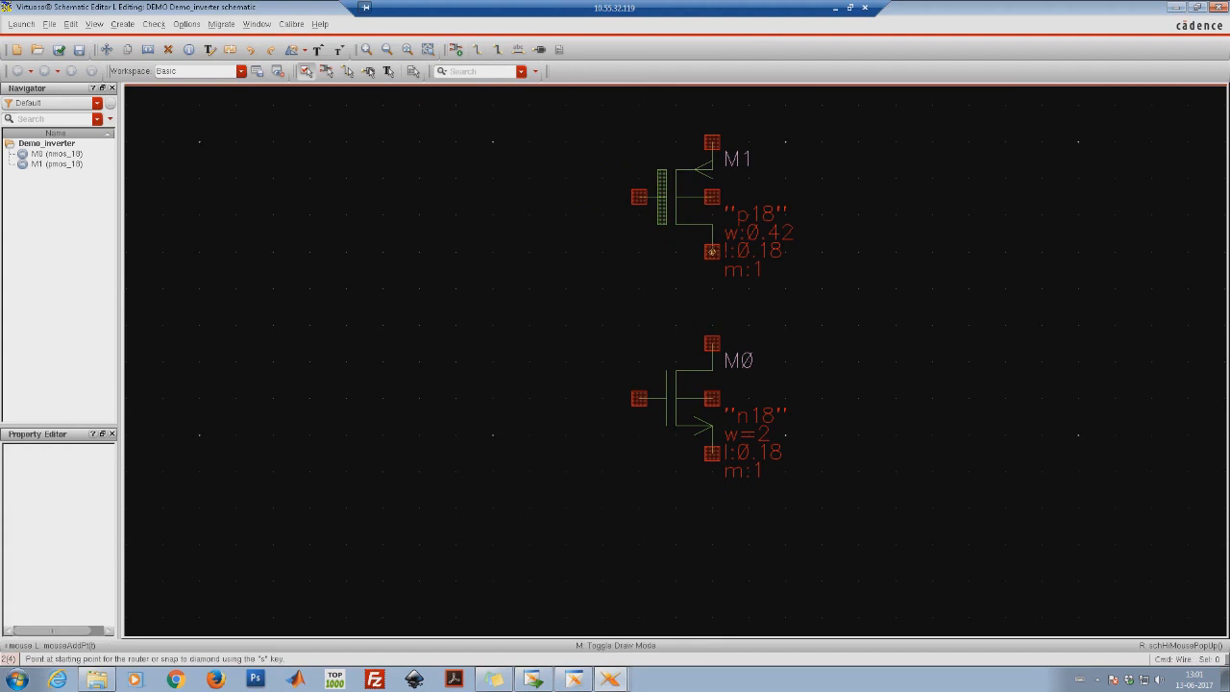
left_click(711, 251)
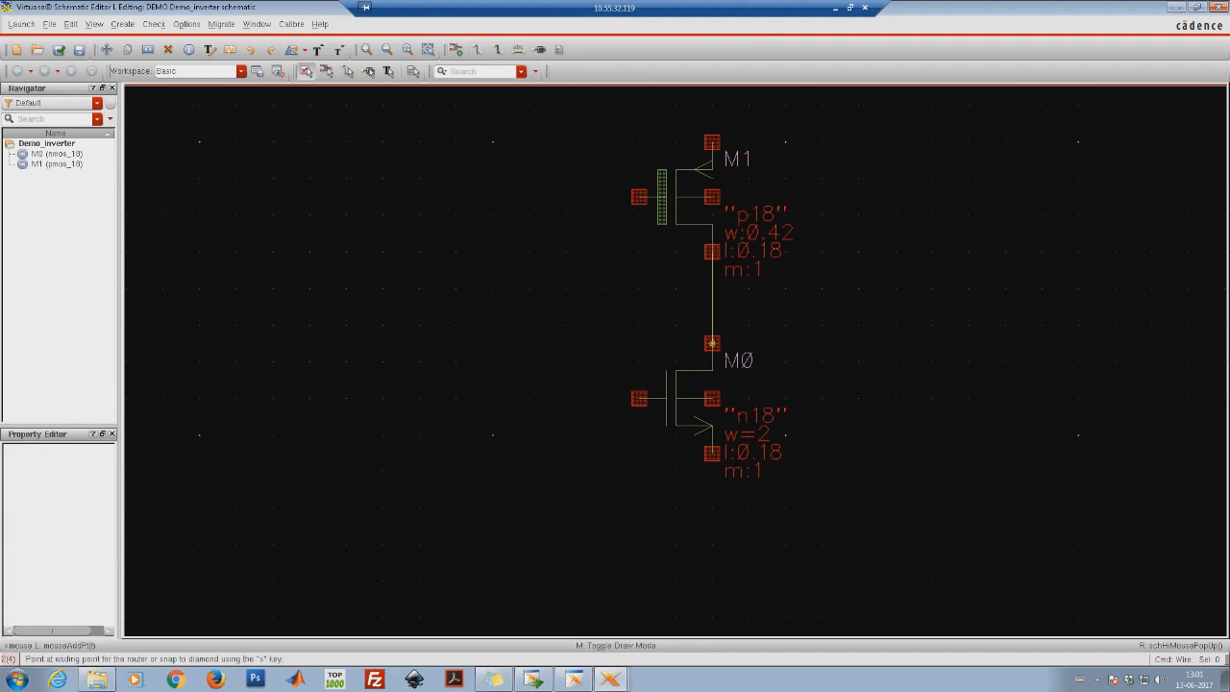
left_click(711, 343)
left_click(639, 196)
left_click(546, 197)
left_click(639, 398)
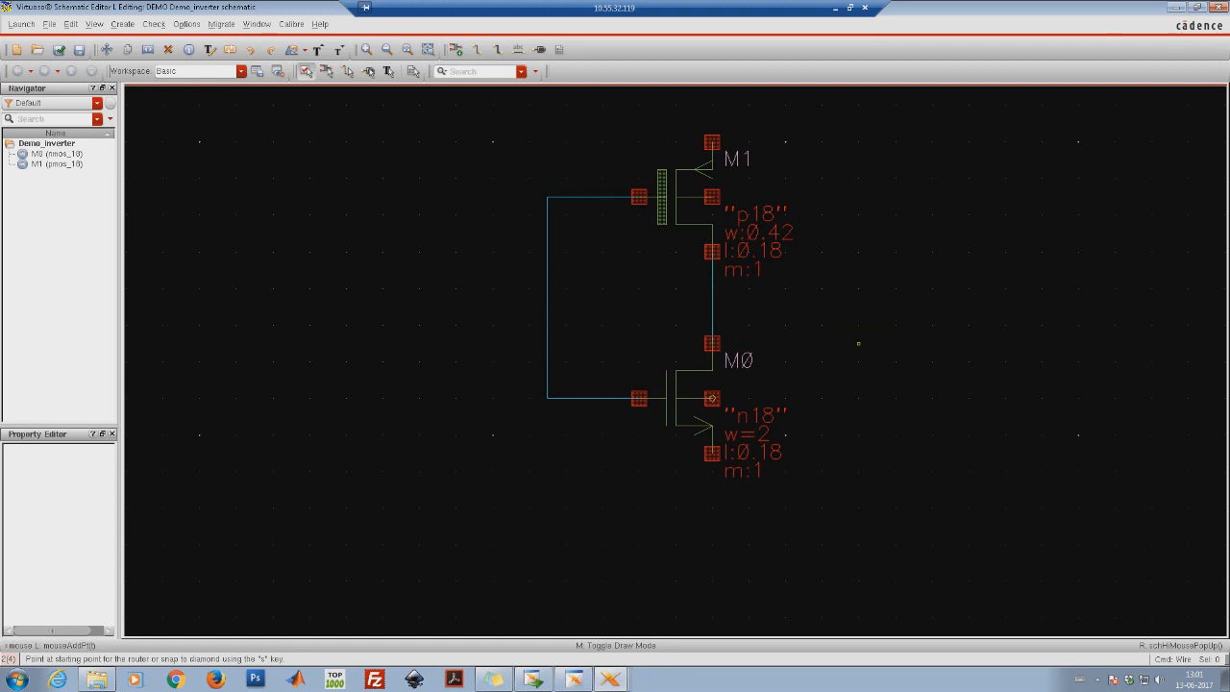
scroll(858, 343, "down", 1)
key("Escape")
Wire the body terminal of each transistor to its own source, looping above the PMOS and below the NMOS
left_click(477, 49)
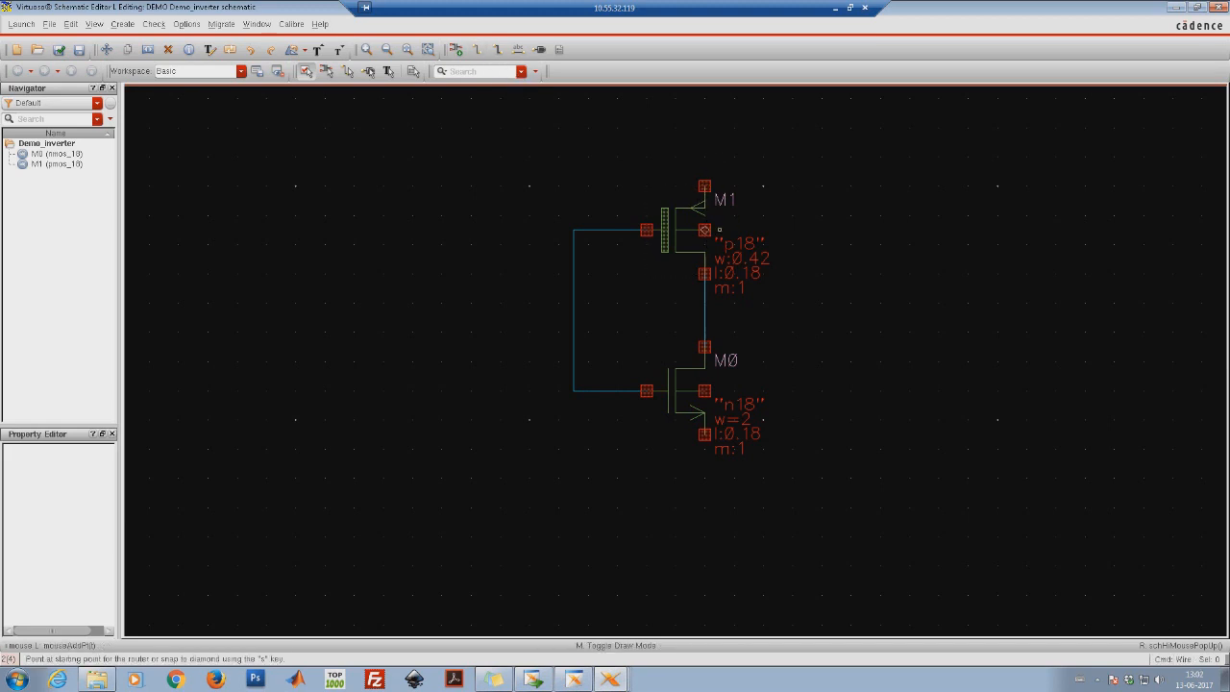
left_click(705, 230)
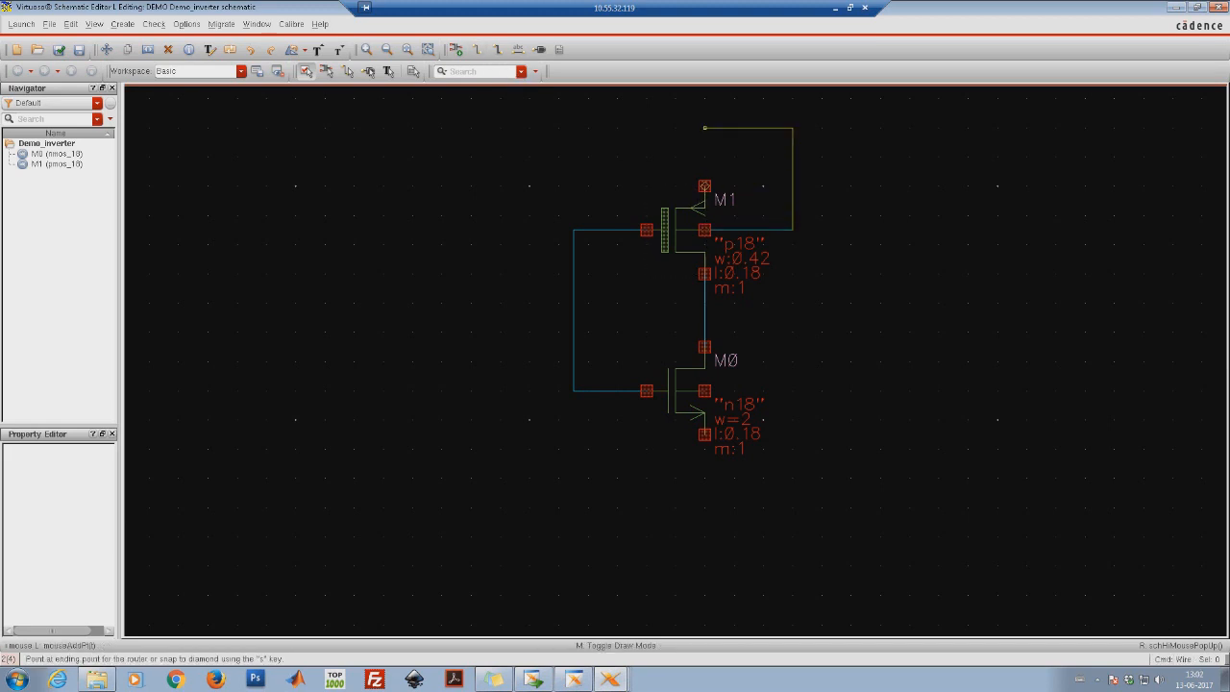
left_click(704, 186)
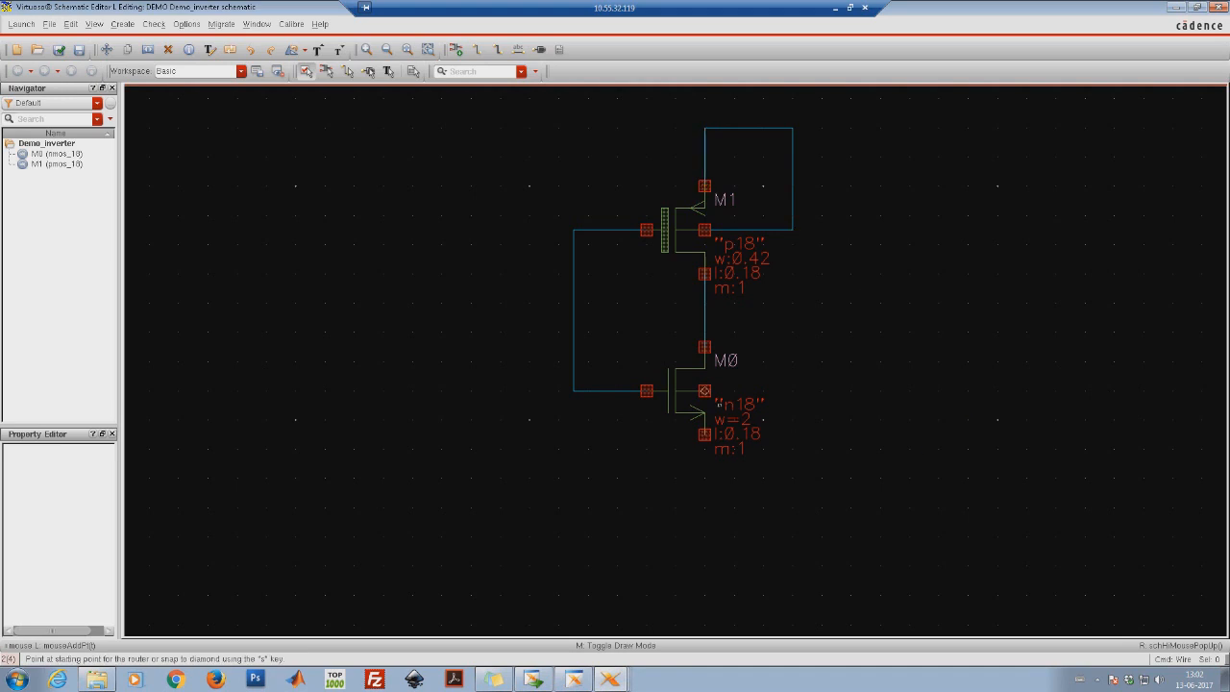
left_click(704, 391)
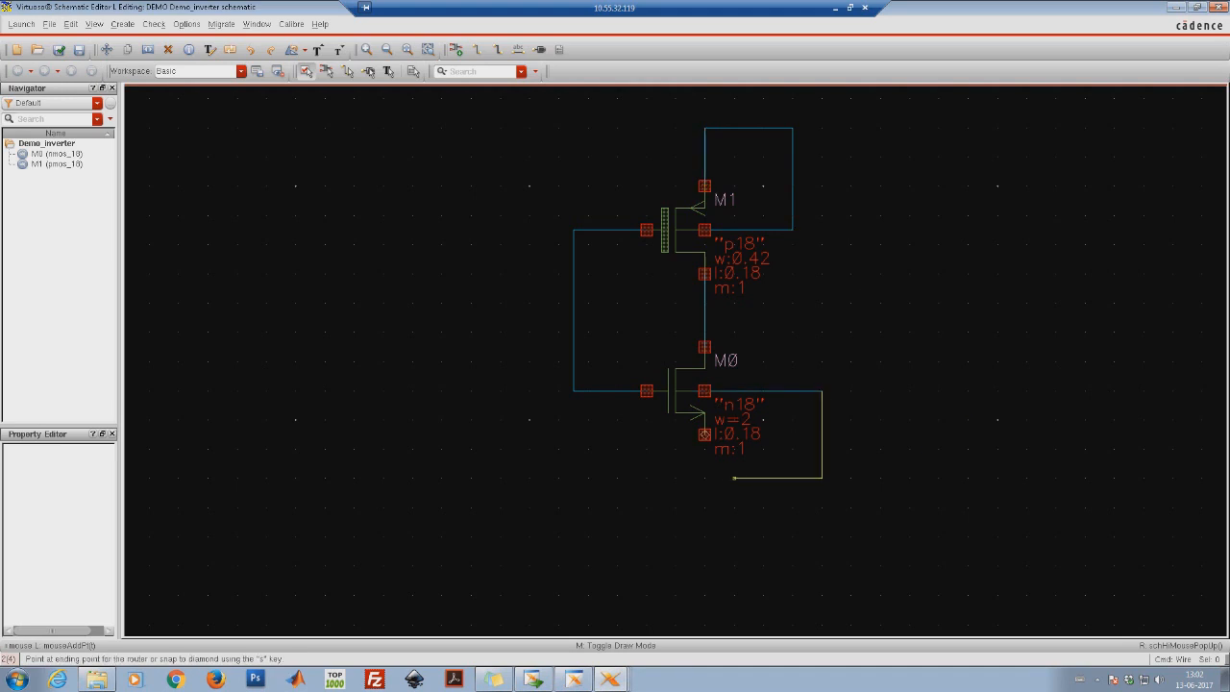
left_click(704, 492)
left_click(705, 435)
key("Escape")
Set the gate width of the placed PMOS transistor to 4
left_click(675, 230)
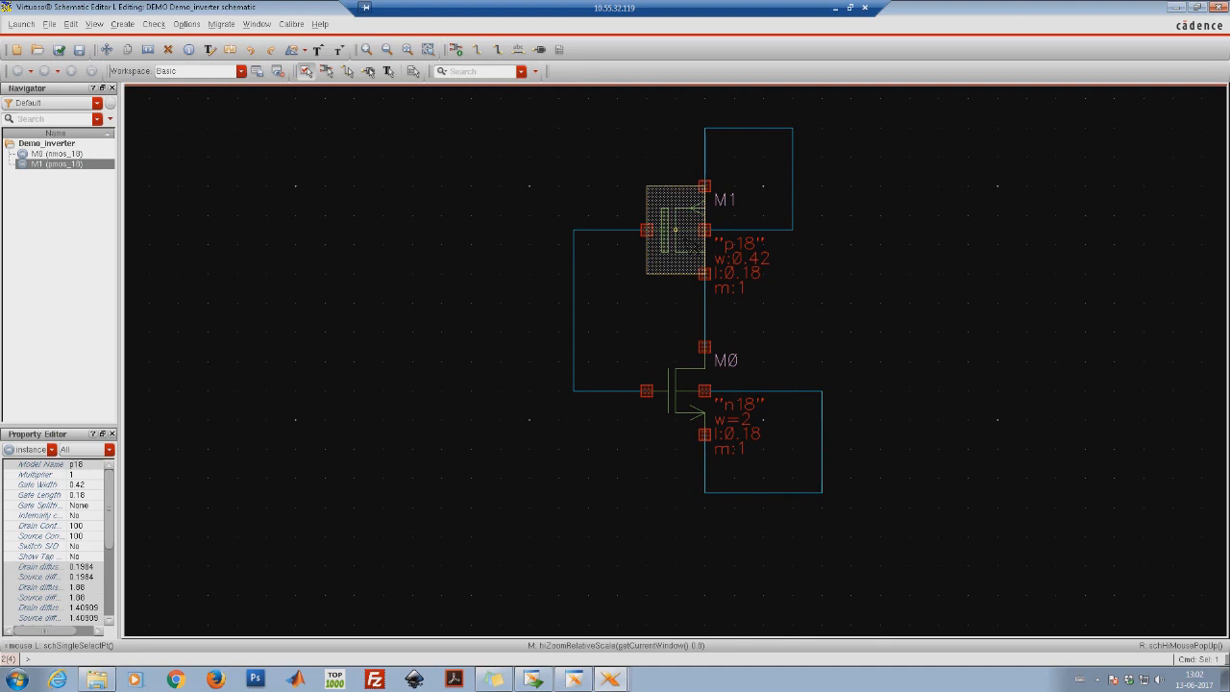
key("q")
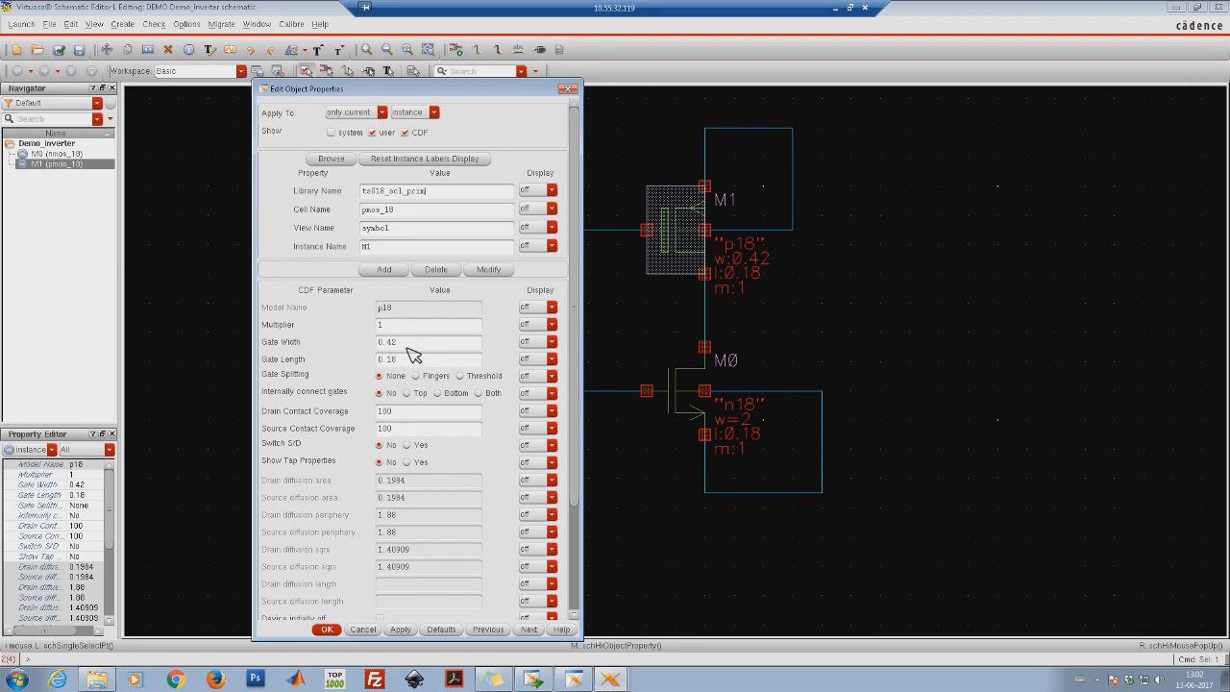
left_click_drag(407, 346, 331, 354)
type("4")
left_click(332, 634)
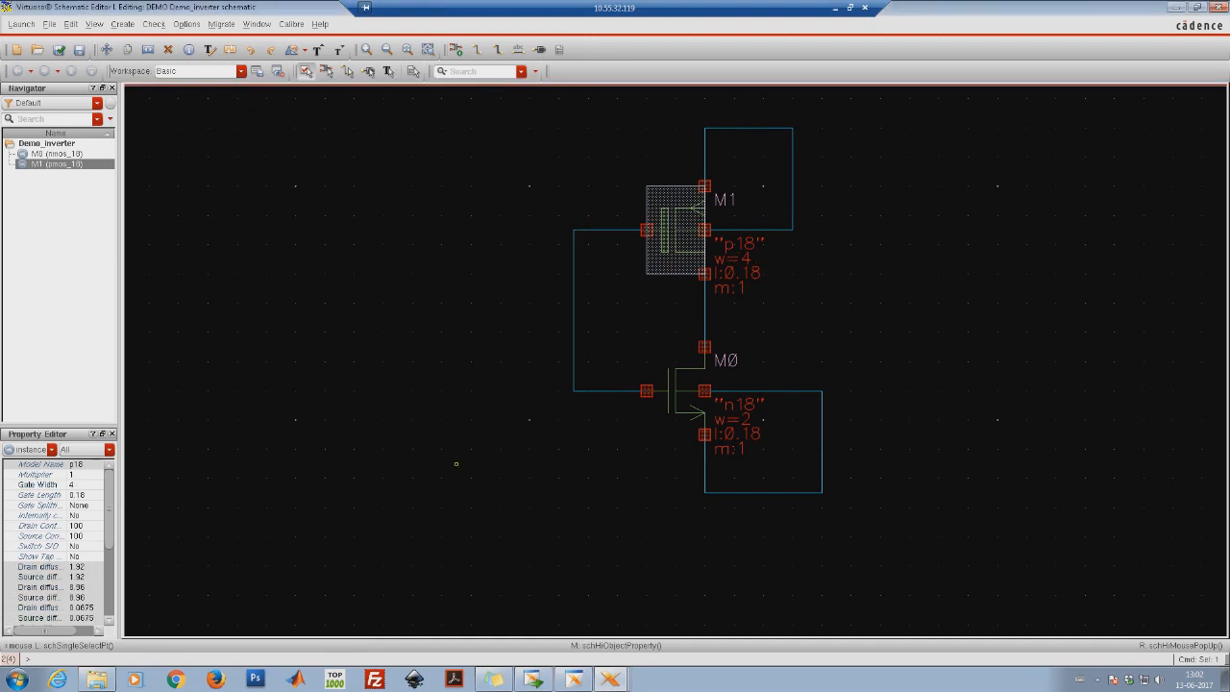
left_click(456, 230)
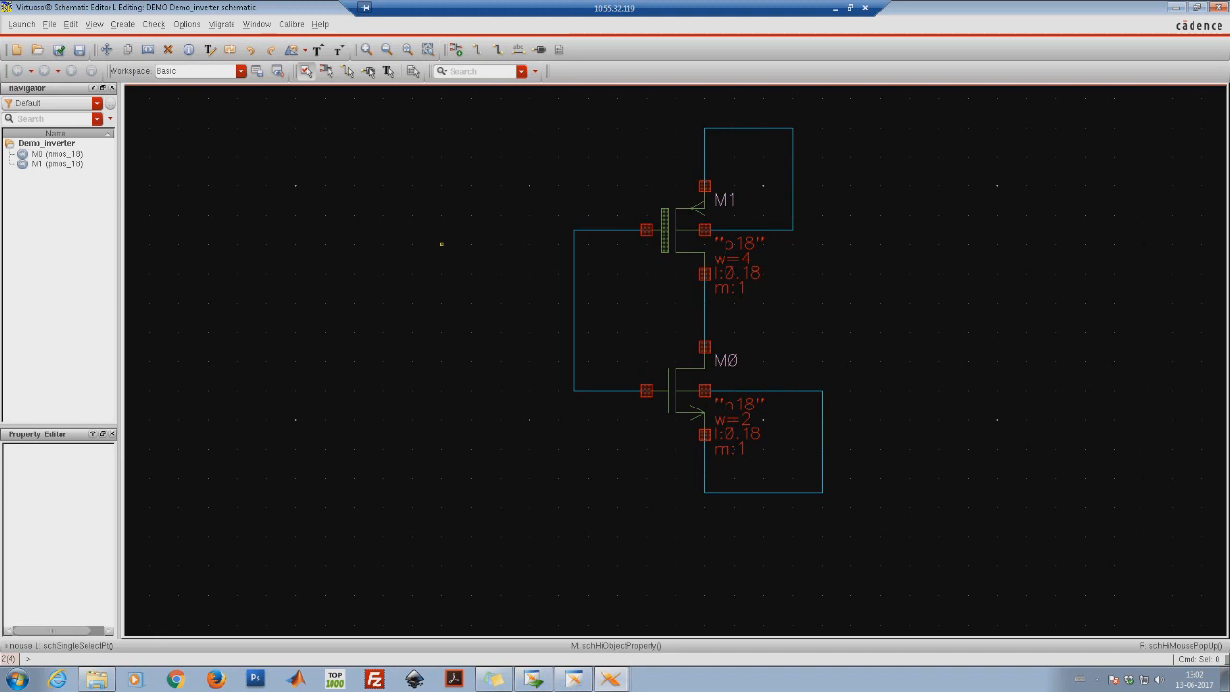
Add an input pin named in beside the shared gate wire and wire it to that wire
left_click(540, 50)
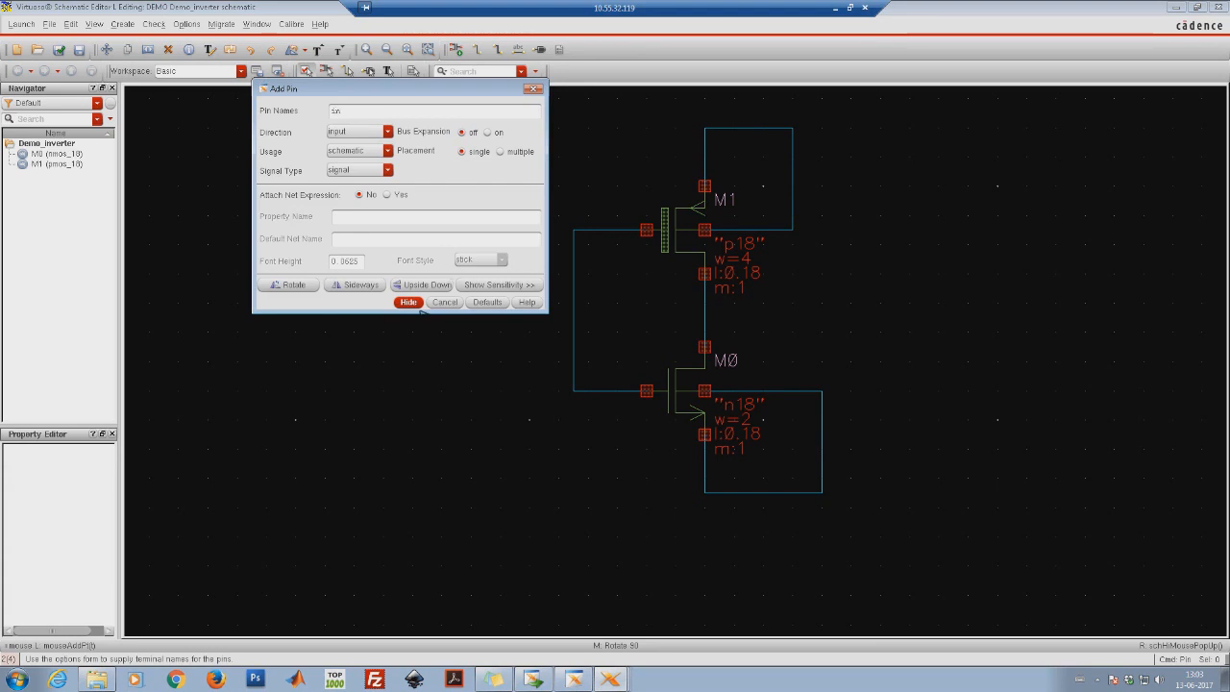
left_click(413, 304)
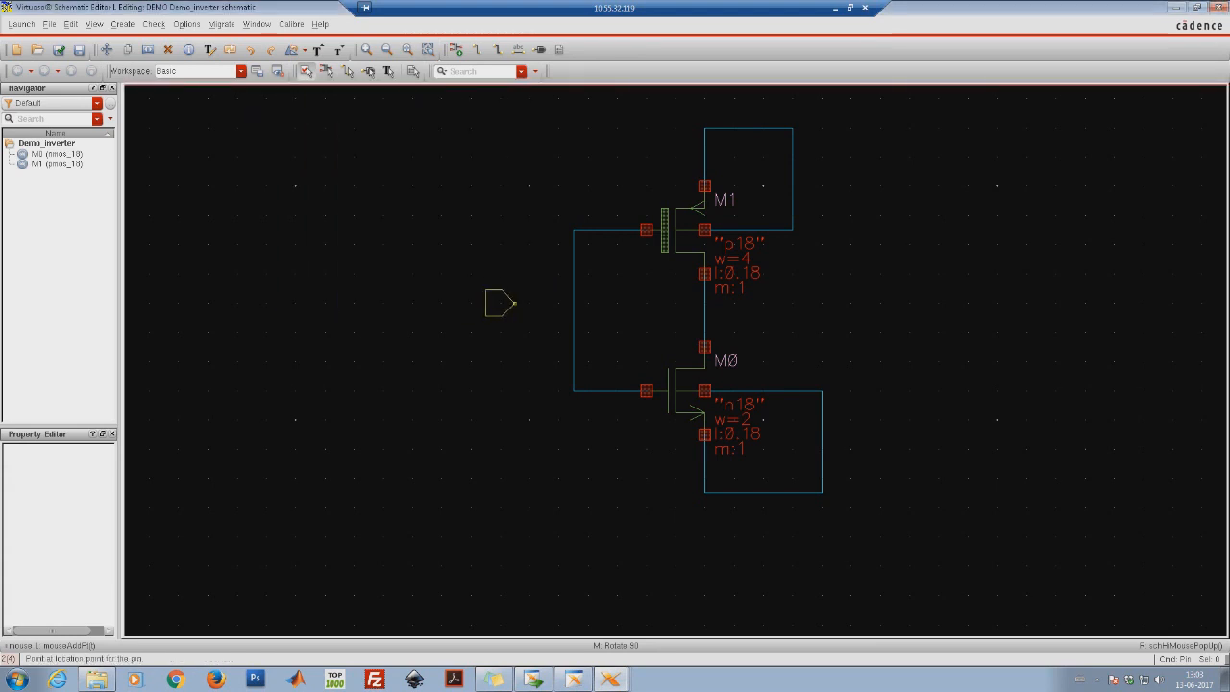
left_click(557, 304)
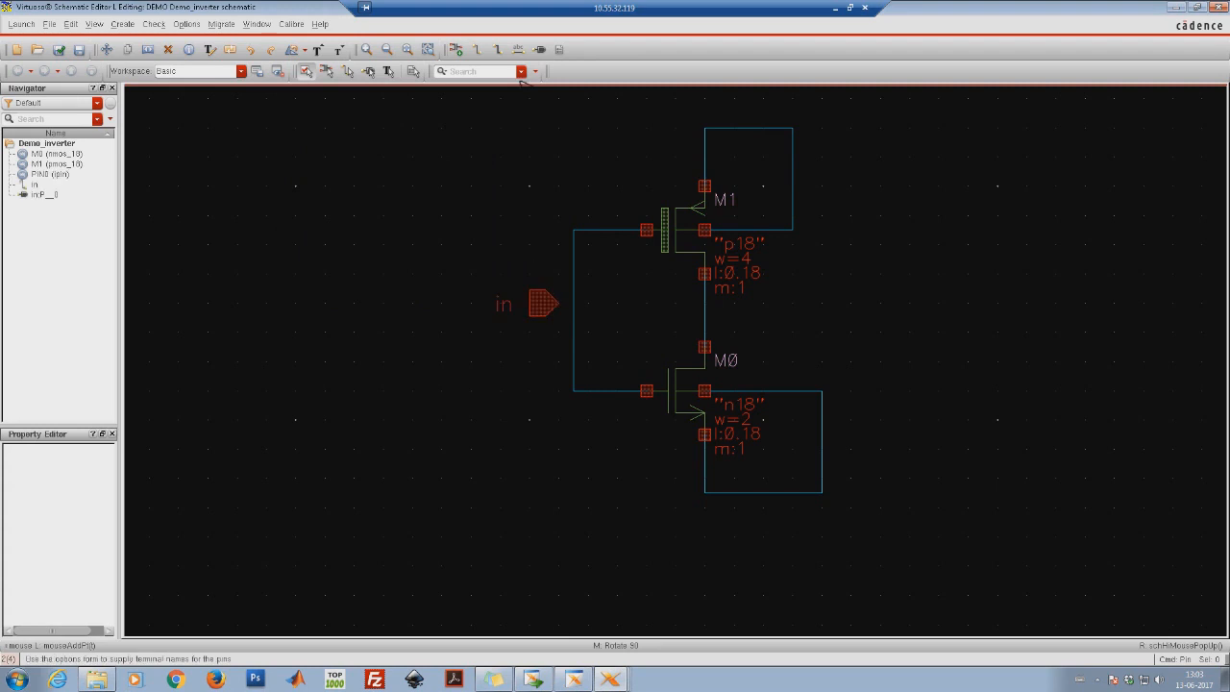
left_click(482, 55)
left_click(556, 304)
left_click(572, 303)
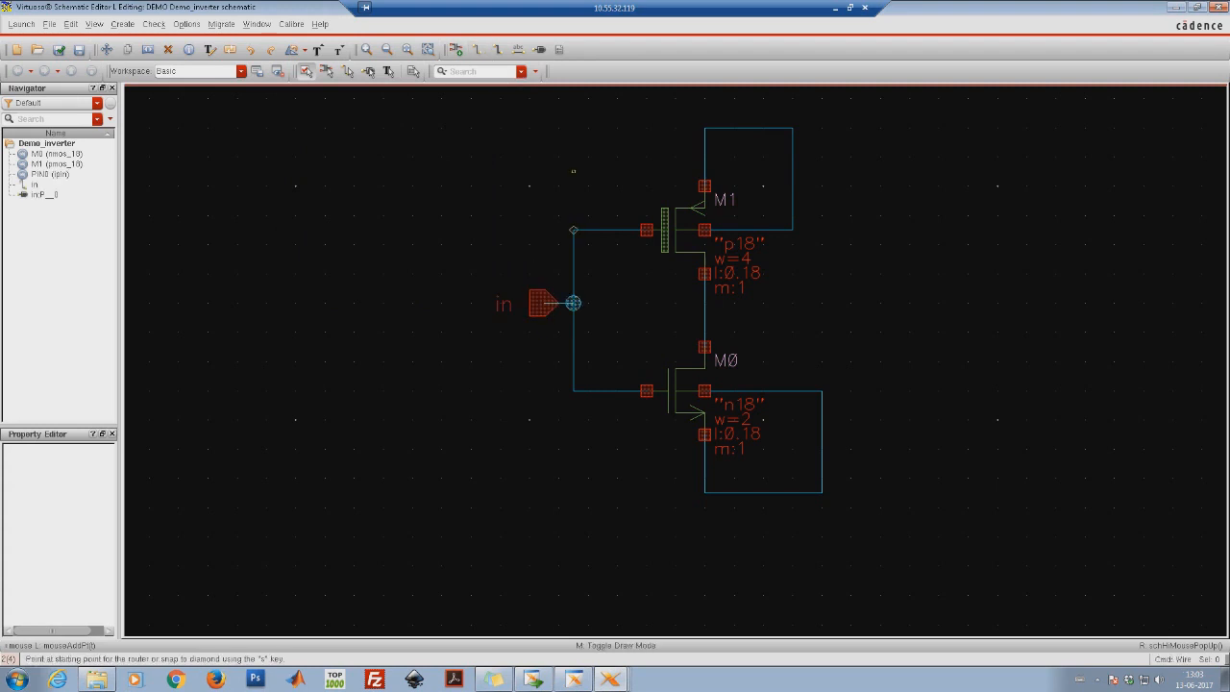
Add an output pin named out beside the transistors and wire it to the common drain connection
left_click(539, 49)
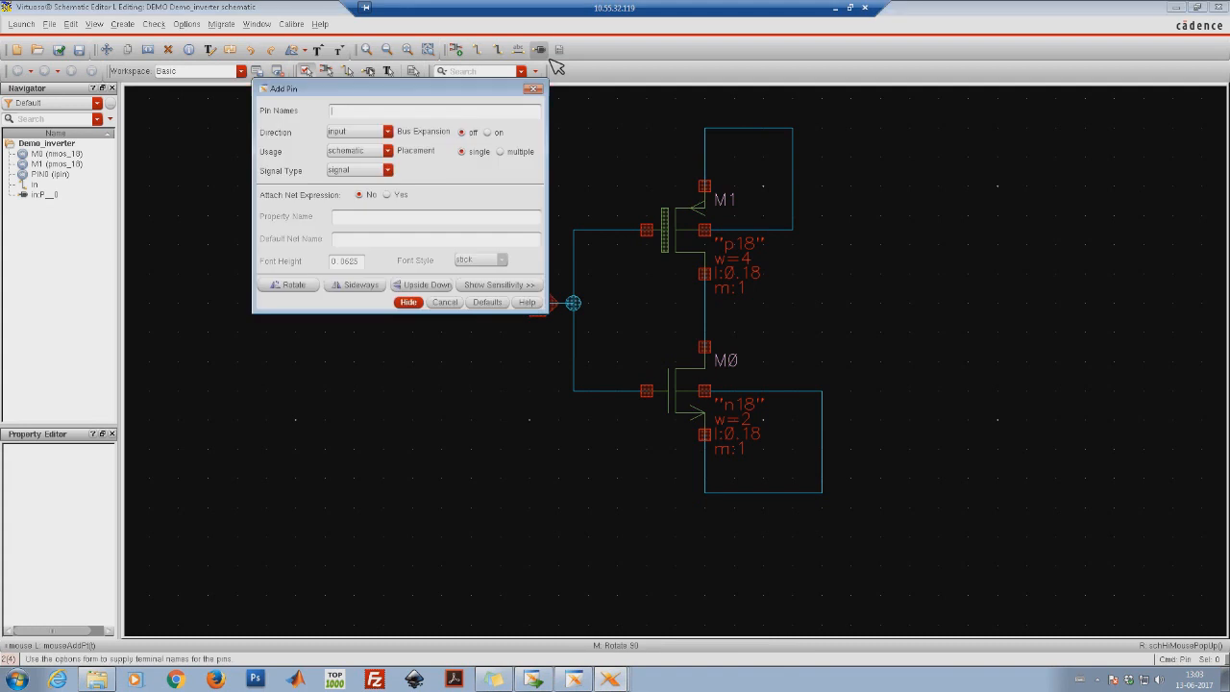
left_click(373, 134)
left_click(355, 147)
key("Return")
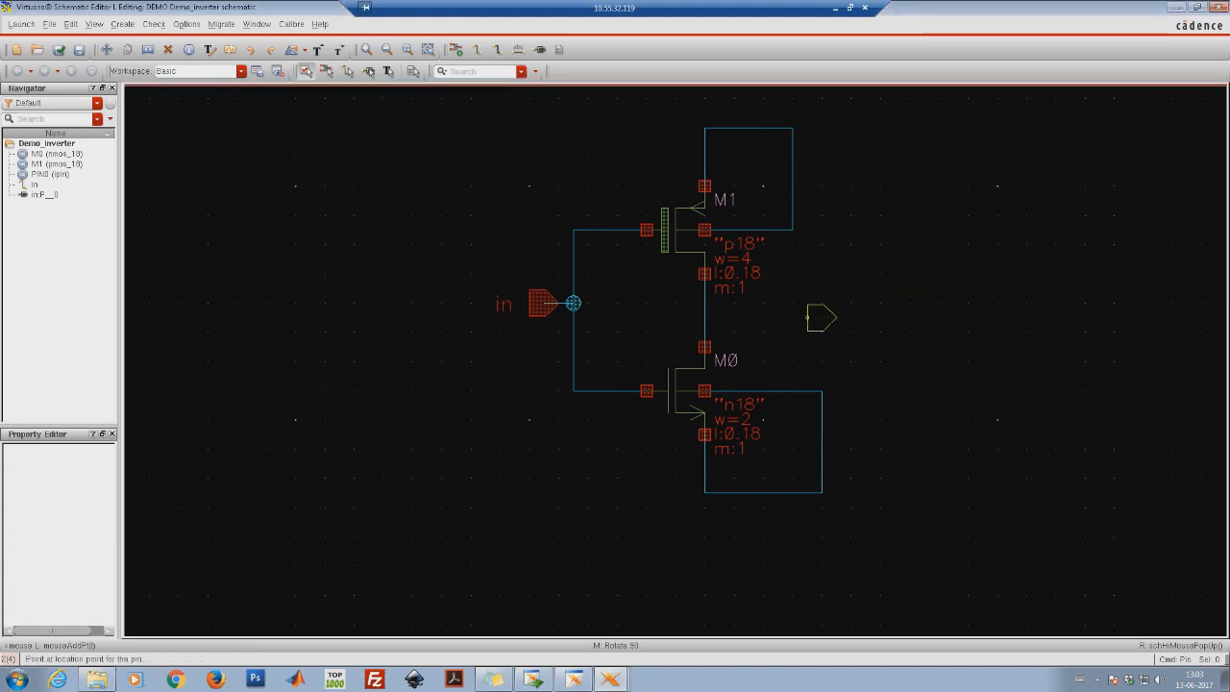
left_click(807, 317)
key("w")
left_click(821, 317)
left_click(704, 317)
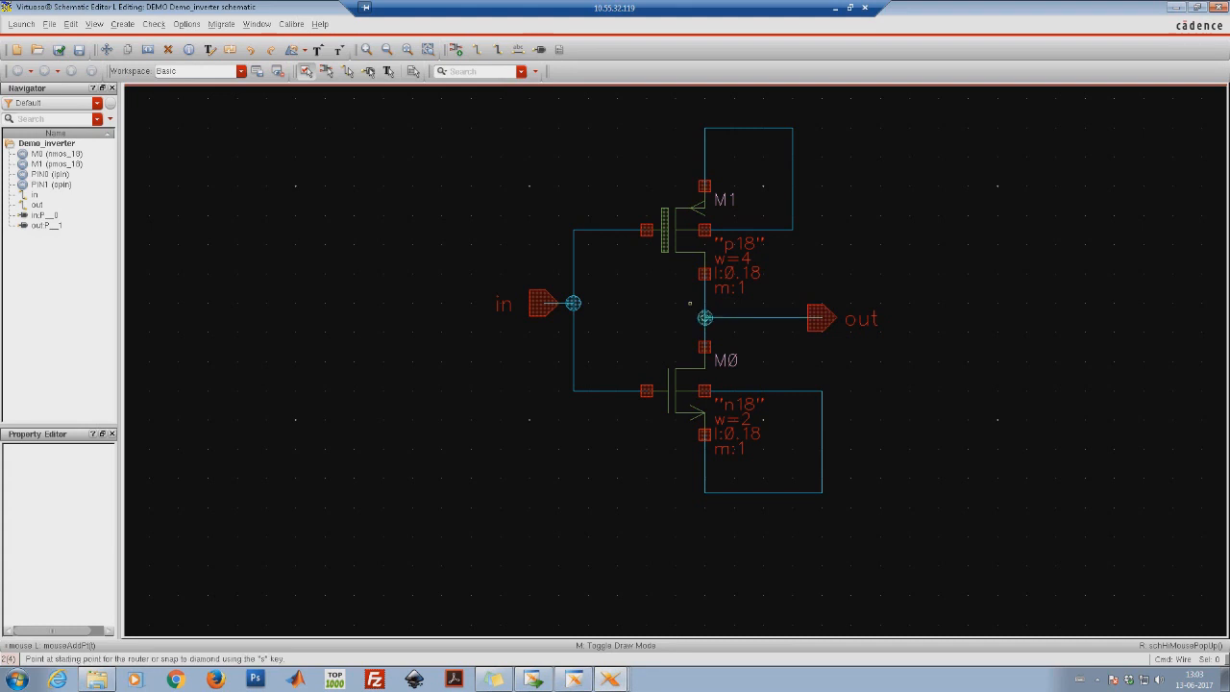
Add inputOutput pins vdd and gnd, placing vdd on the wire loop above the PMOS and gnd just below the NMOS loop
left_click(540, 50)
left_click(384, 132)
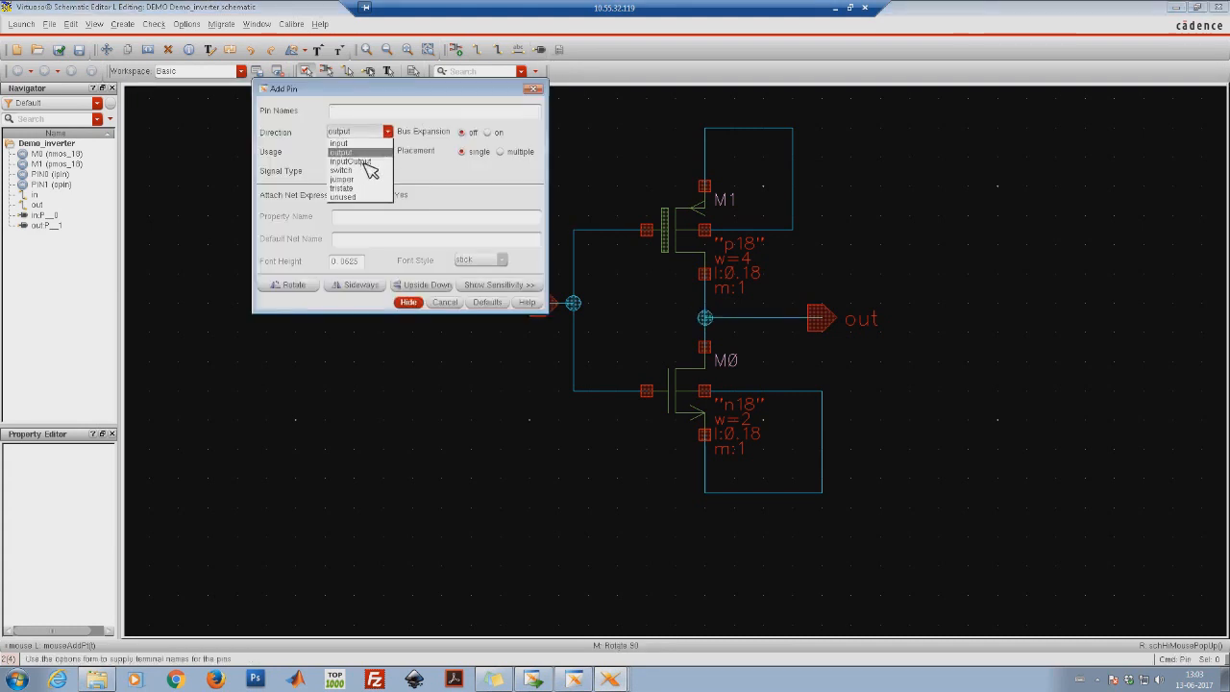
left_click(364, 161)
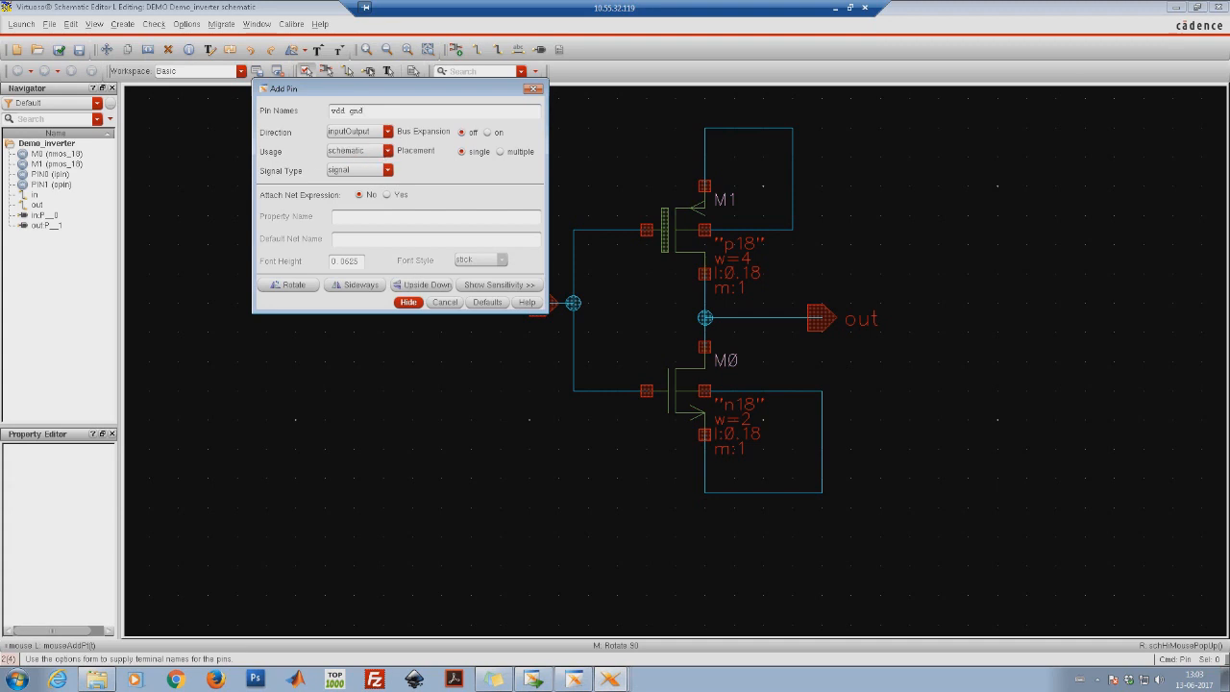
left_click(408, 301)
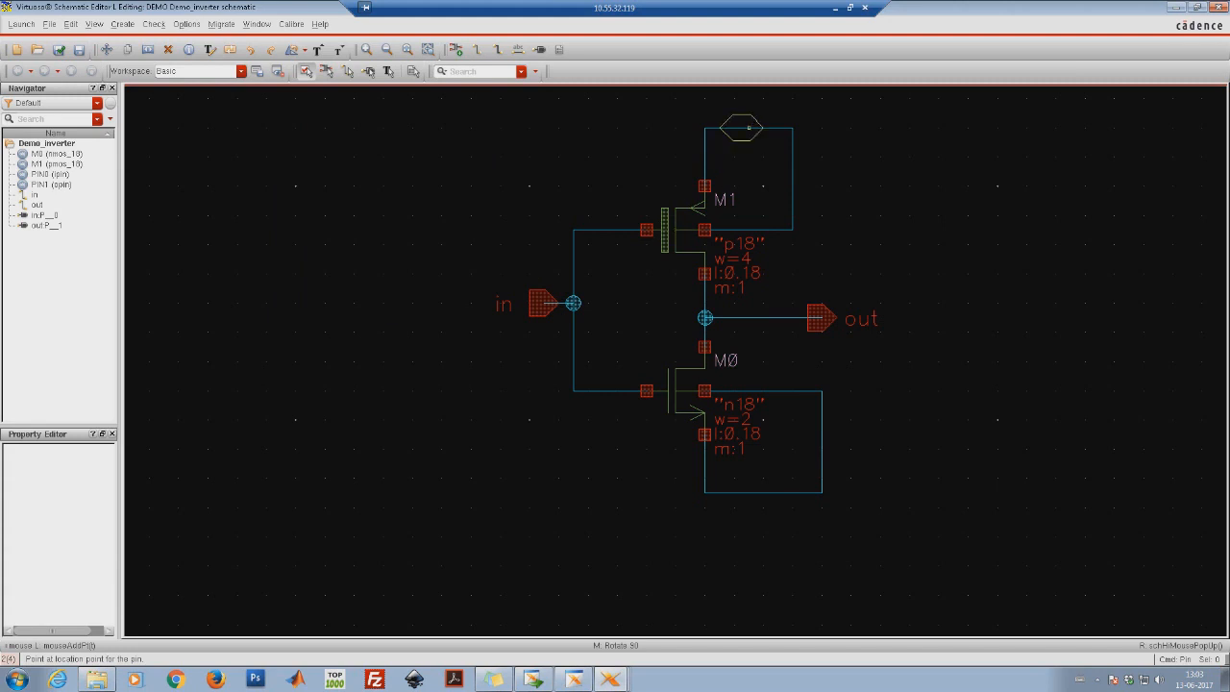
left_click(741, 127)
left_click(749, 508)
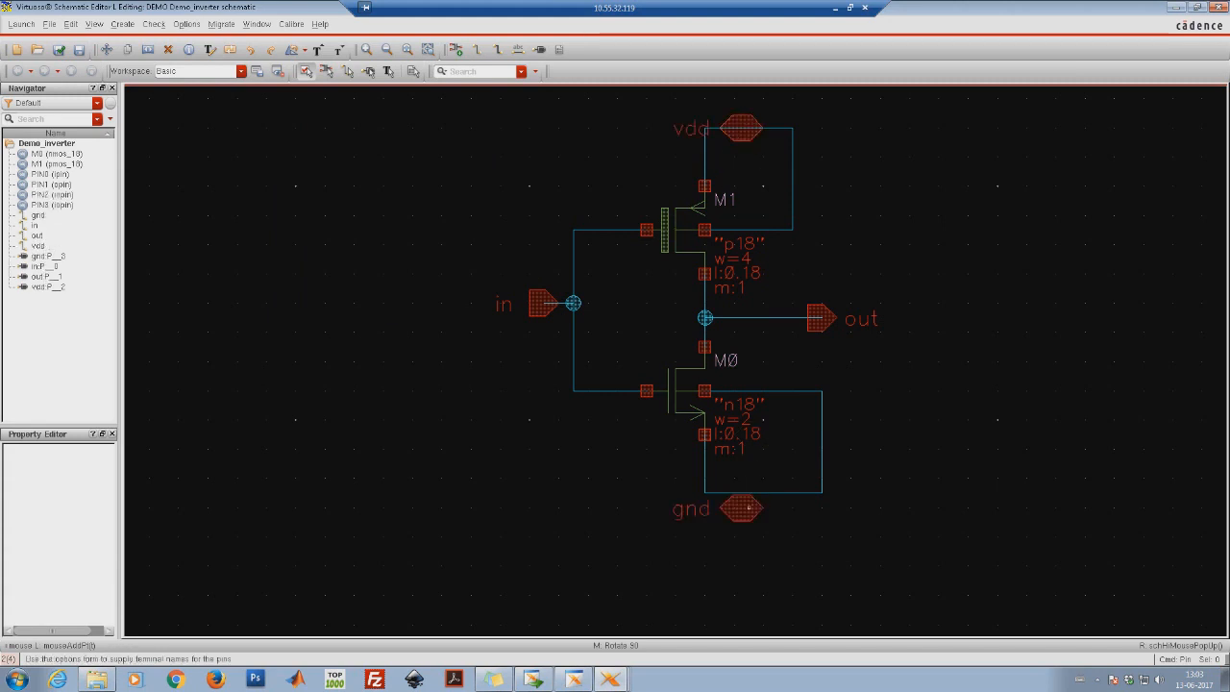
Try to move the gnd pin onto the wire loop below the NMOS, and undo the move
key("s")
left_click(740, 508)
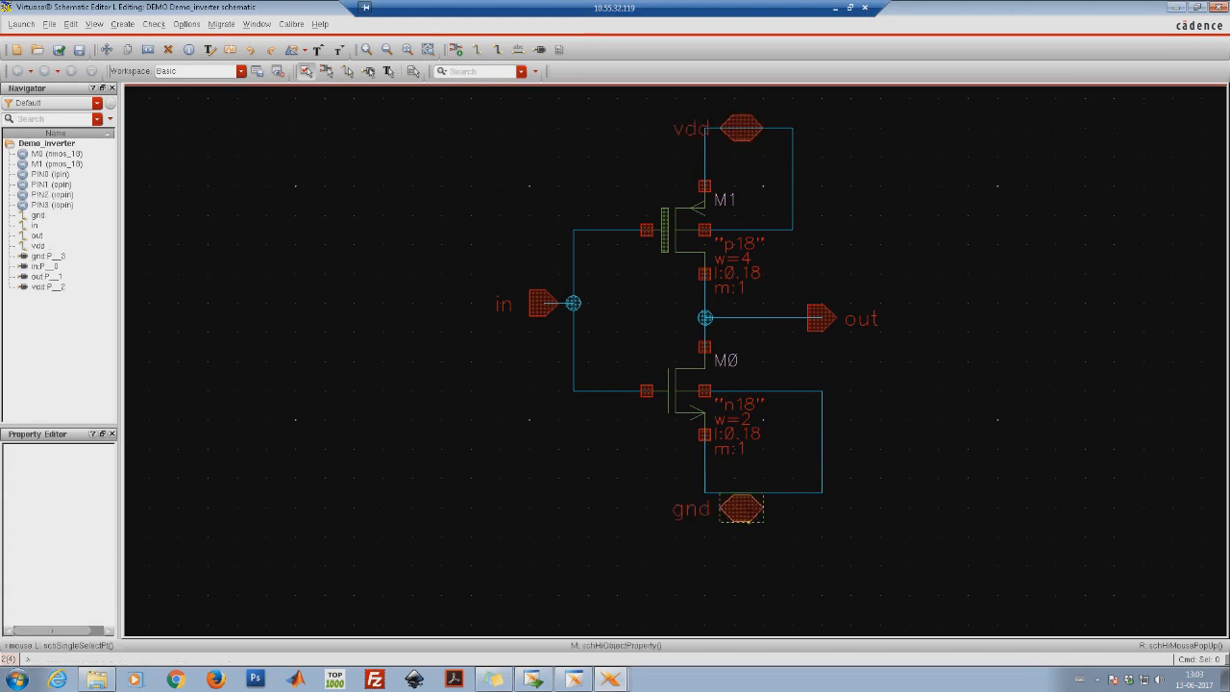
left_click(733, 492)
key("s")
left_click(759, 493)
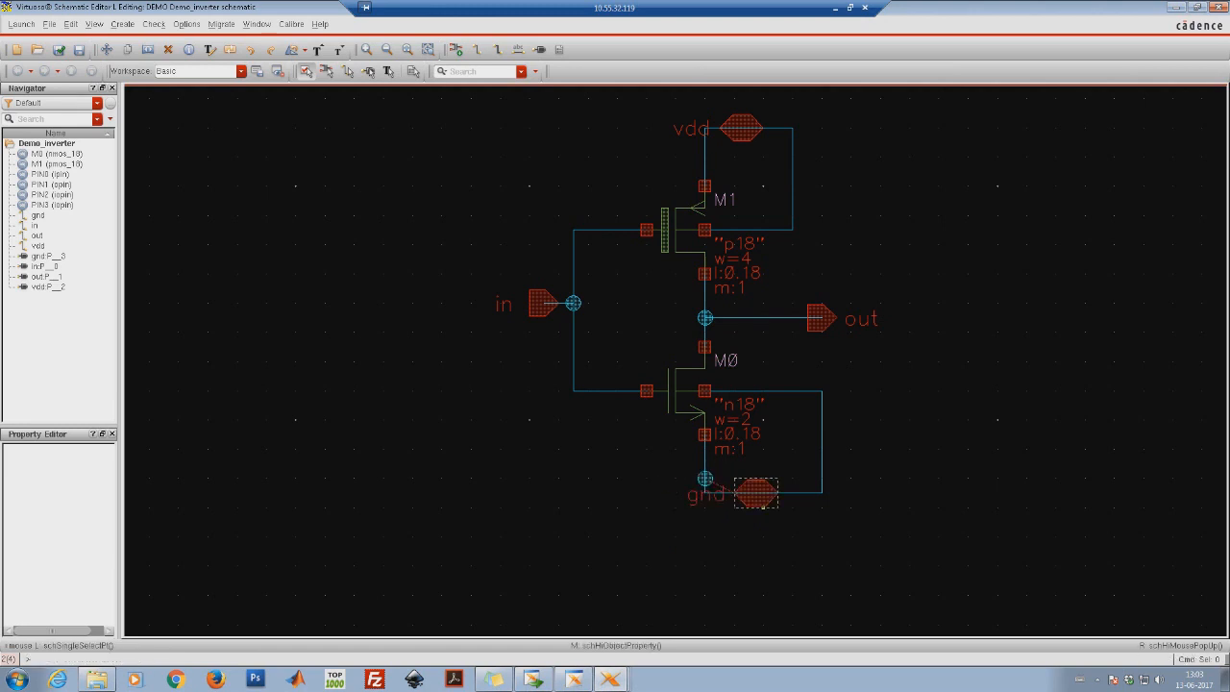
key("u")
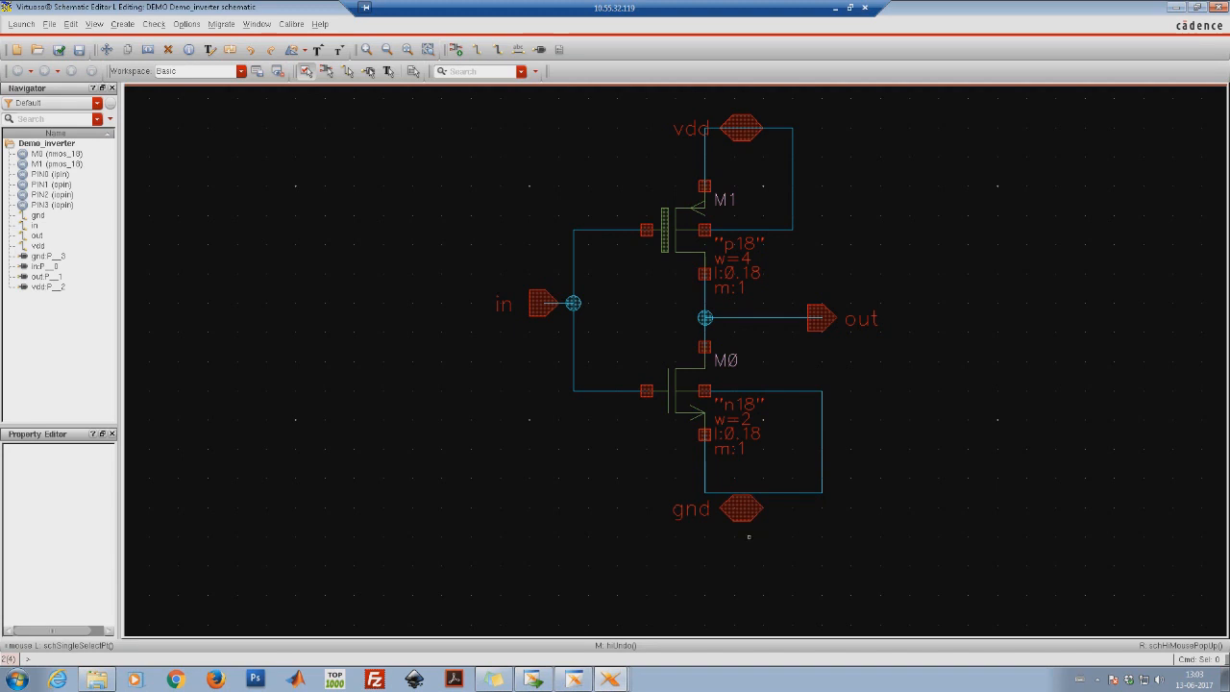
Wire the gnd pin to the loop below the NMOS, and check and save the schematic
key("w")
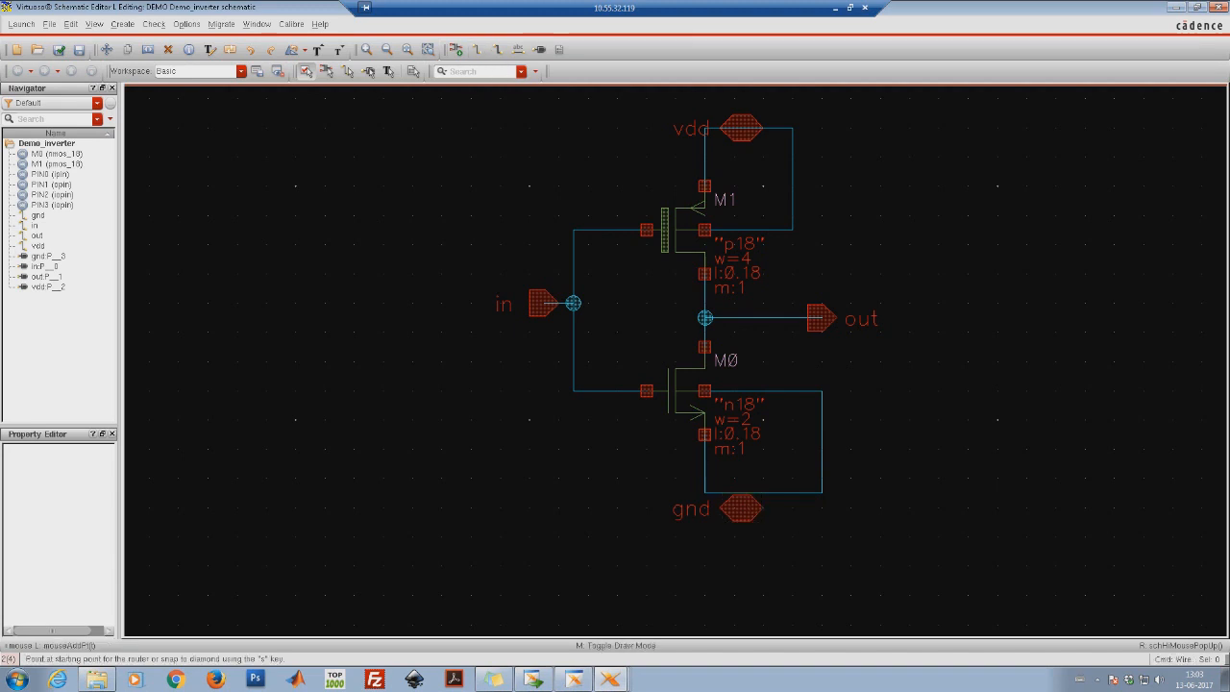
left_click(740, 507)
left_click(733, 494)
left_click(58, 49)
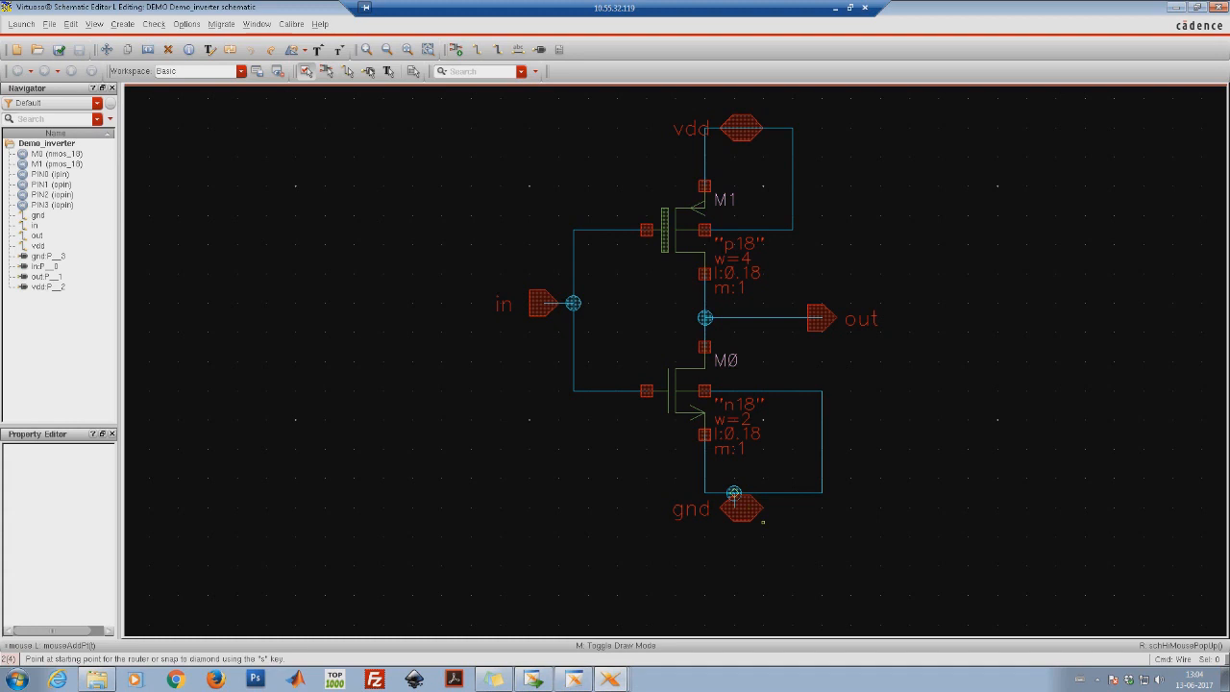
left_click(64, 55)
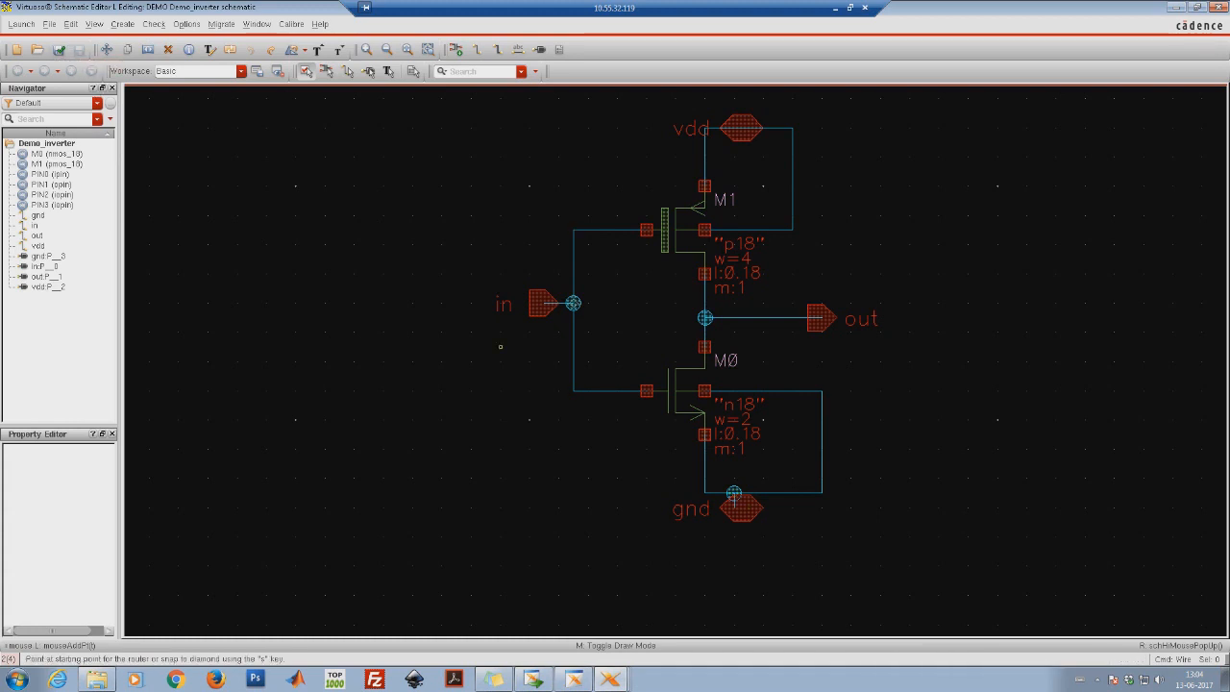
Generate a symbol view from the schematic with vdd as its top pin and gnd as its bottom pin, and close the symbol editor
scroll(499, 346, "up", 1)
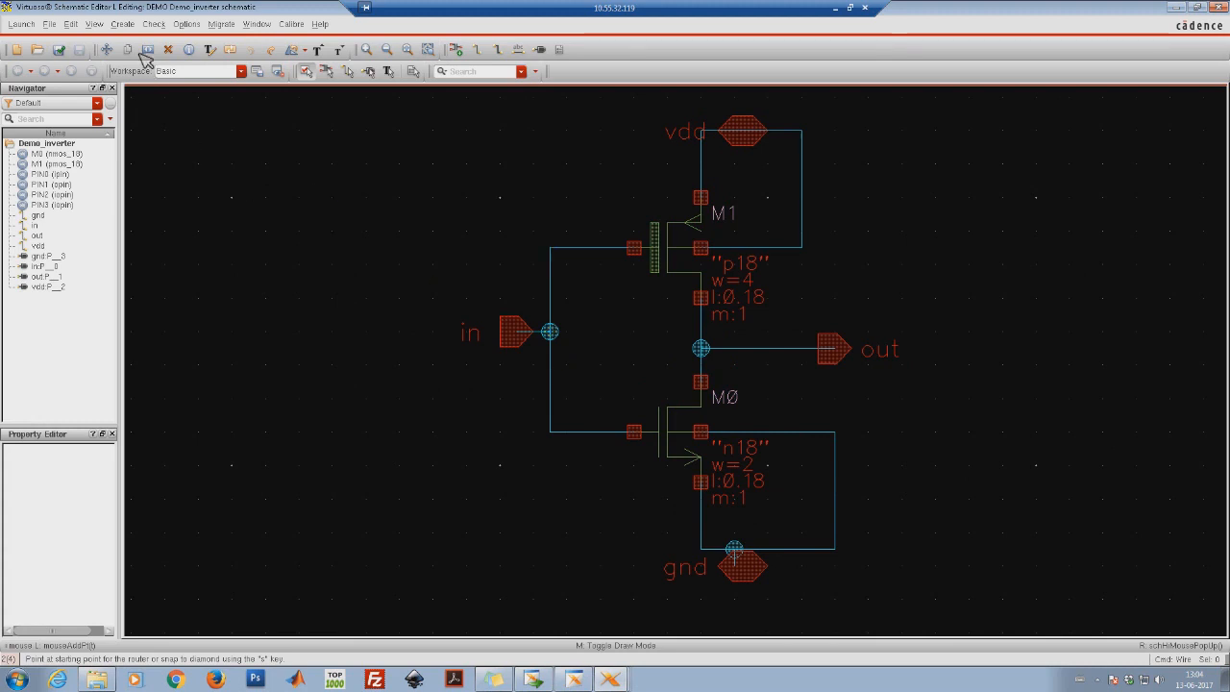
left_click(124, 24)
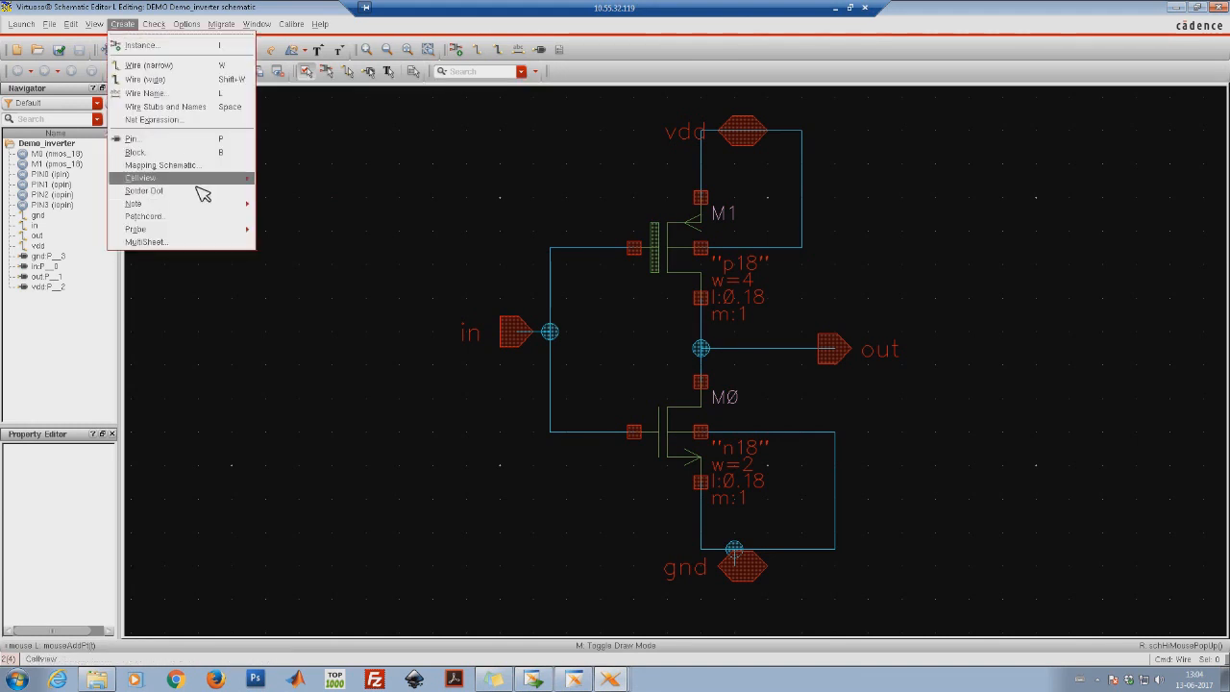
mouse_move(203, 179)
left_click(317, 184)
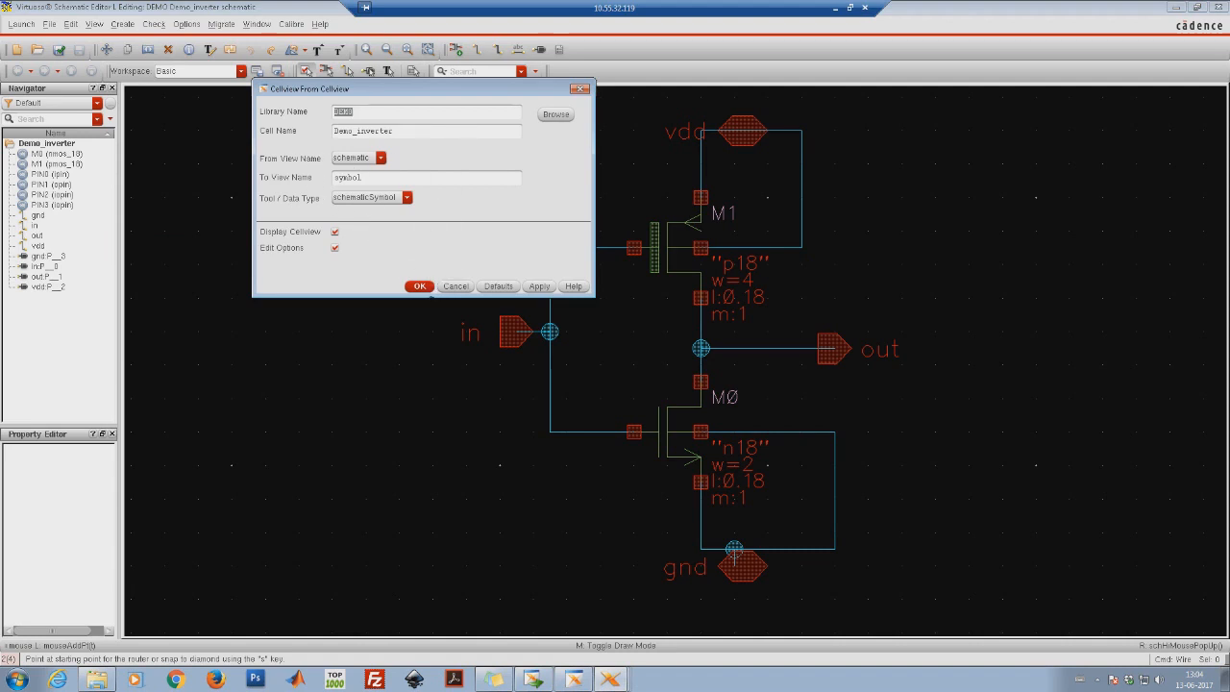
left_click(421, 286)
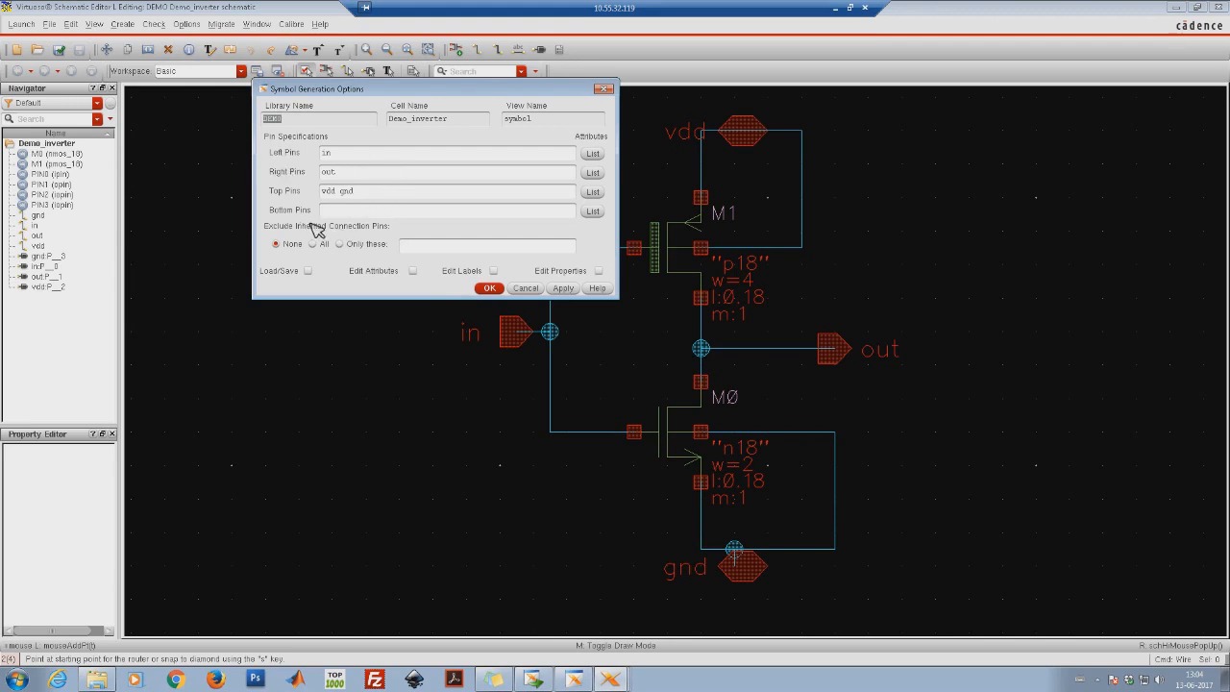
double_click(352, 196)
key("BackSpace")
left_click(490, 288)
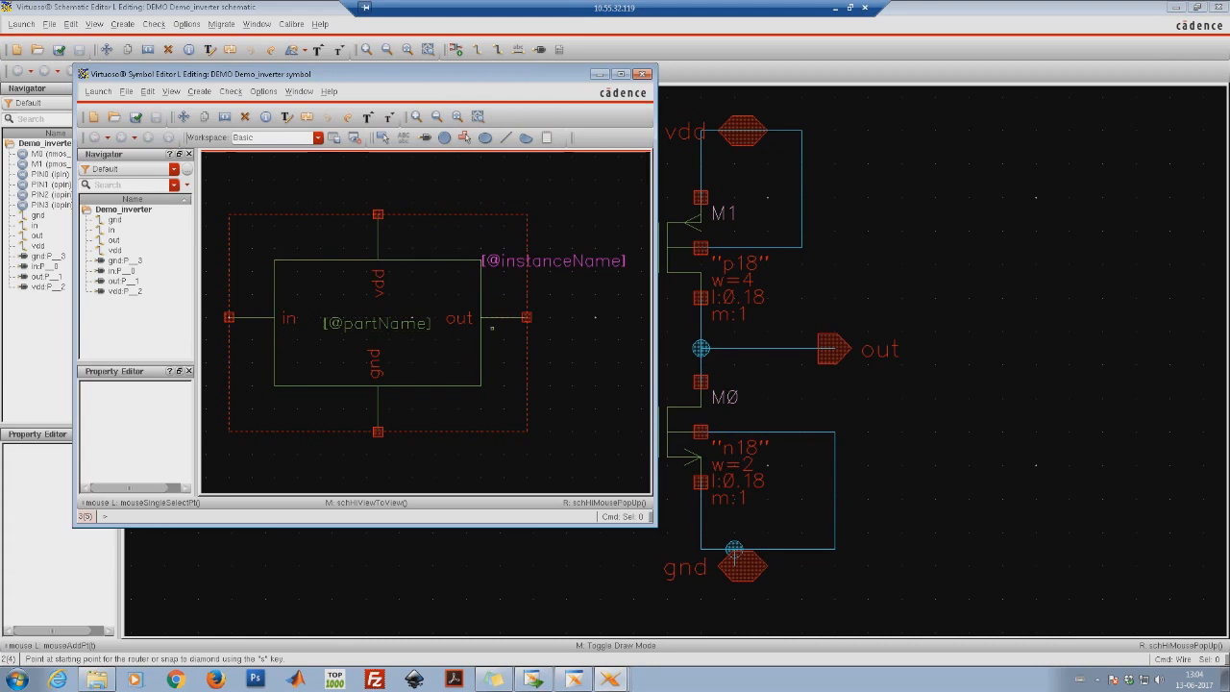
left_click(653, 82)
Check and save the schematic, and create a new Layout XL view named layout for Demo_inverter in the DEMO library with automatic configuration
left_click(59, 49)
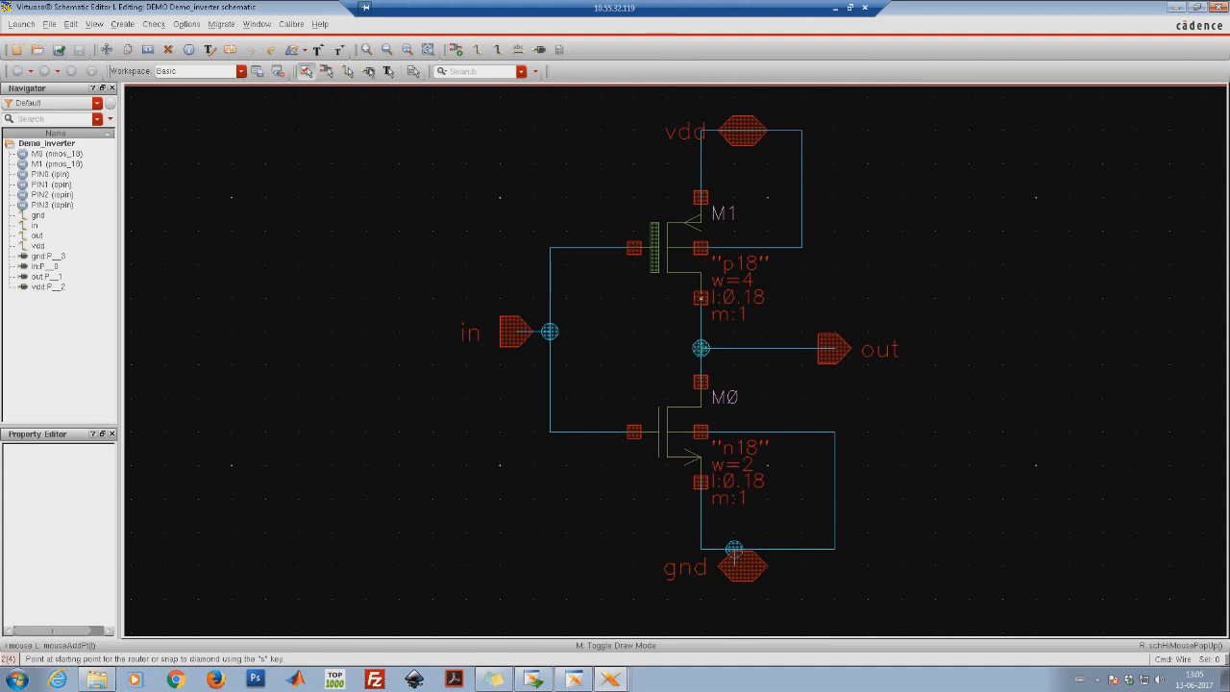
left_click(21, 24)
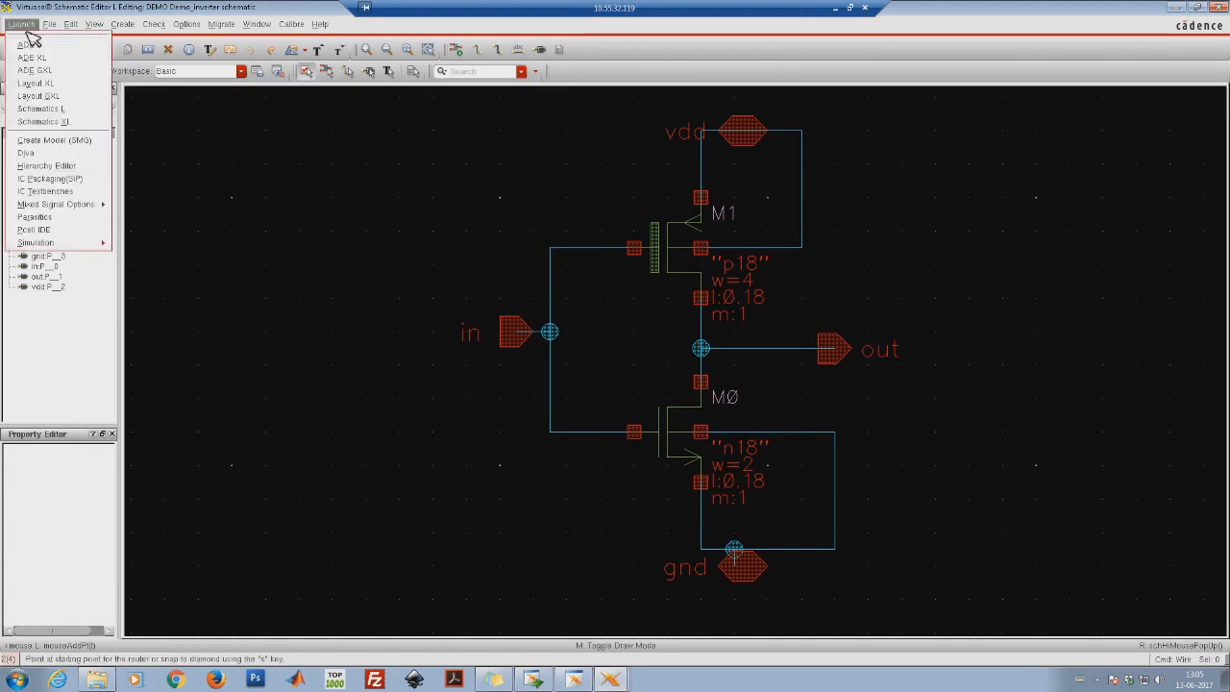
left_click(69, 94)
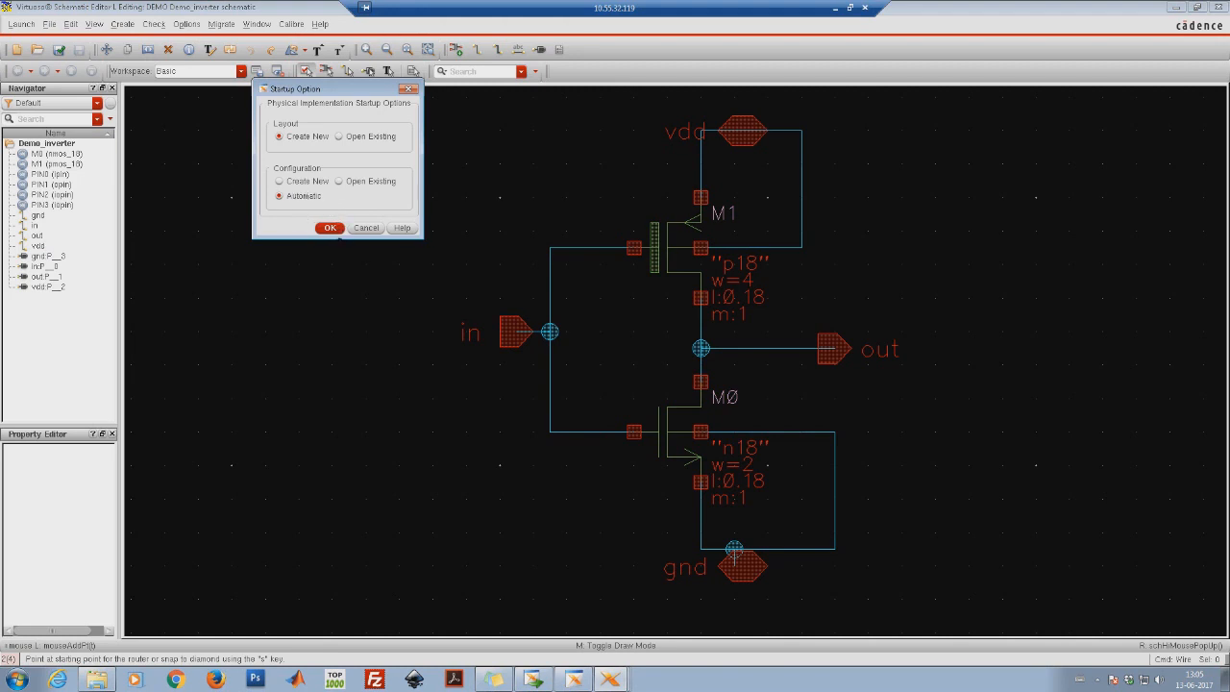
left_click(331, 229)
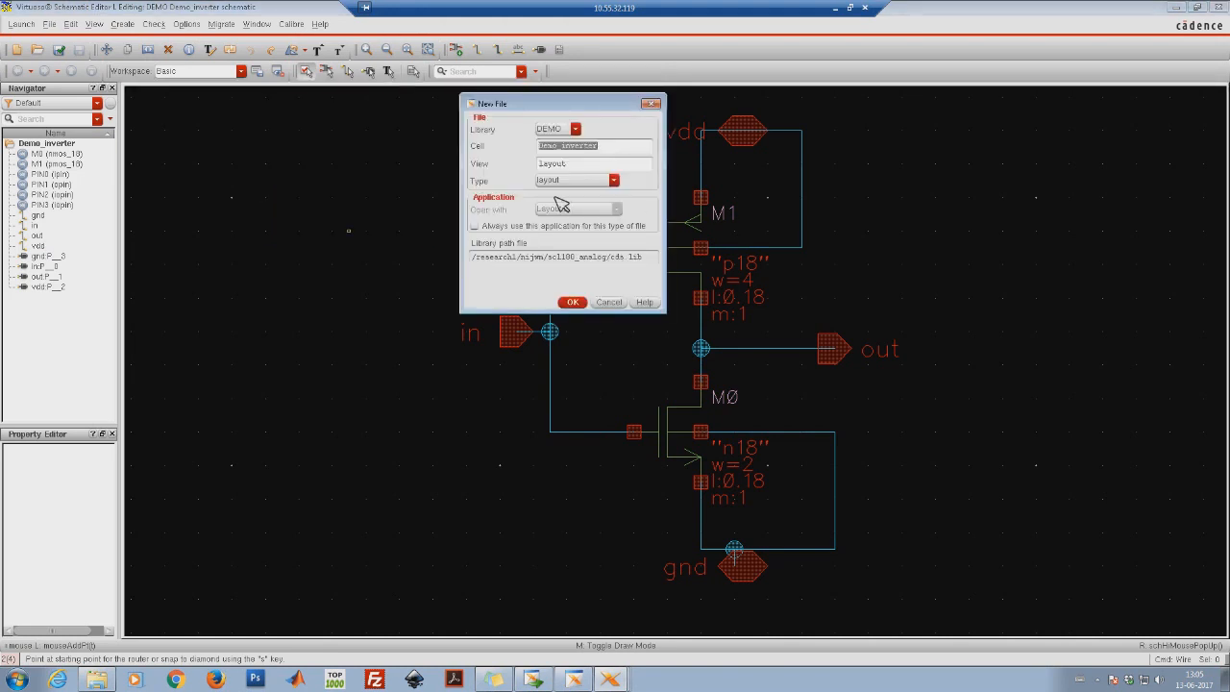
left_click(573, 302)
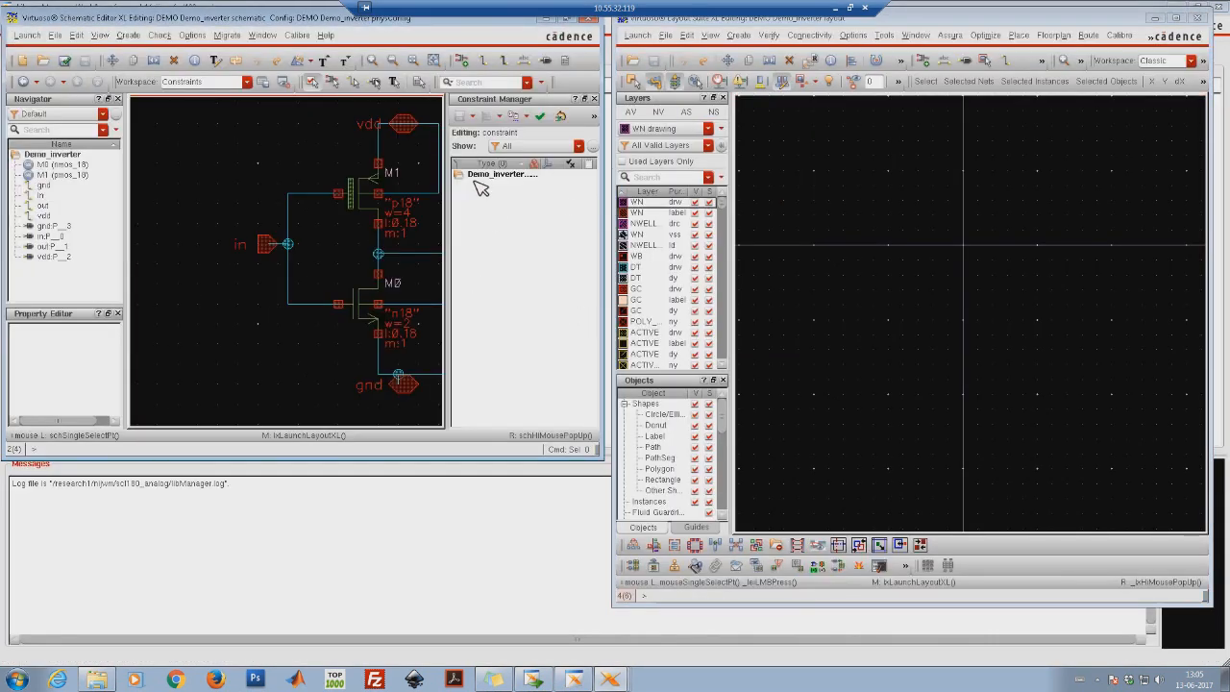
Maximize the new layout window and pan the empty canvas up and to the right of the origin
left_click_drag(1067, 18, 816, 55)
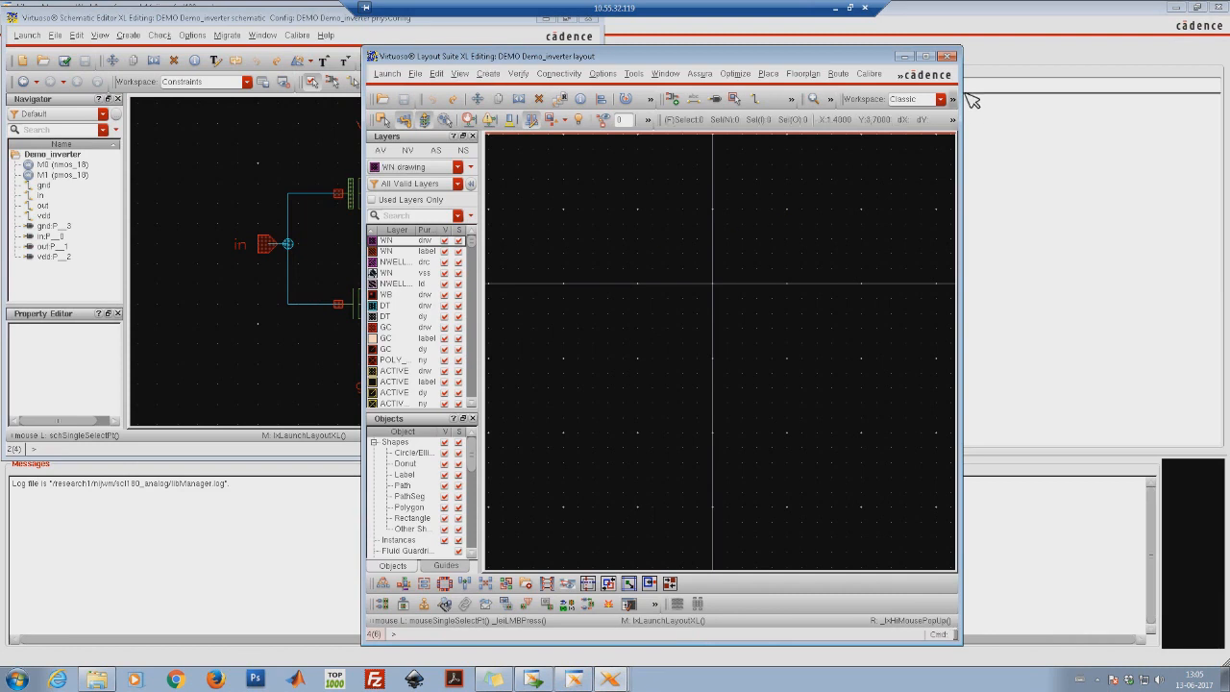
left_click(925, 55)
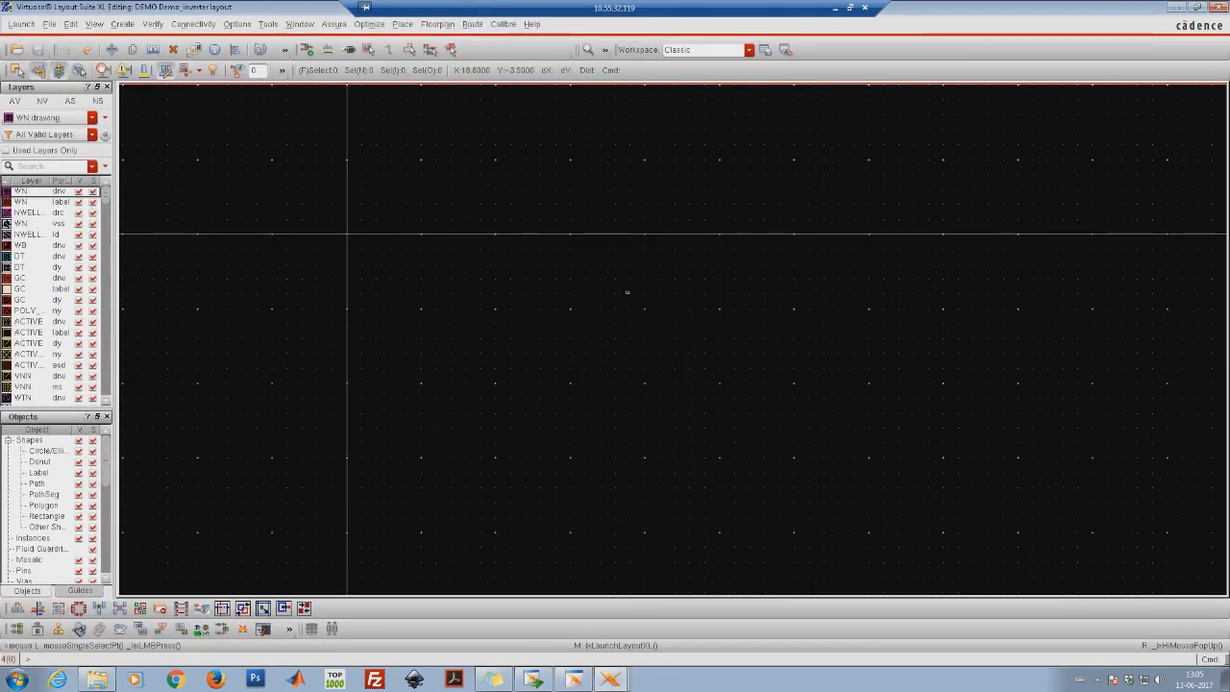
key("Up")
key("Up")
key("Right")
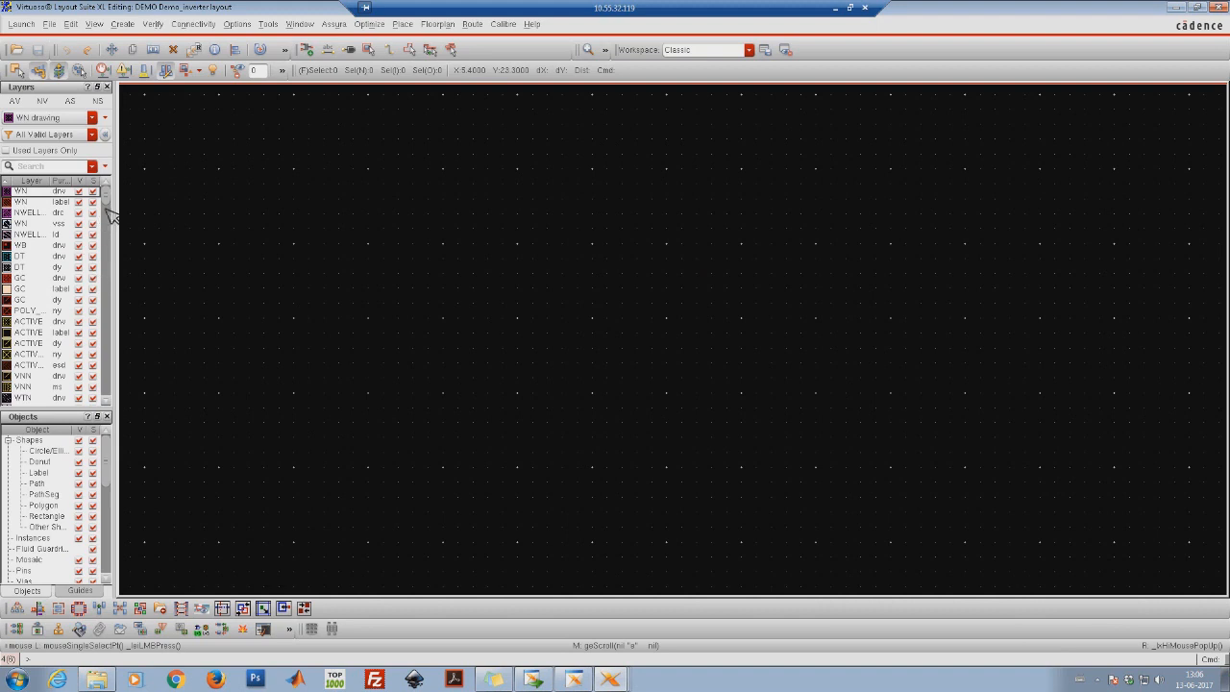
mouse_move(108, 203)
left_mouse_down()
mouse_move(110, 352)
mouse_move(111, 197)
left_mouse_up()
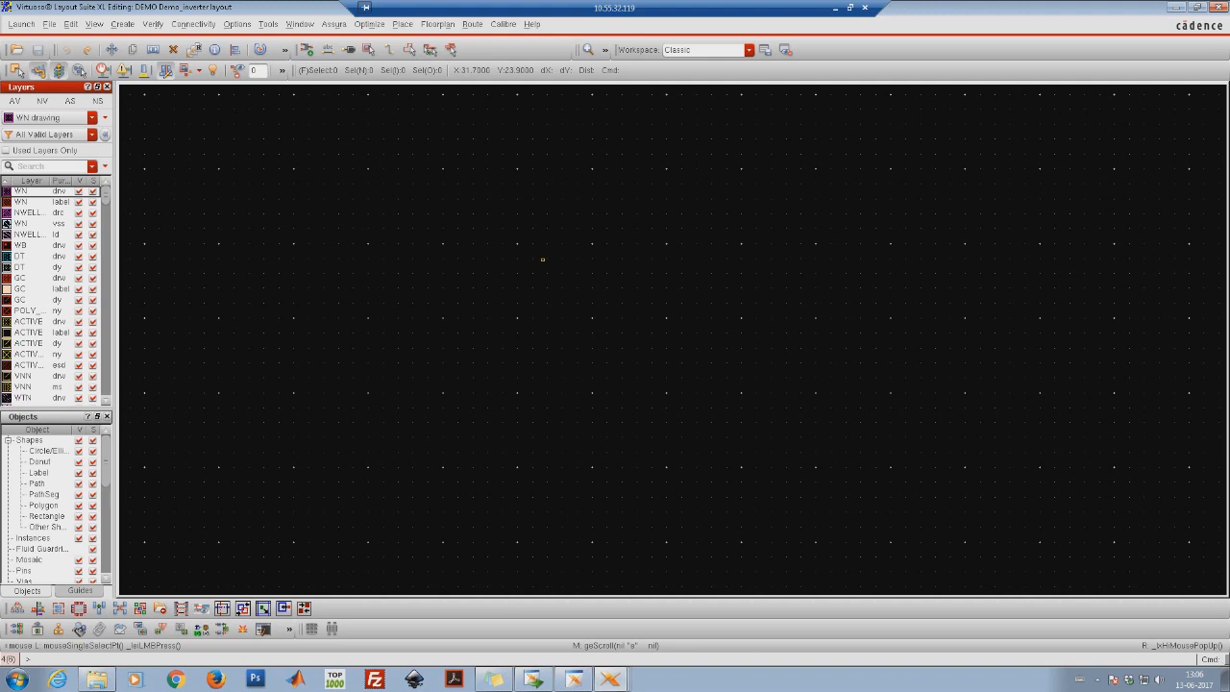
Place one layout-view instance of nmos_18 from the ts018_scl_prim library at about X 35.2, Y 21.9 on the canvas
left_click(319, 59)
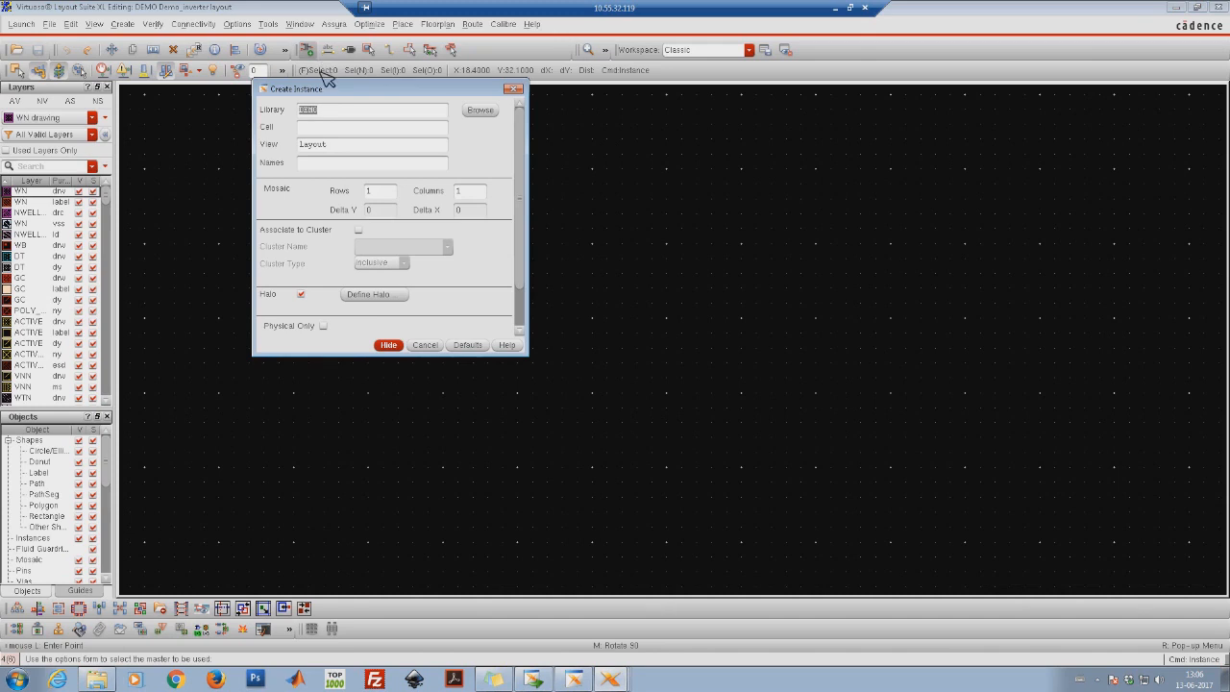
left_click(479, 111)
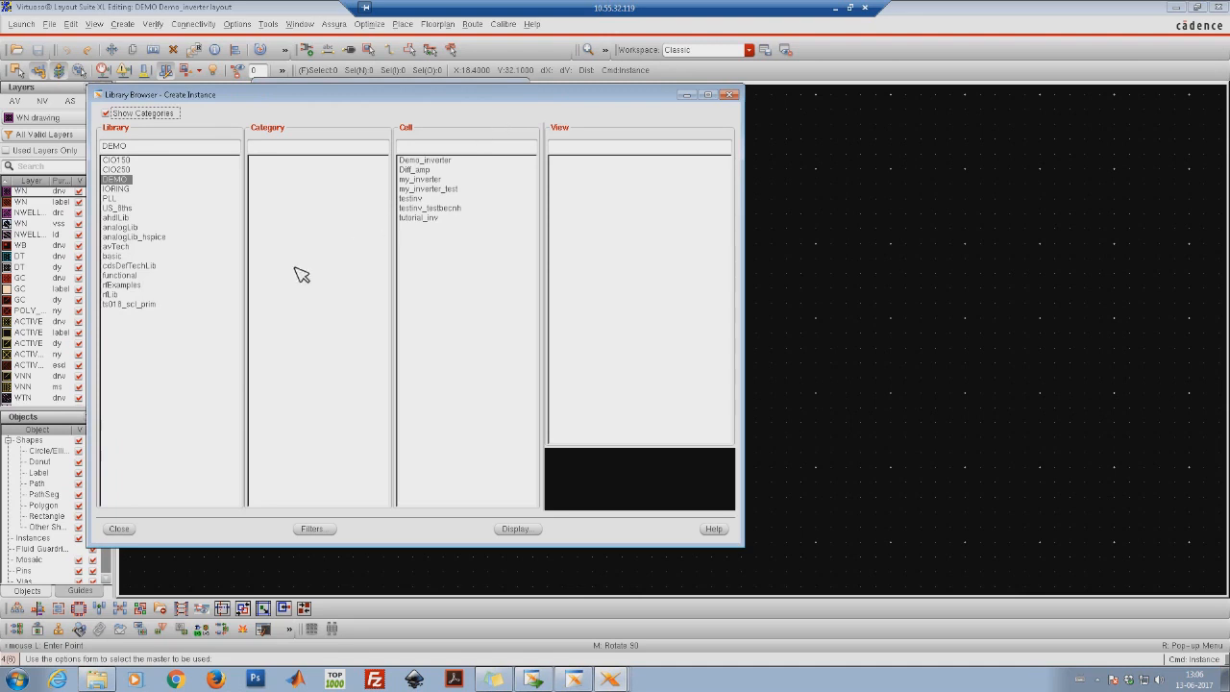
left_click(135, 305)
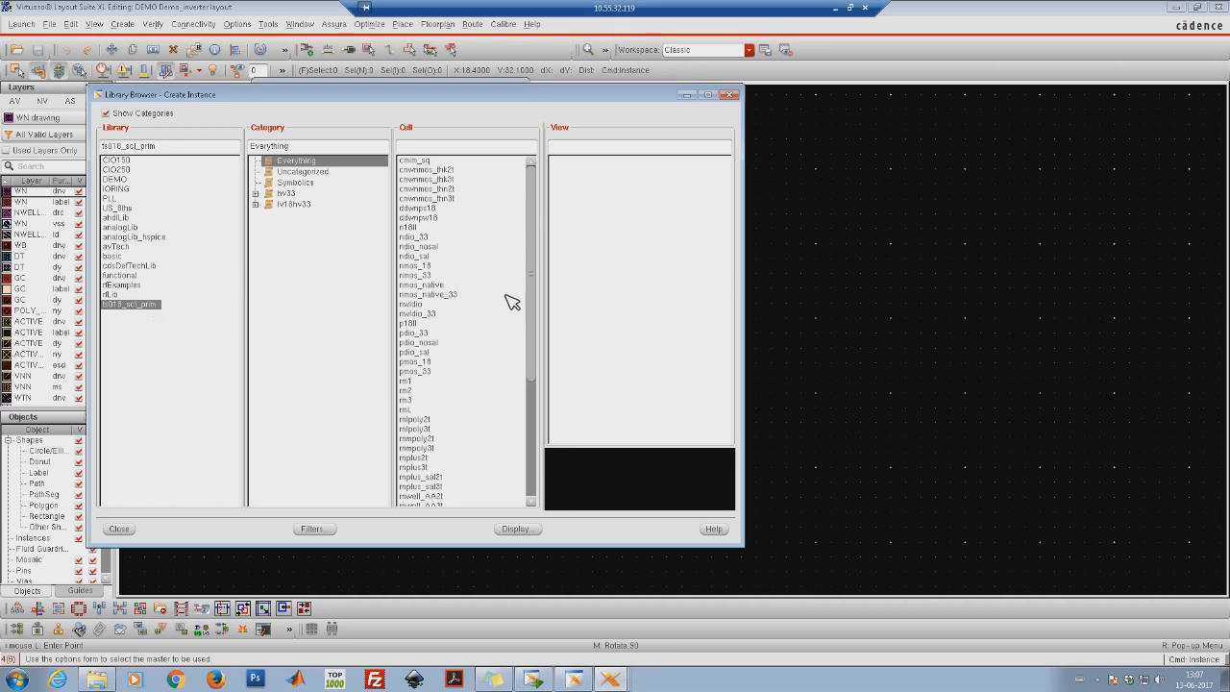
left_click(423, 266)
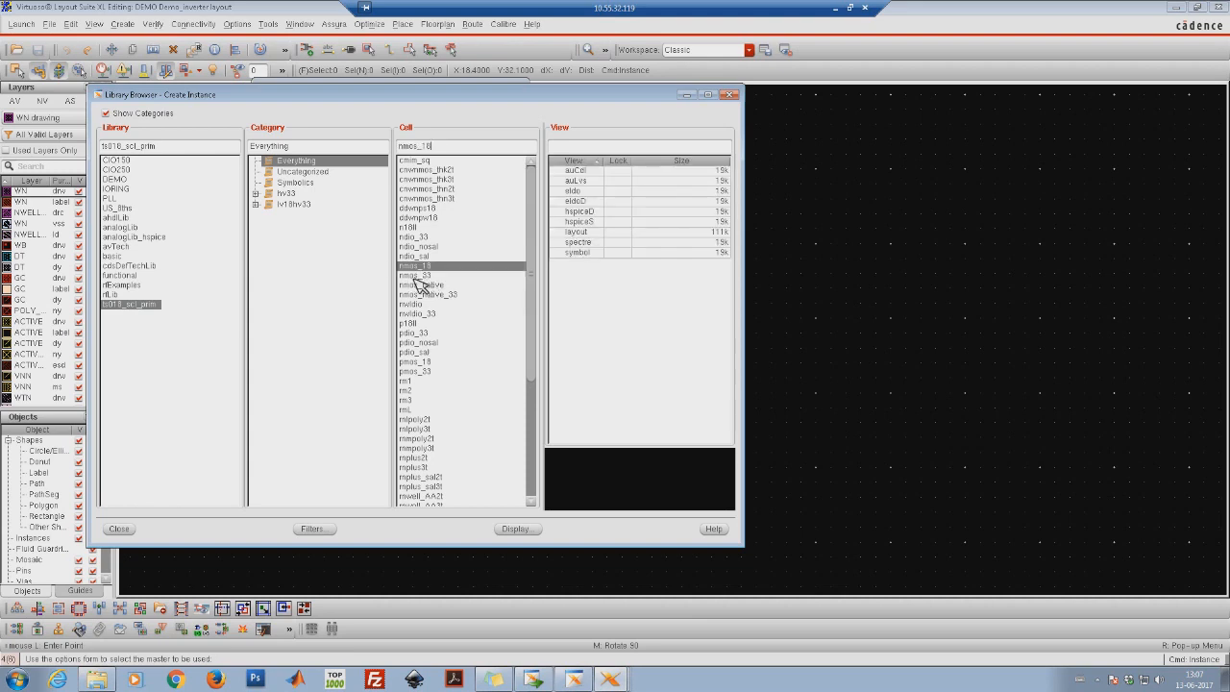
left_click(582, 233)
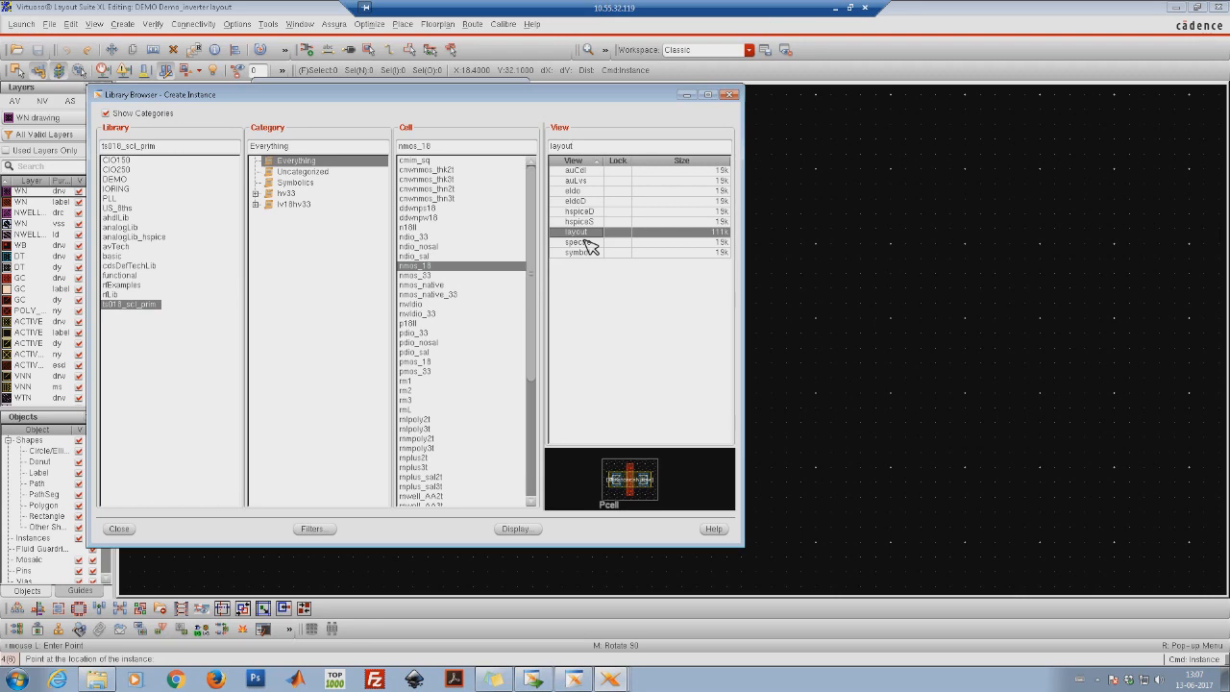
left_click(120, 529)
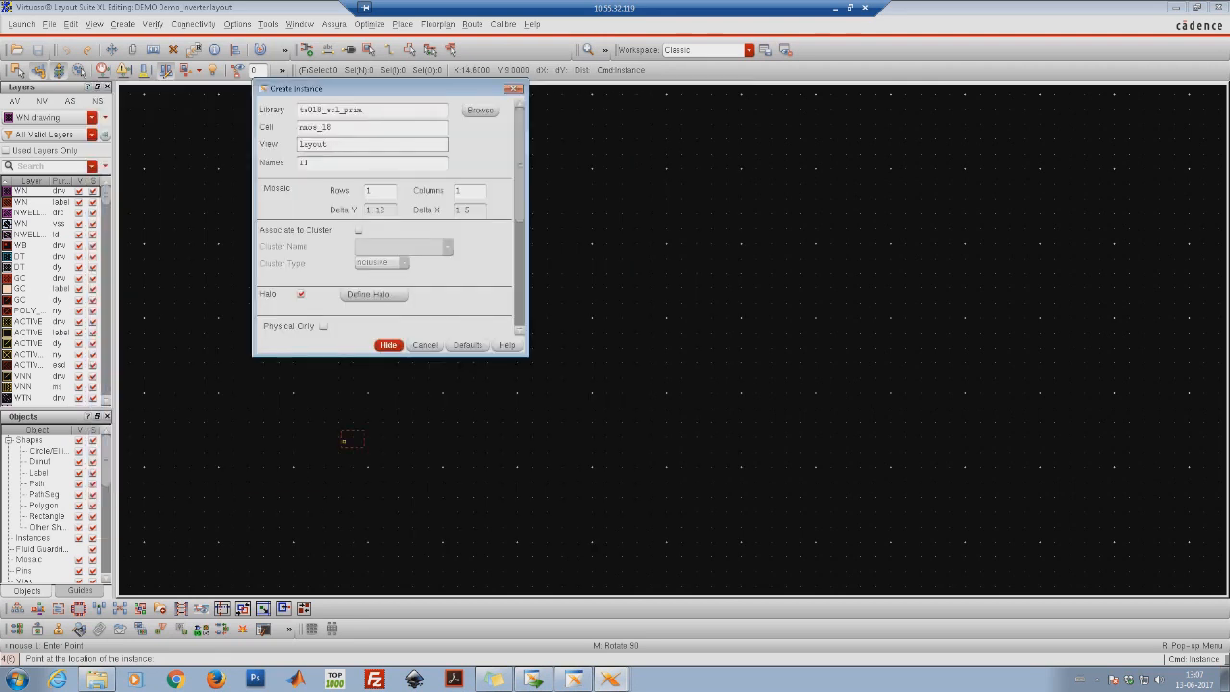
left_click(388, 345)
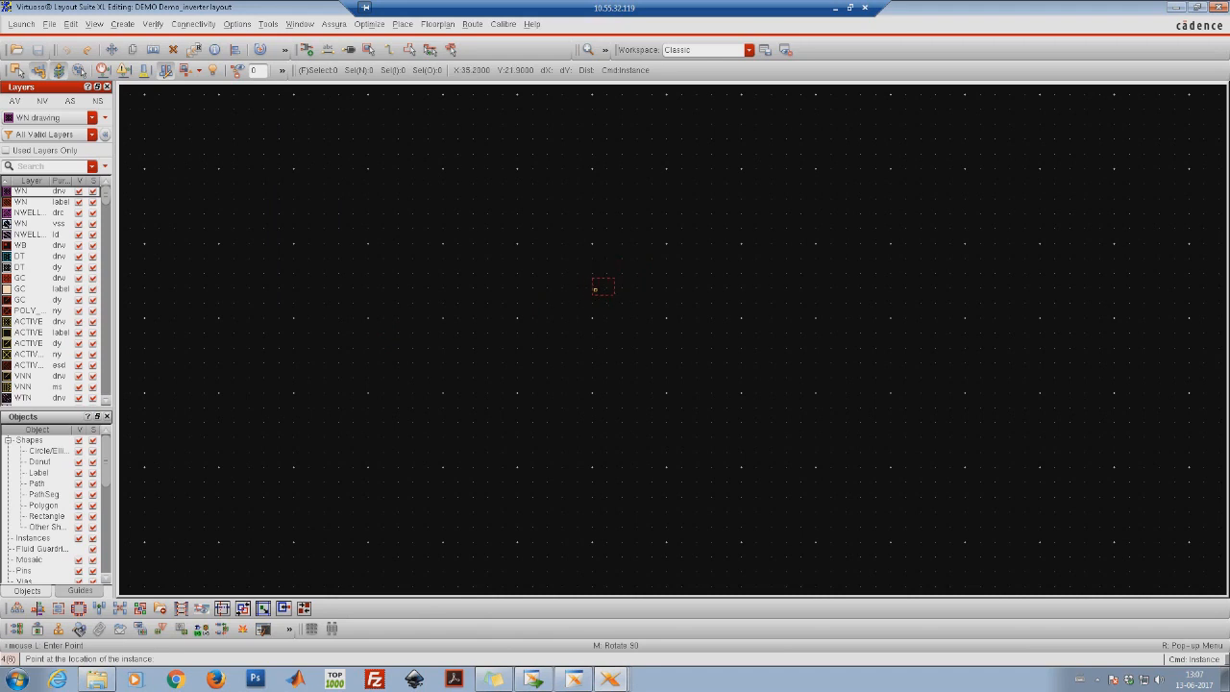
left_click(594, 288)
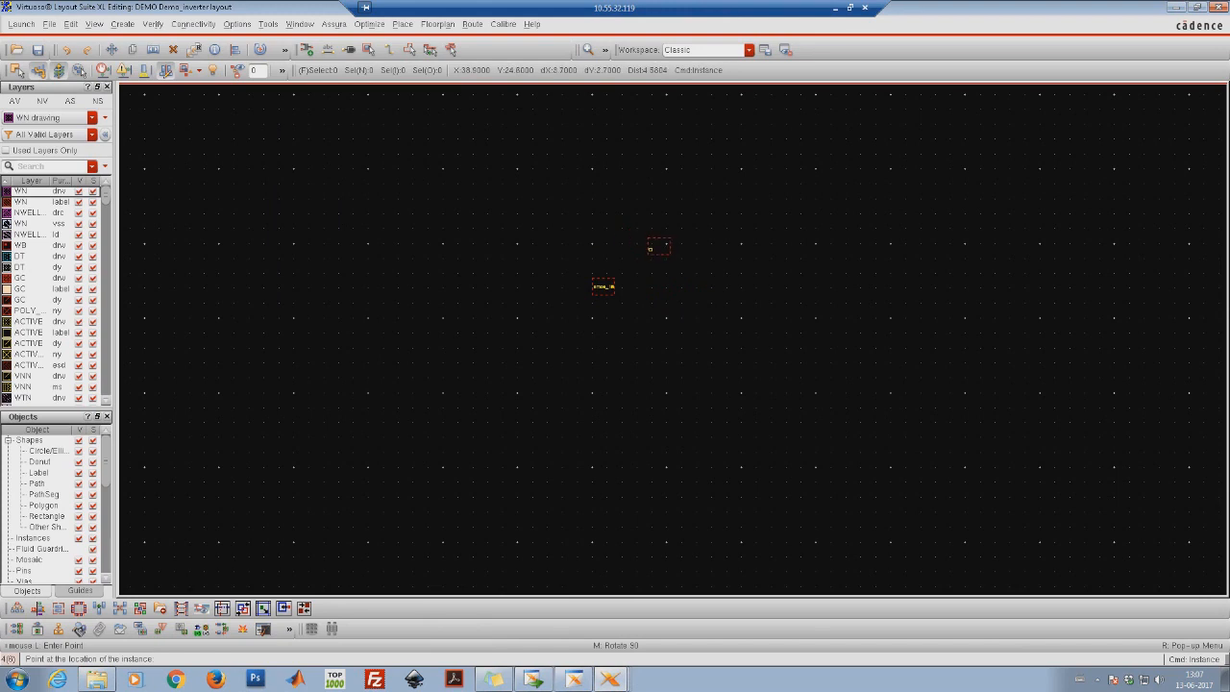
key("Escape")
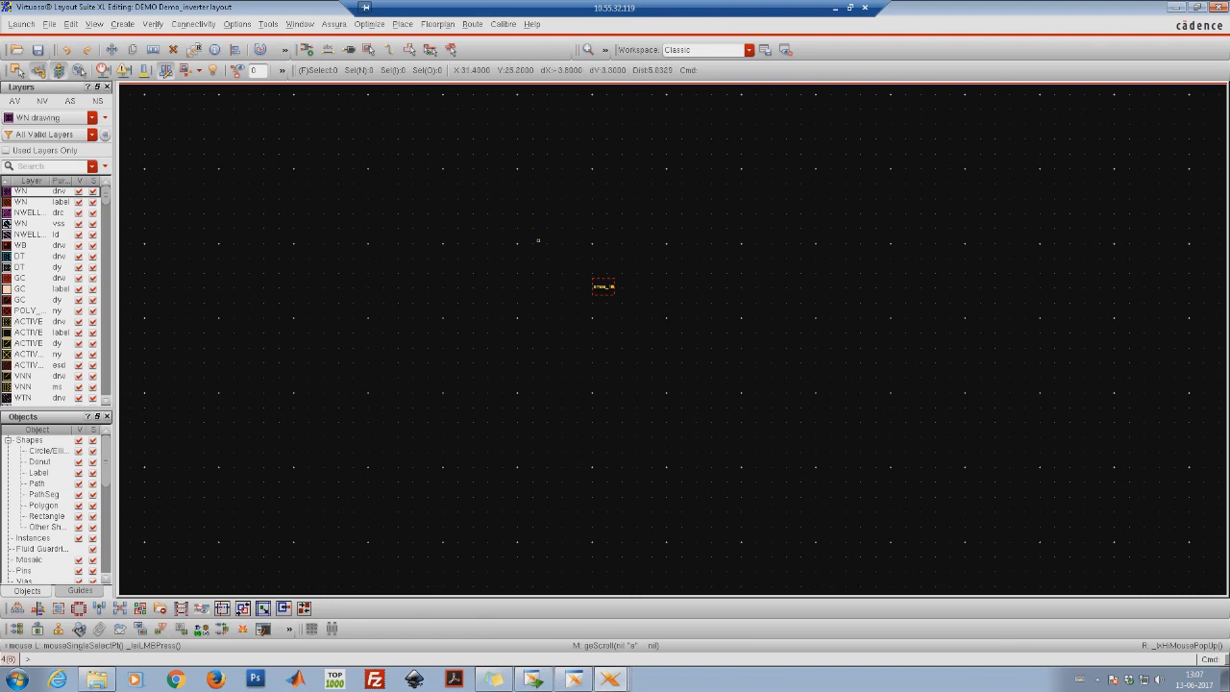
Show the full internal layers of the placed nmos_18 instance and fit it to the view
key("z")
left_click(535, 231)
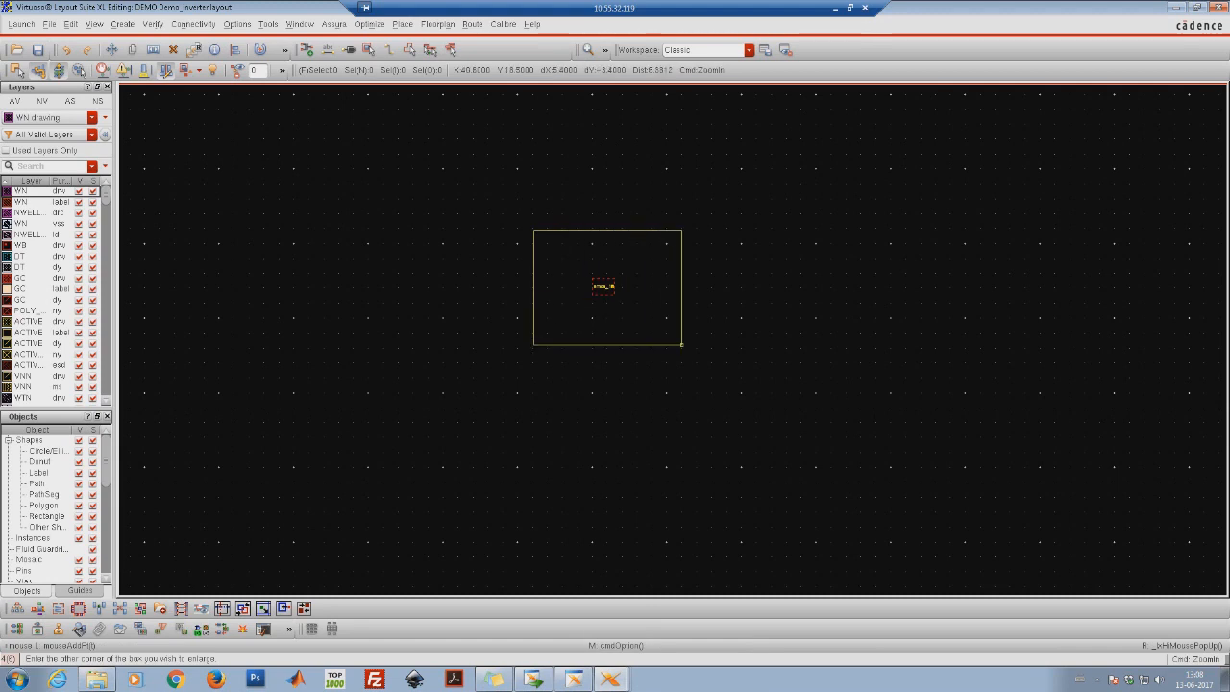
left_click(681, 344)
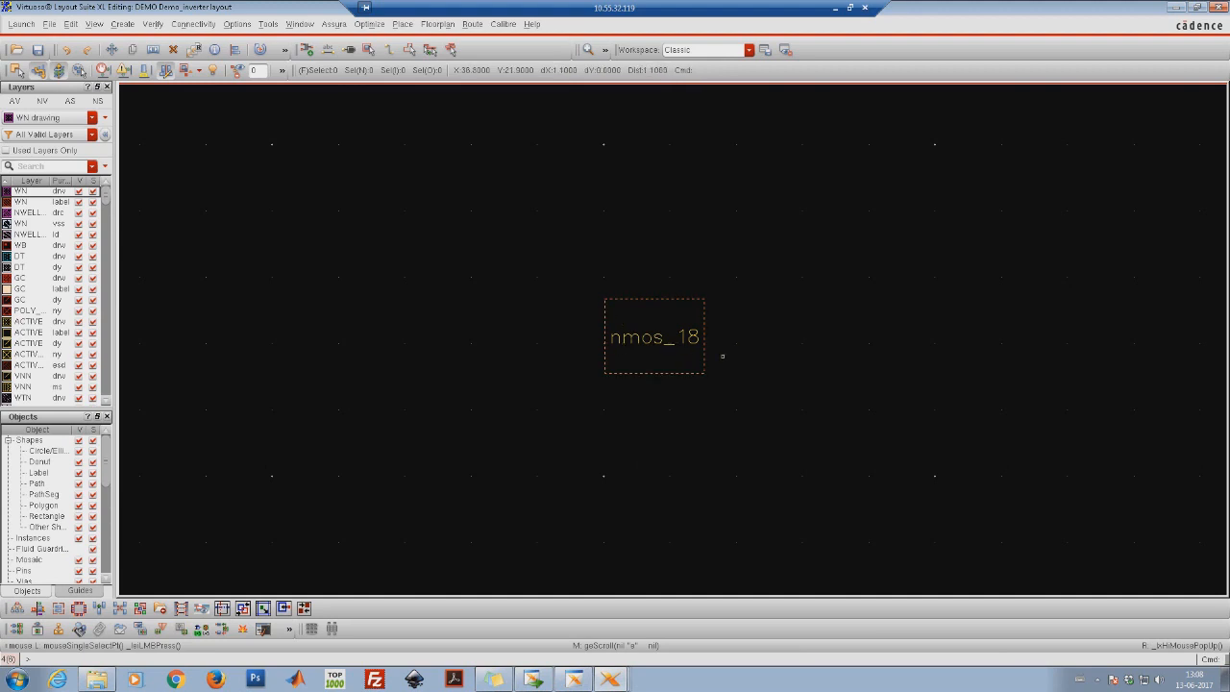
key("shift")
key("shift+f")
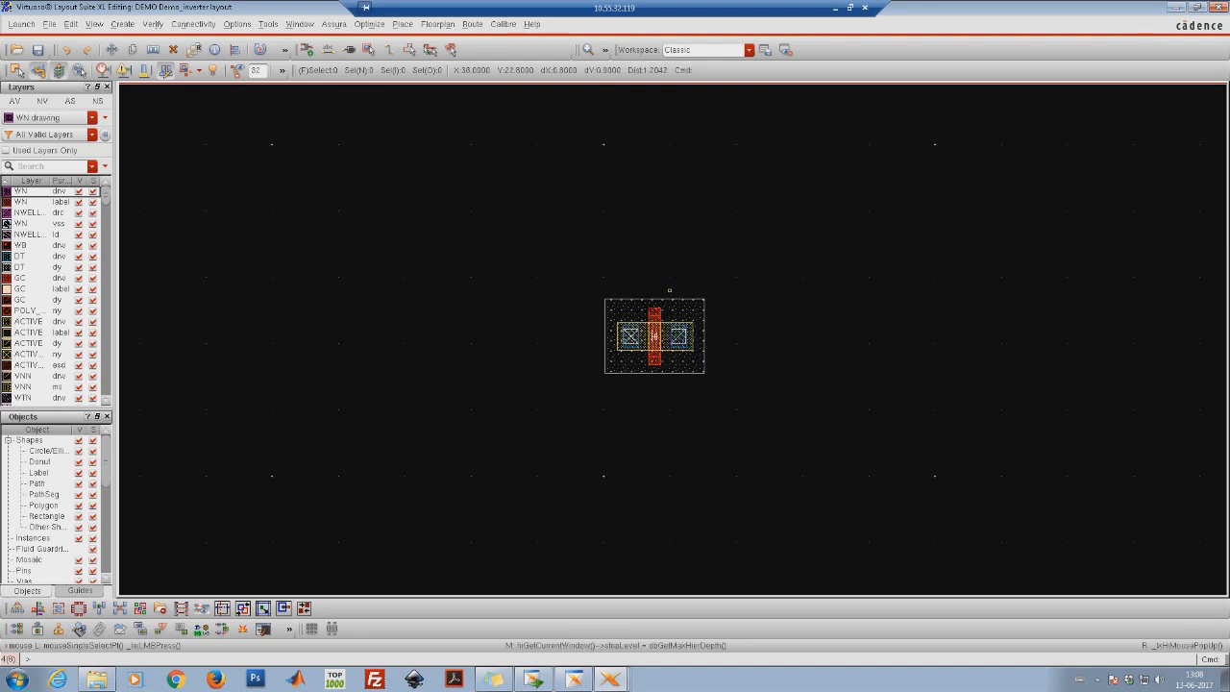
right_click_drag(548, 248, 765, 400)
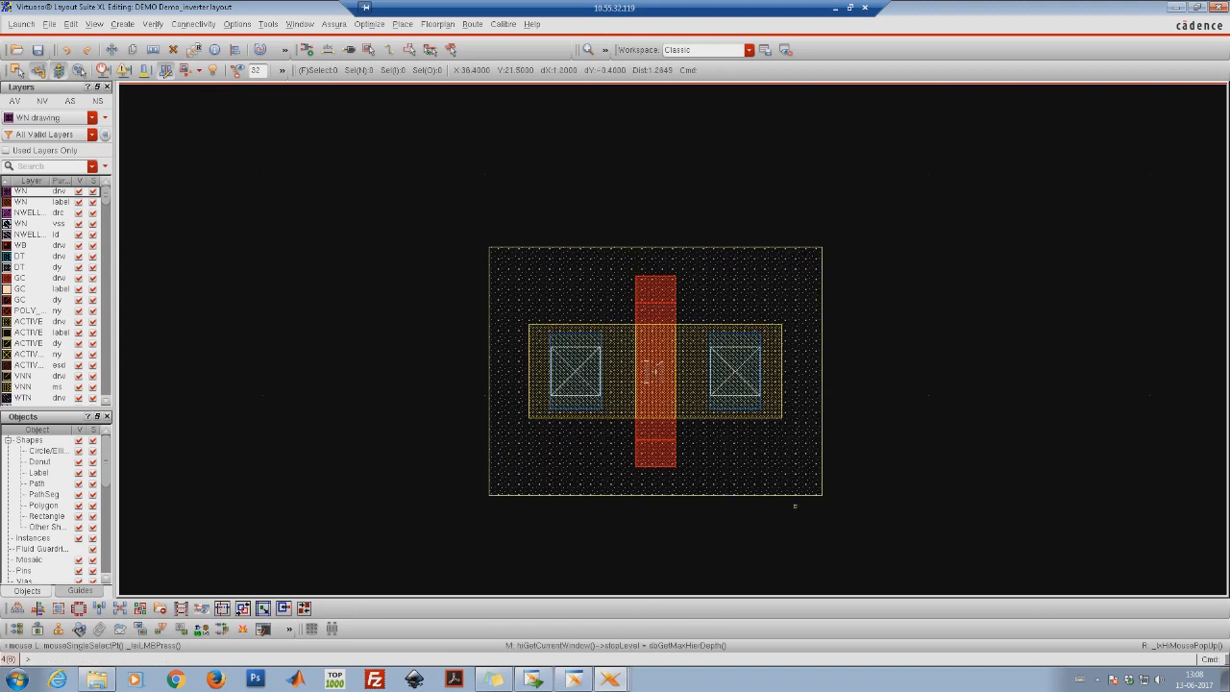
key("f")
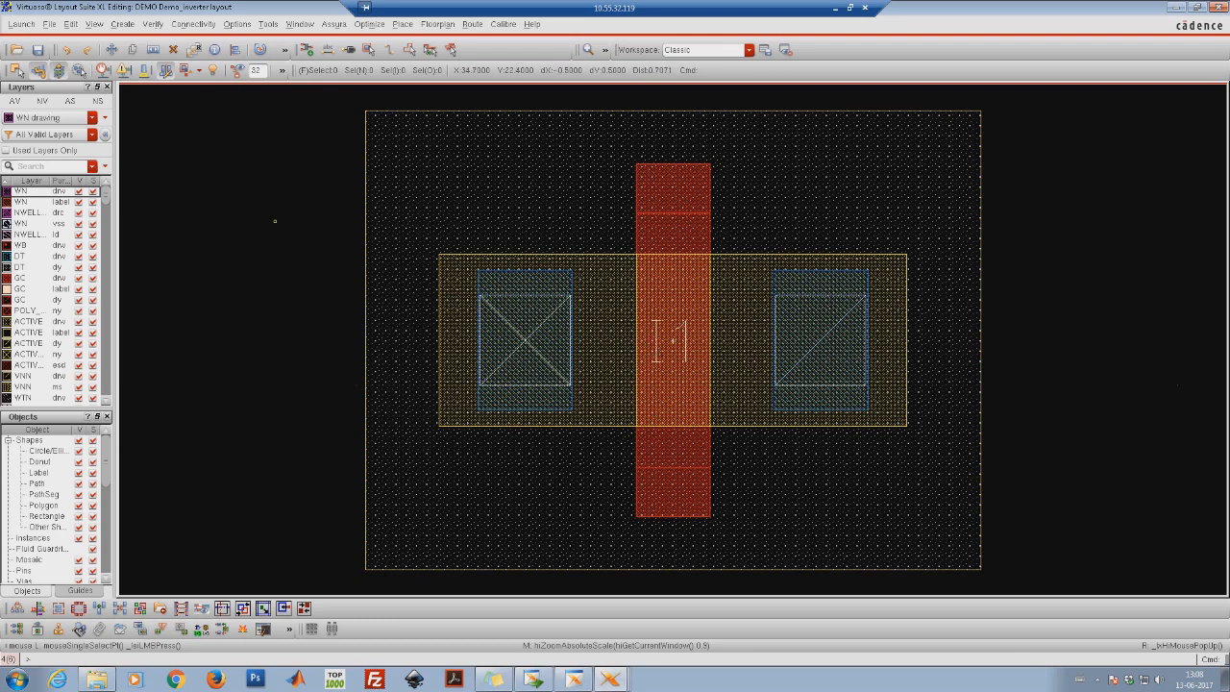
Examine the NMOS transistor layout at closer and wider magnifications
left_click(94, 24)
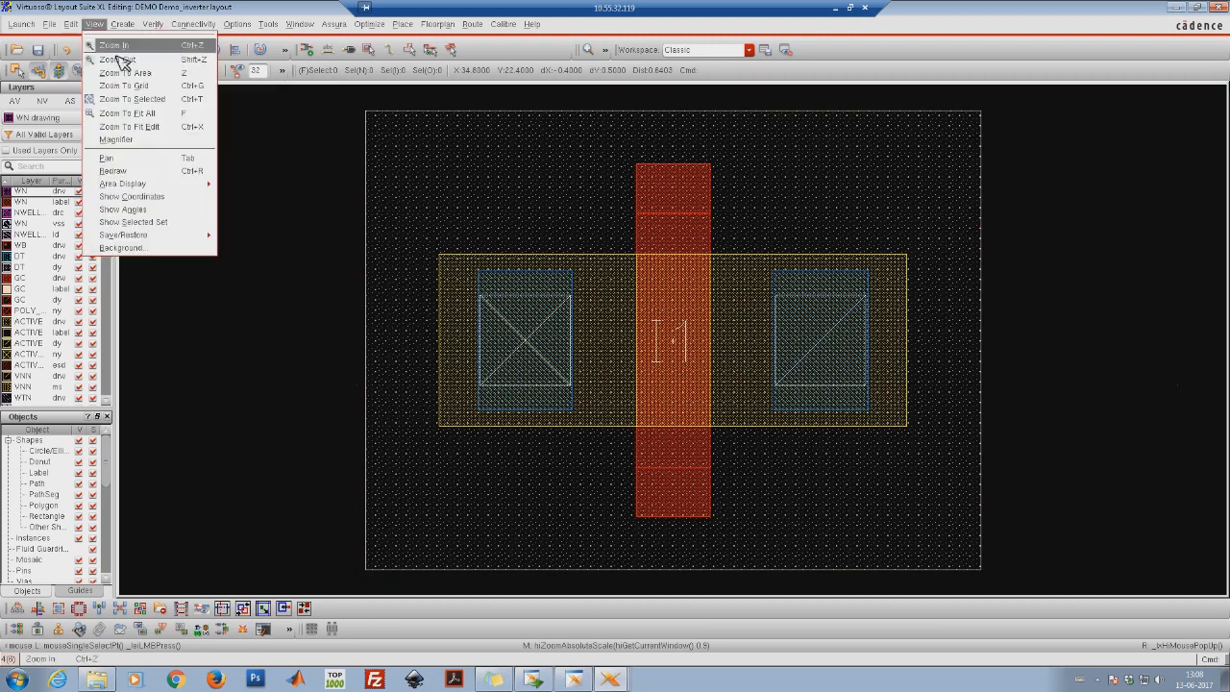
left_click(115, 46)
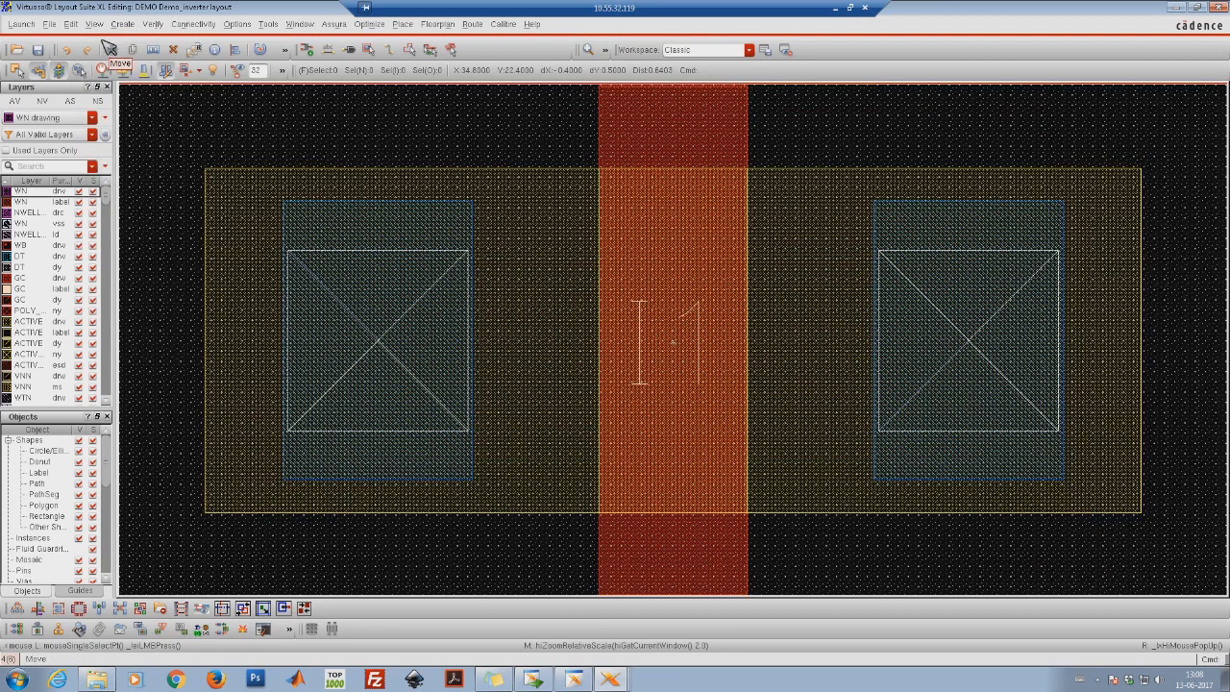
left_click(96, 26)
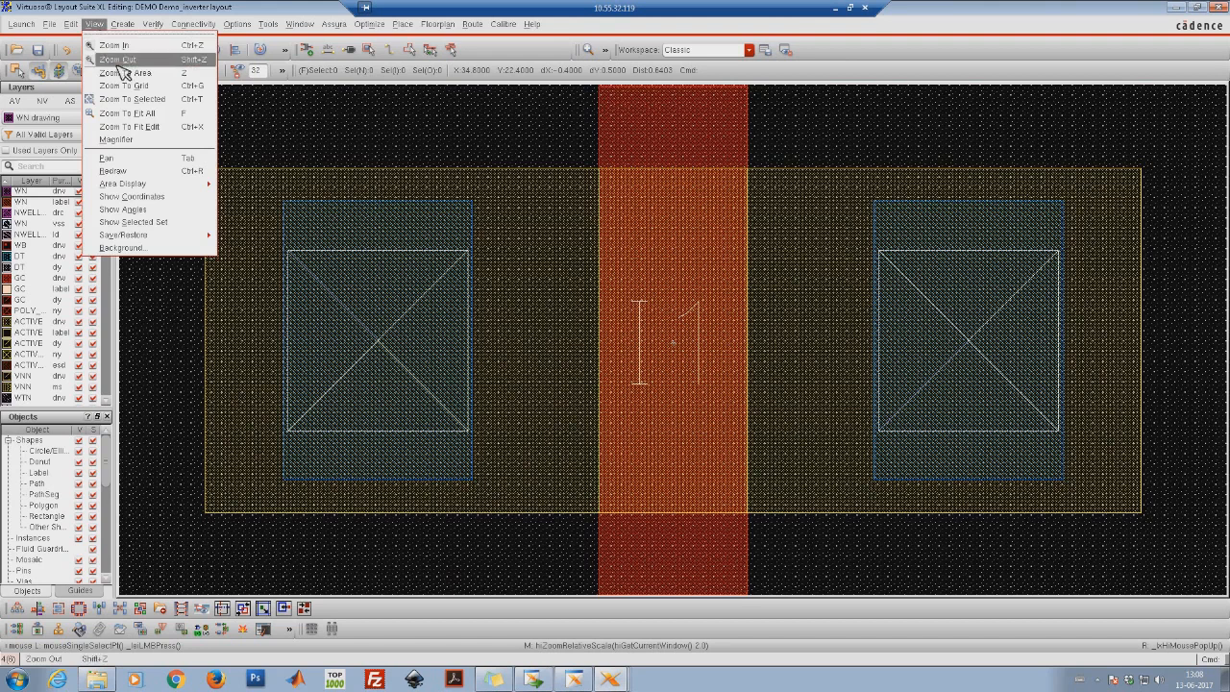
left_click(122, 72)
left_click(94, 24)
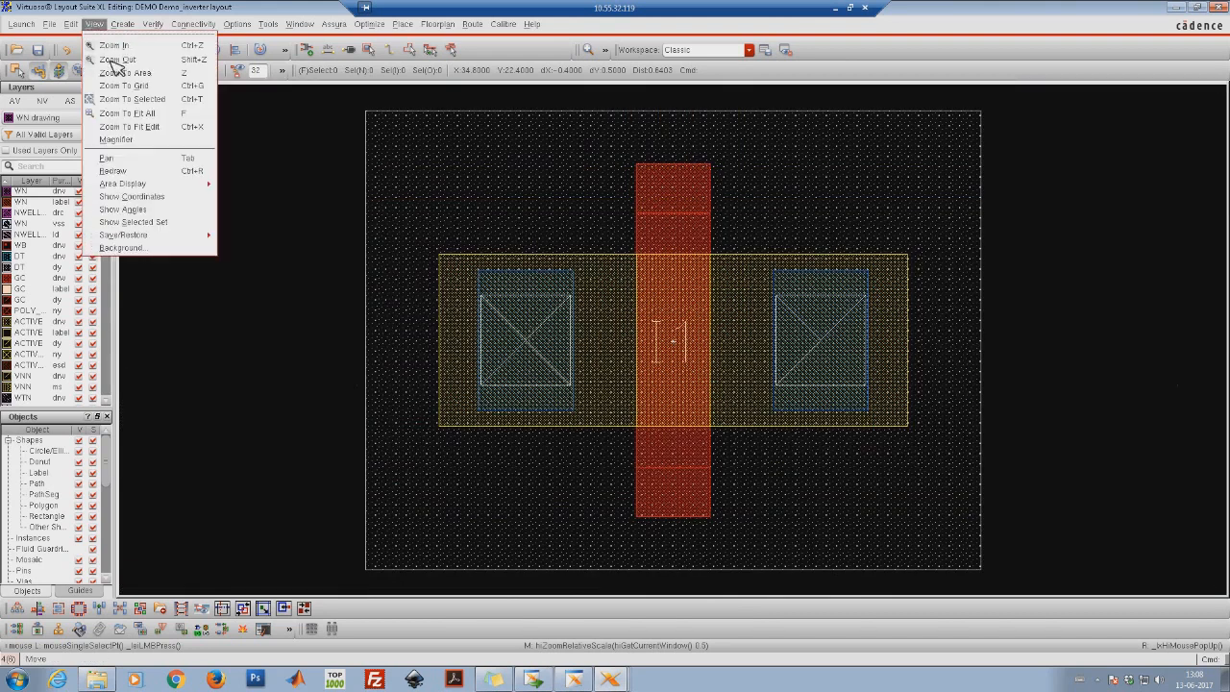
left_click(117, 72)
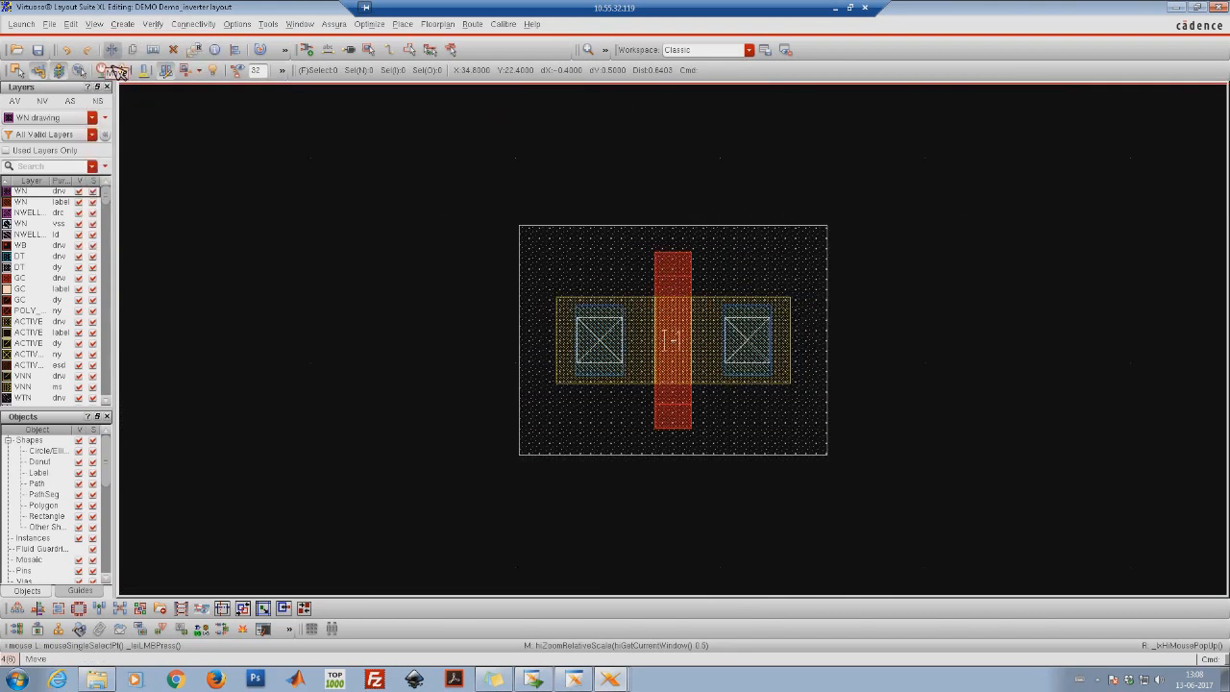
left_click(96, 25)
key("shift+z")
key("shift+z")
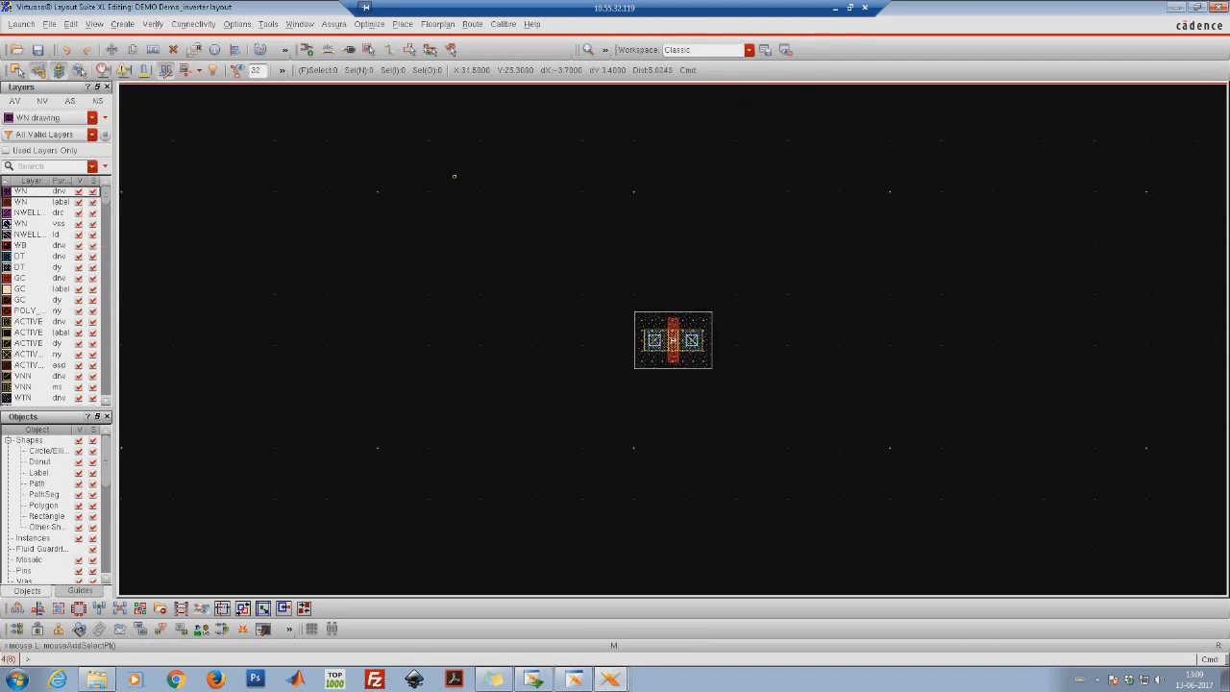
Set the NMOS instance's gate width parameter to 2, leaving the gate length at 0.18
right_click_drag(547, 237, 787, 413)
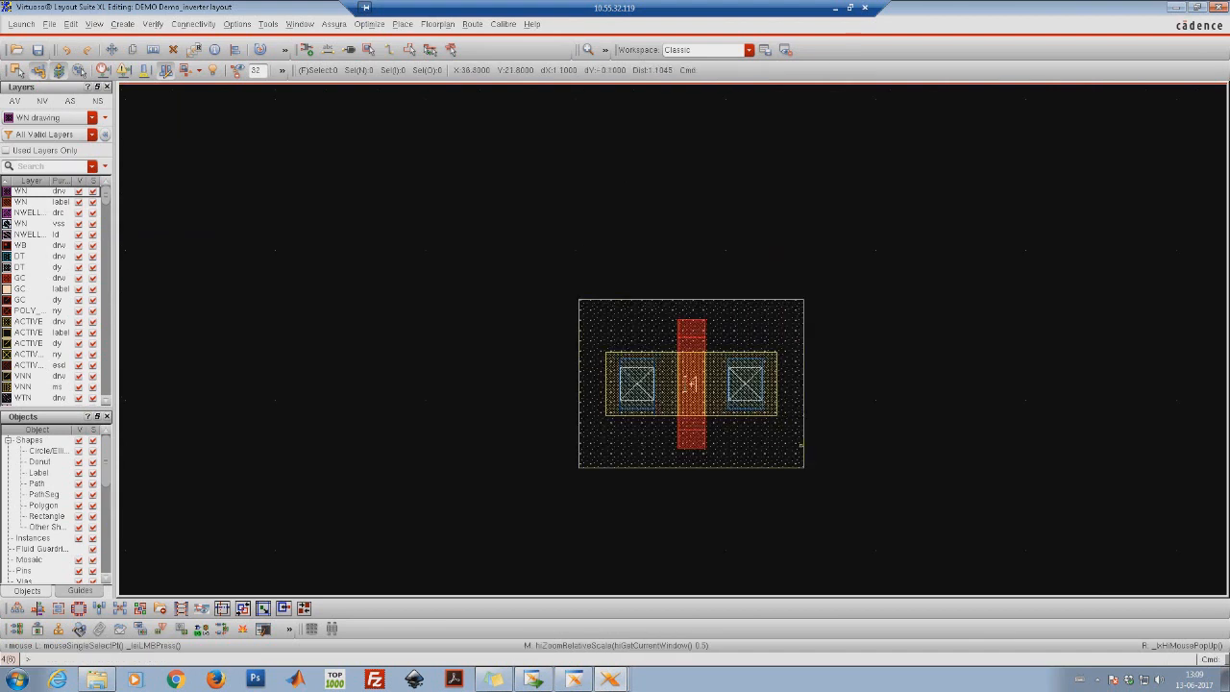
left_click(770, 445)
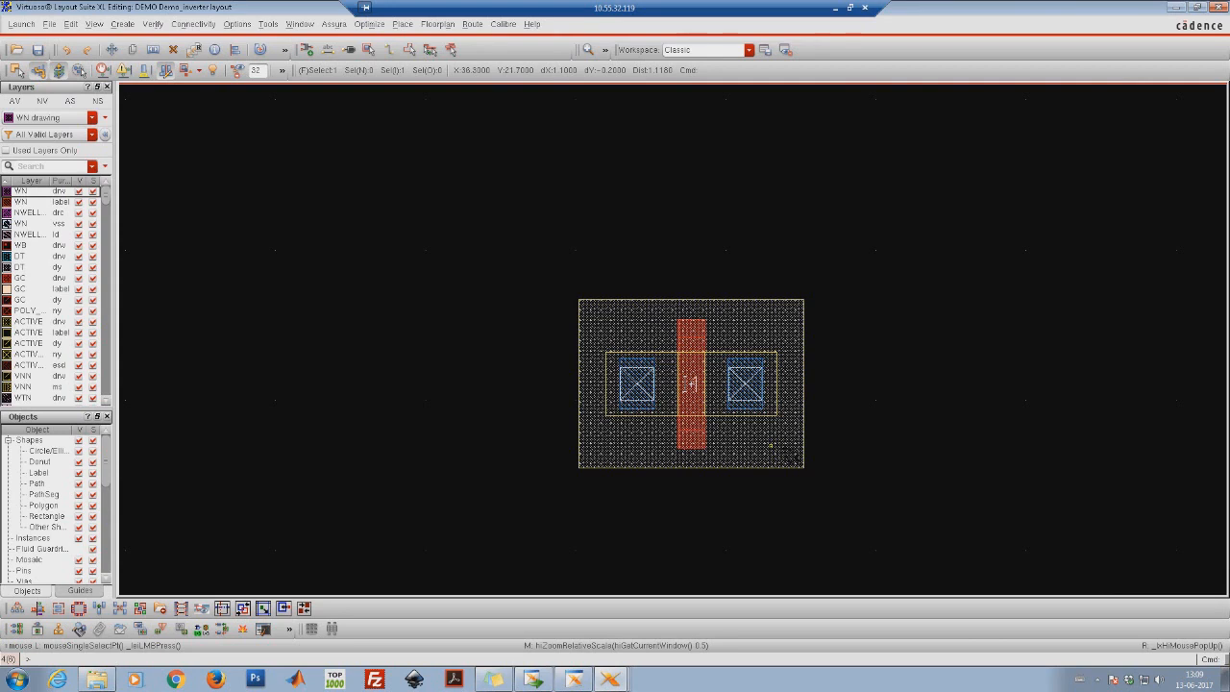
key("q")
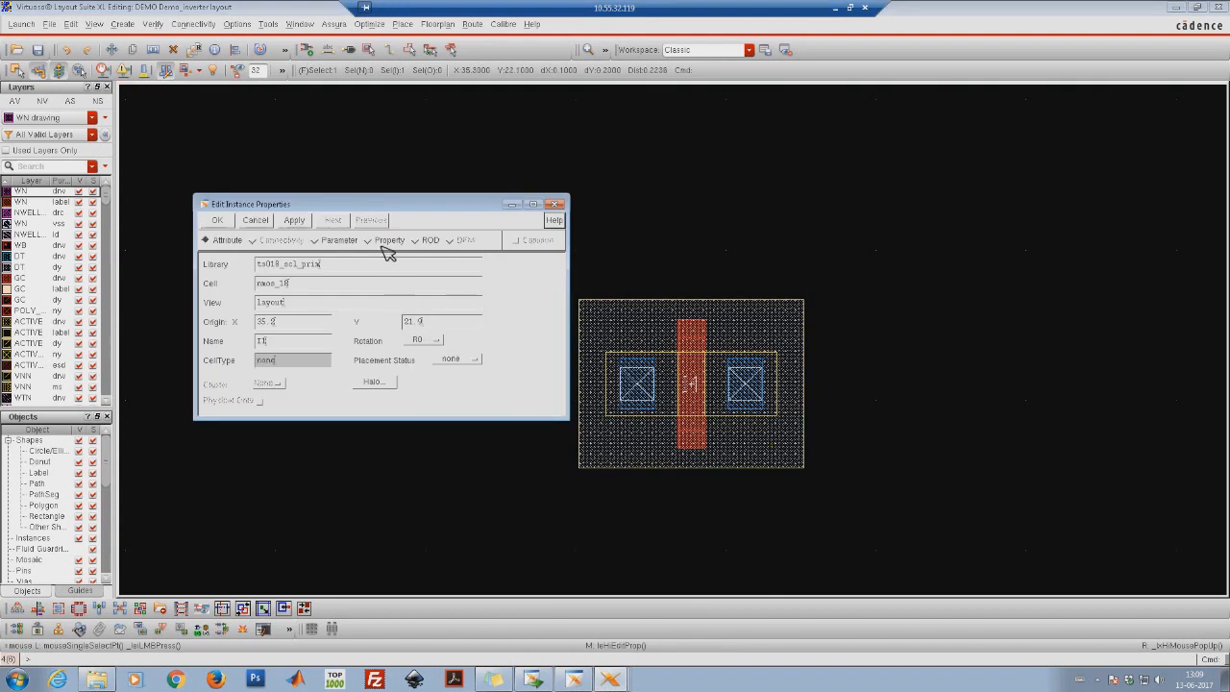
left_click(338, 254)
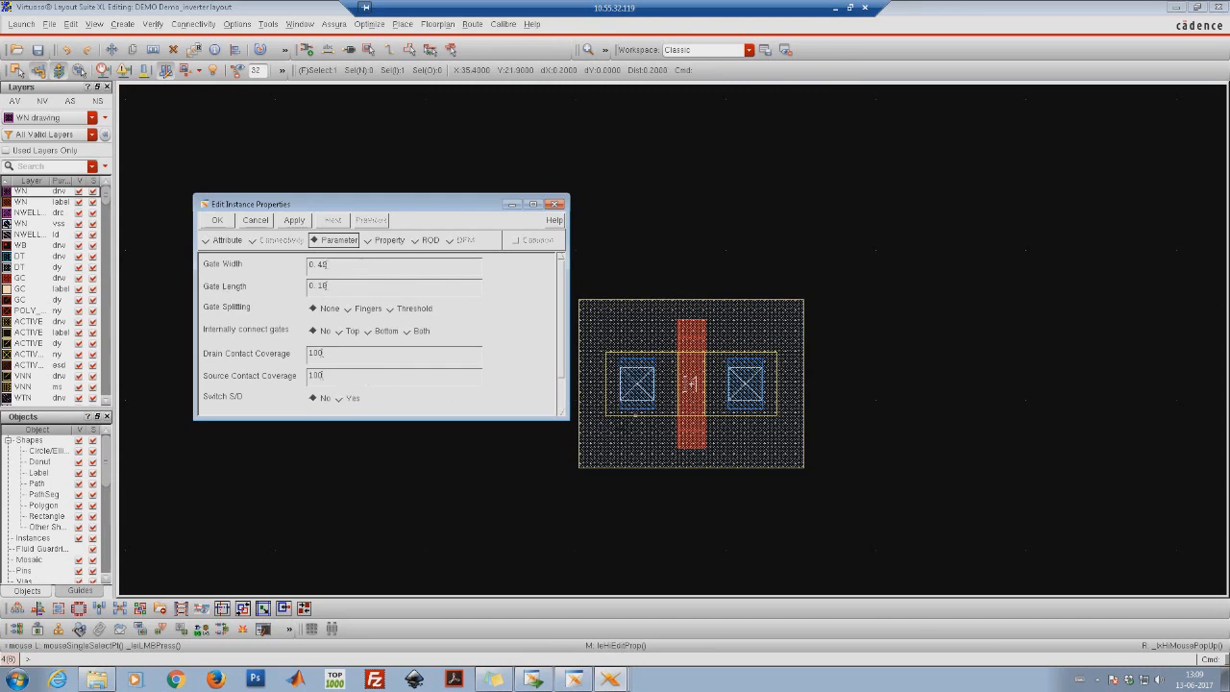
left_click_drag(334, 269, 308, 273)
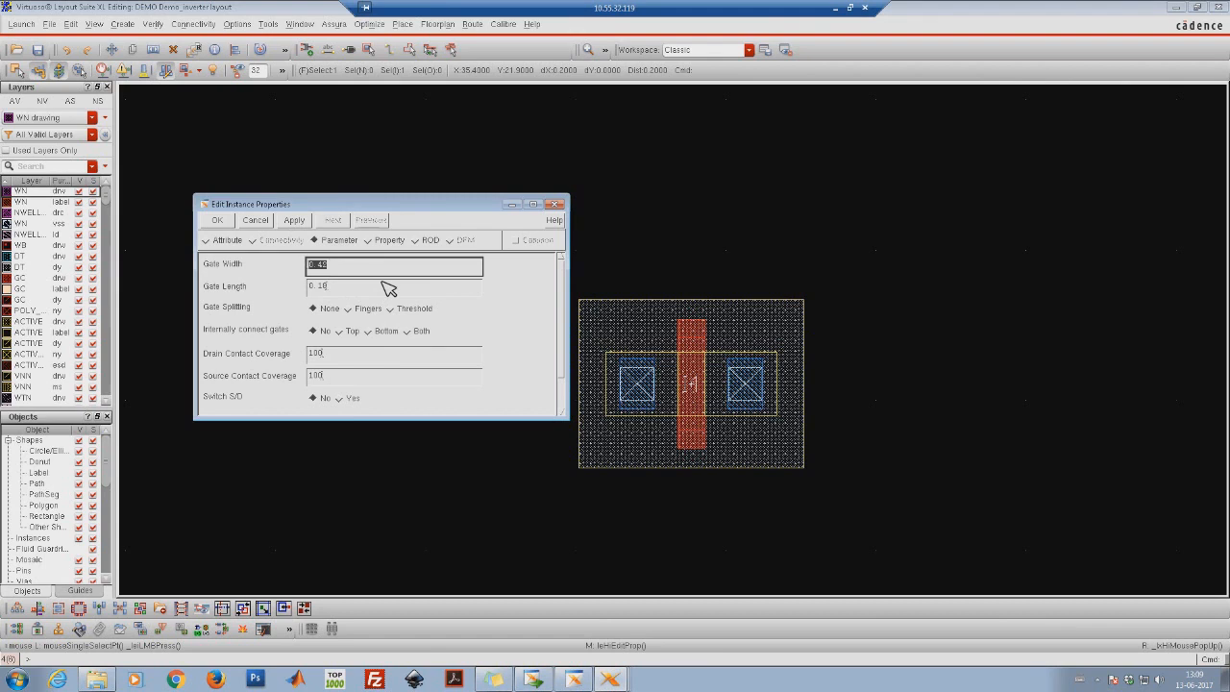
type("2")
left_click(387, 287)
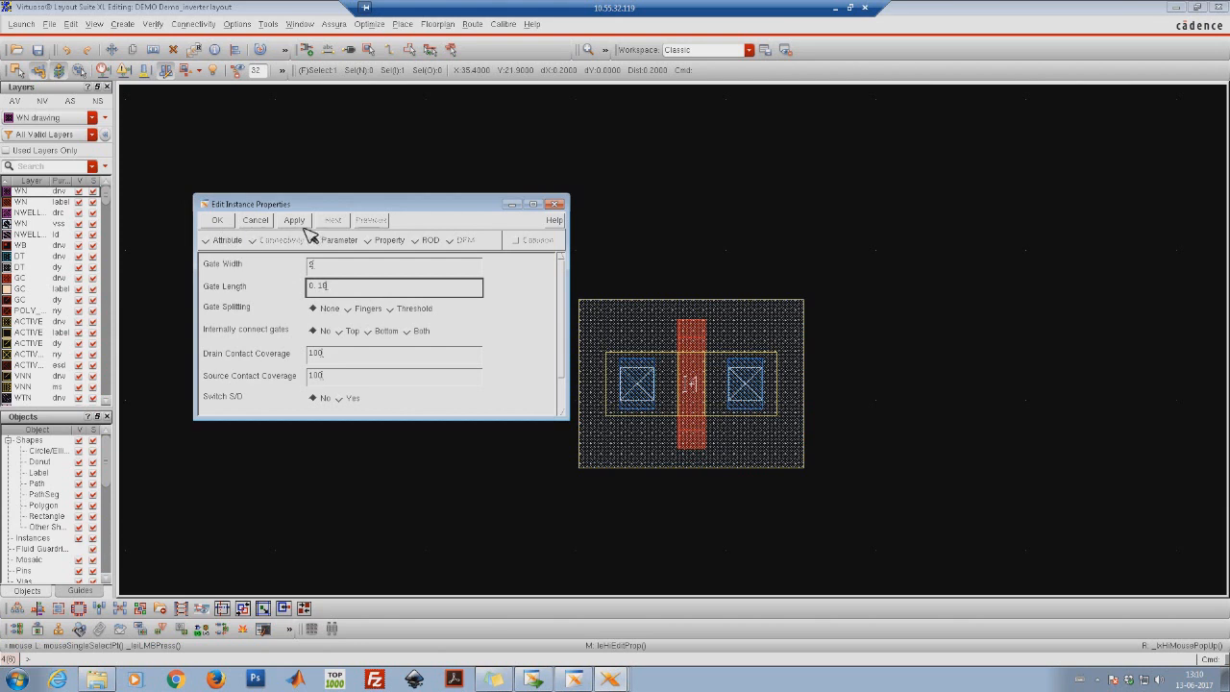
left_click(220, 222)
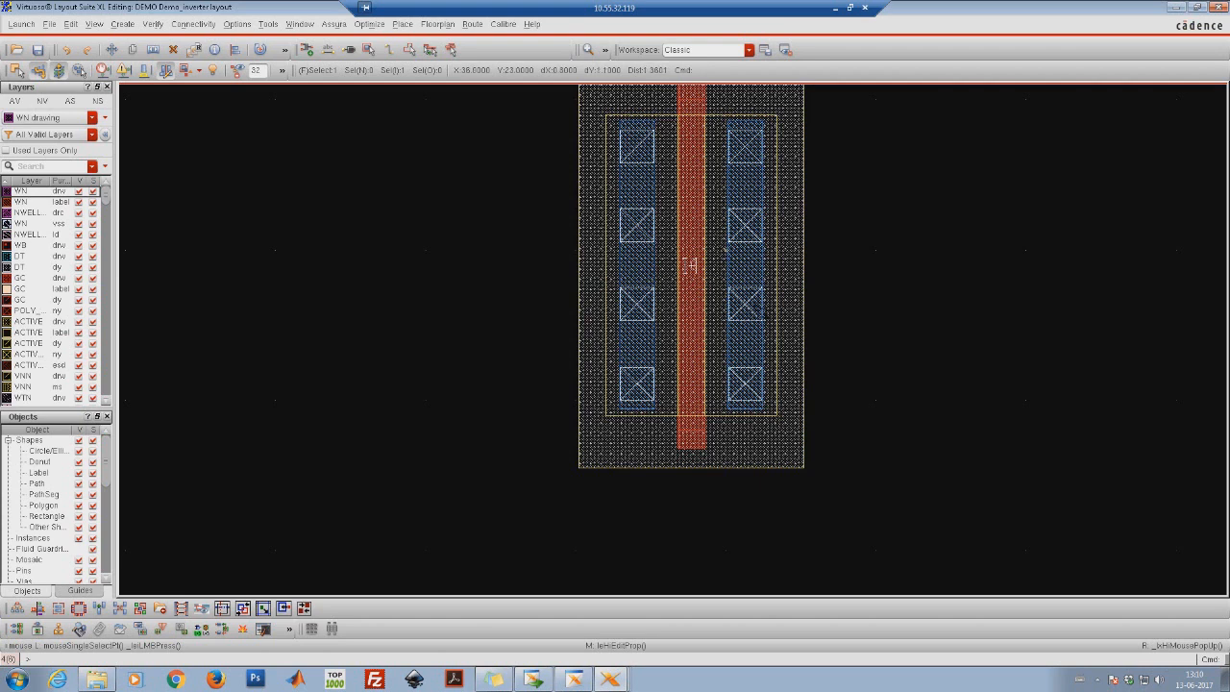
Inspect the widened NMOS transistor and the empty canvas area above it at several magnifications
scroll(740, 293, "up", 1)
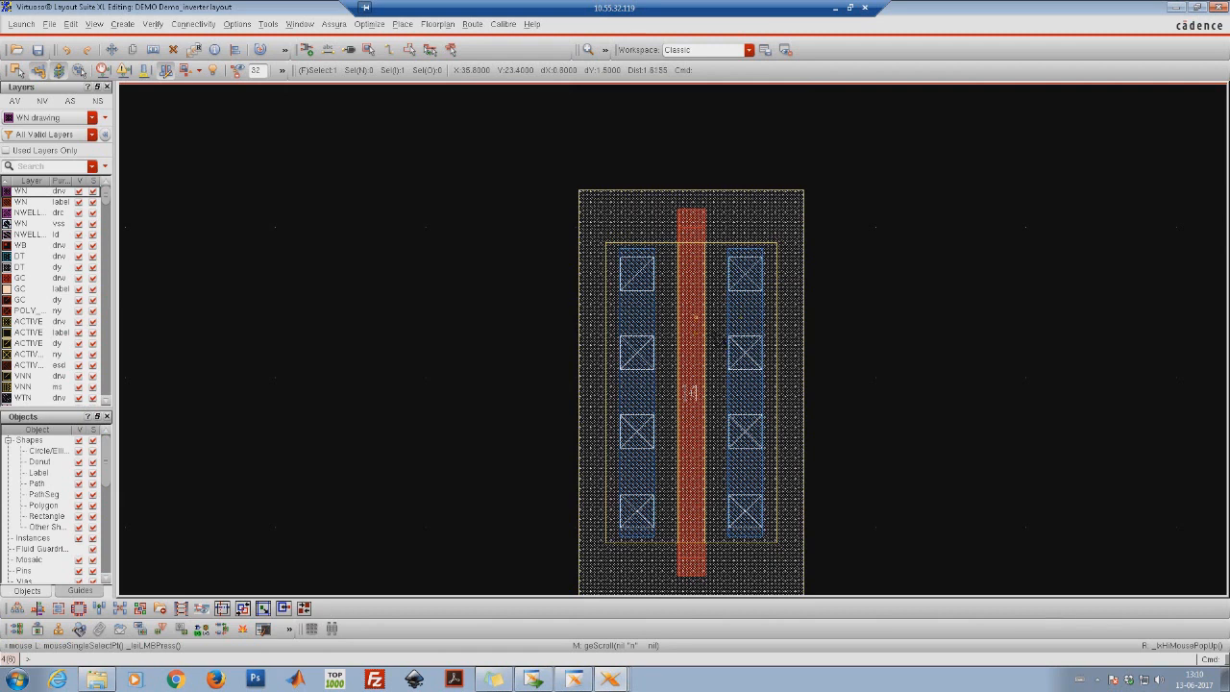
scroll(688, 392, "up", 1, "ctrl")
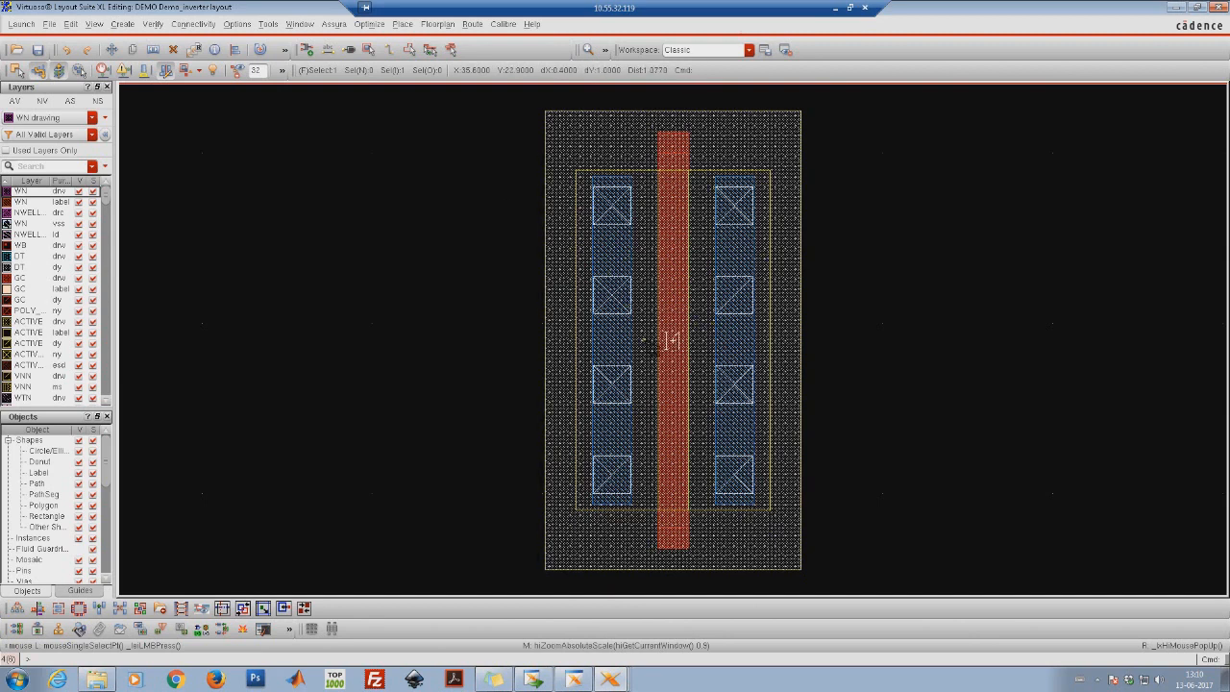
key("shift+z")
key("shift+z")
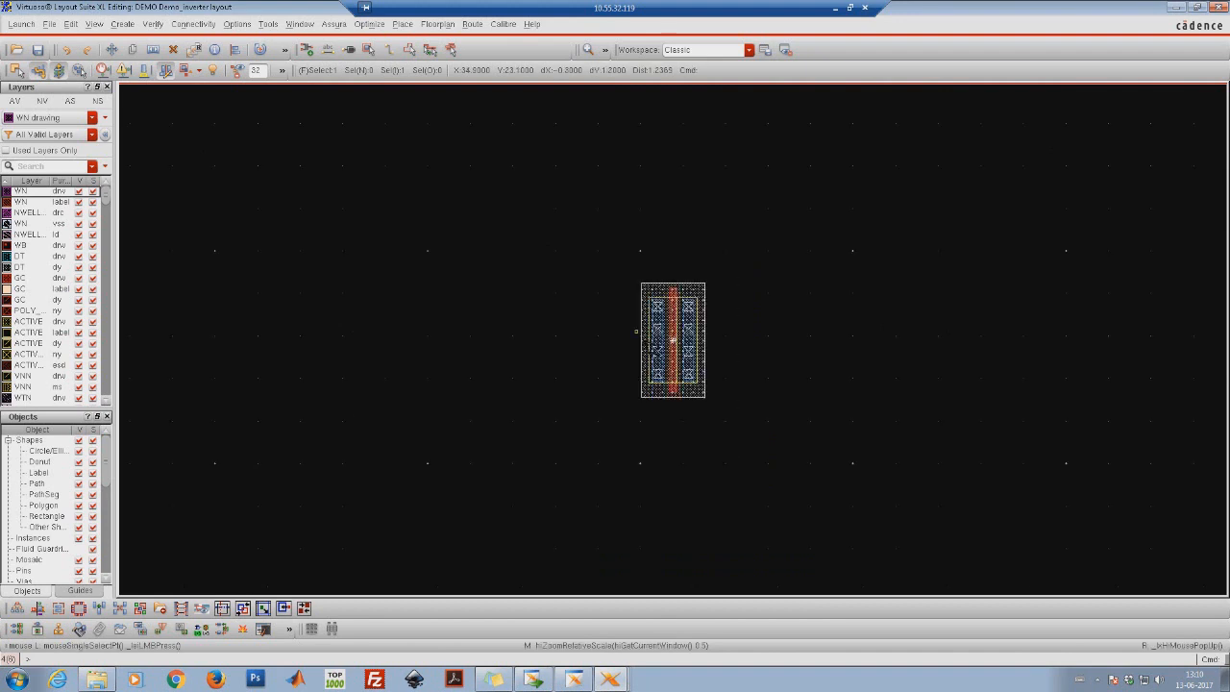
key("shift+z")
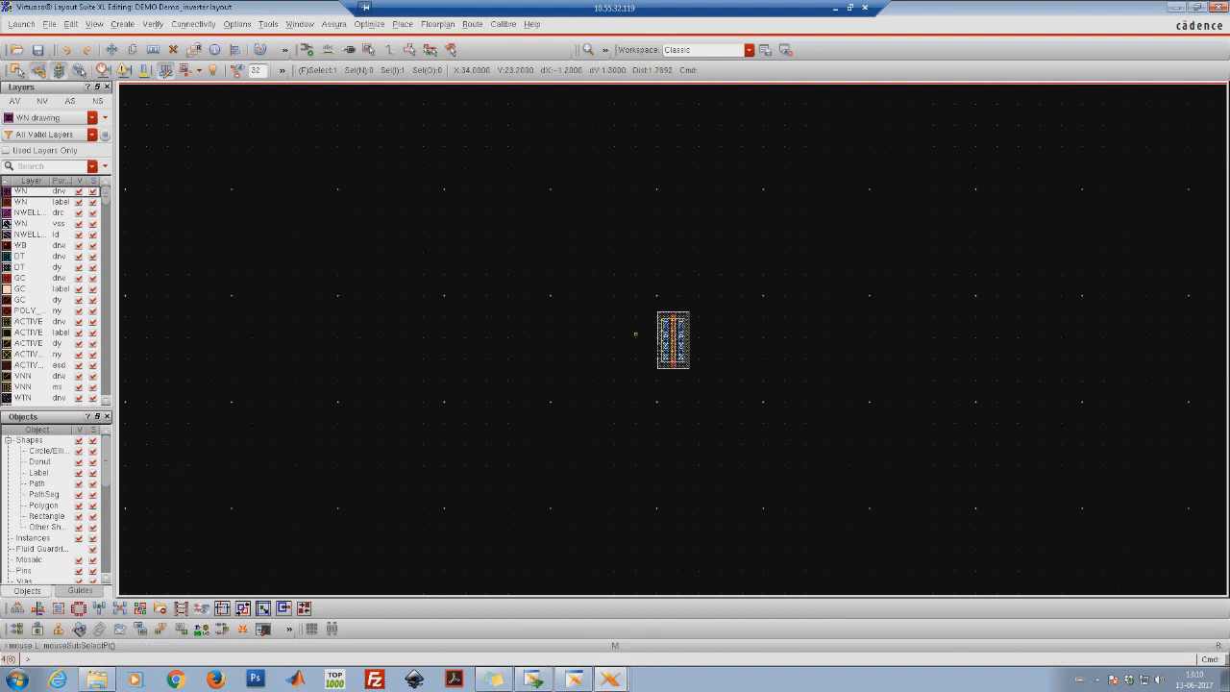
key("ctrl+z")
key("ctrl+z")
key("shift+z")
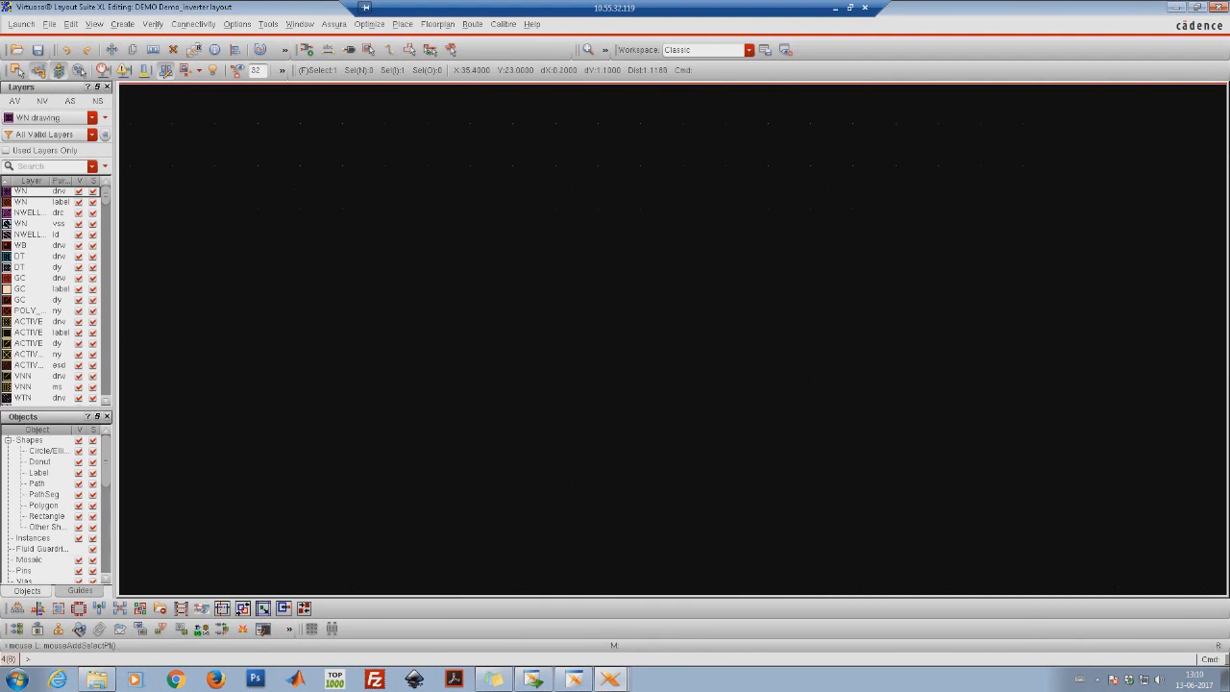
scroll(664, 384, "up", 1)
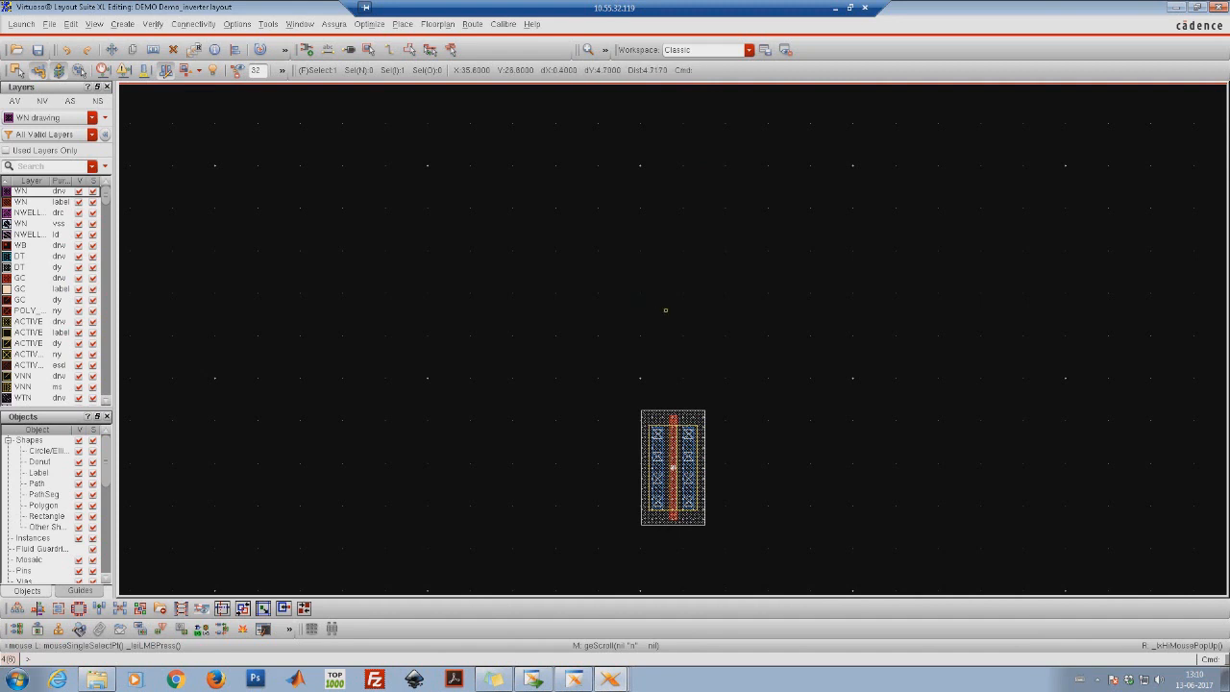
right_click_drag(609, 256, 722, 452)
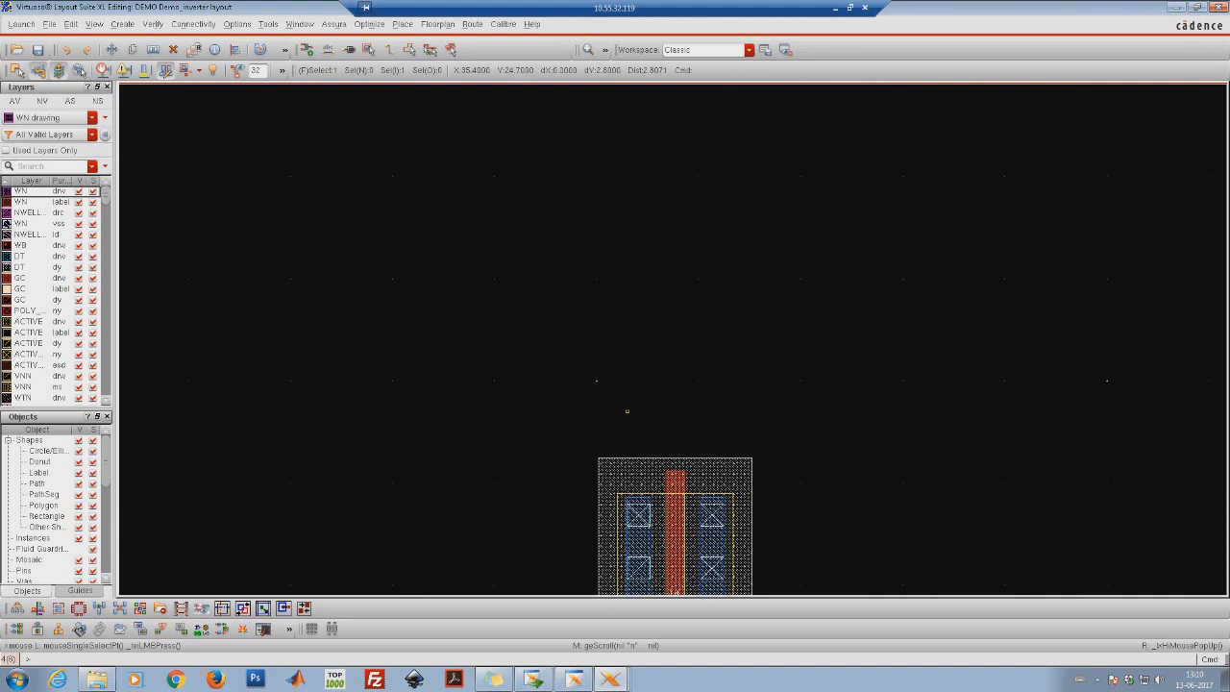
right_click_drag(554, 357, 771, 505)
right_click_drag(471, 231, 766, 455)
right_click_drag(764, 312, 764, 448)
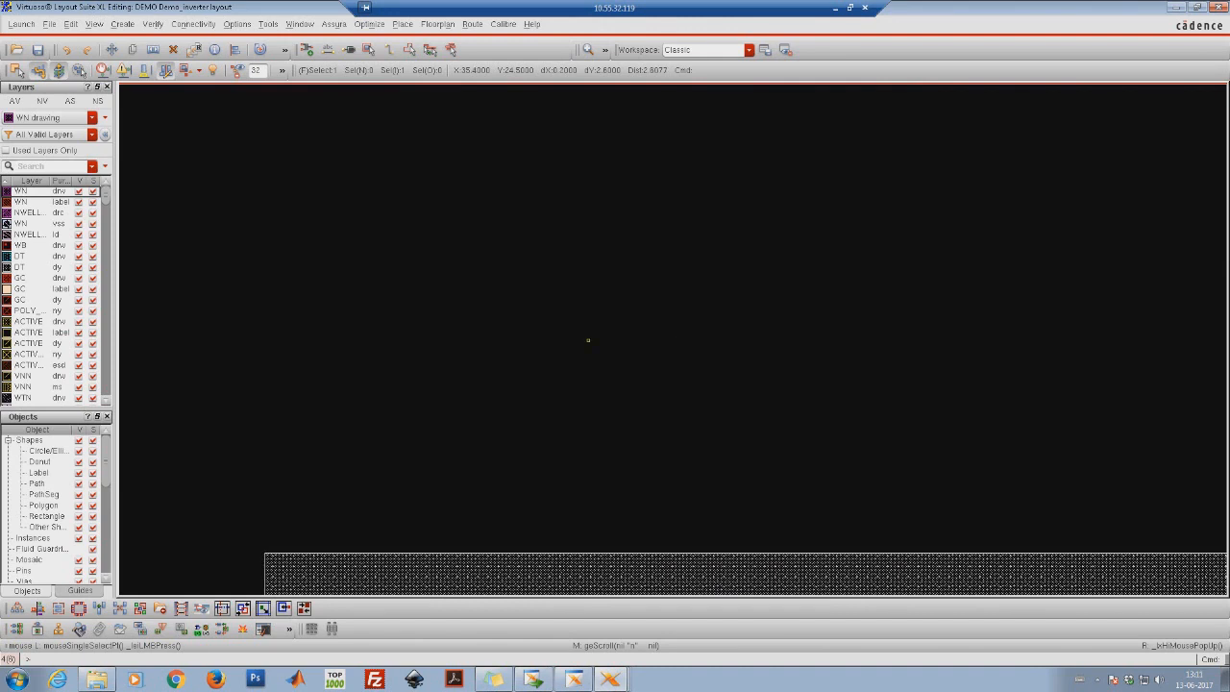
Set the X and Y snap spacing to 0.01 in the layout's display options
scroll(588, 339, "down", 1, "ctrl")
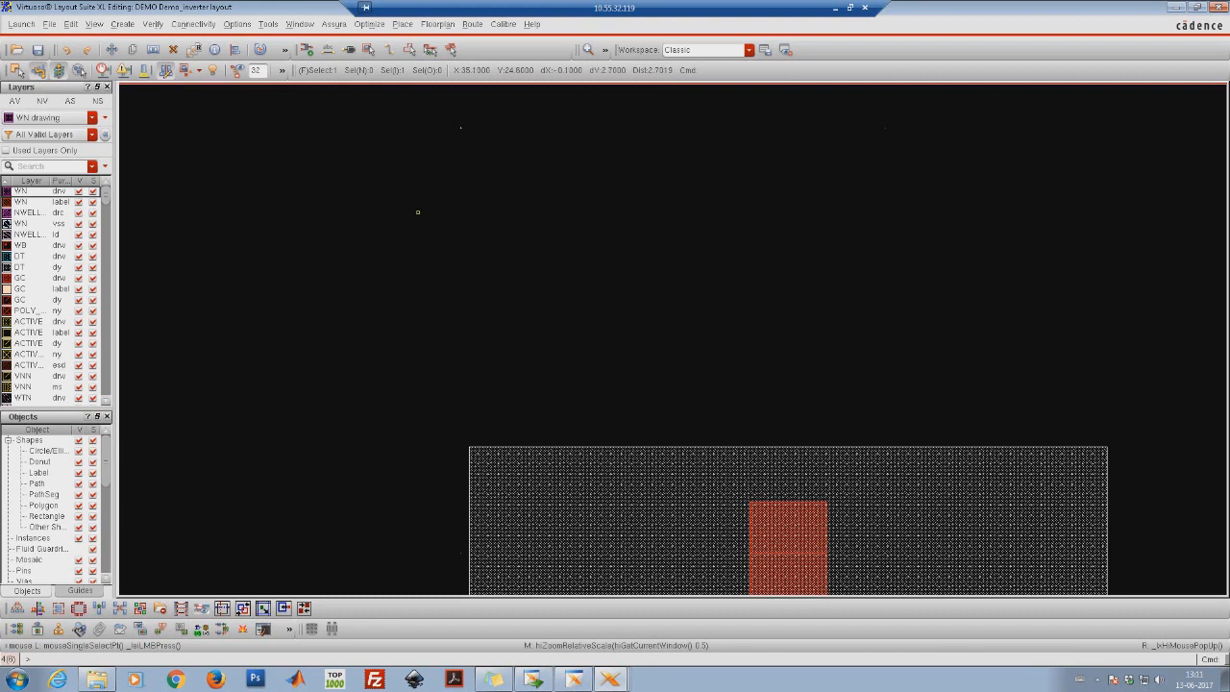
left_click(237, 24)
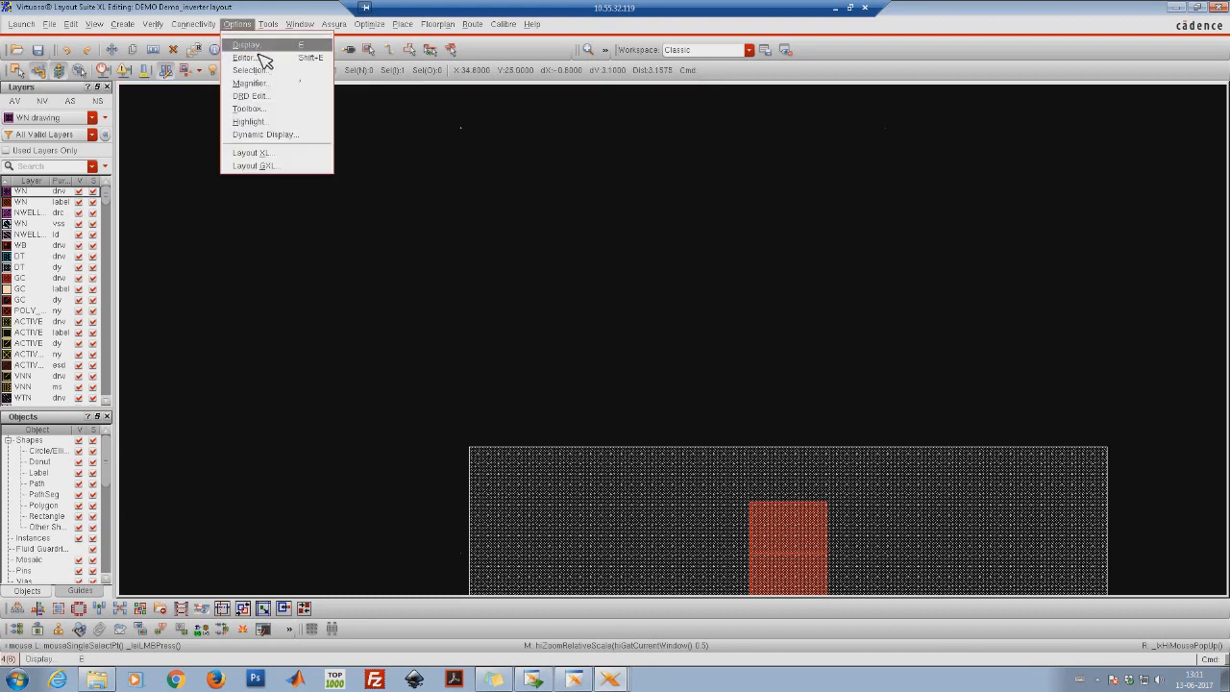
left_click(257, 50)
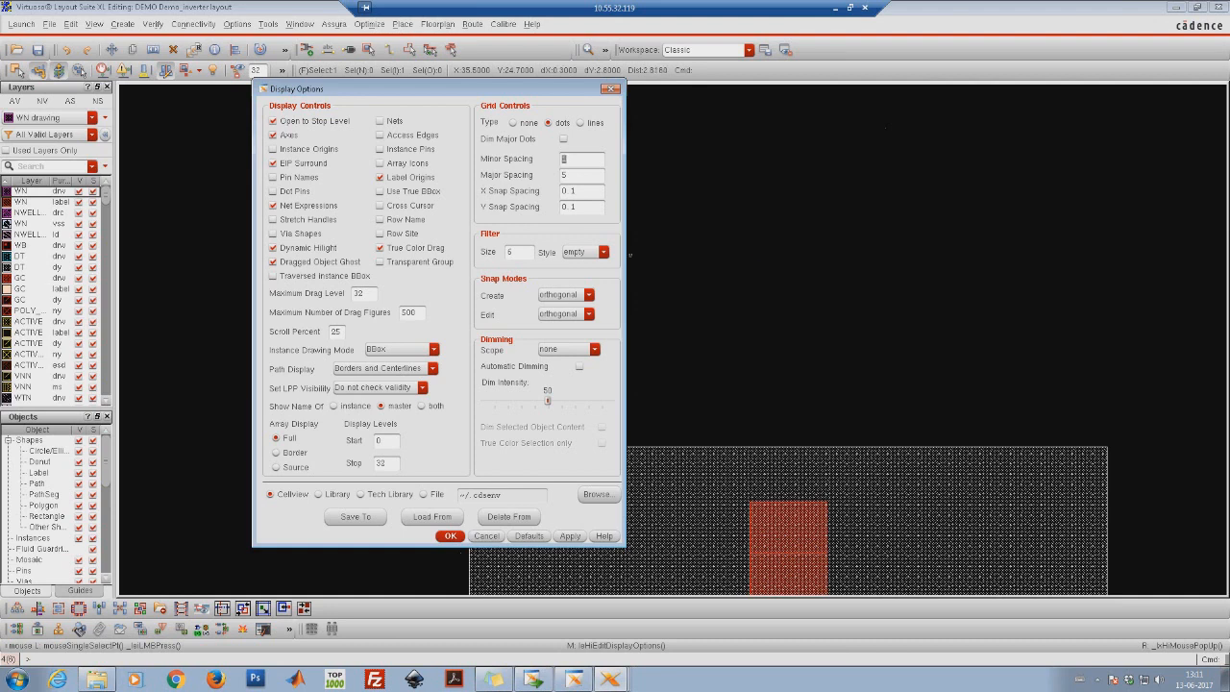
left_click(576, 192)
type("0")
left_click(577, 211)
type("0")
left_click(453, 538)
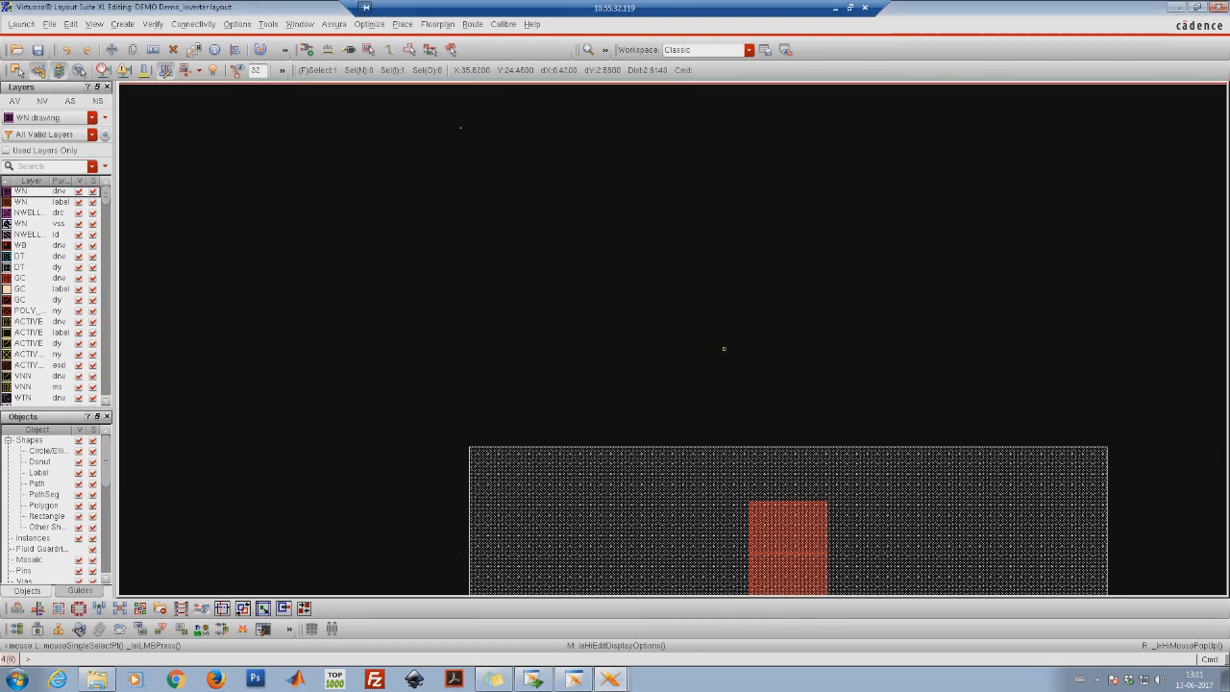
key("z")
left_click(719, 297)
left_click(801, 394)
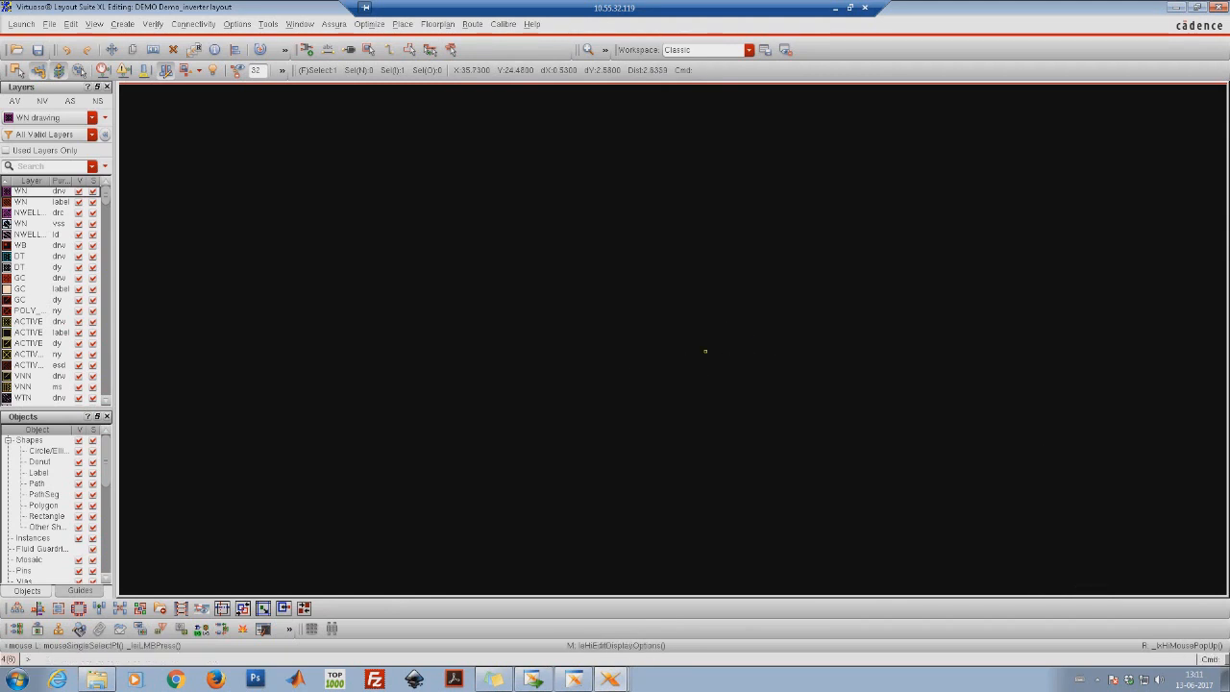
Place a layout instance of pmos_18 from ts018_scl_prim directly above the NMOS transistor
key("f")
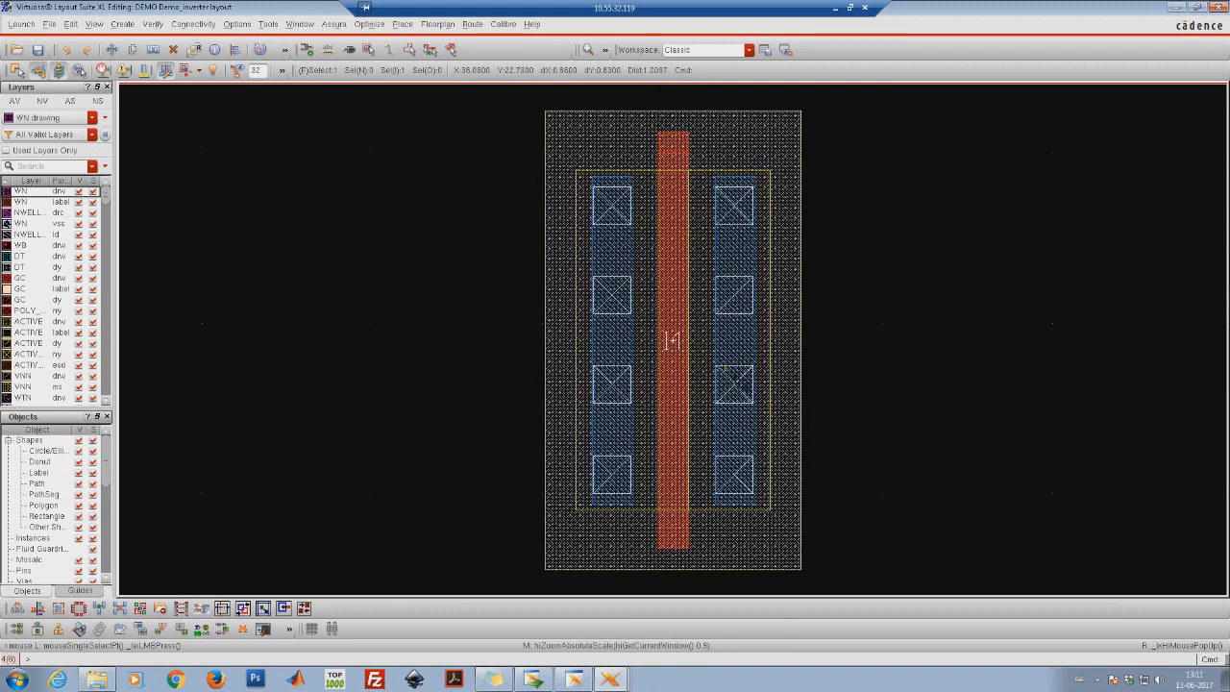
key("shift+z")
key("shift+z")
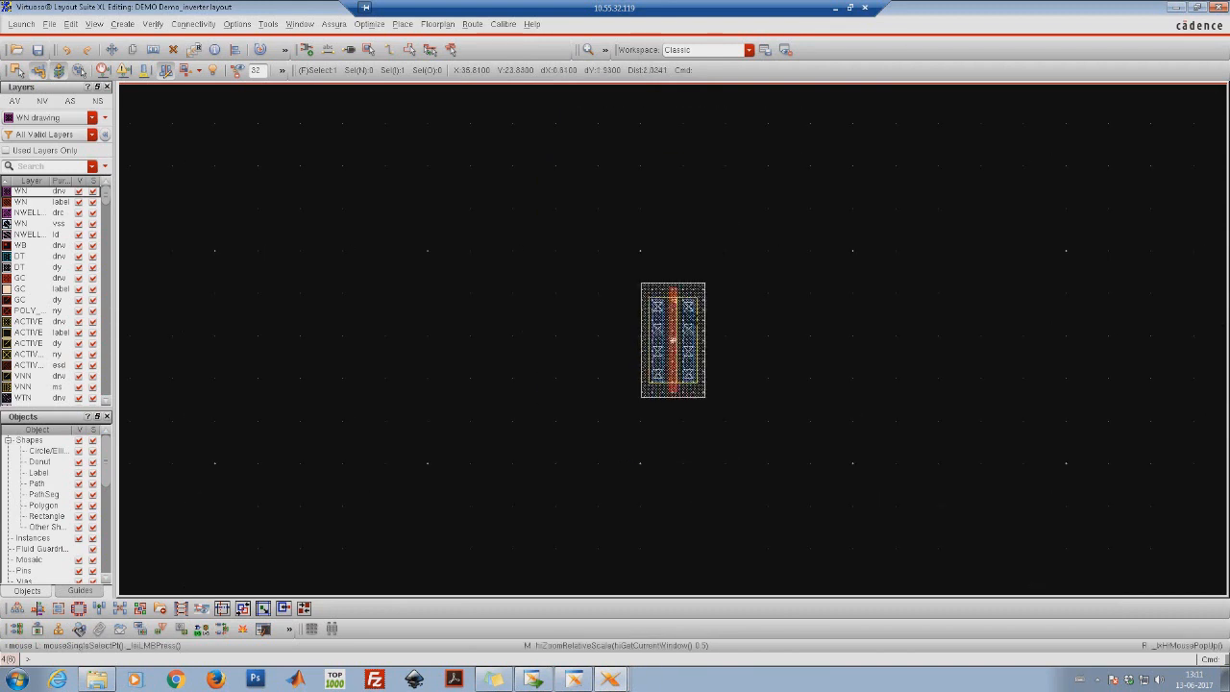
key("Up")
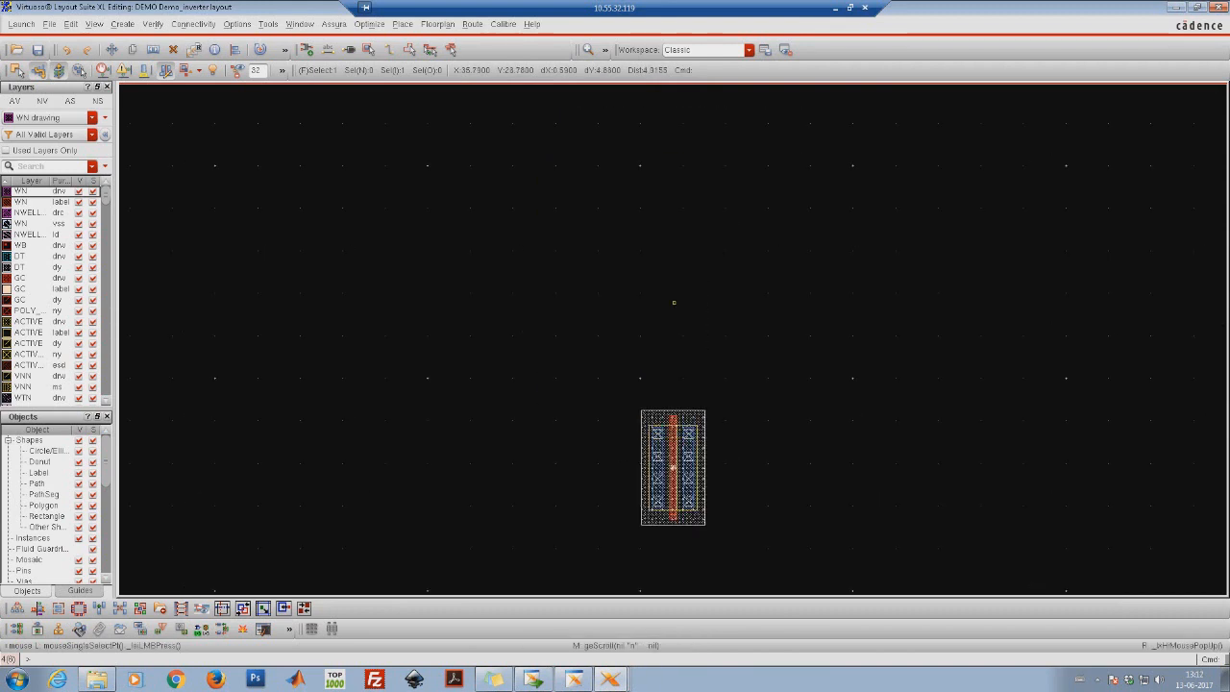
key("i")
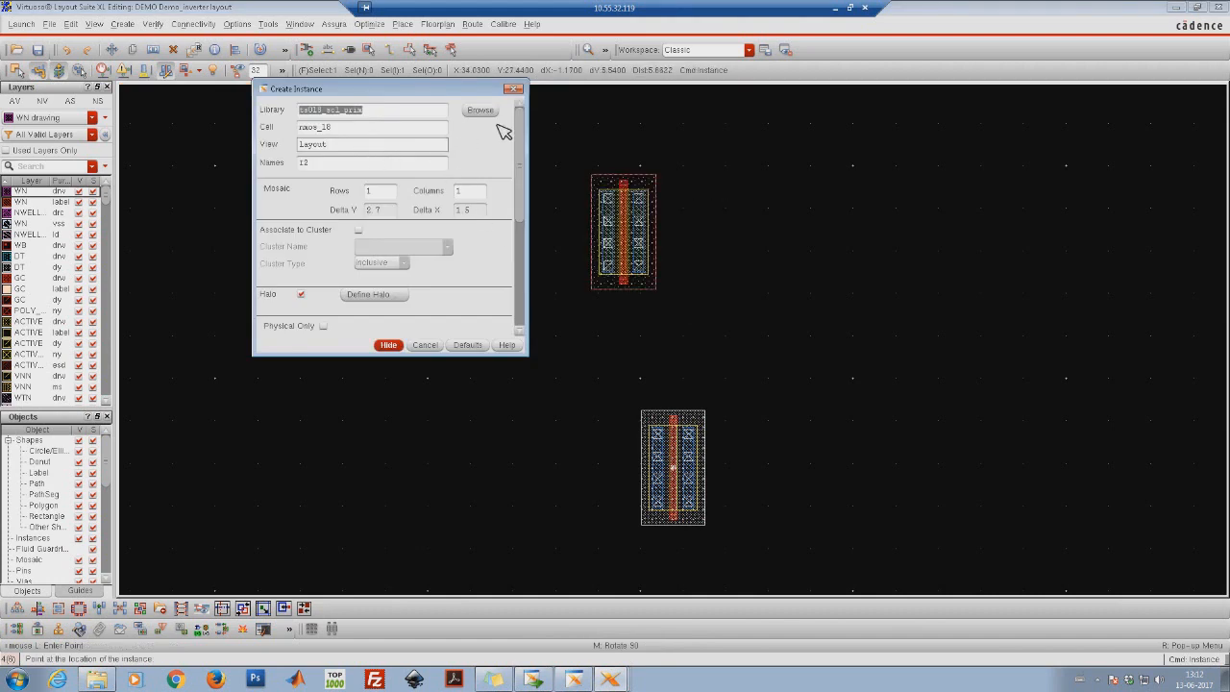
left_click(490, 112)
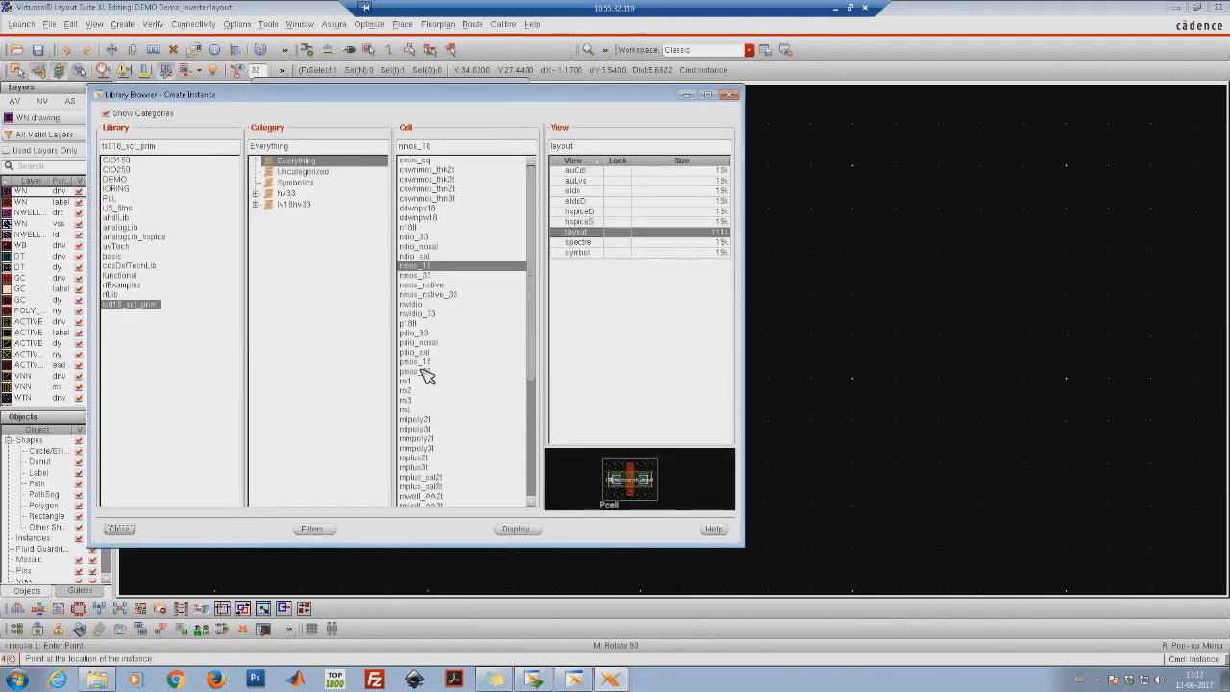
left_click(416, 363)
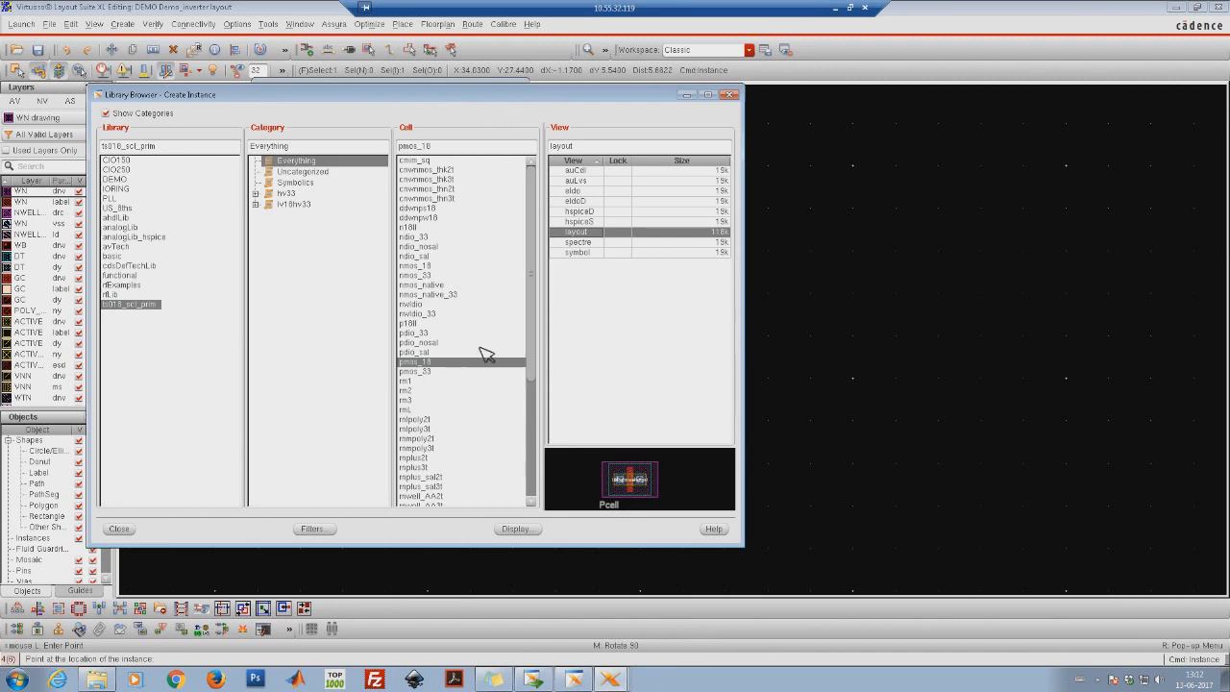
left_click(730, 94)
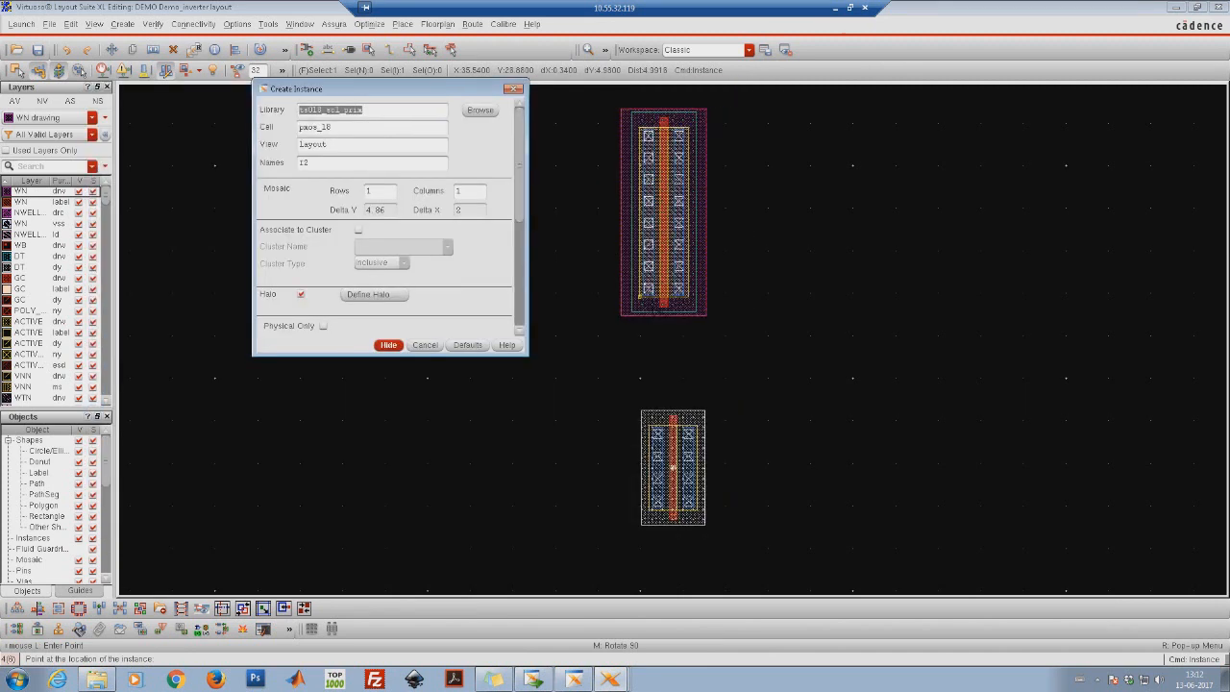
left_click(648, 312)
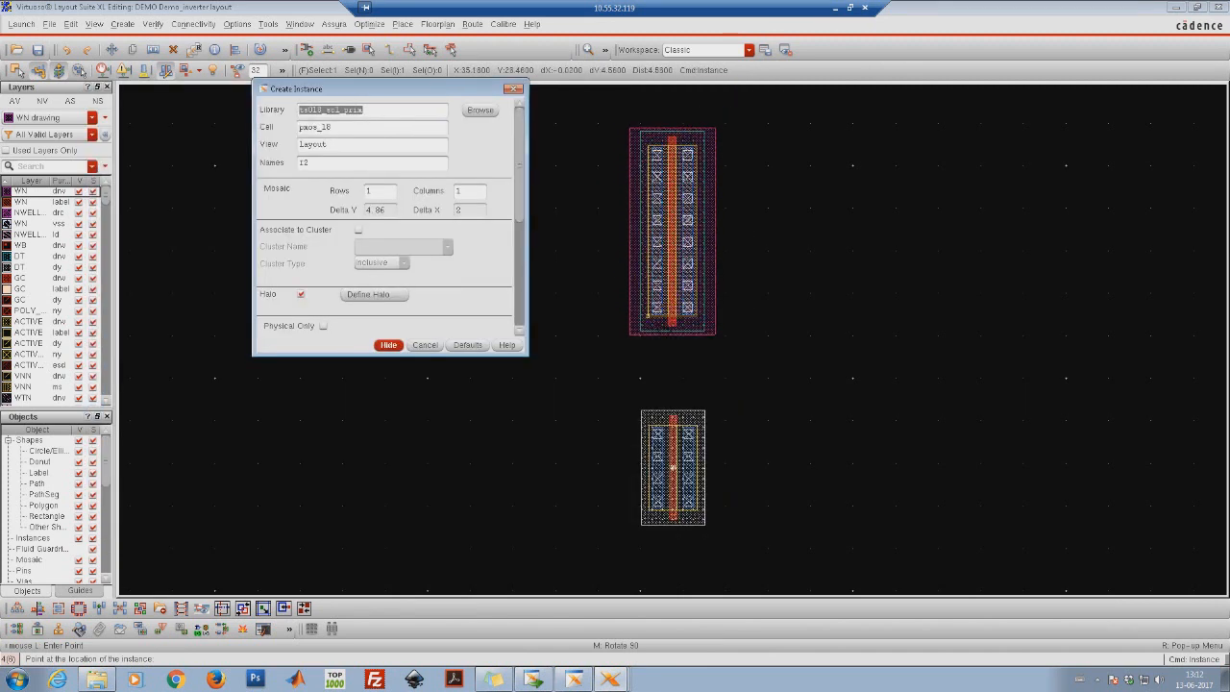
key("Escape")
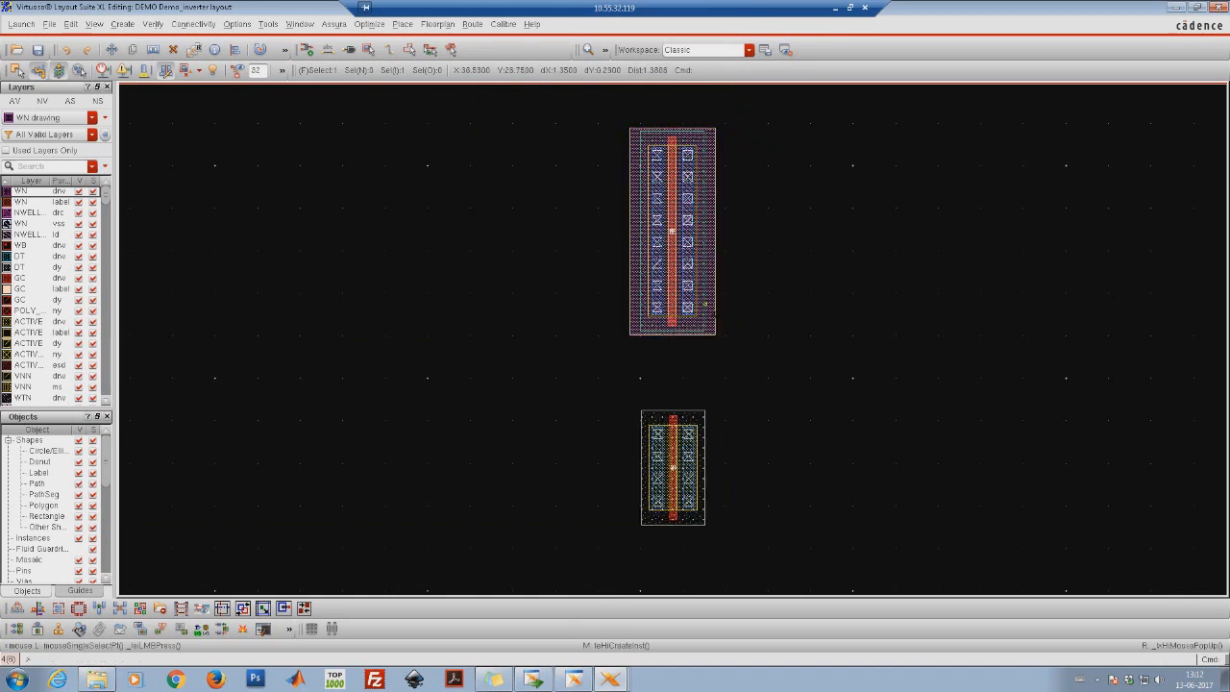
Review the PMOS instance's gate width and gate length parameters
key("q")
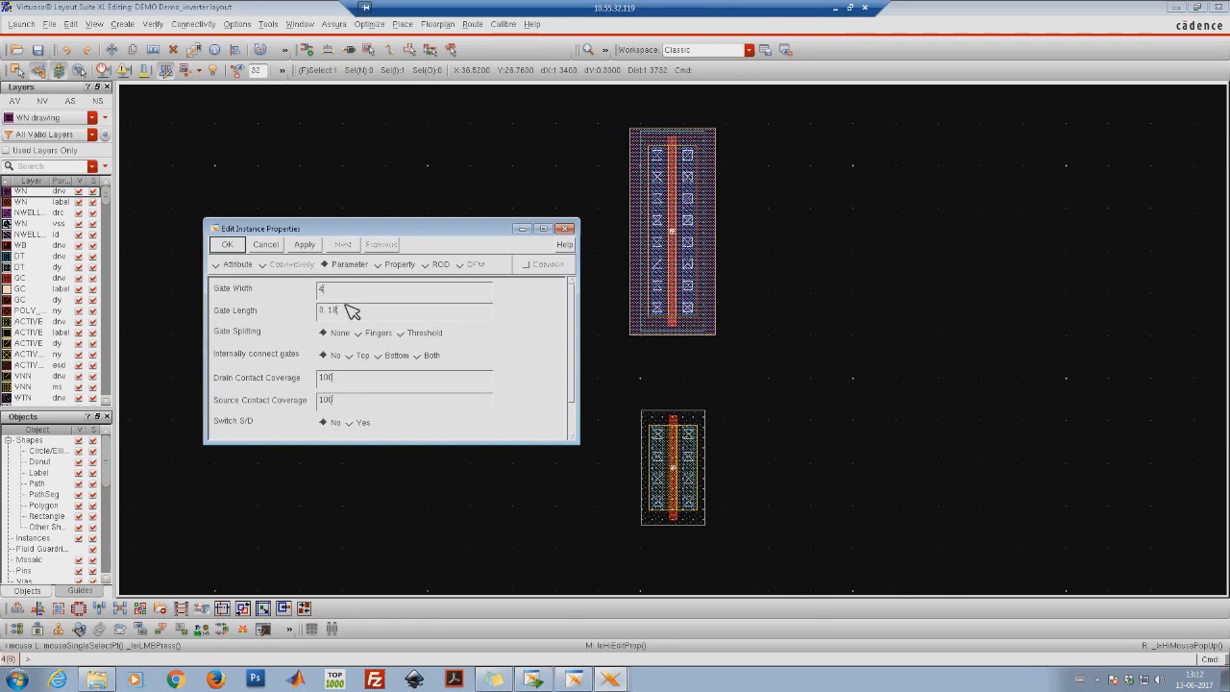
left_click(229, 246)
left_click(744, 324)
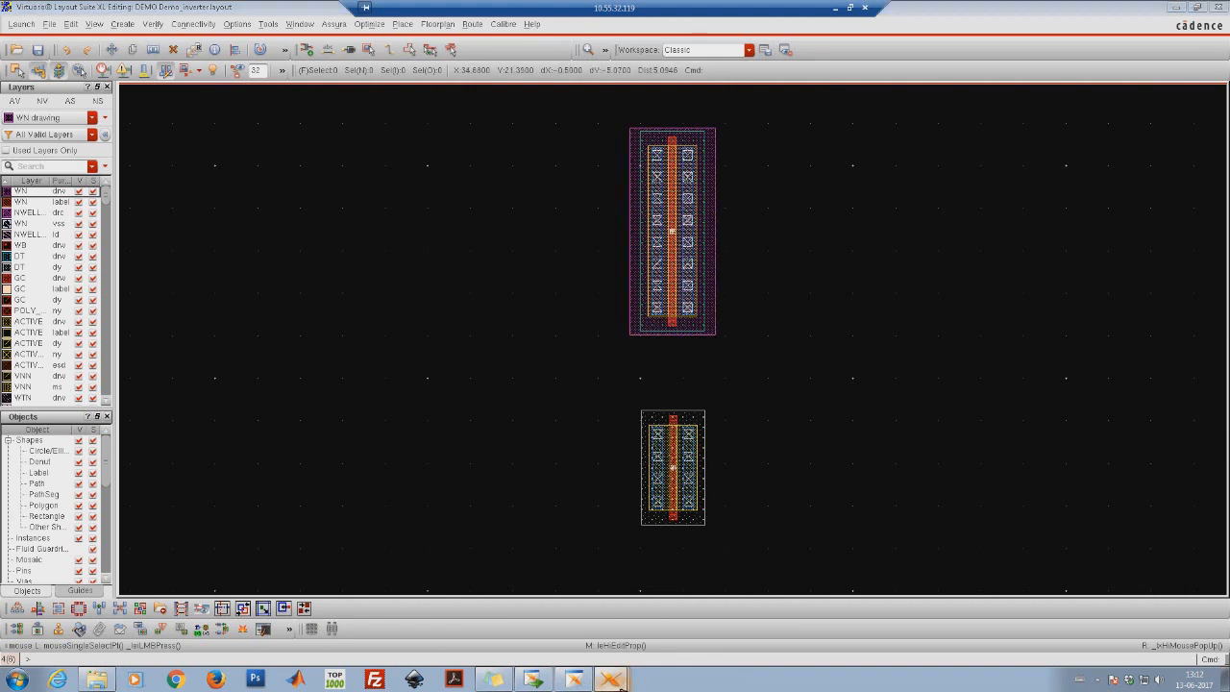
Switch to the Demo_inverter schematic, check the sizes of both transistors, and return to the layout
left_click(611, 679)
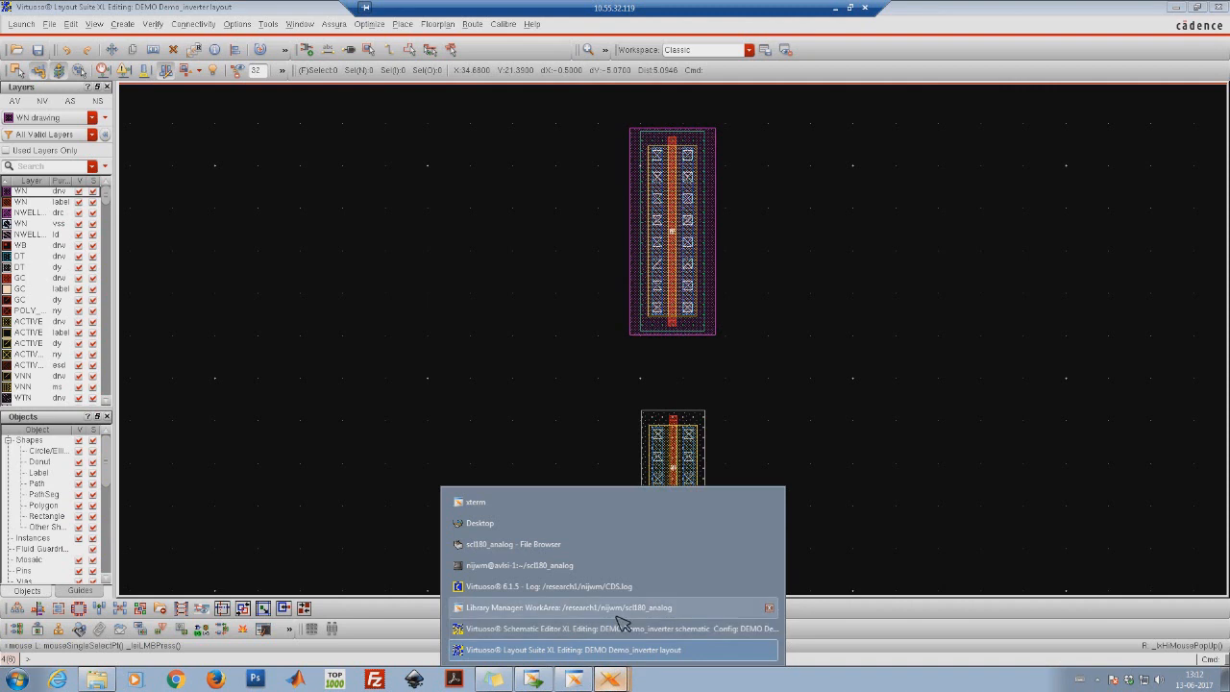
left_click(617, 629)
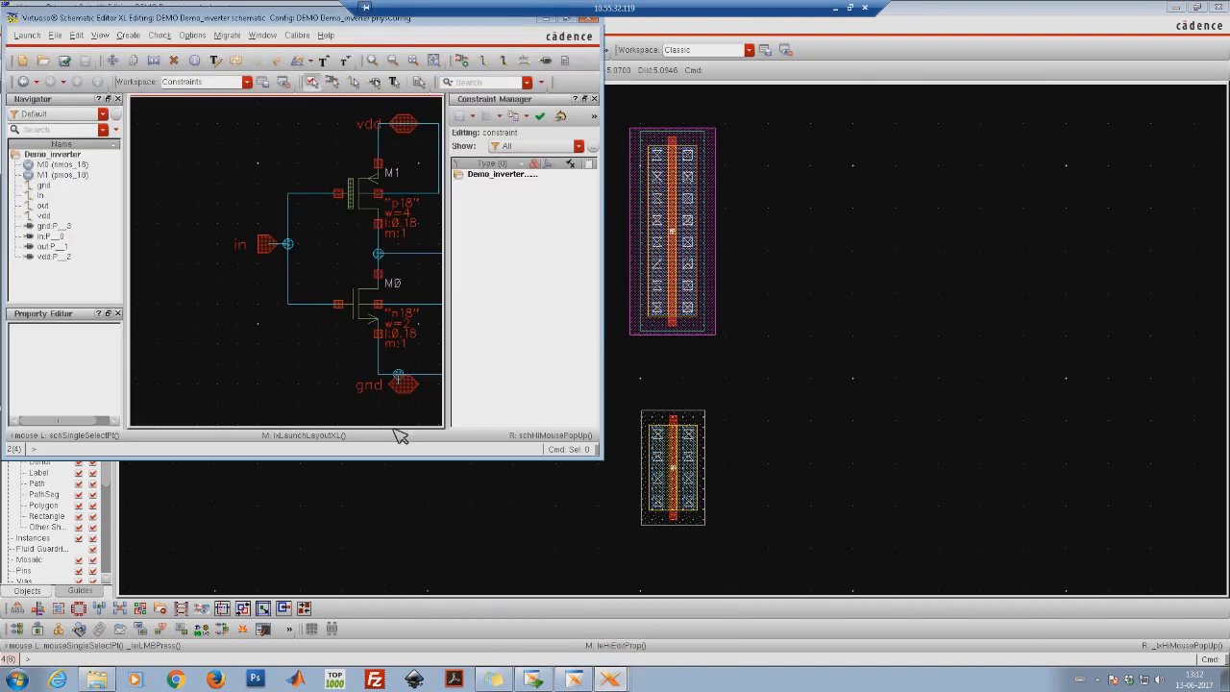
key("f")
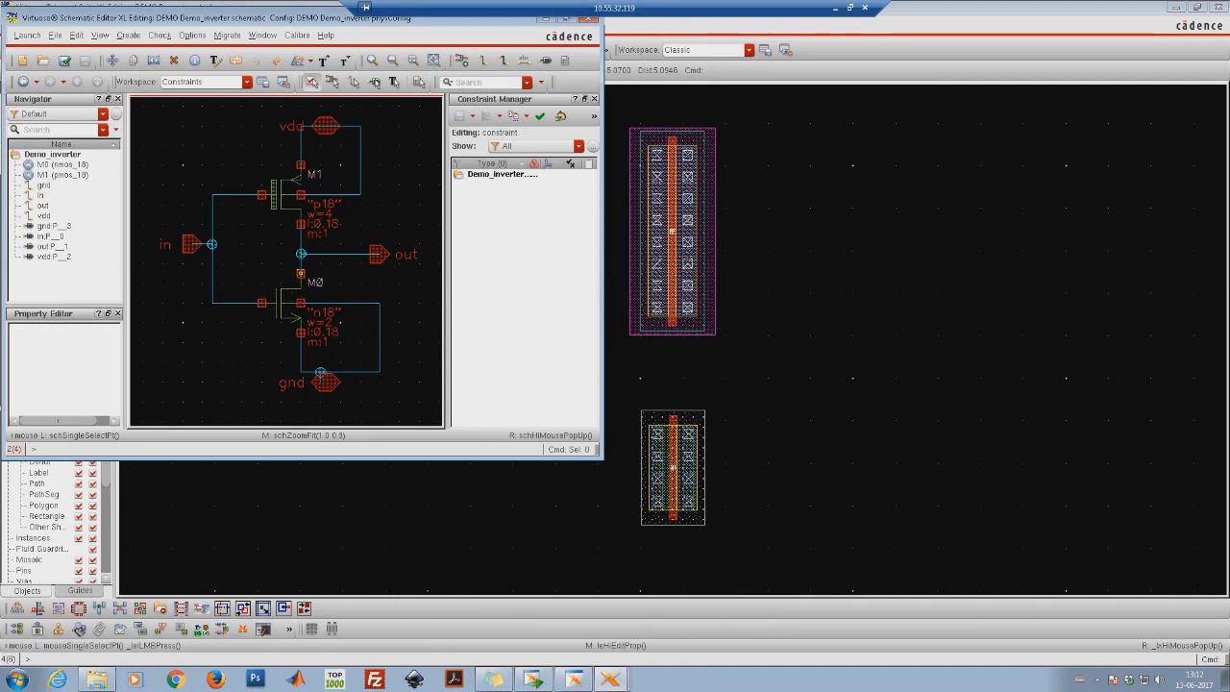
left_click(545, 19)
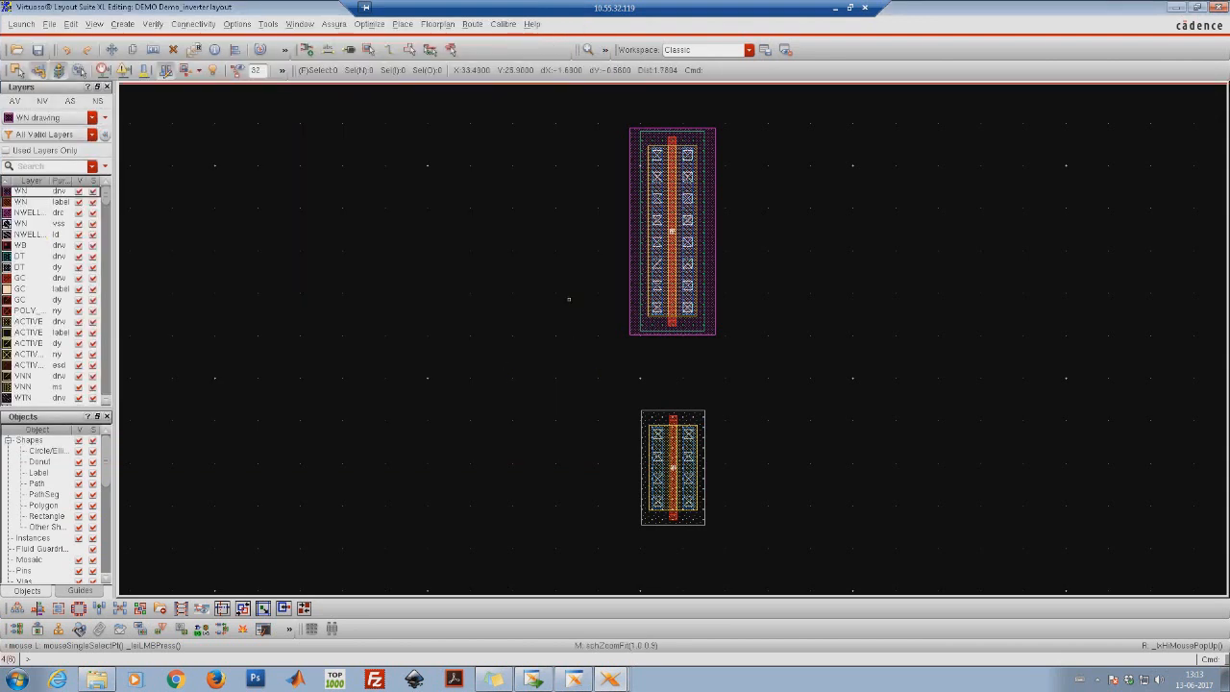
Examine the gap between the PMOS and NMOS transistors and the NMOS layers at closer magnification
right_click_drag(576, 269, 782, 469)
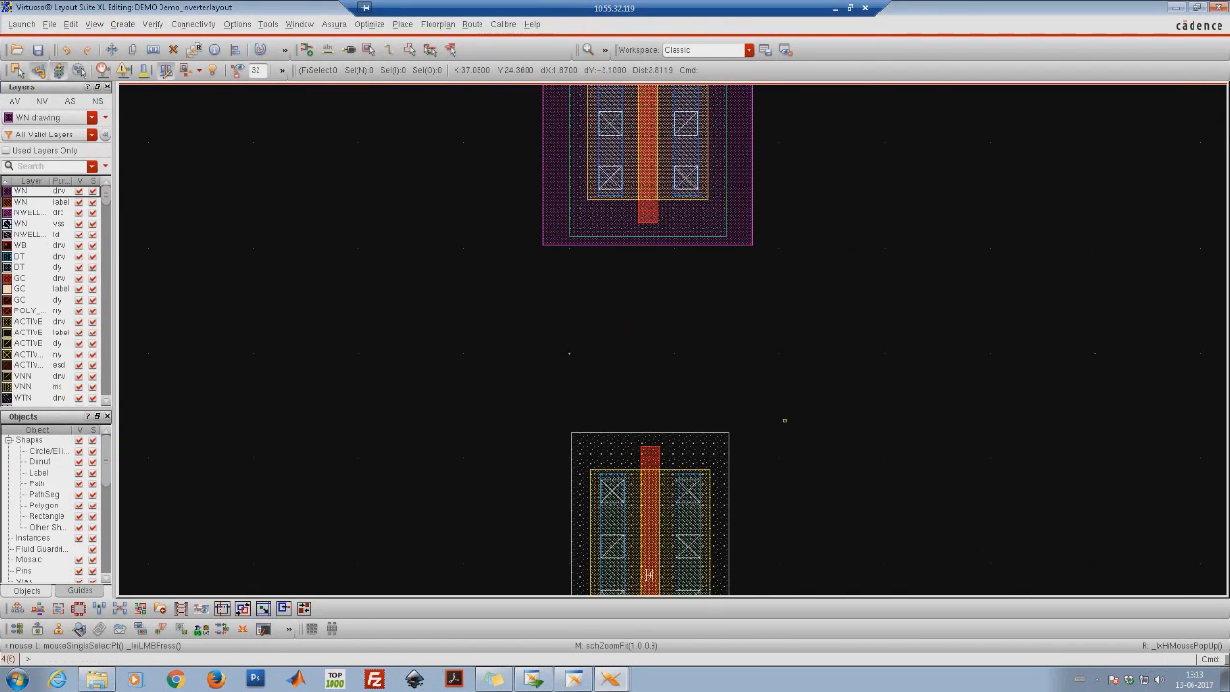
scroll(784, 420, "down", 2)
right_click_drag(524, 142, 788, 313)
scroll(700, 395, "down", 2)
scroll(701, 395, "up", 1)
scroll(701, 395, "up", 1)
key("shift+z")
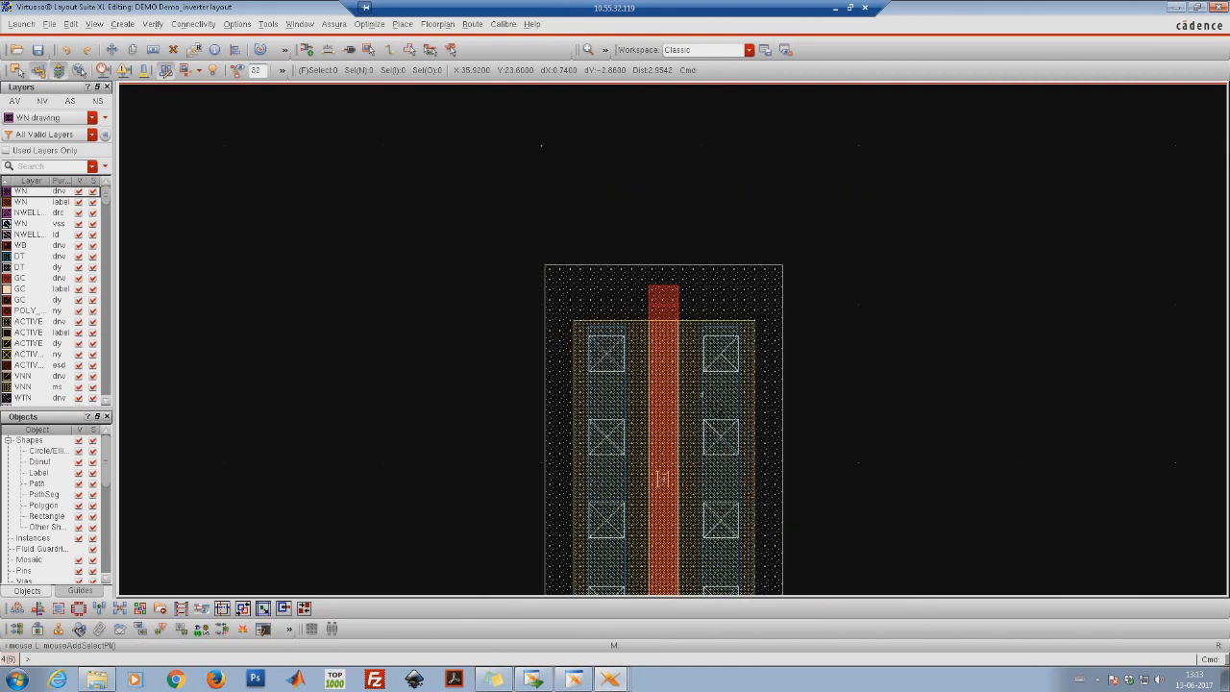
scroll(663, 350, "down", 1)
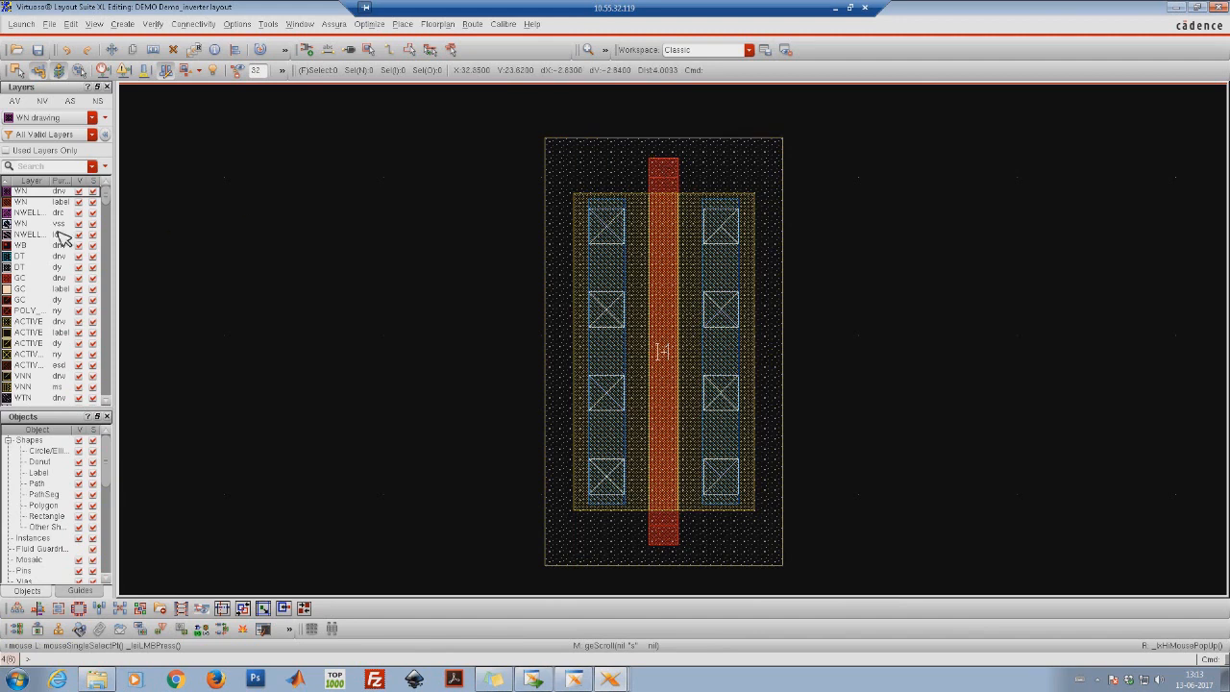
Make the GC drawing layer the active entry layer
left_click(42, 278)
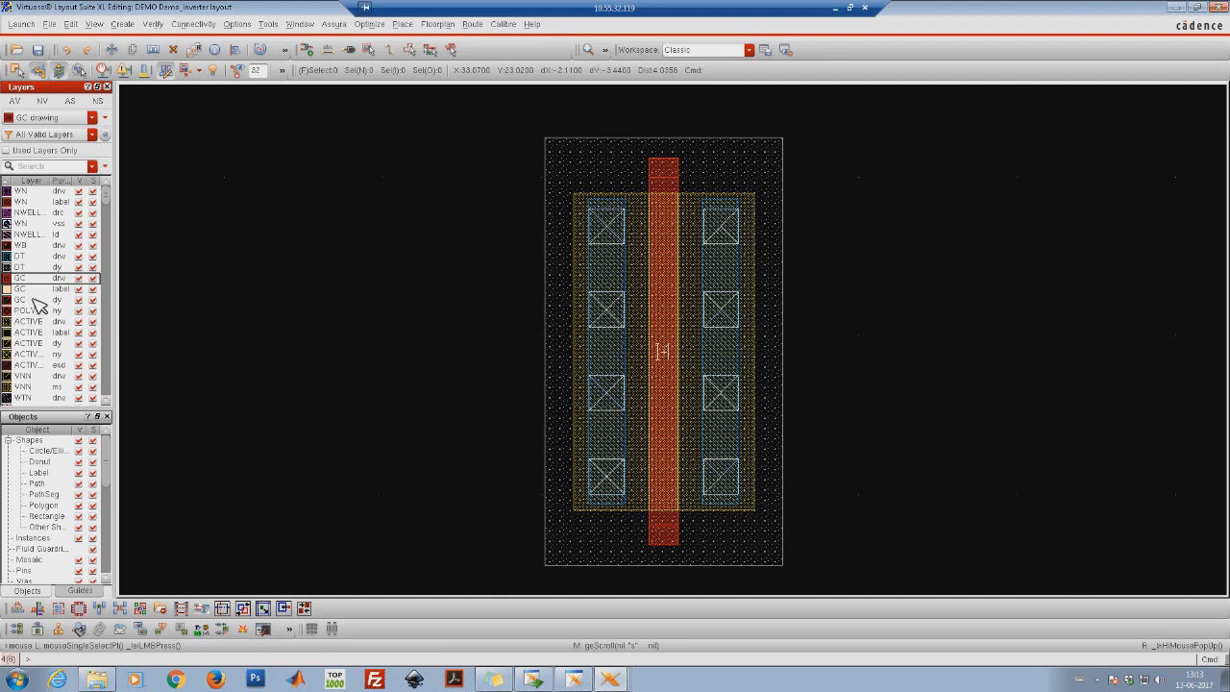
left_click(32, 203)
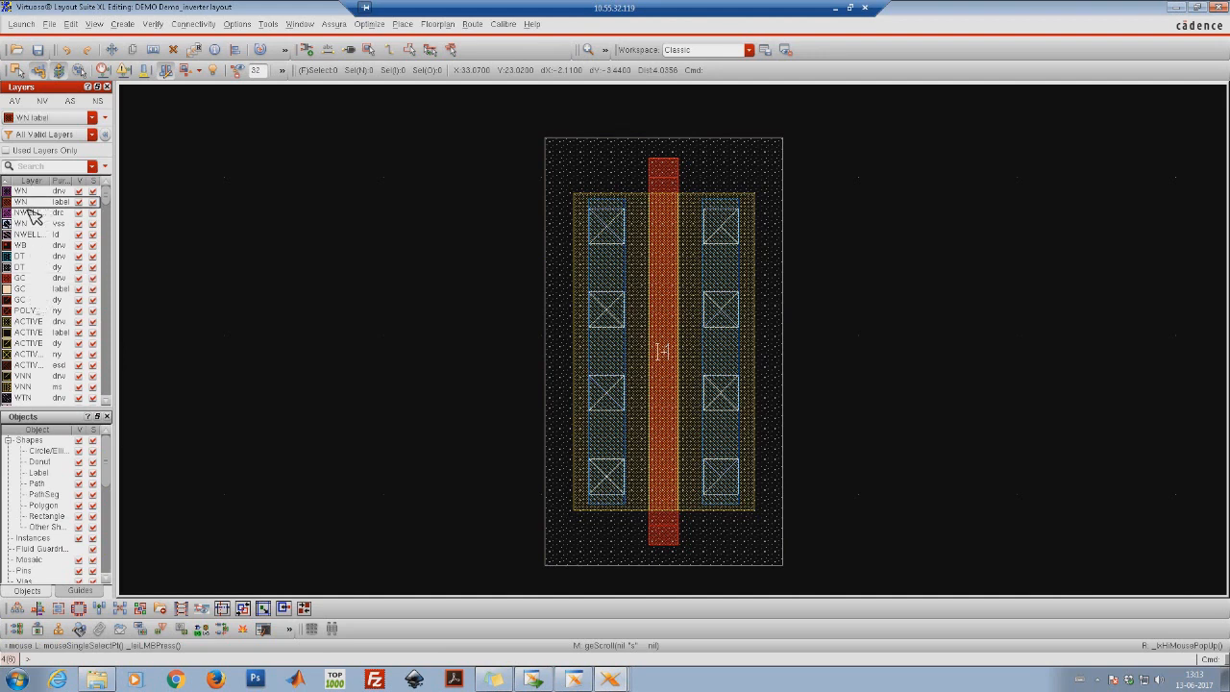
left_click(29, 282)
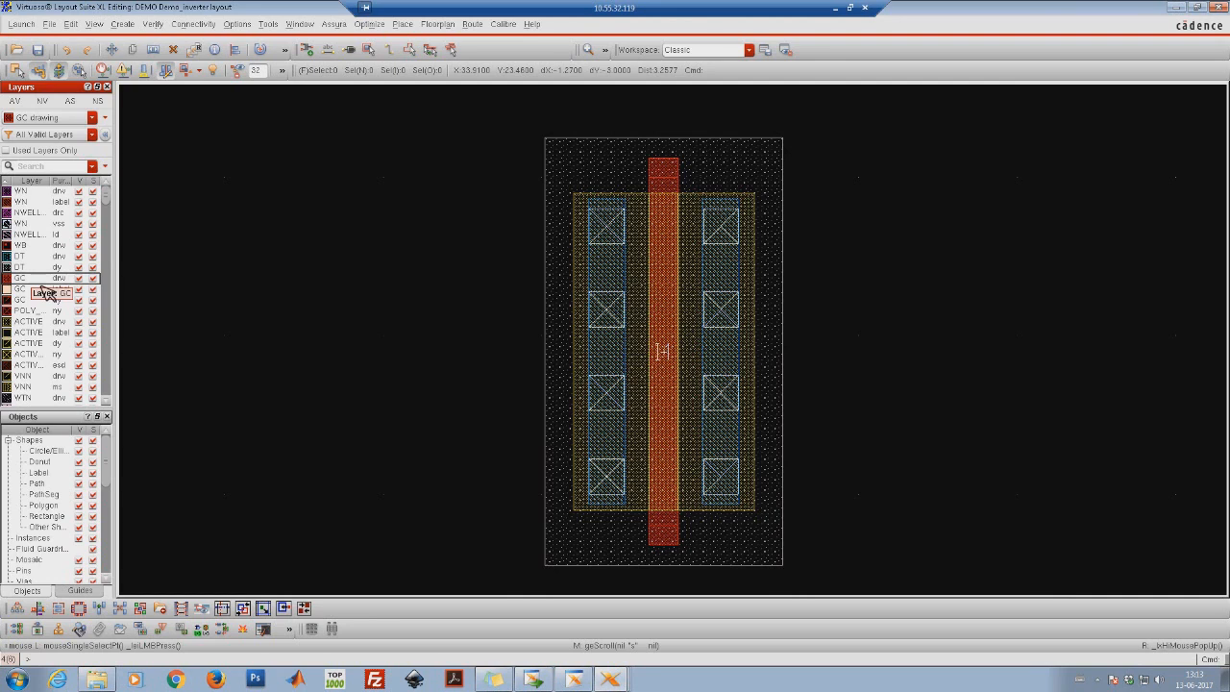
Isolate the GC drawing layer to view both transistors' gates, and restore the visibility of all layers
left_click(48, 106)
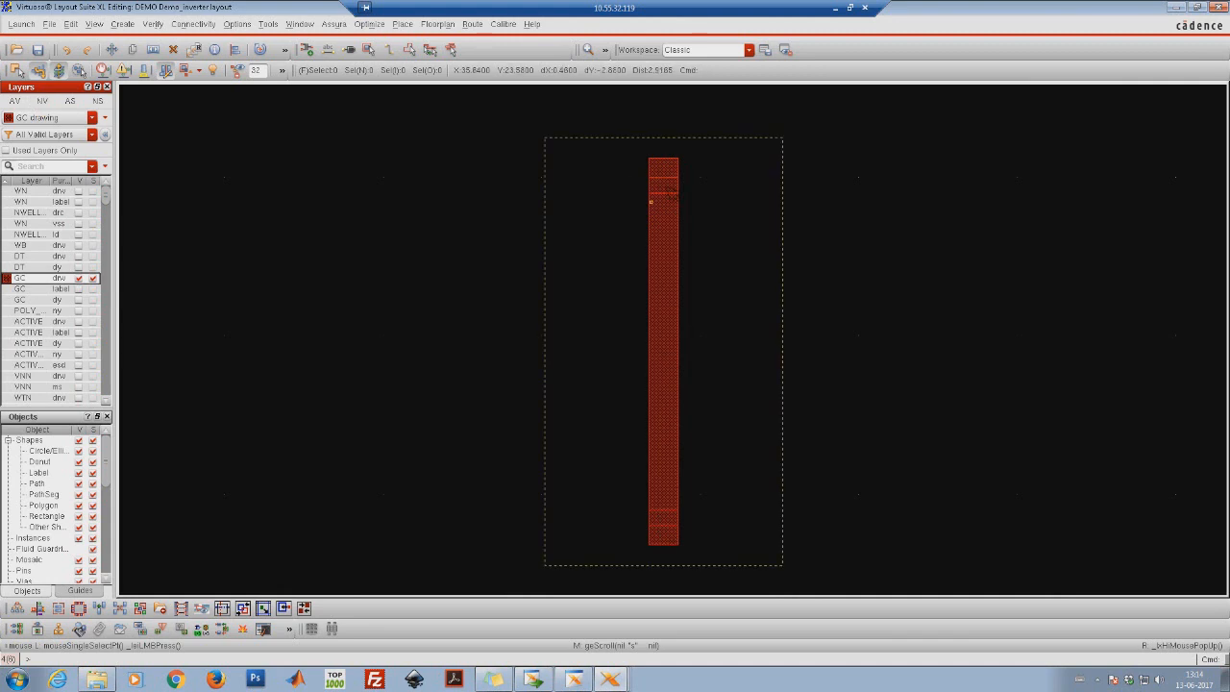
key("f")
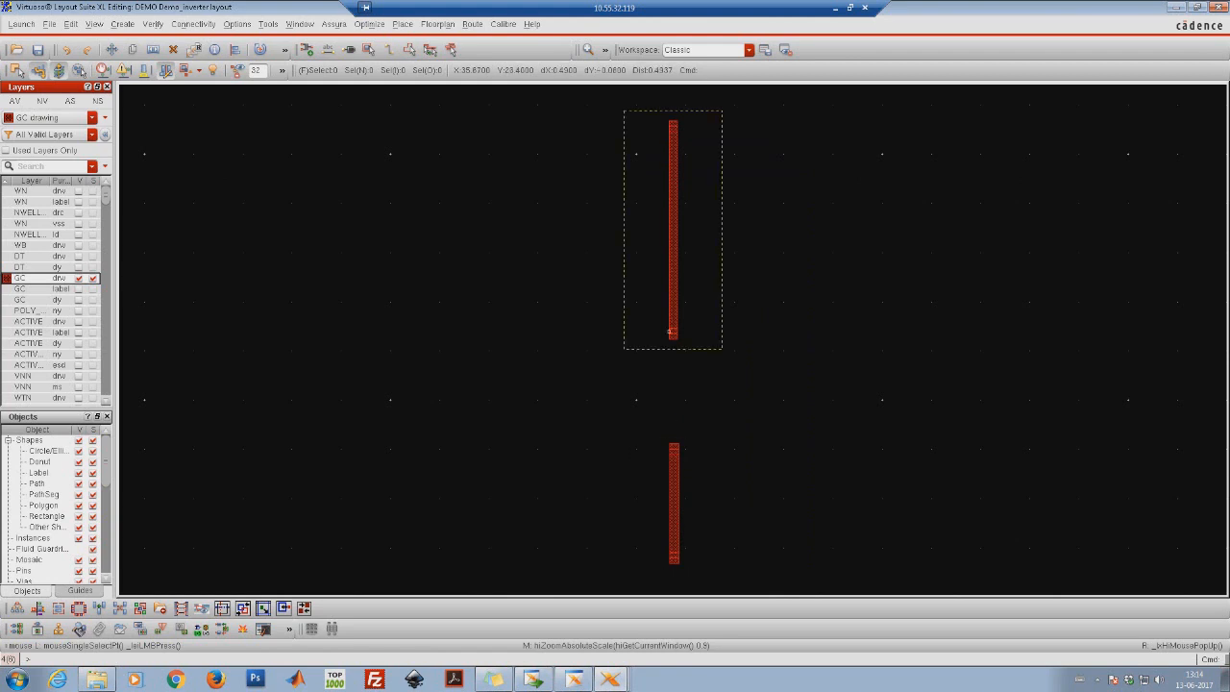
left_click(26, 112)
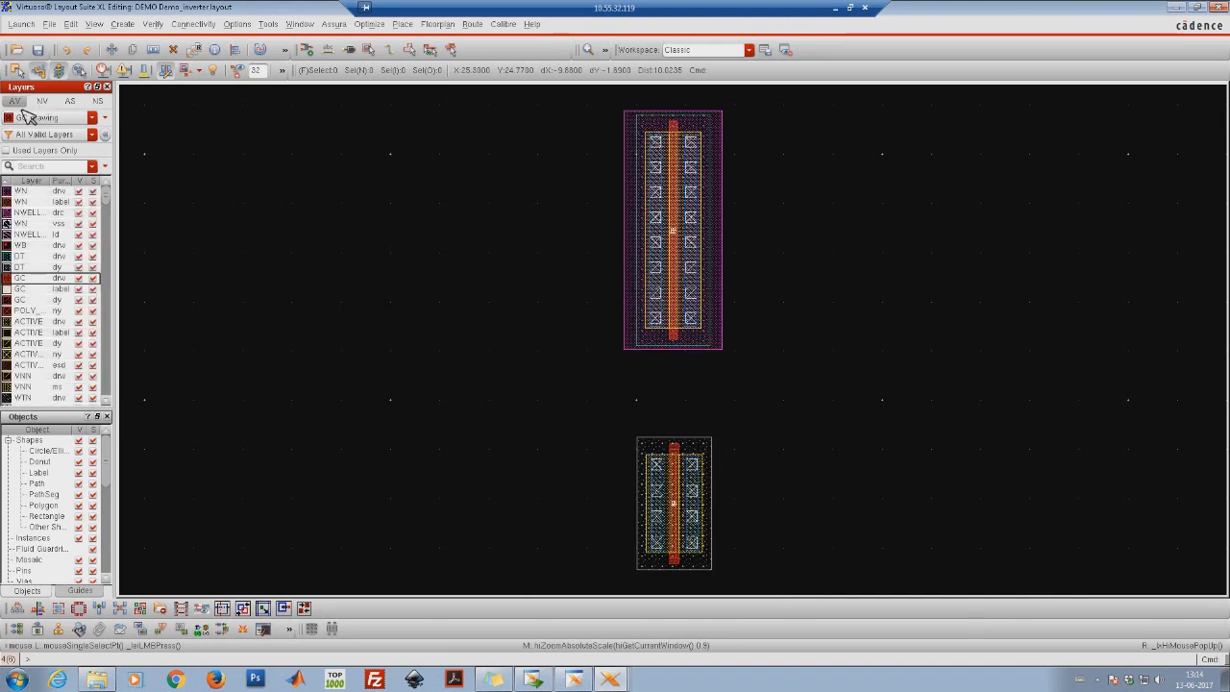
Inspect the lower end of the PMOS gate and the NMOS gate and contacts at closer magnification
right_click_drag(592, 264, 776, 491)
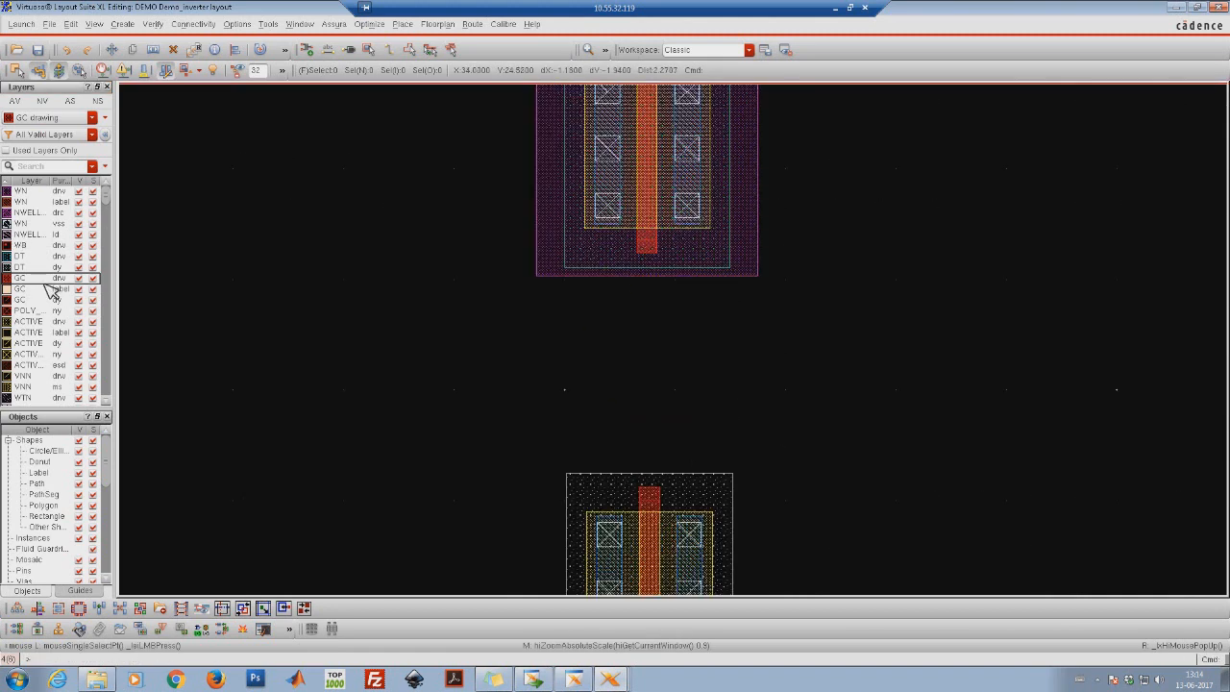
right_click_drag(569, 180, 755, 359)
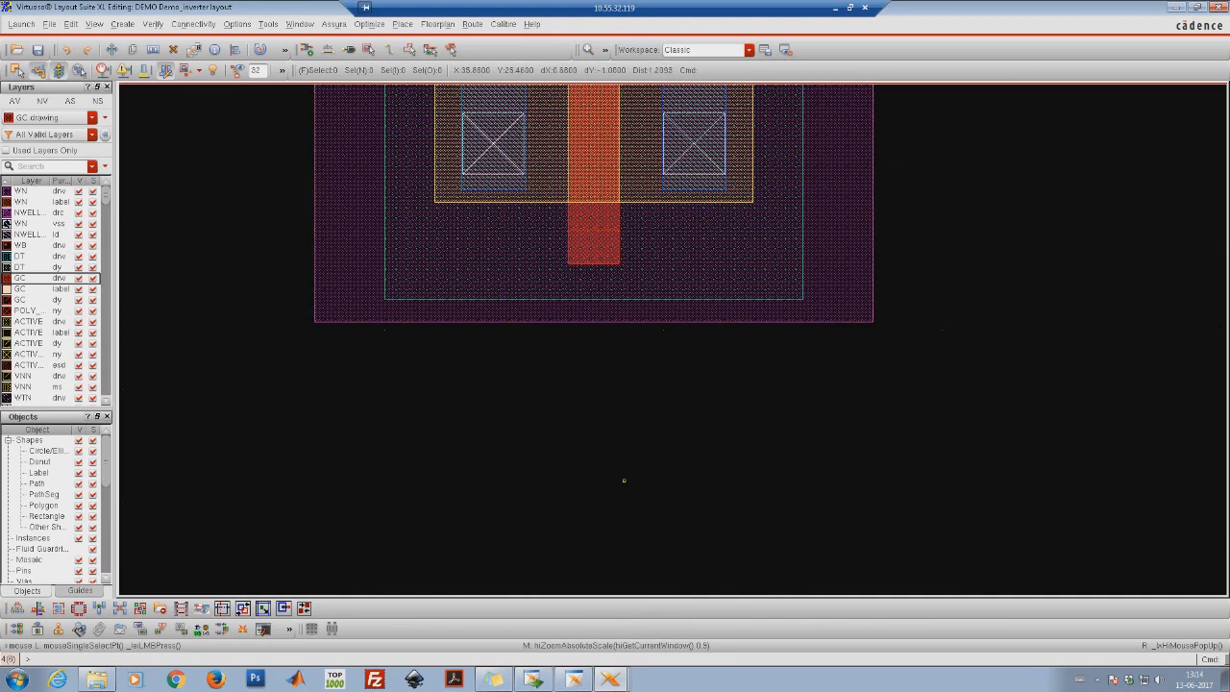
key("f")
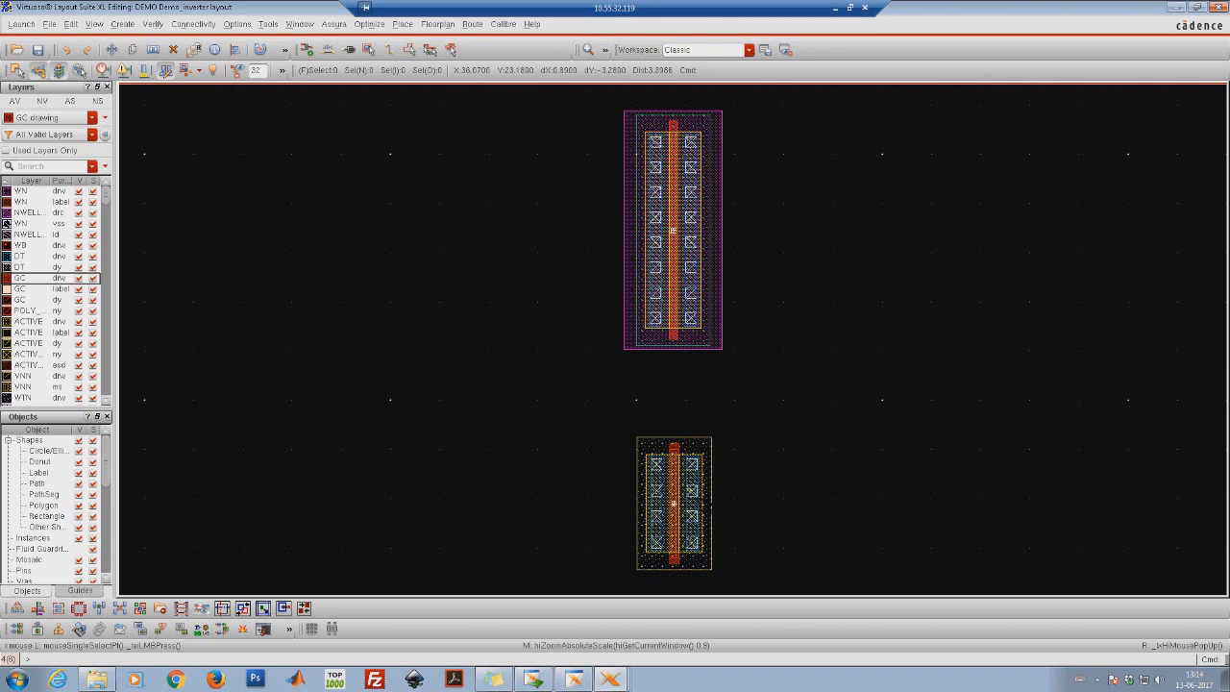
key("Down")
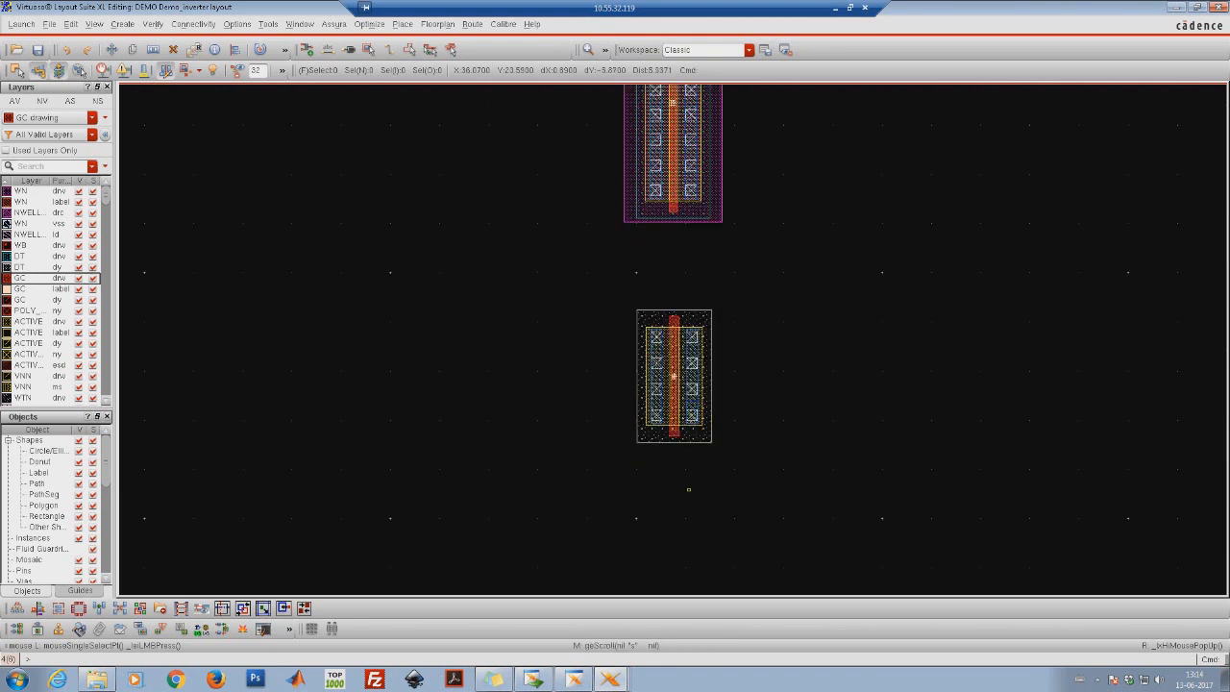
right_click_drag(587, 286, 797, 407)
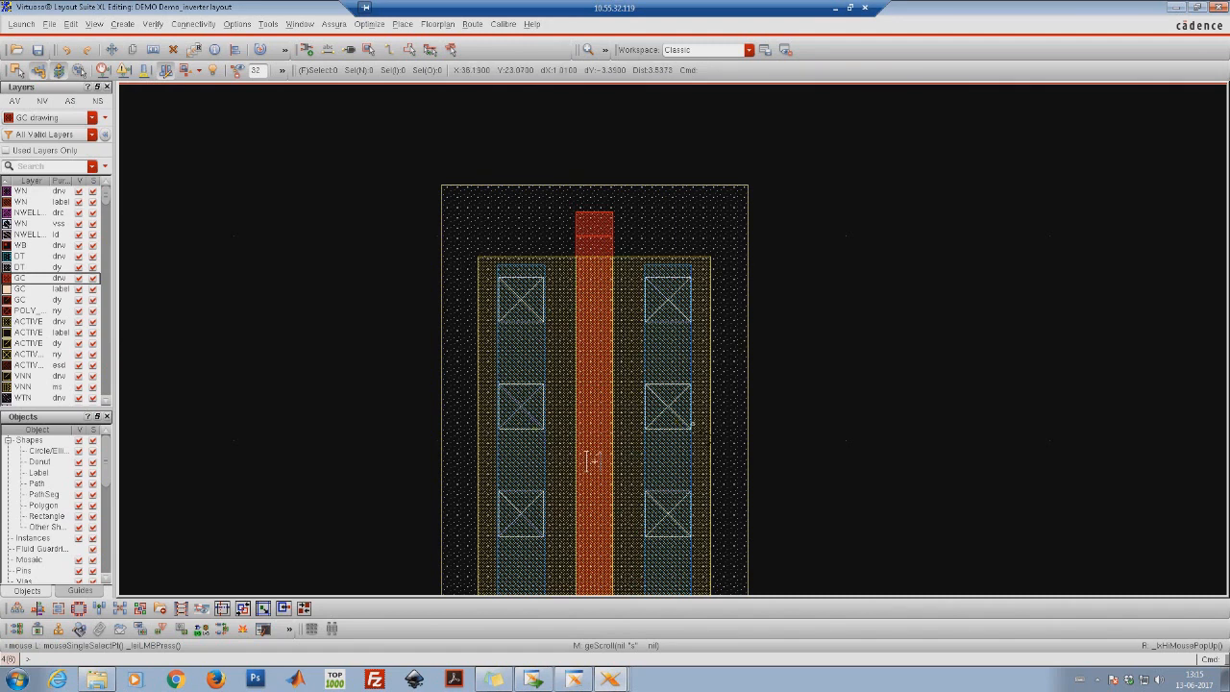
scroll(588, 461, "down", 3)
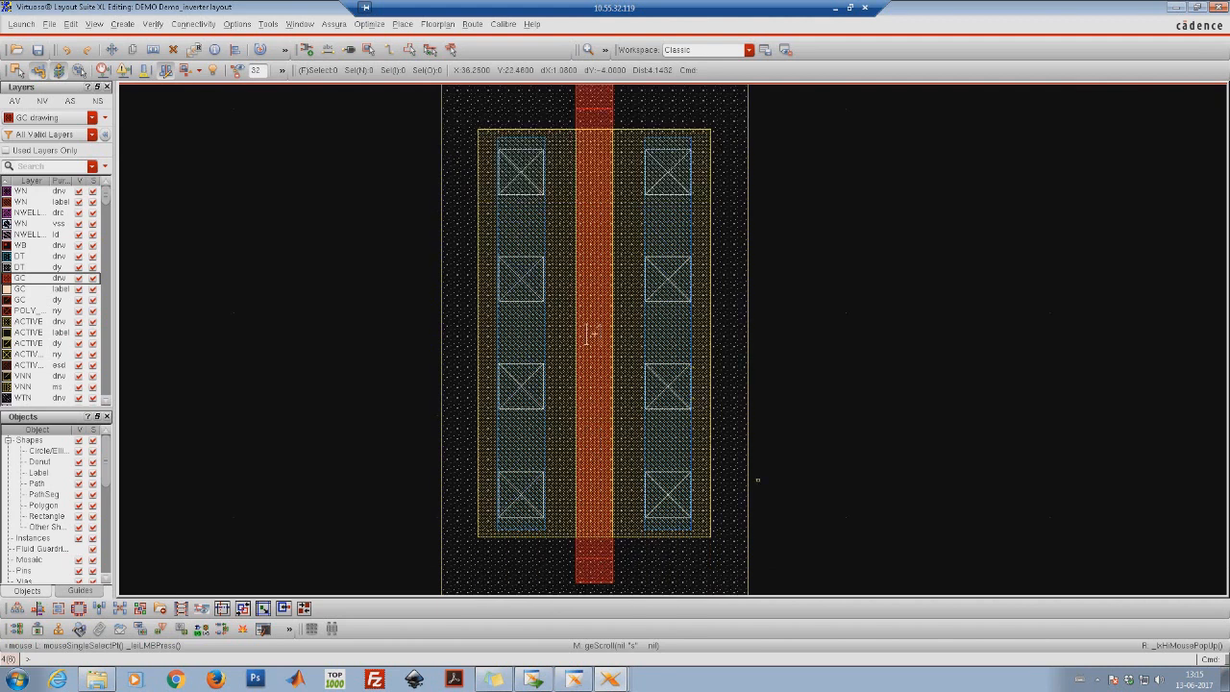
Isolate the M1 drawing layer to view the metal strips over the NMOS contacts, and restore the visibility of all layers
right_click_drag(629, 321, 708, 415)
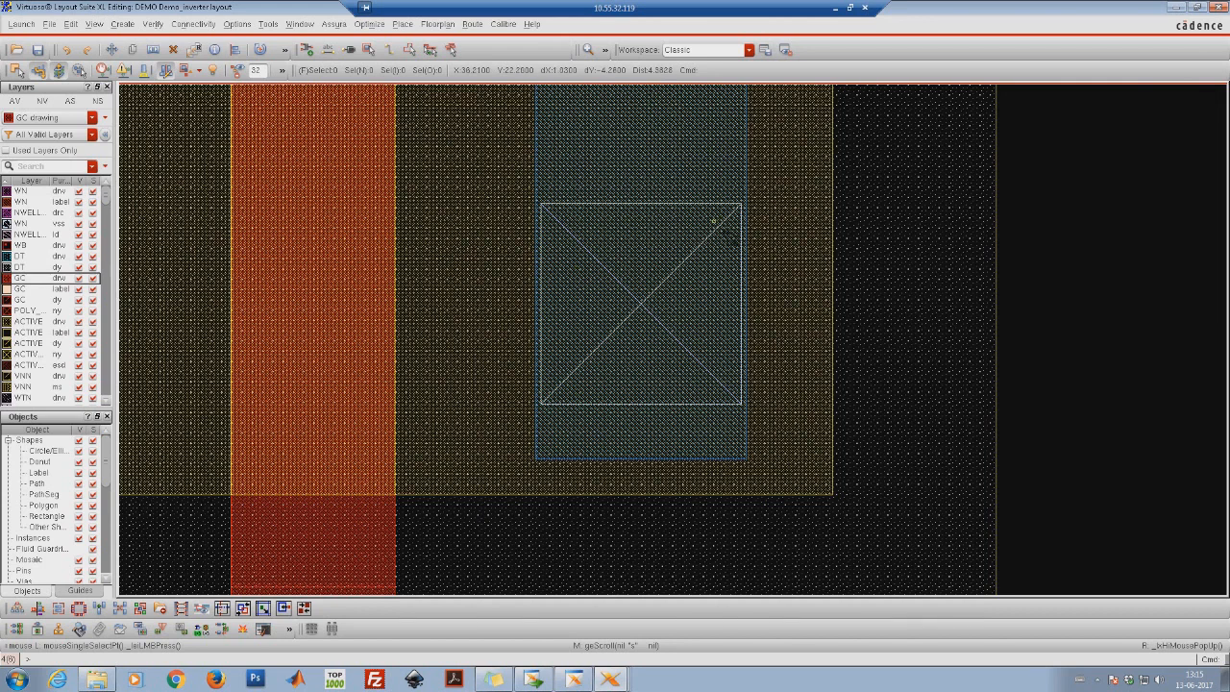
scroll(730, 240, "down", 2, "ctrl")
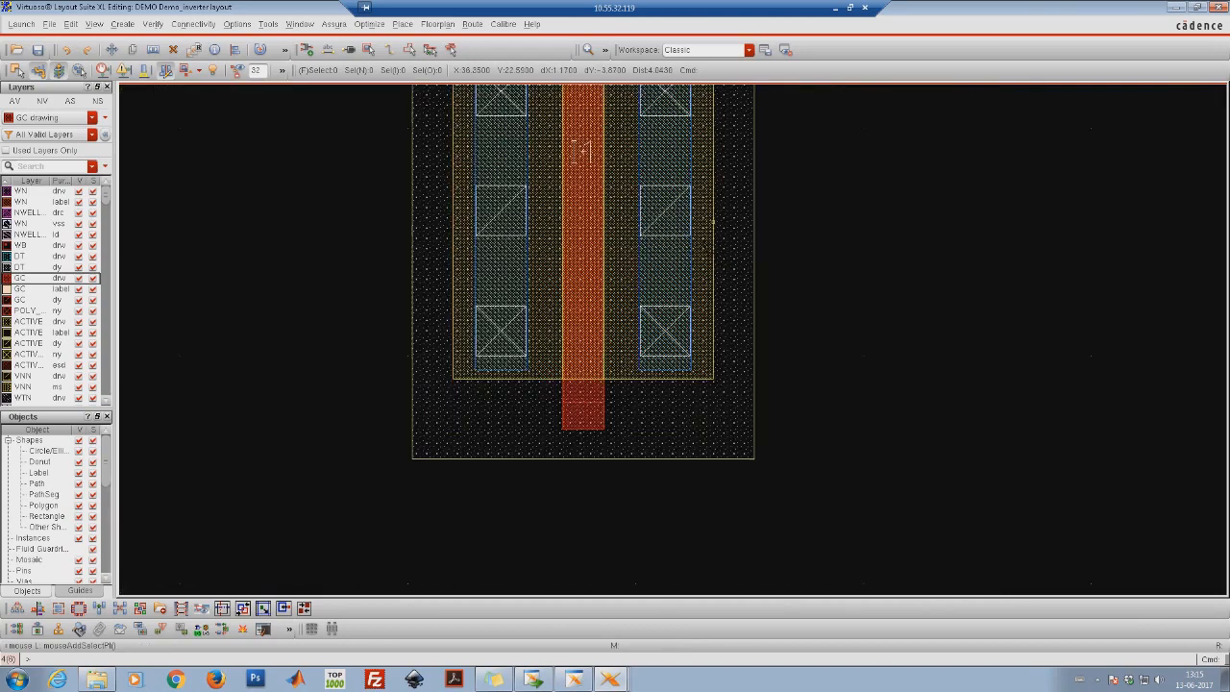
scroll(579, 274, "up", 3)
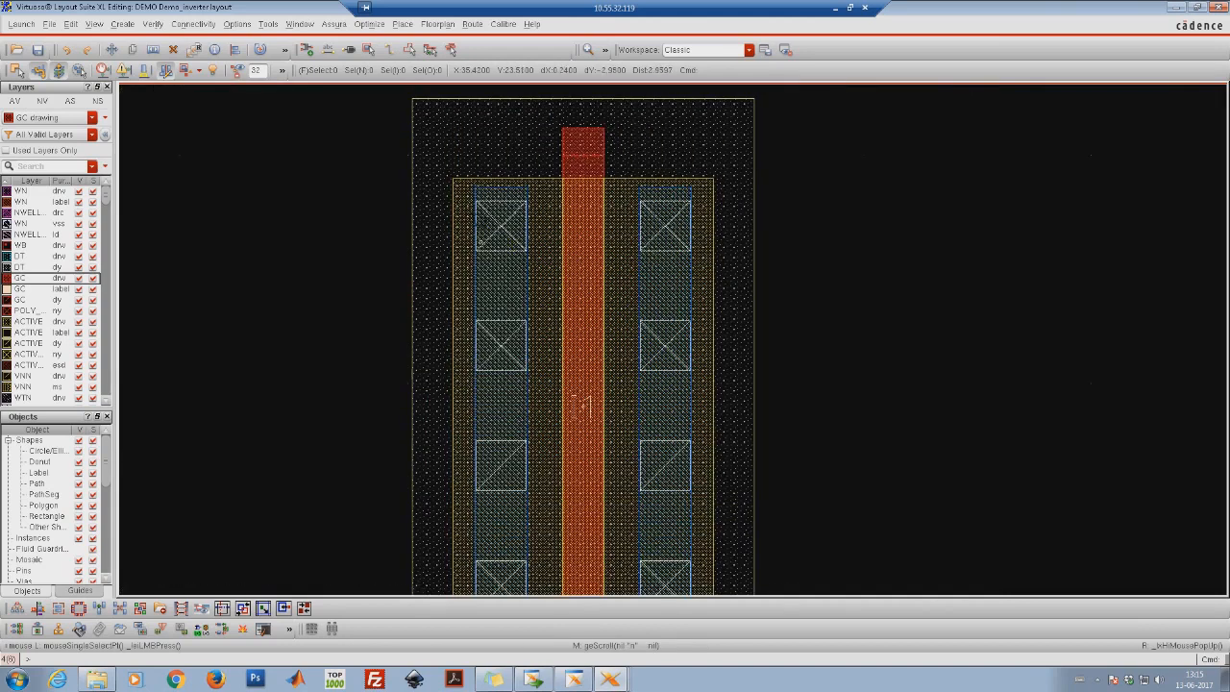
scroll(574, 404, "up", 3, "ctrl")
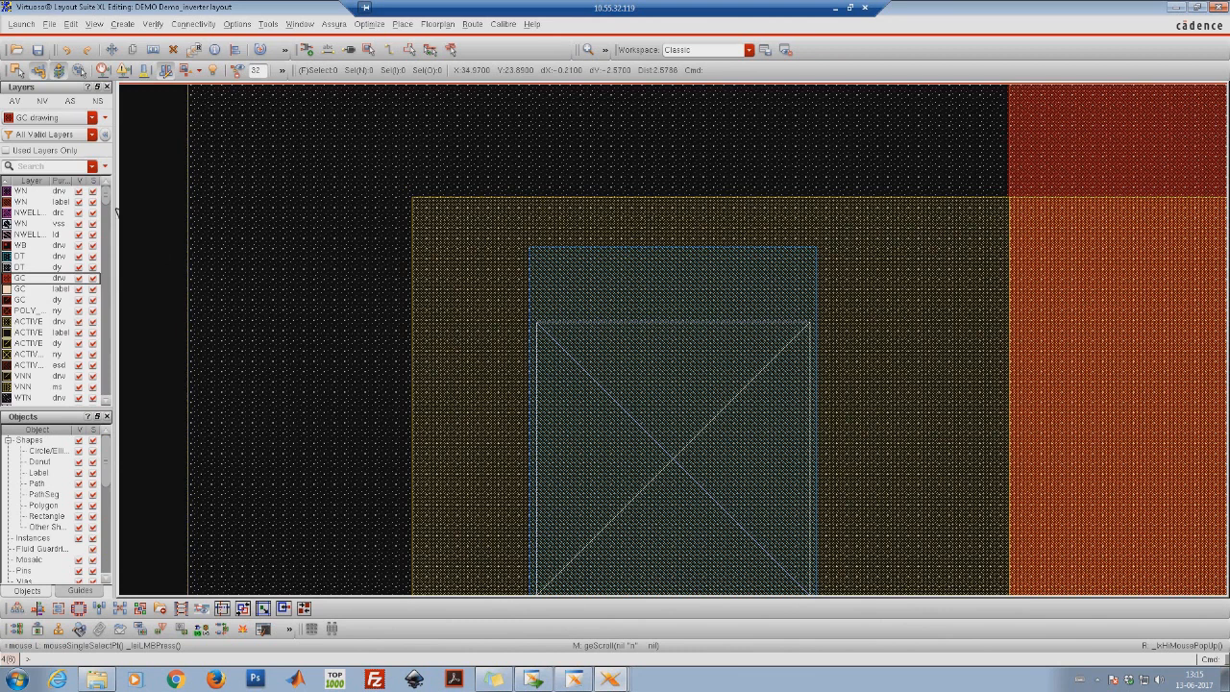
left_click_drag(117, 209, 114, 228)
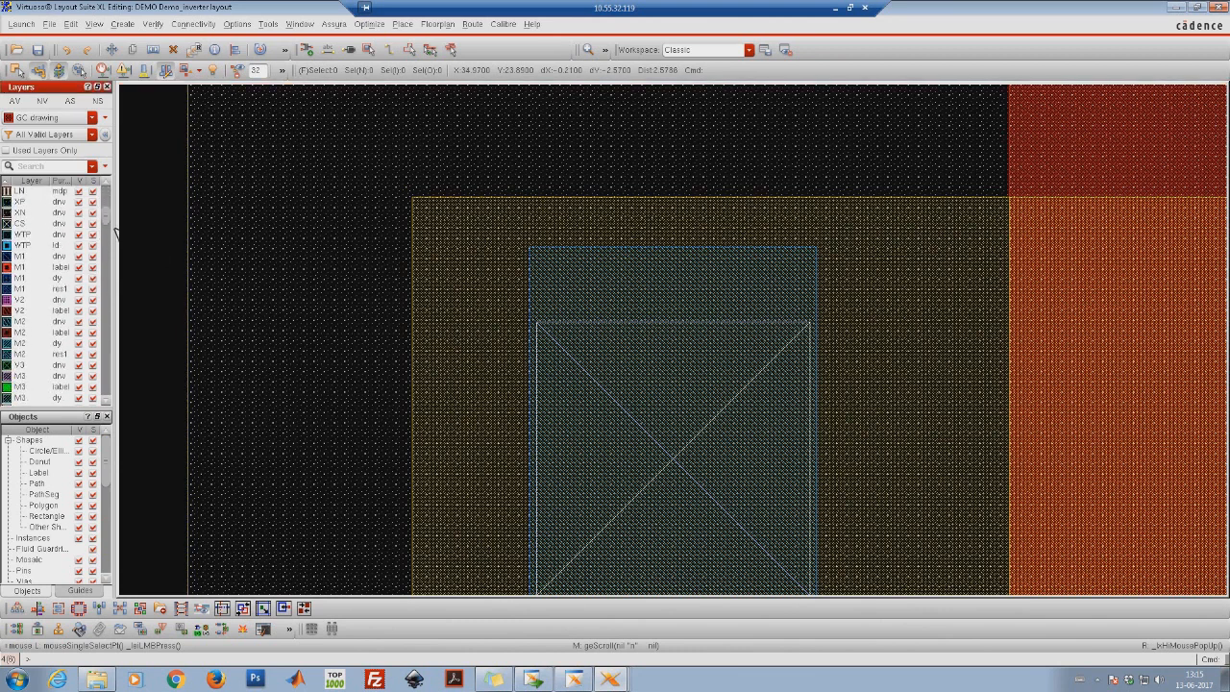
left_click(32, 257)
left_click(46, 107)
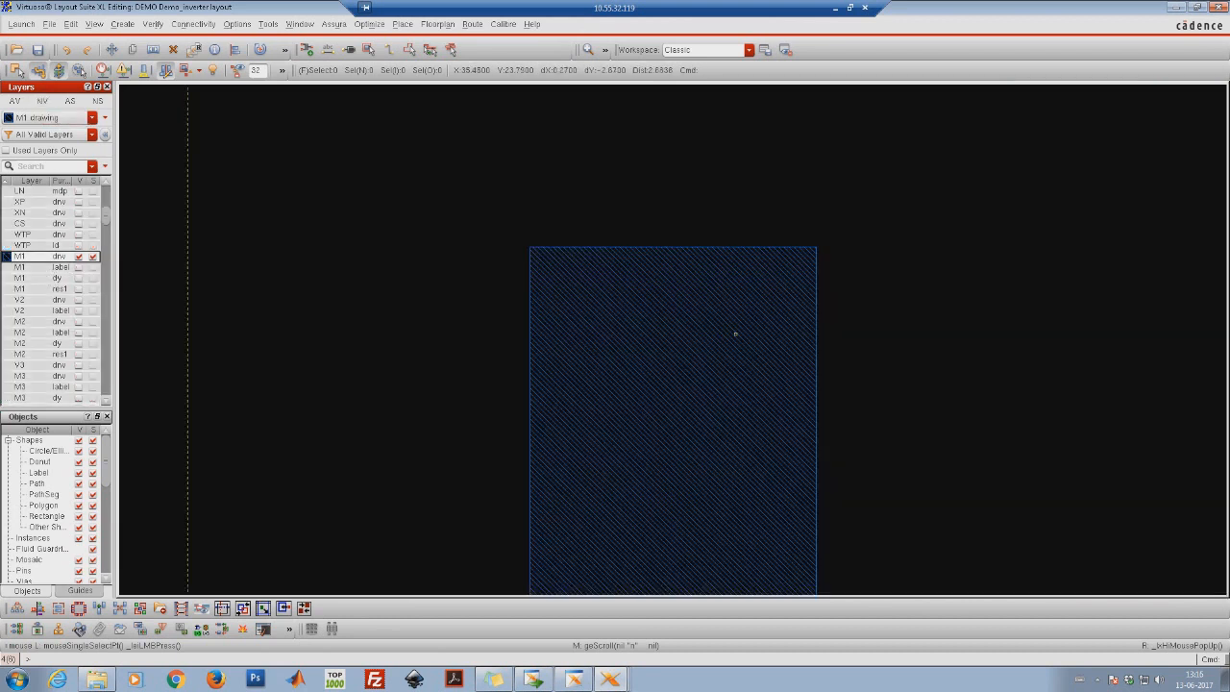
scroll(685, 344, "down", 2, "ctrl")
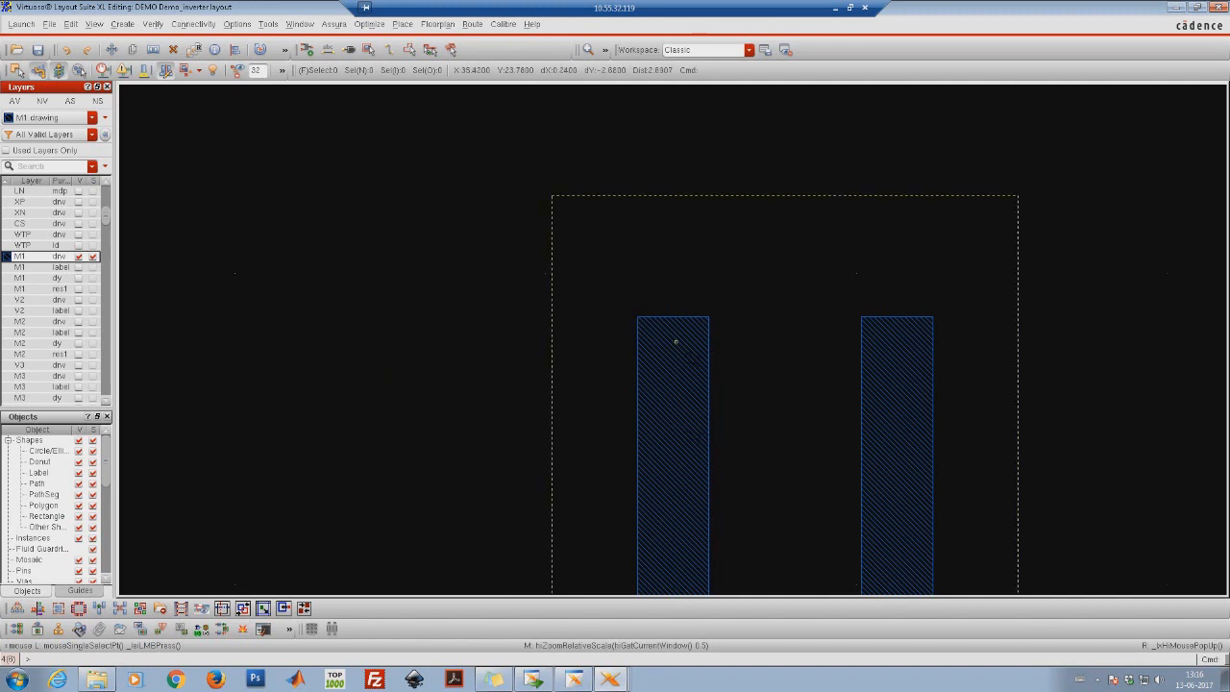
left_click(15, 100)
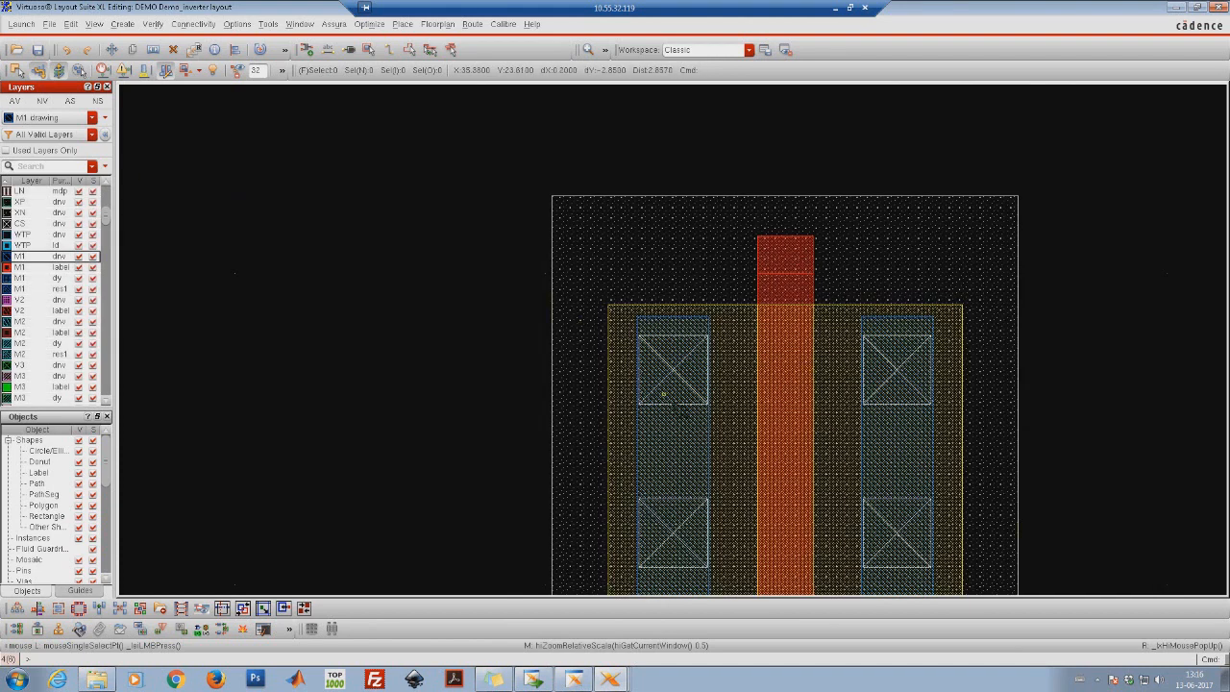
middle_click(724, 478)
middle_click(700, 408)
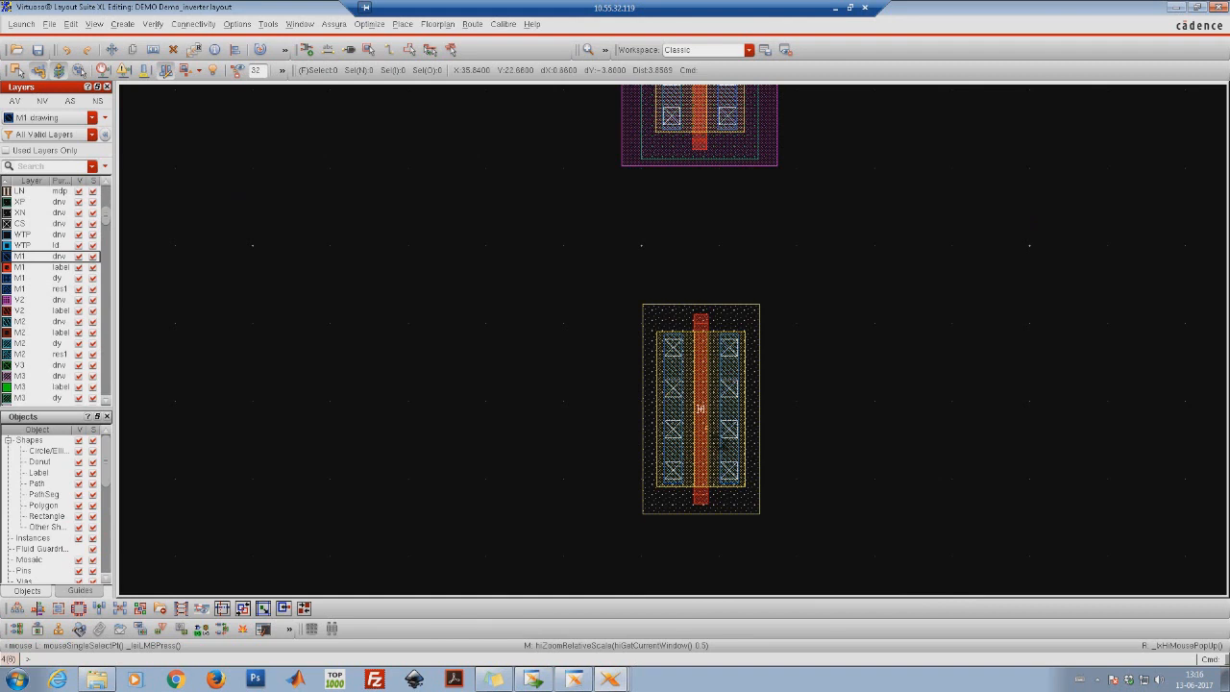
Switch the active entry layer back to GC drawing
left_click(42, 267)
left_click(41, 257)
scroll(112, 229, "up", 5)
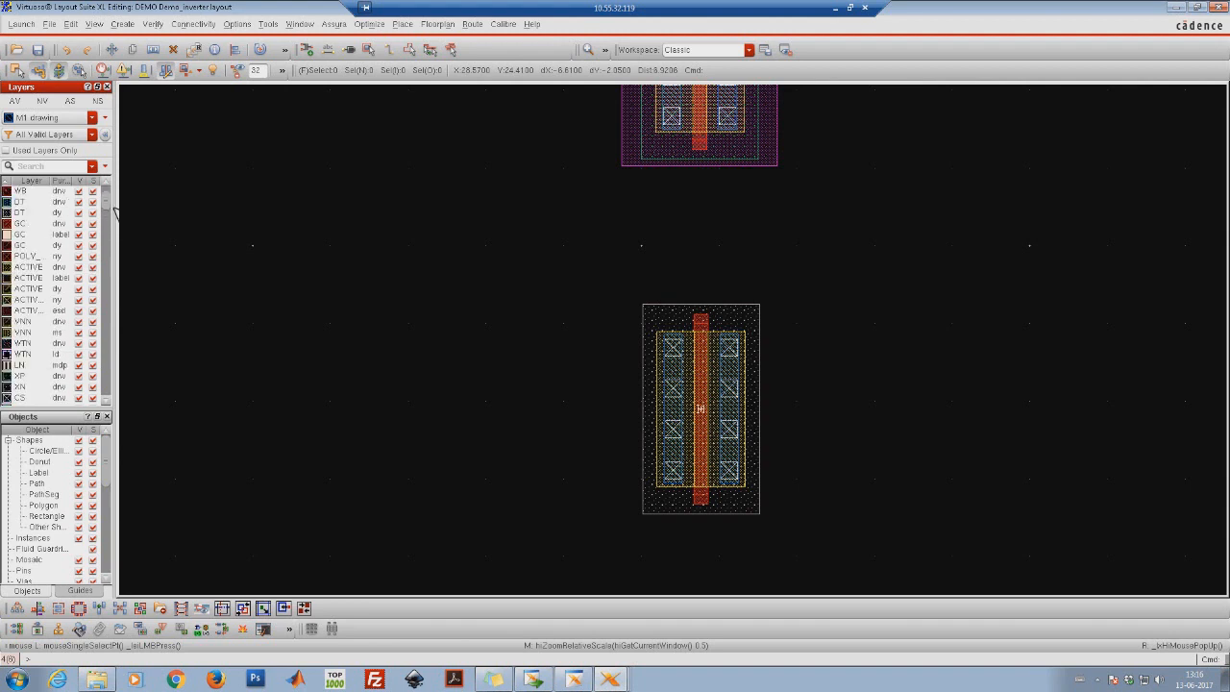
left_click(38, 277)
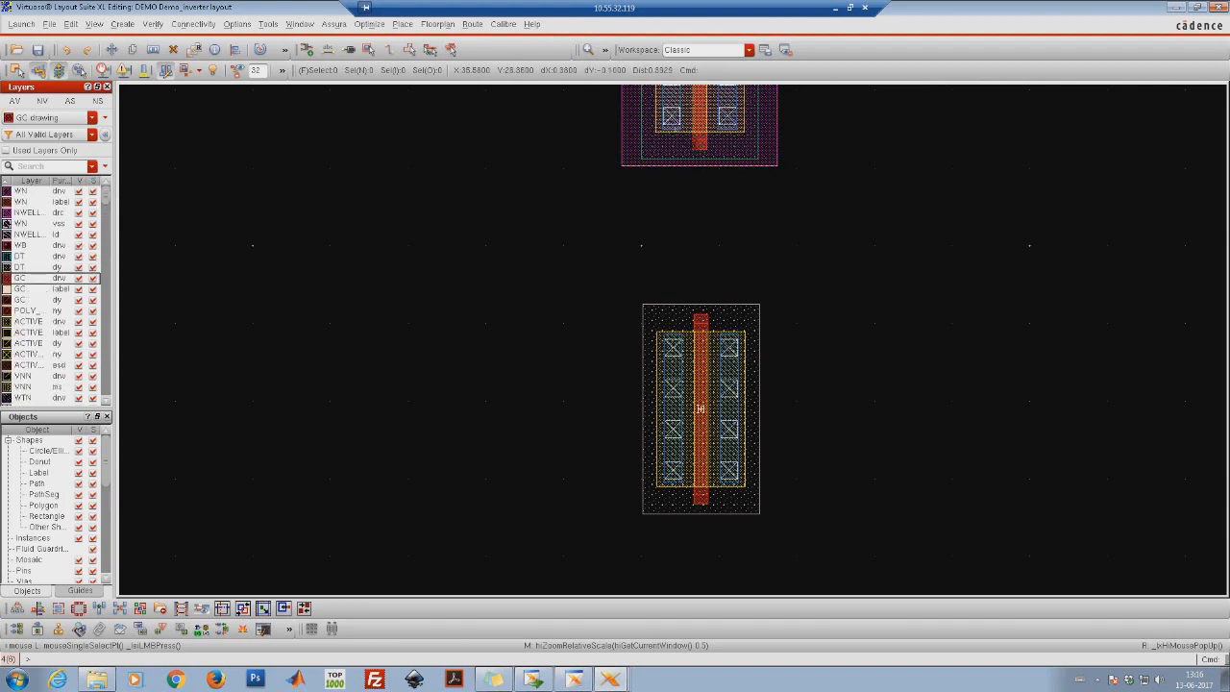
Draw a GC rectangle about 0.18 wide and 0.36 high, overlapping the PMOS gate's lower end and extending below the n-well
right_click_drag(663, 111, 753, 227)
right_click_drag(519, 160, 753, 349)
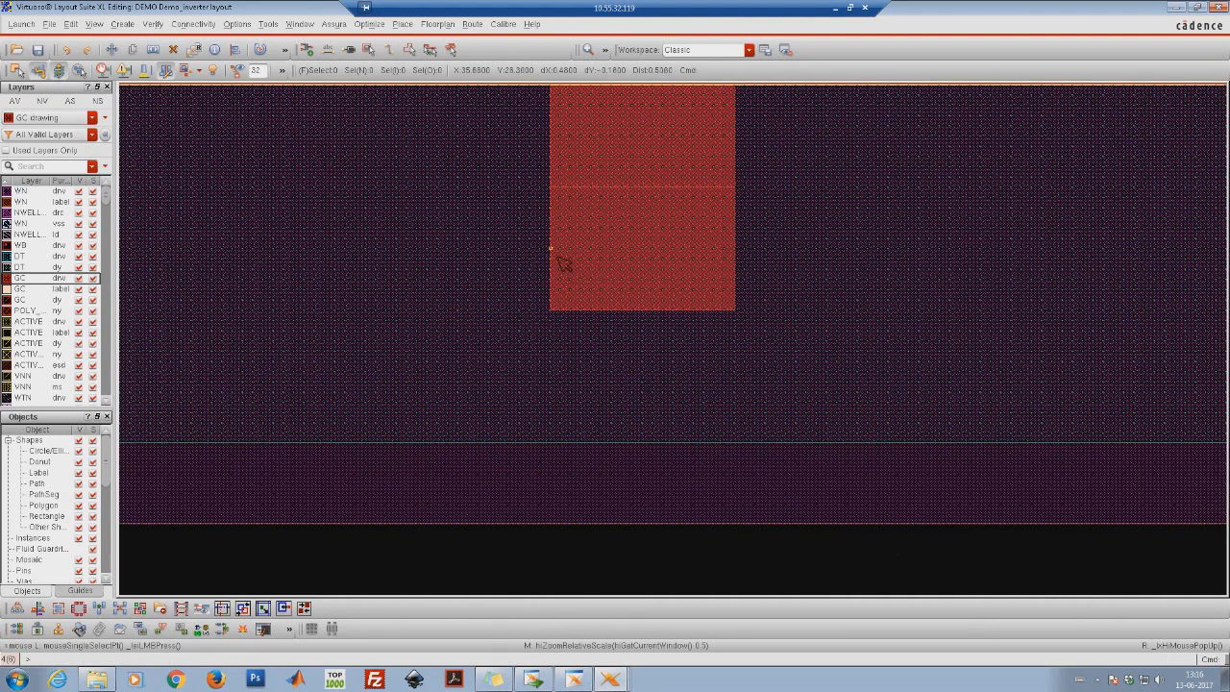
right_click_drag(490, 175, 736, 353)
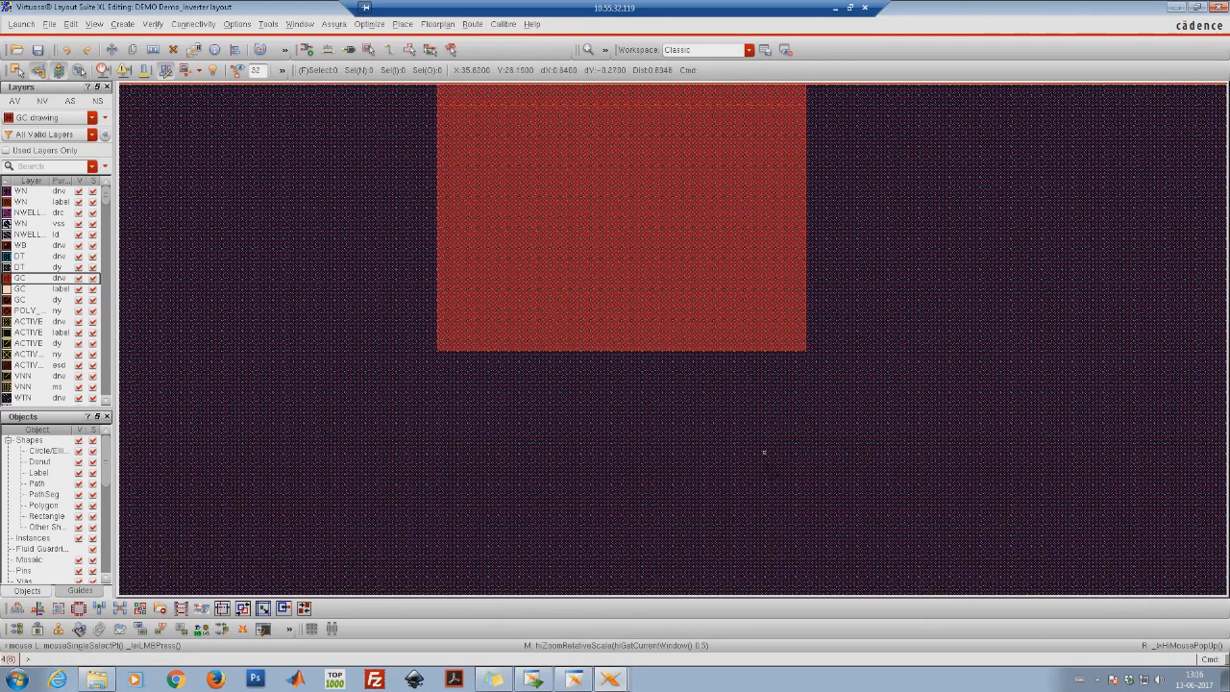
middle_click(744, 452)
middle_click(746, 448)
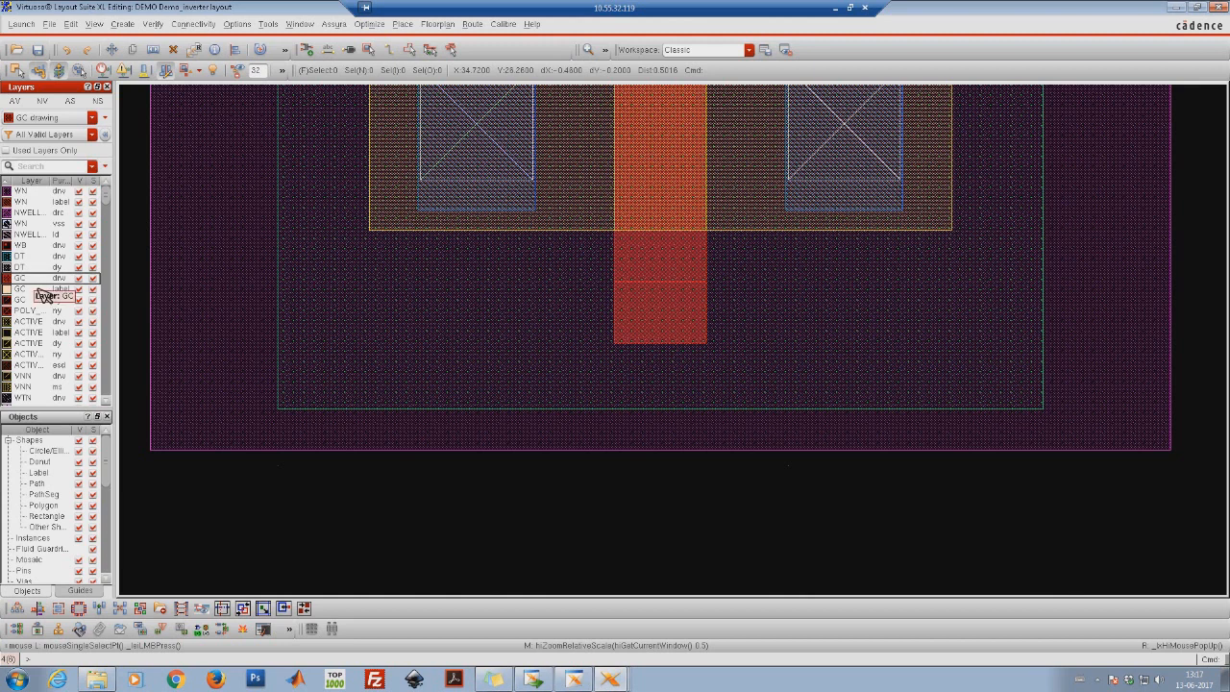
key("r")
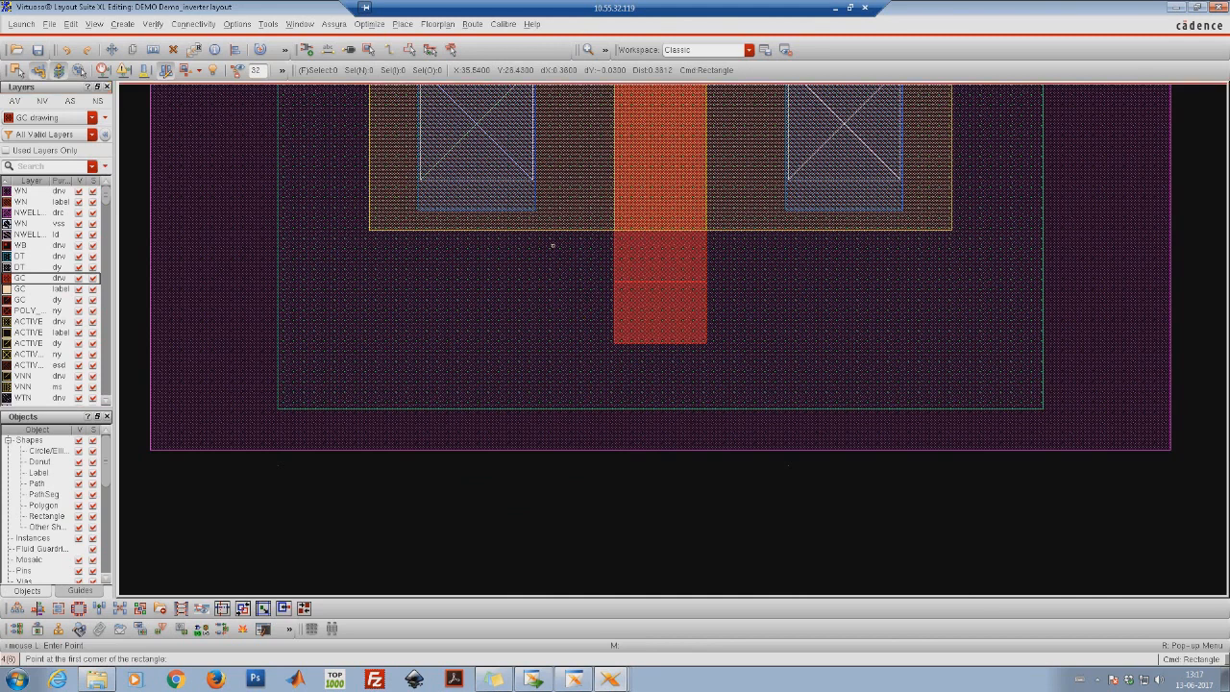
scroll(754, 471, "up", 2, "ctrl")
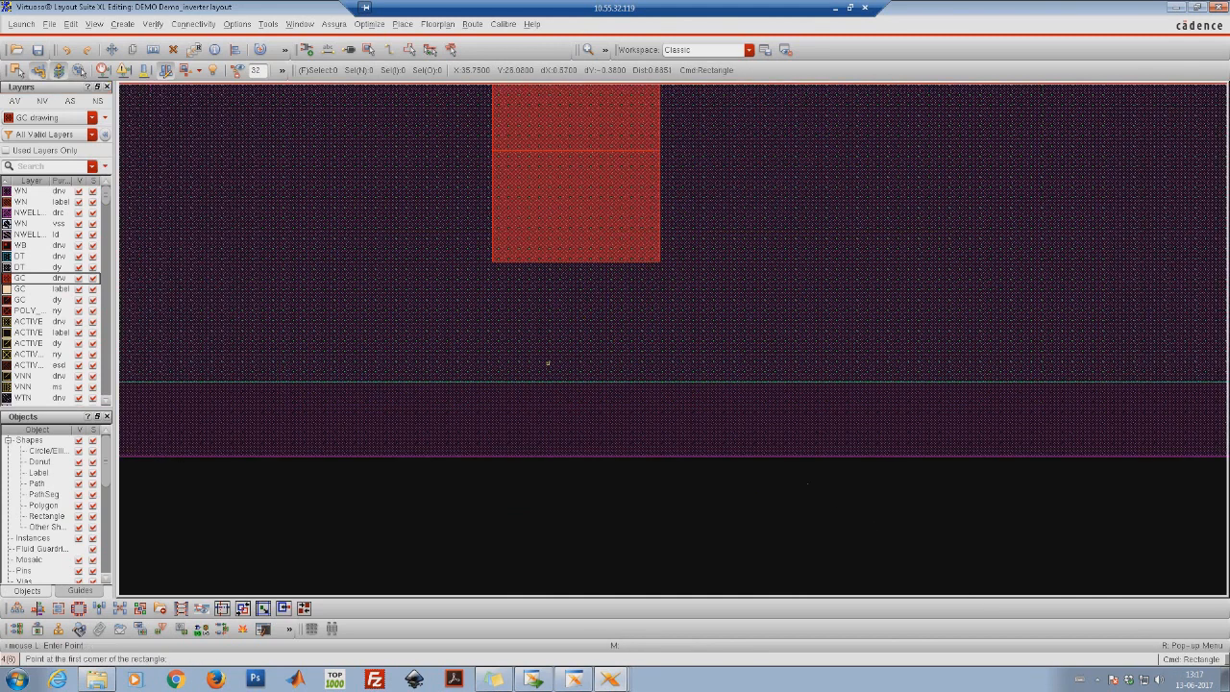
left_click(493, 244)
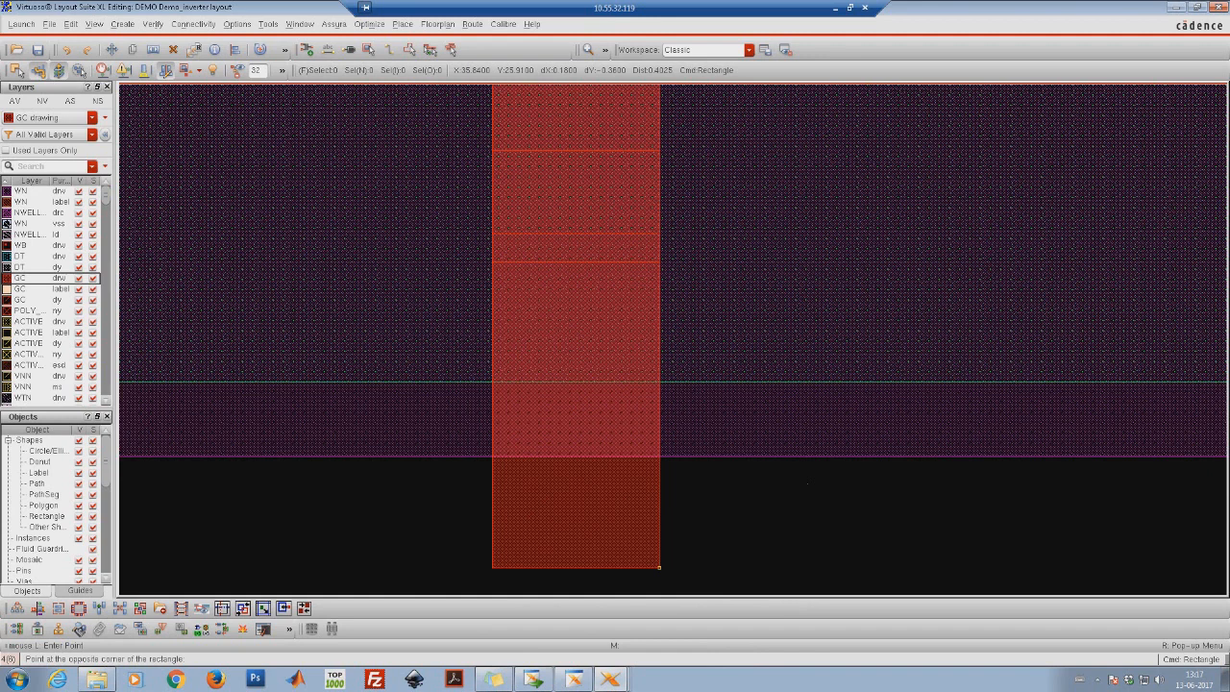
left_click(659, 566)
Examine the gap between the new GC rectangle's lower end and the NMOS gate's upper end, ending the Rectangle command
key("shift+z")
key("shift+z")
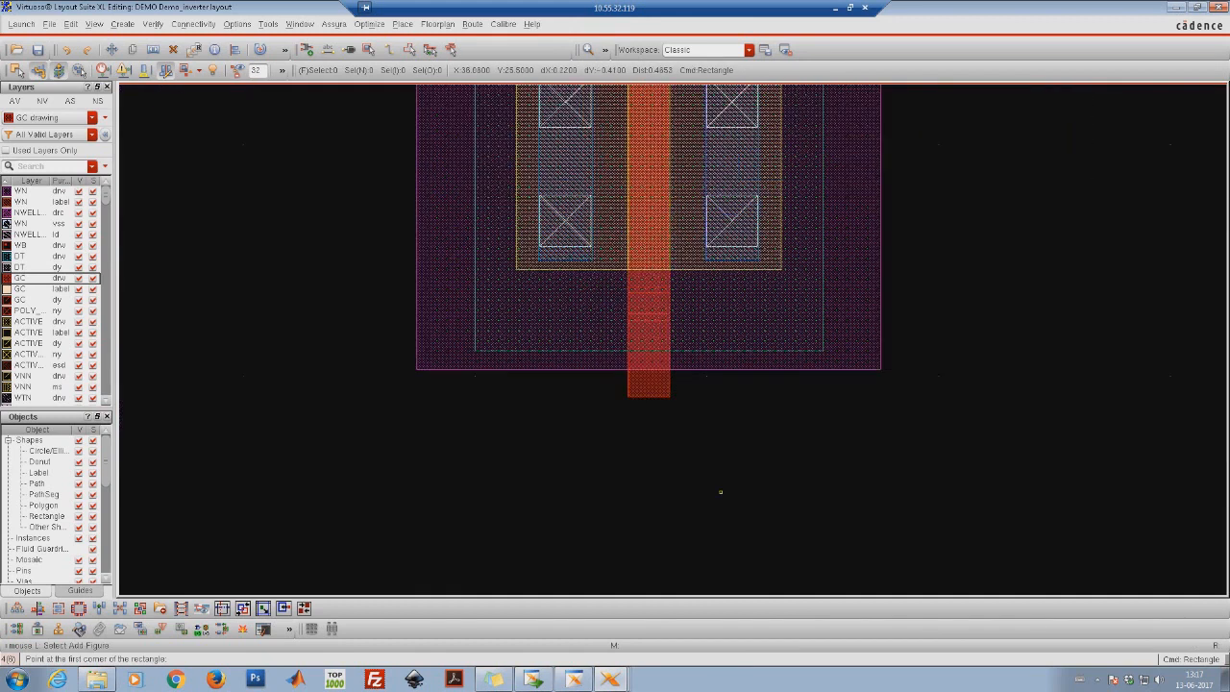
key("Down")
key("Down")
key("Down")
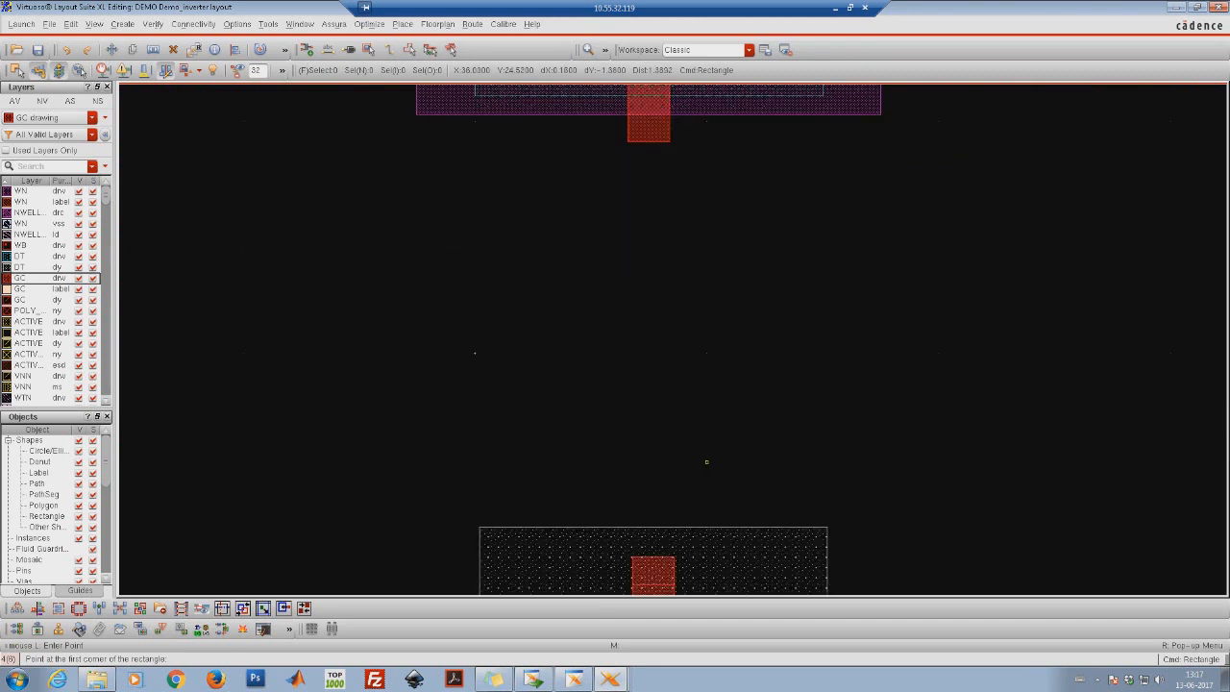
key("Up")
key("Up")
key("Up")
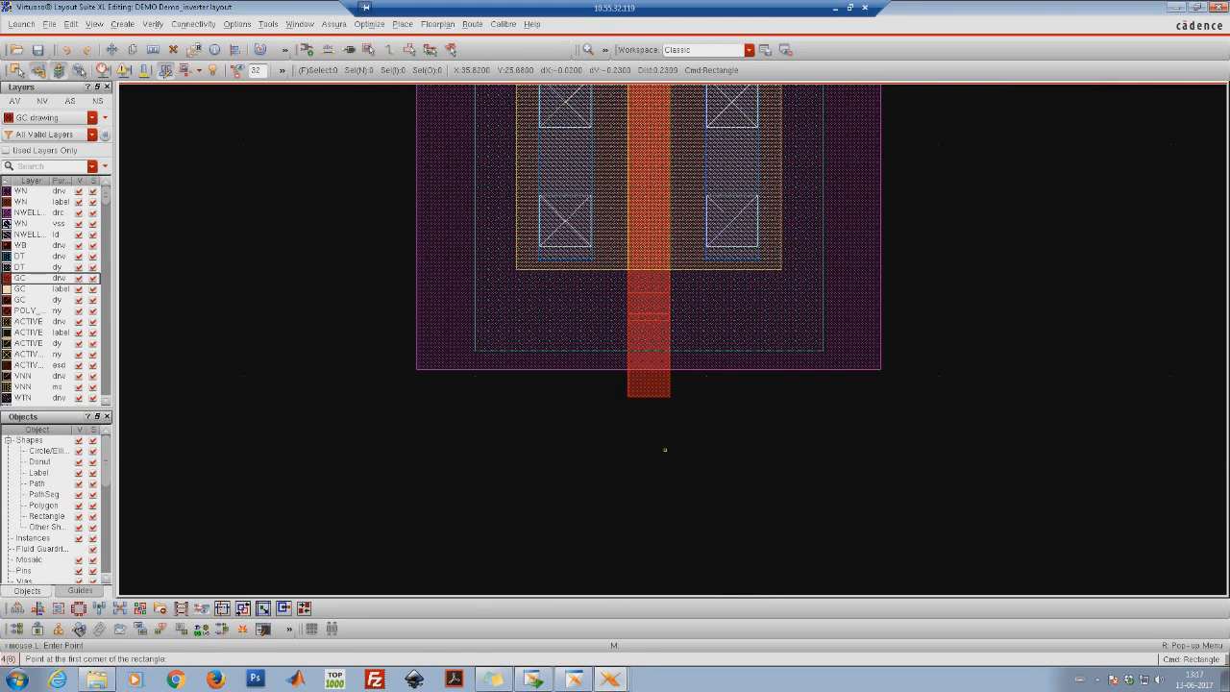
key("Down")
key("Down")
key("Down")
key("Down")
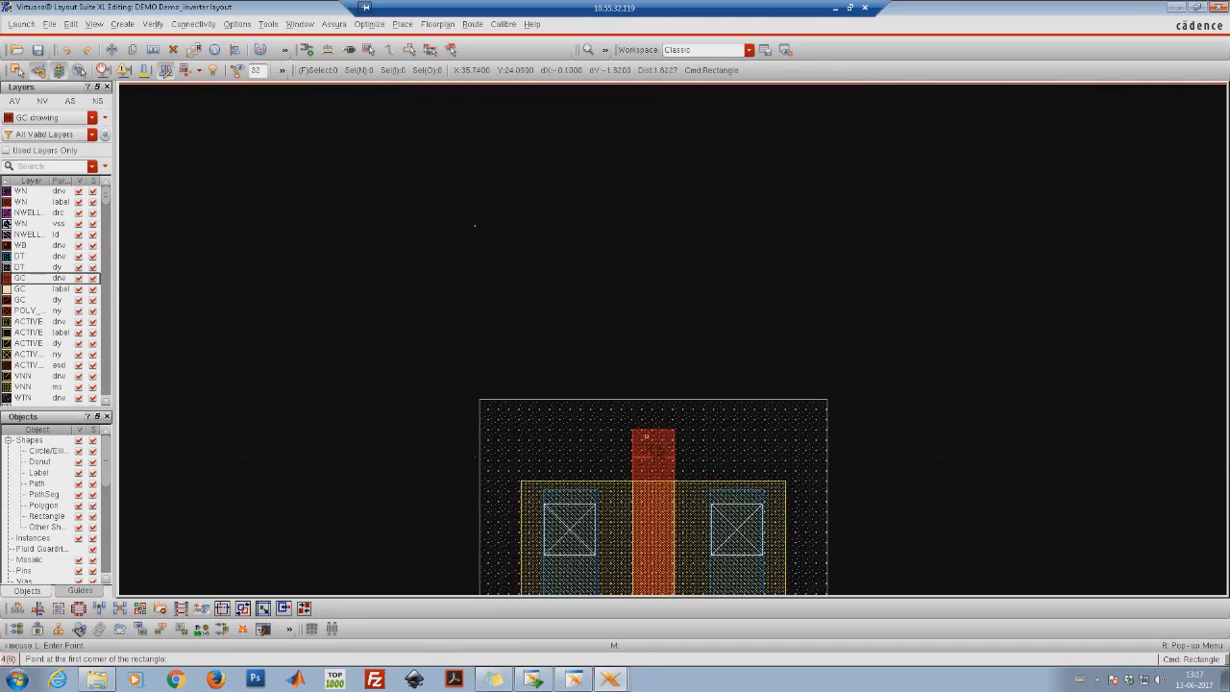
key("Up")
key("Up")
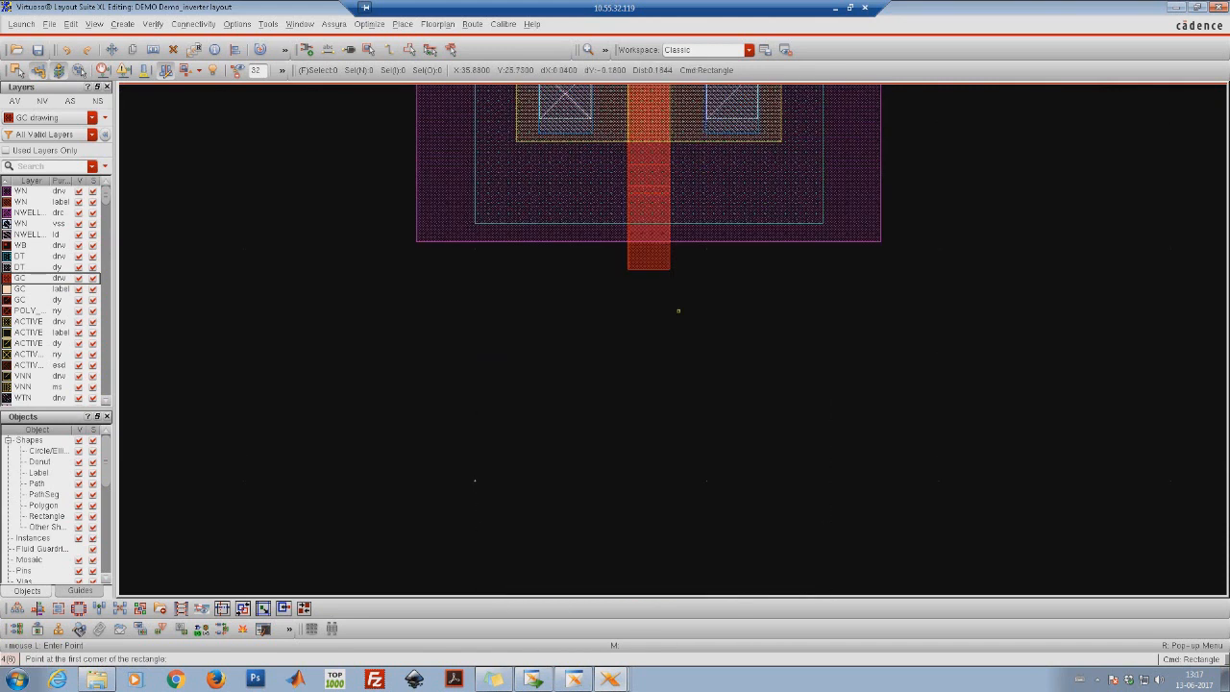
key("Escape")
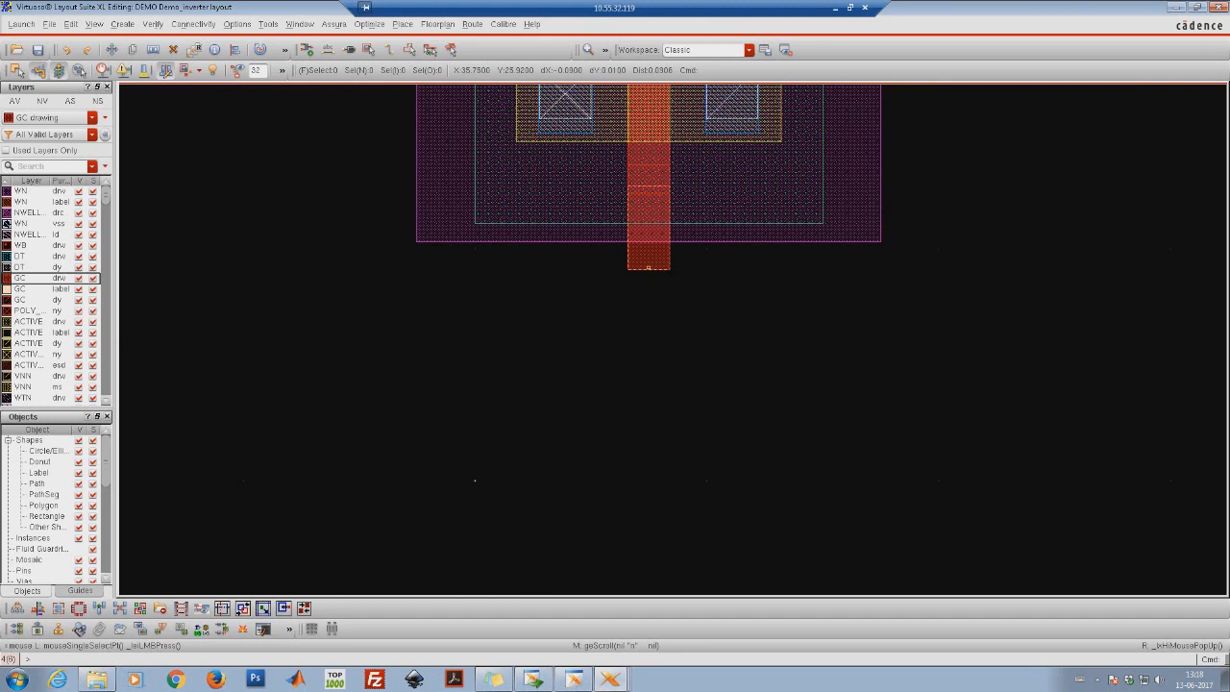
scroll(632, 424, "down", 2)
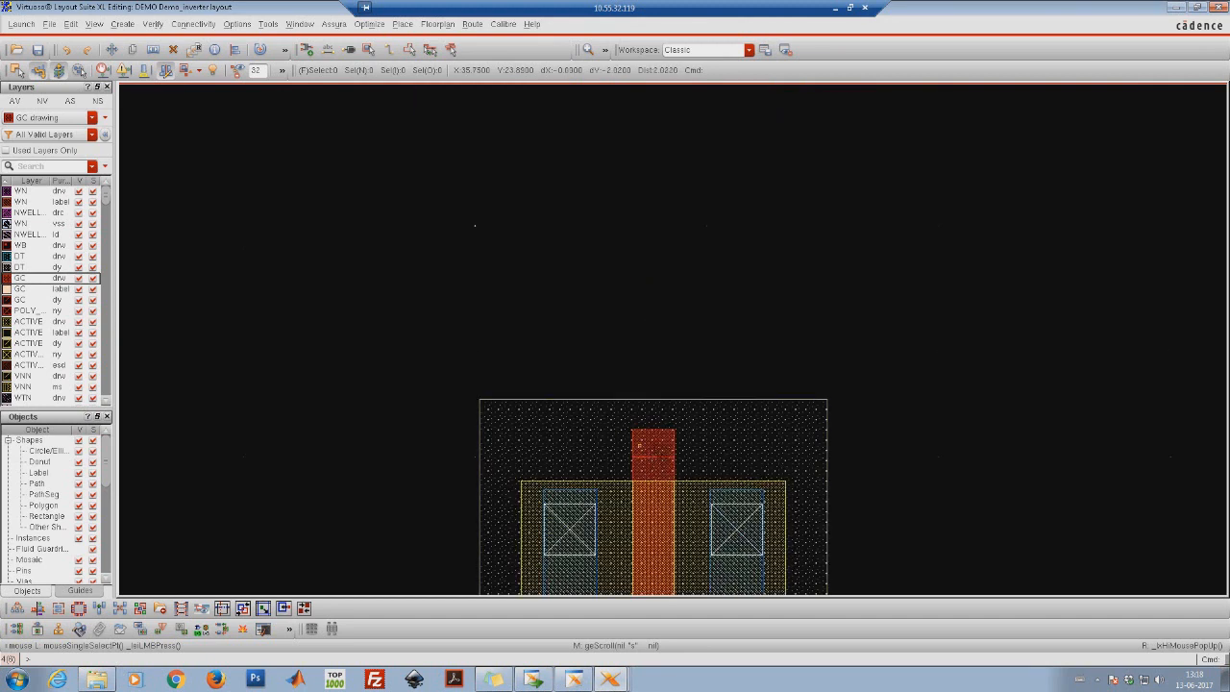
scroll(654, 452, "up", 2)
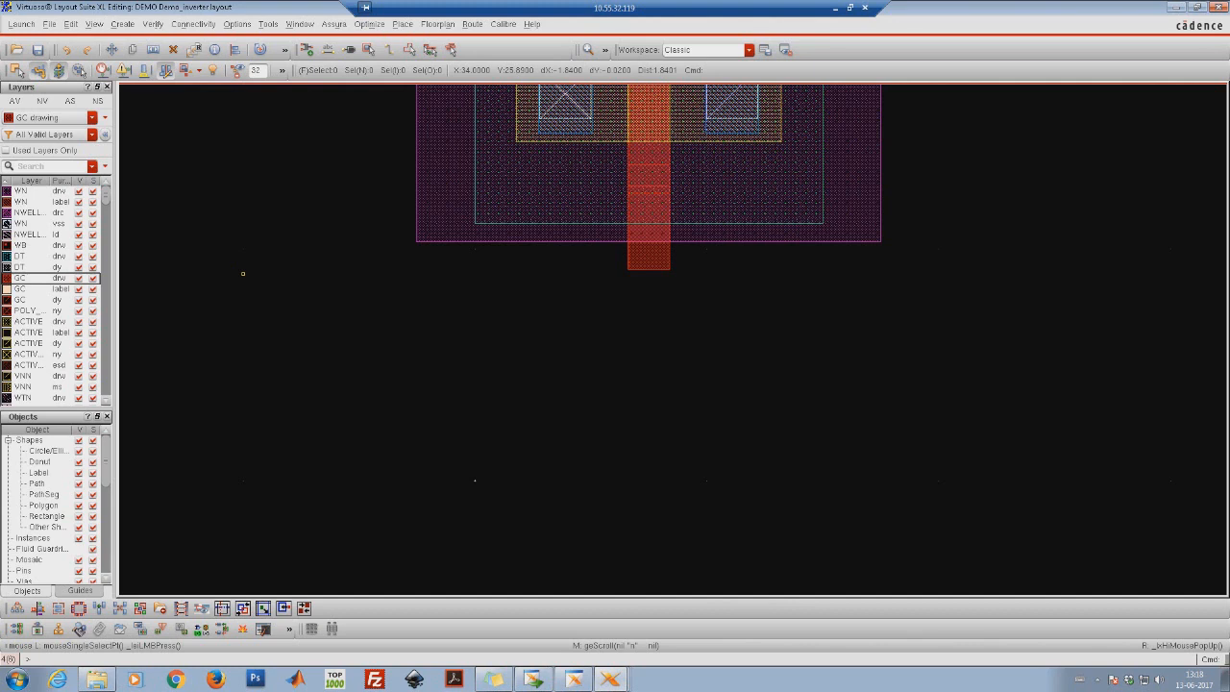
Stretch the GC rectangle's lower edge about 1.92 downward so that it overlaps the NMOS gate's upper end
right_click(243, 274)
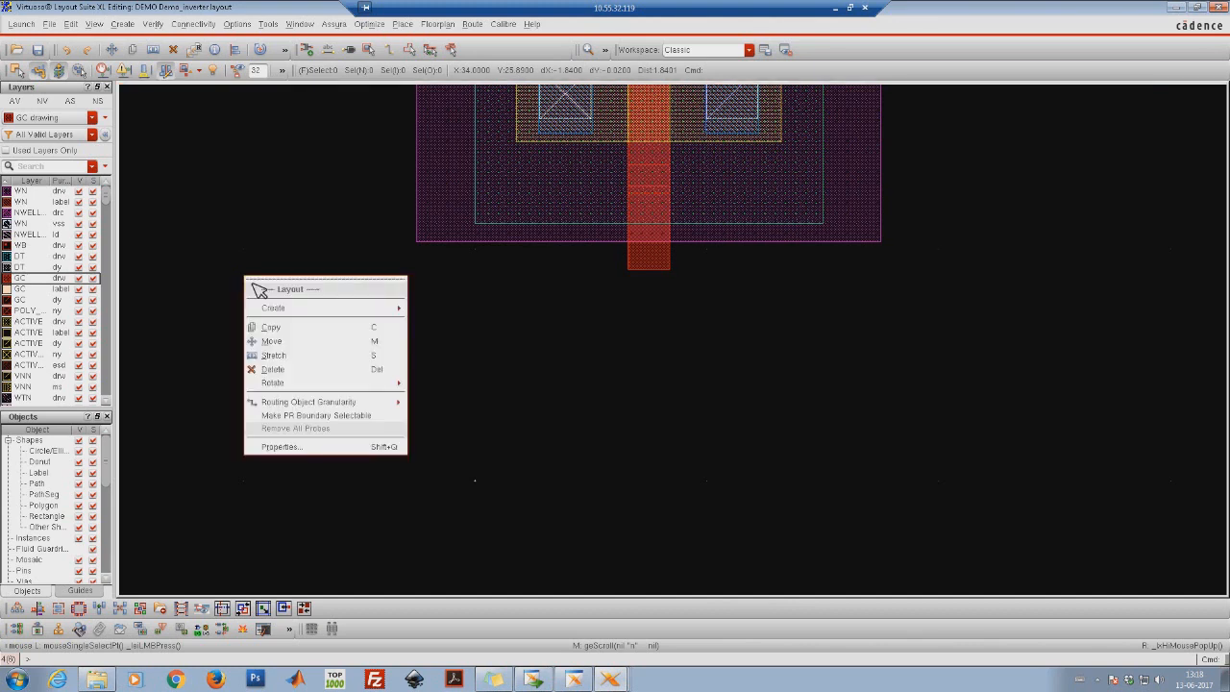
left_click(288, 358)
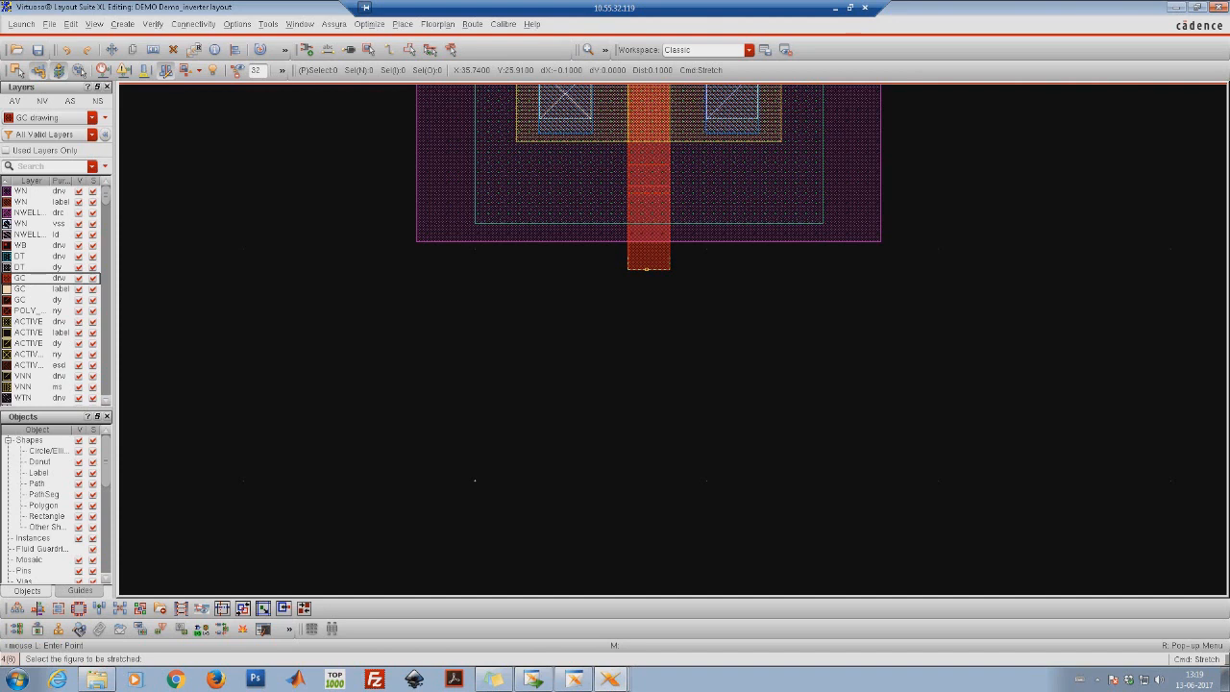
left_click(648, 268)
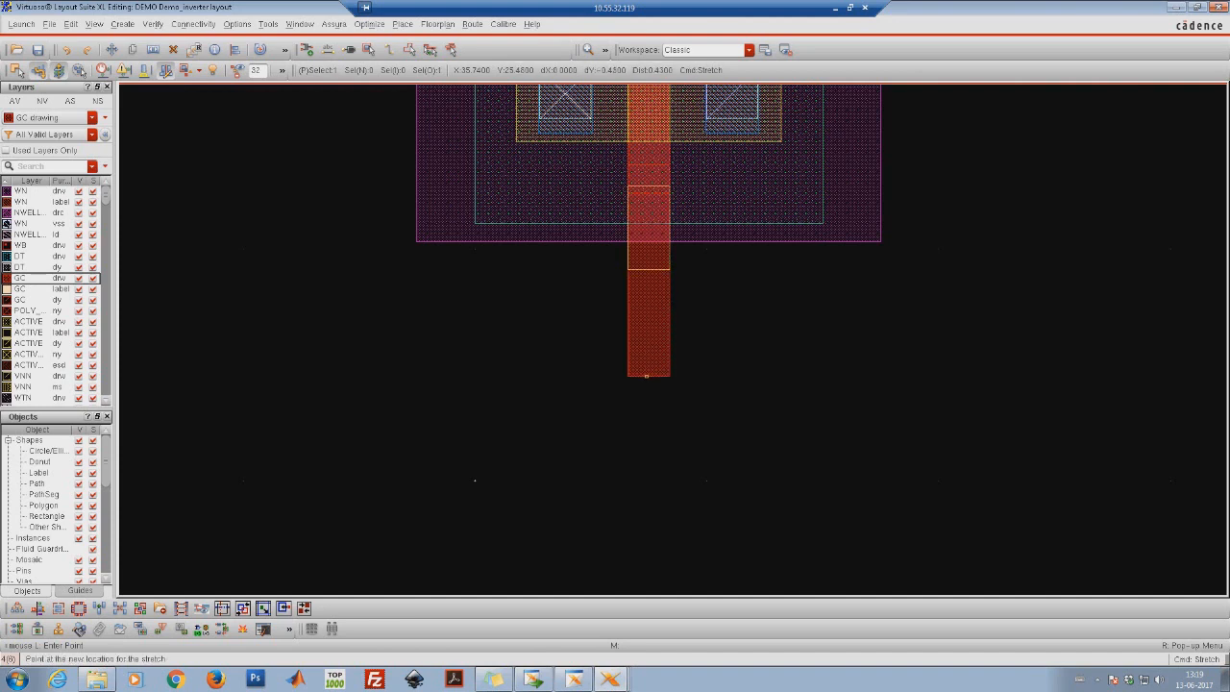
key("shift+z")
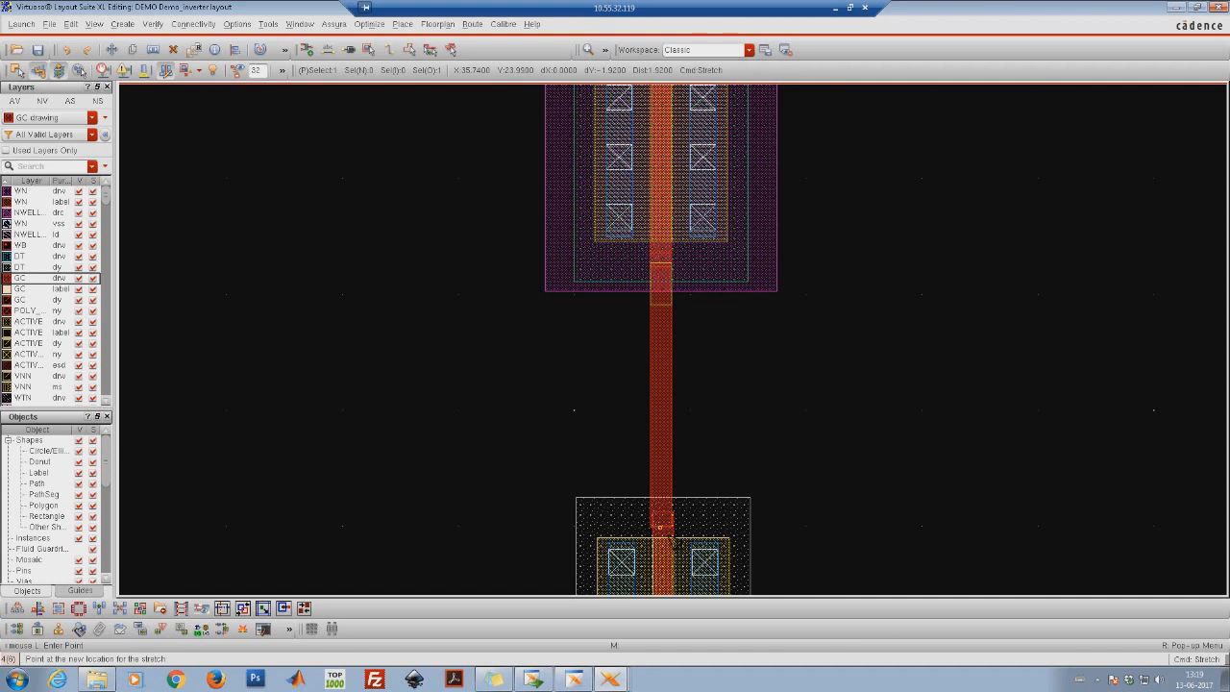
left_click(660, 527)
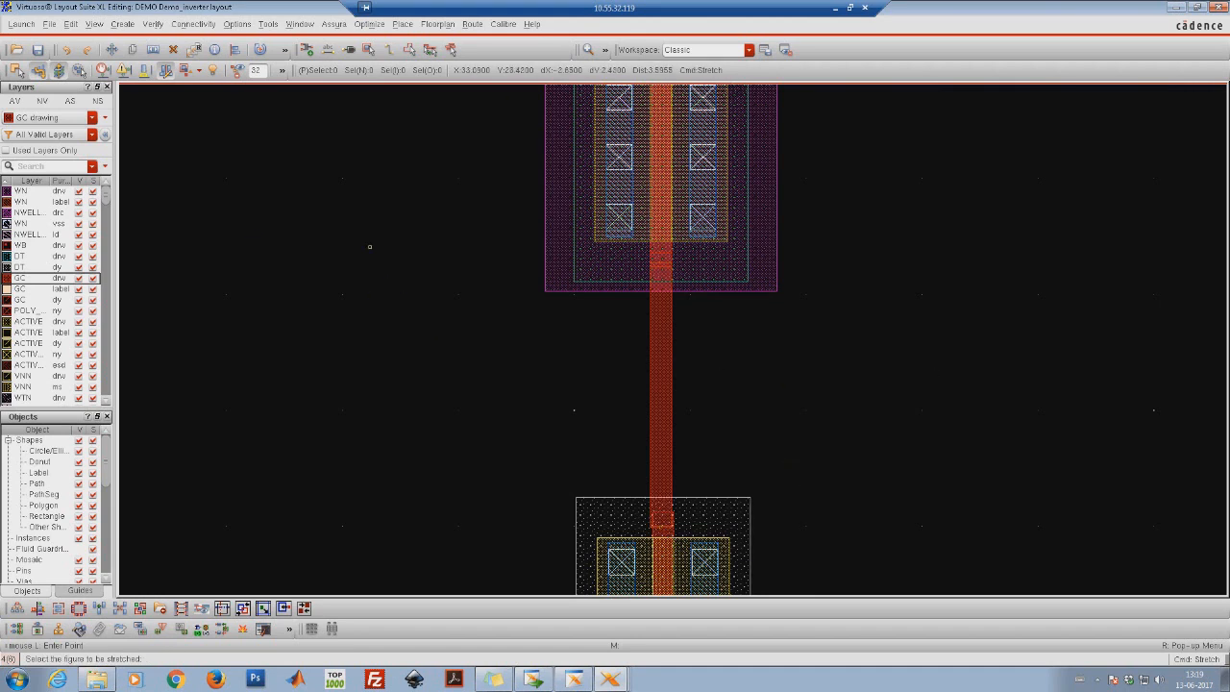
key("Escape")
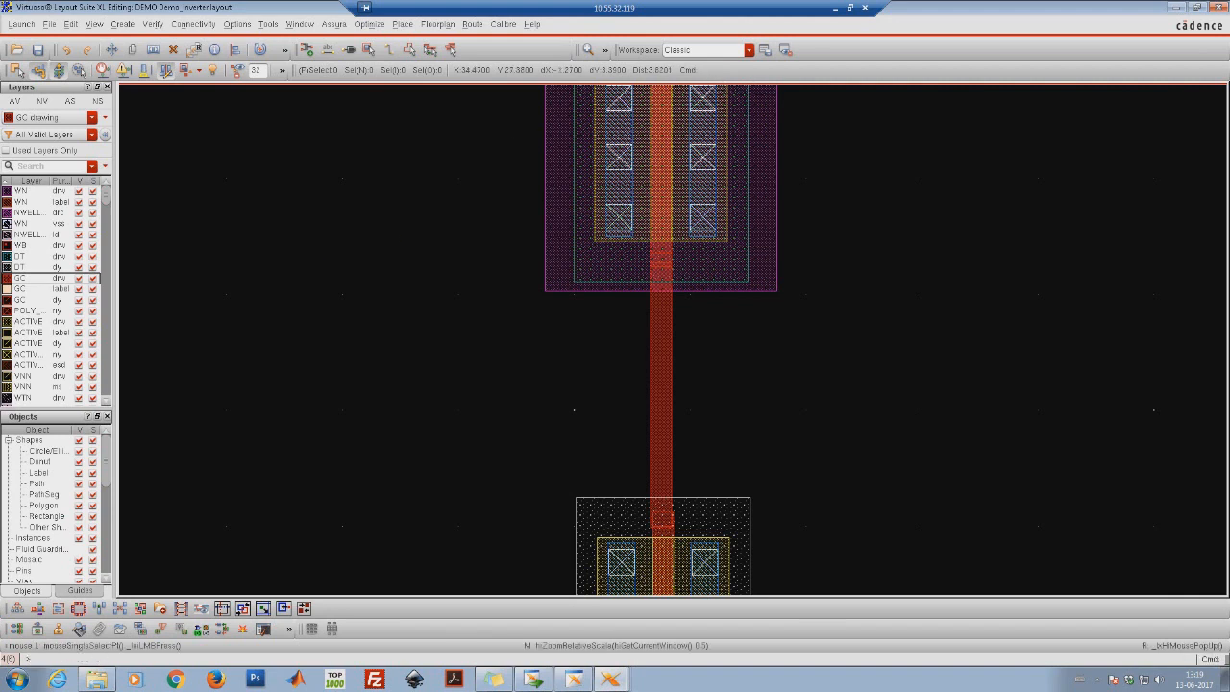
Inspect the alignment of the stretched GC strip with the NMOS gate where they overlap
right_click_drag(513, 428, 849, 599)
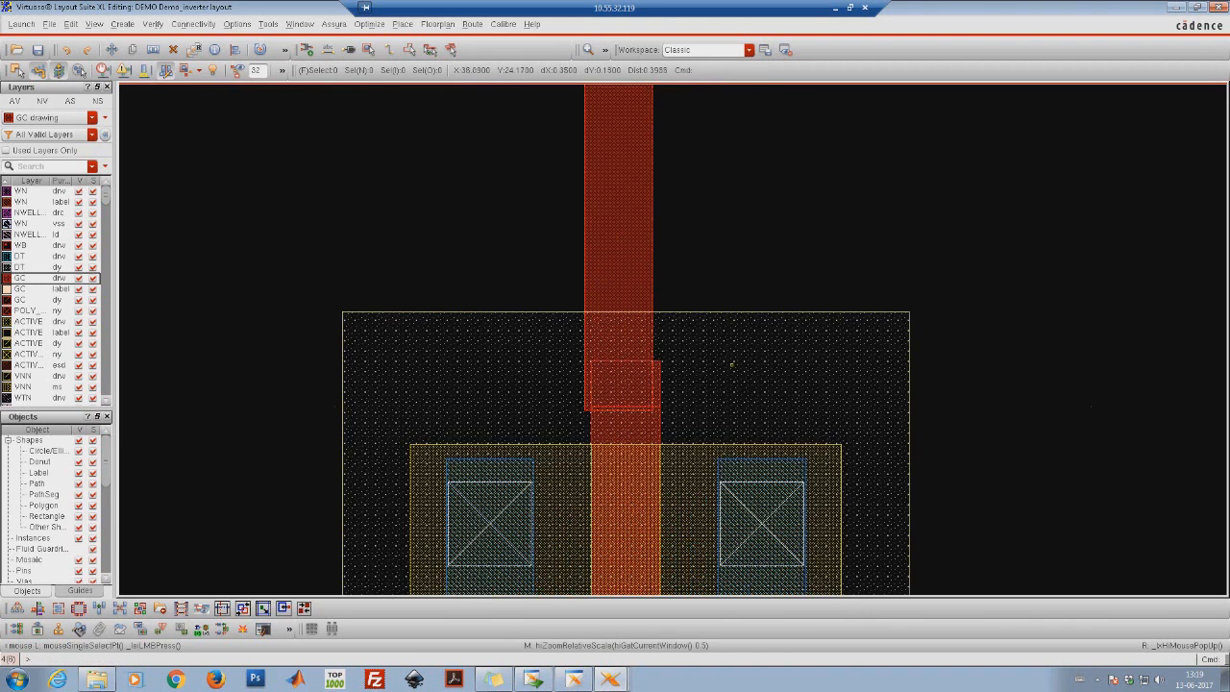
scroll(727, 372, "up", 5)
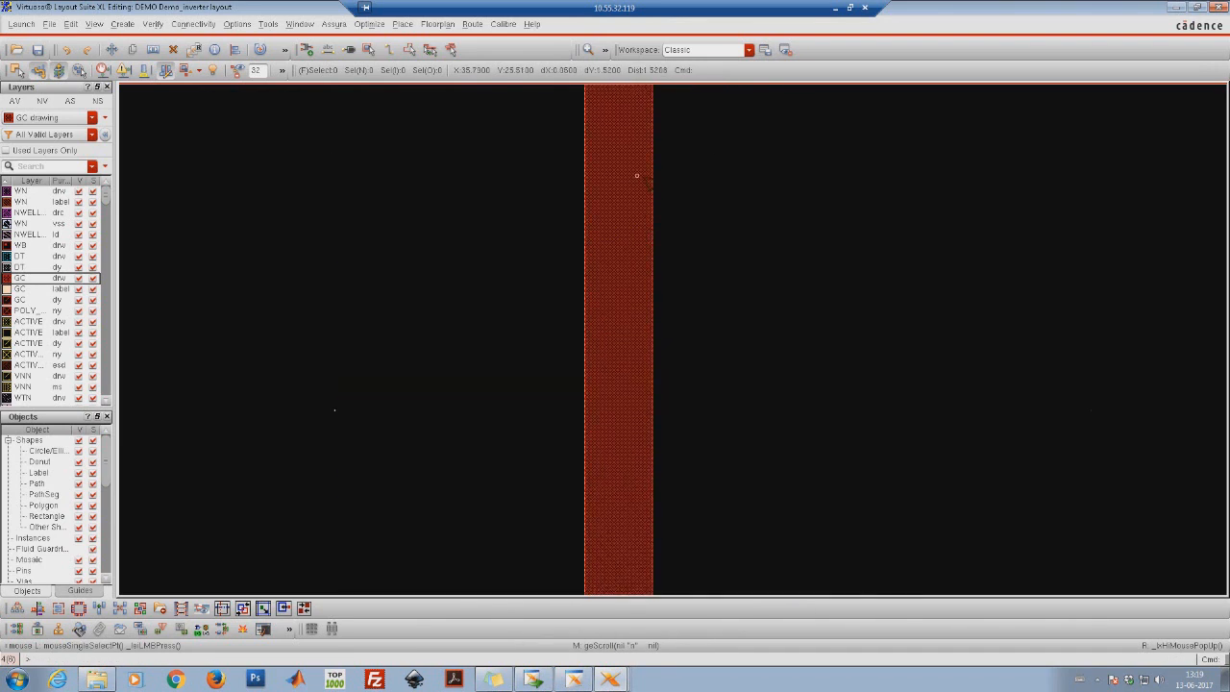
scroll(634, 366, "down", 5)
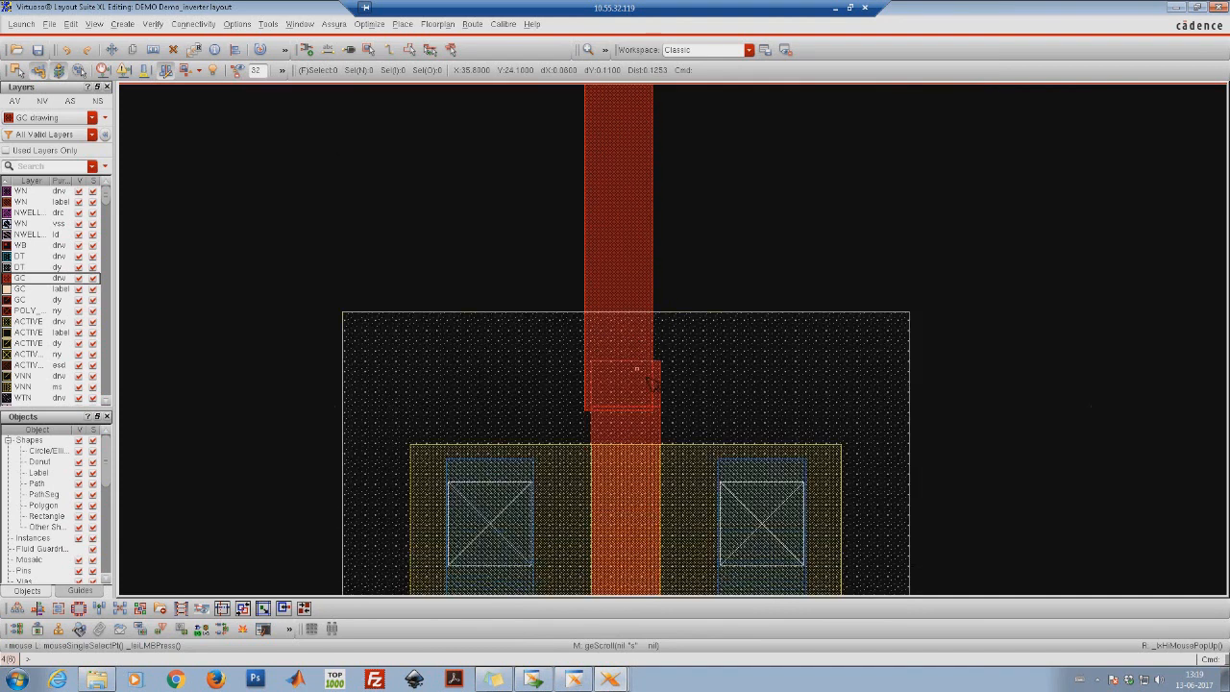
scroll(622, 393, "down", 1)
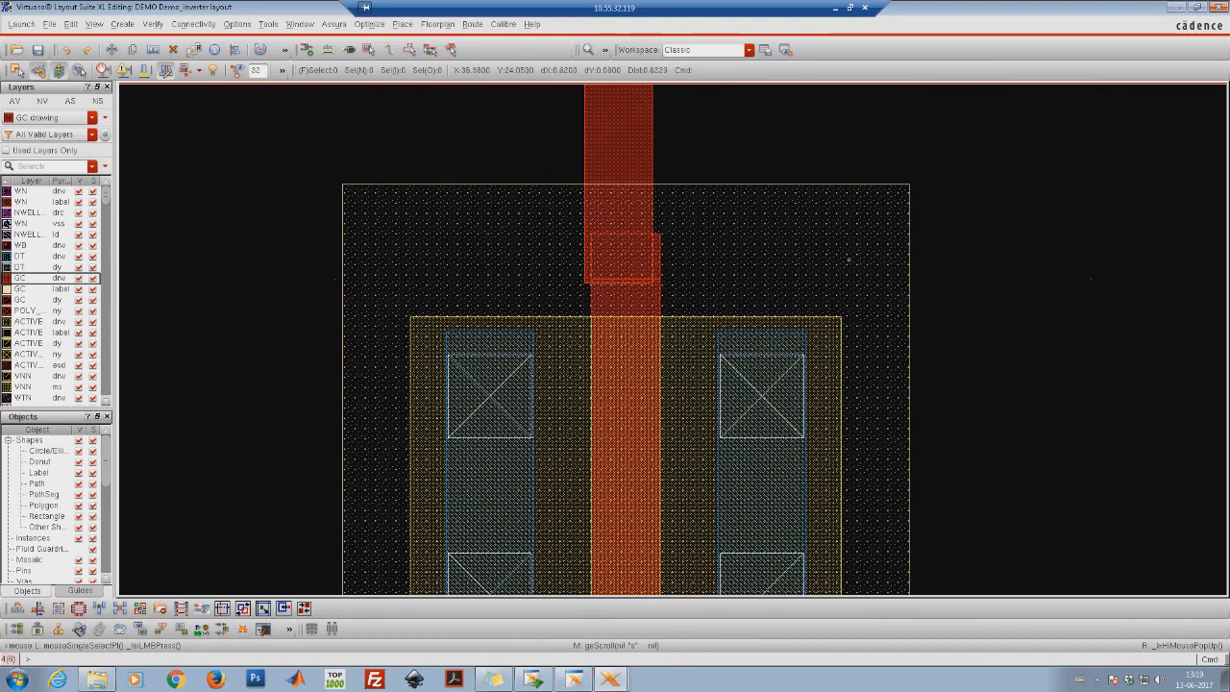
Move the NMOS instance 0.02 to the left so that its gate lines up with the GC strip
left_click(841, 228)
left_click(958, 210)
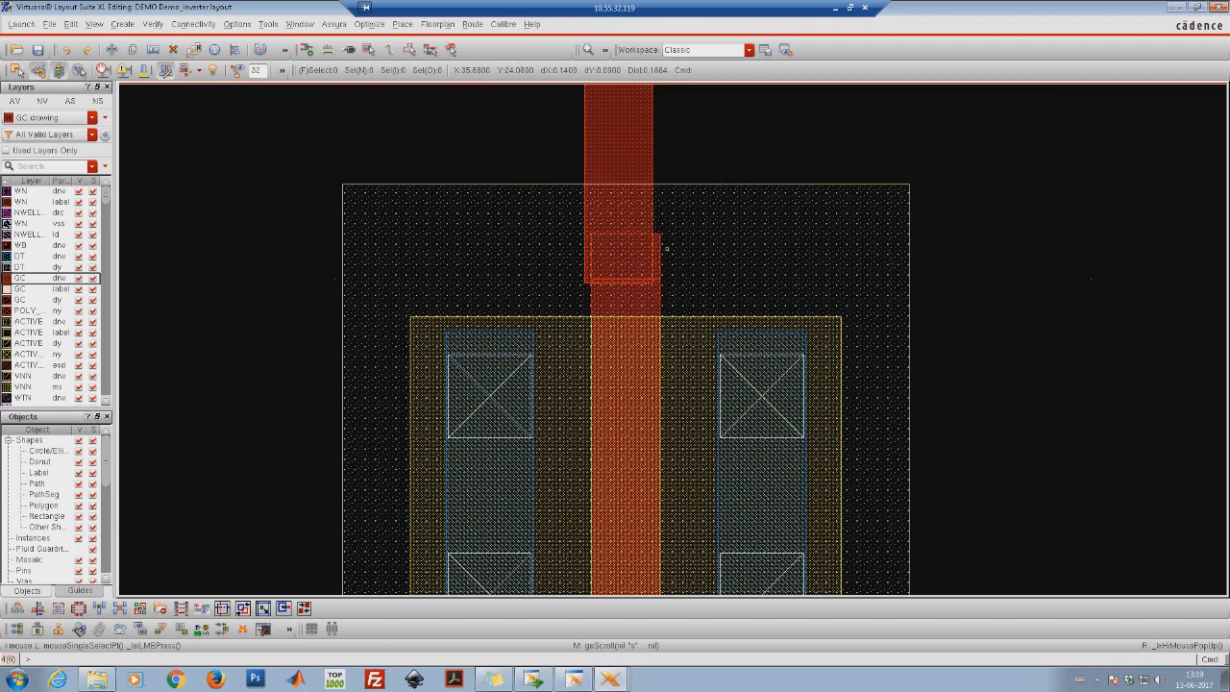
left_click(784, 211)
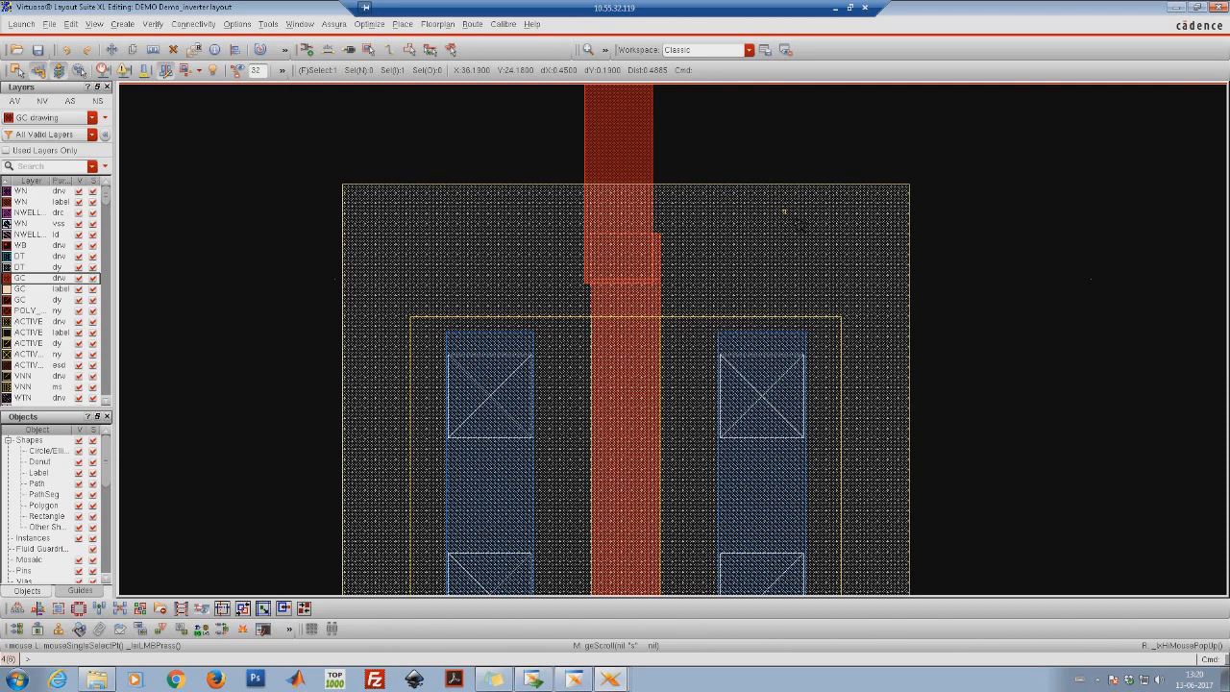
key("m")
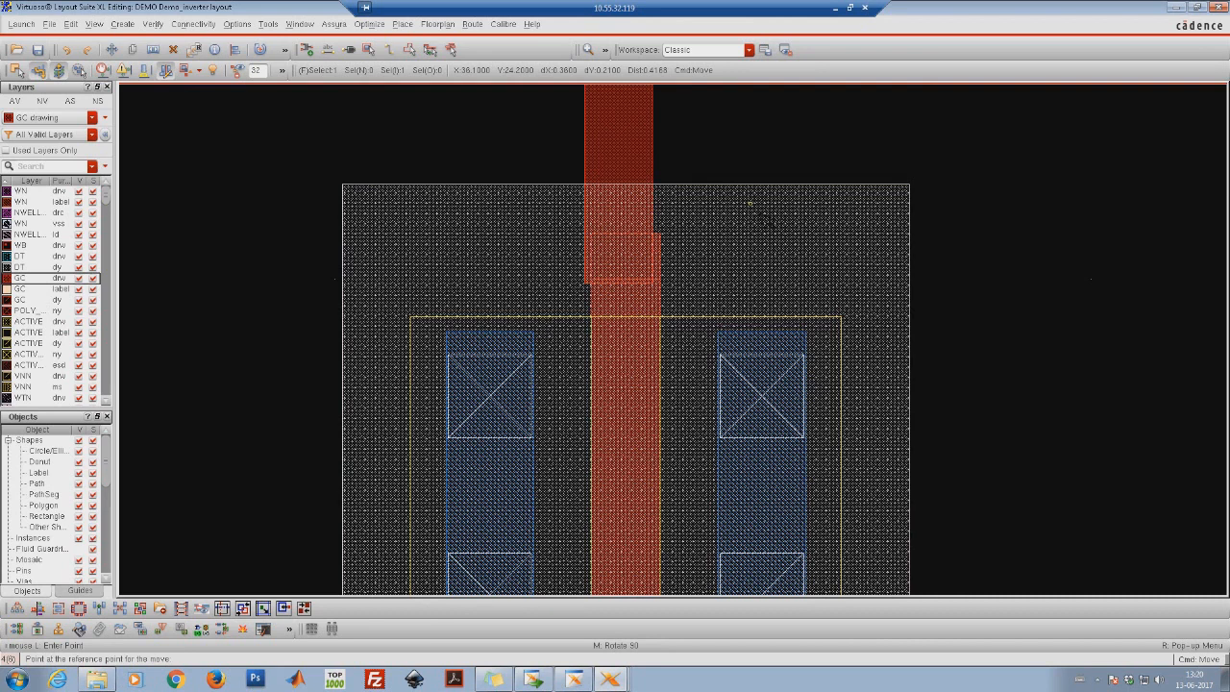
left_click(268, 24)
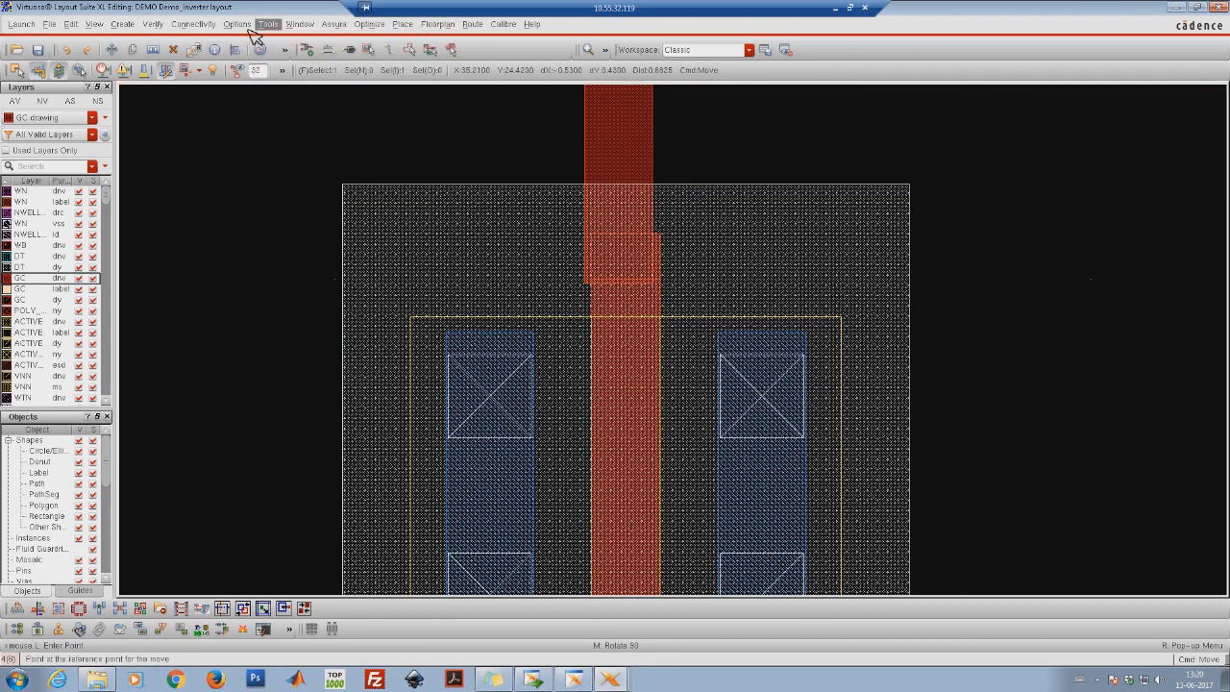
left_click(240, 25)
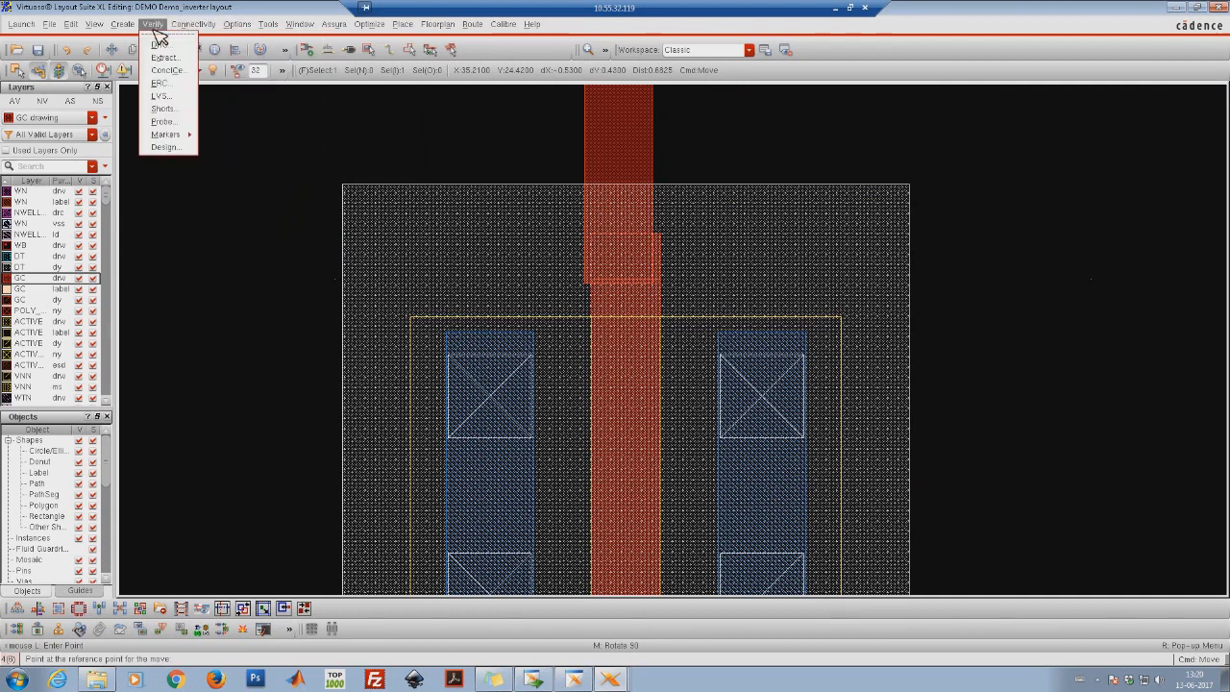
mouse_move(94, 24)
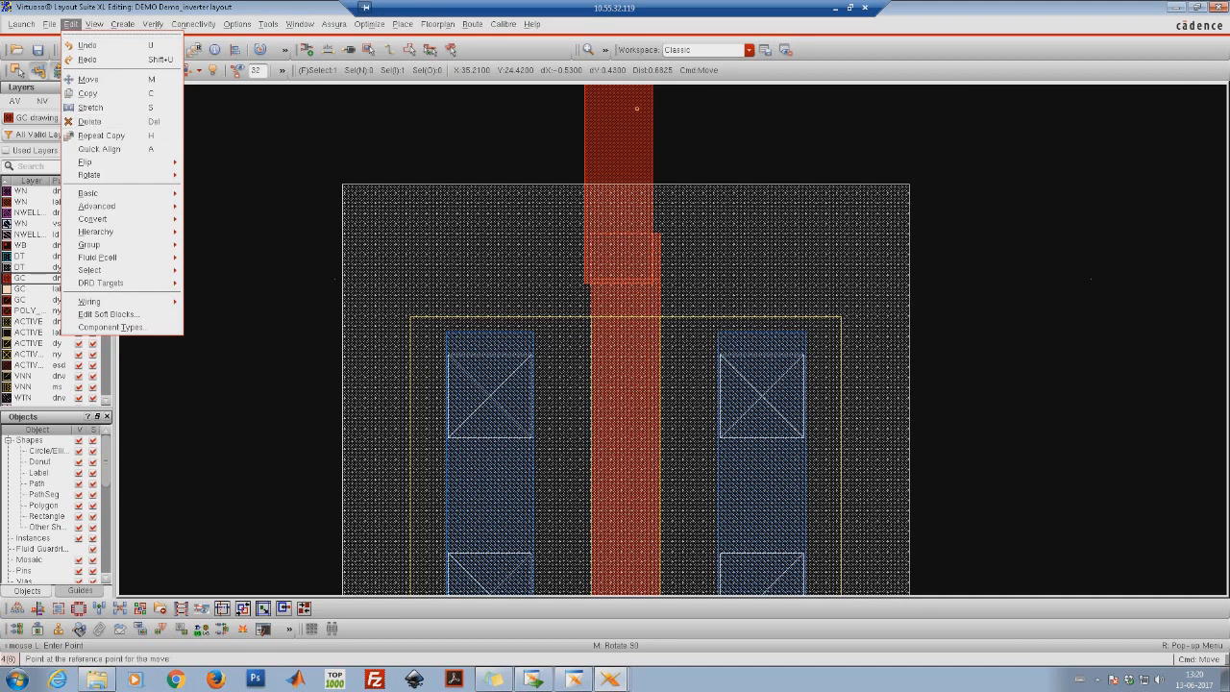
left_click(776, 119)
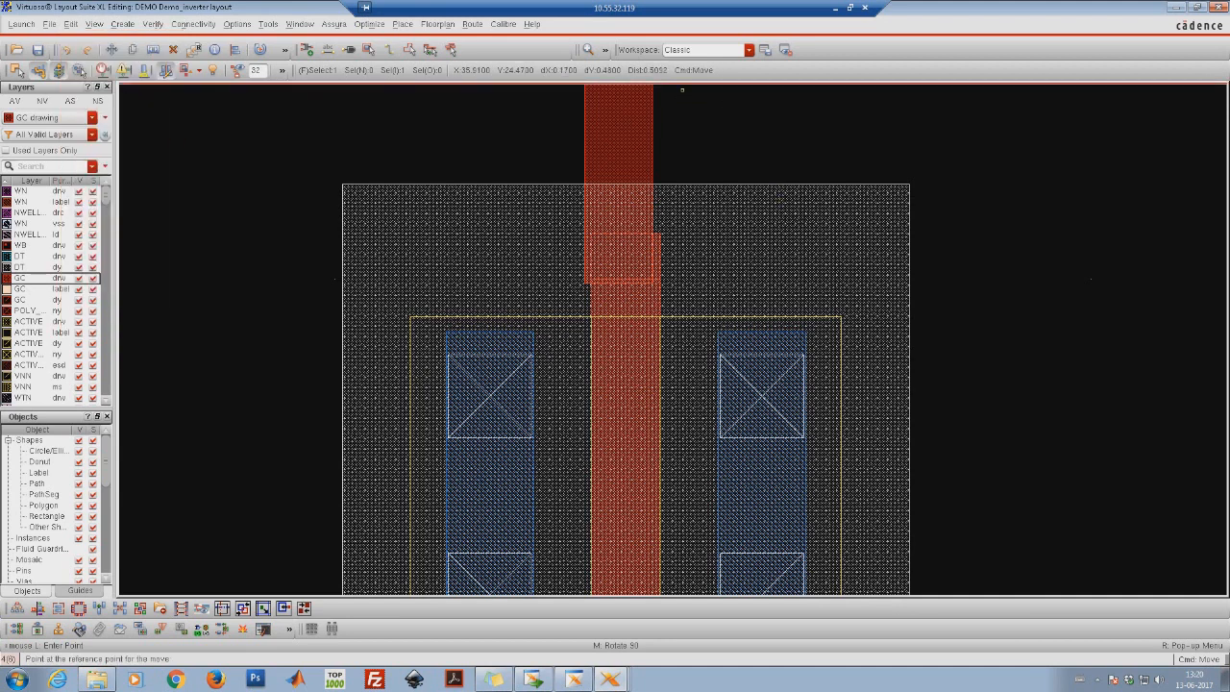
left_click(757, 216)
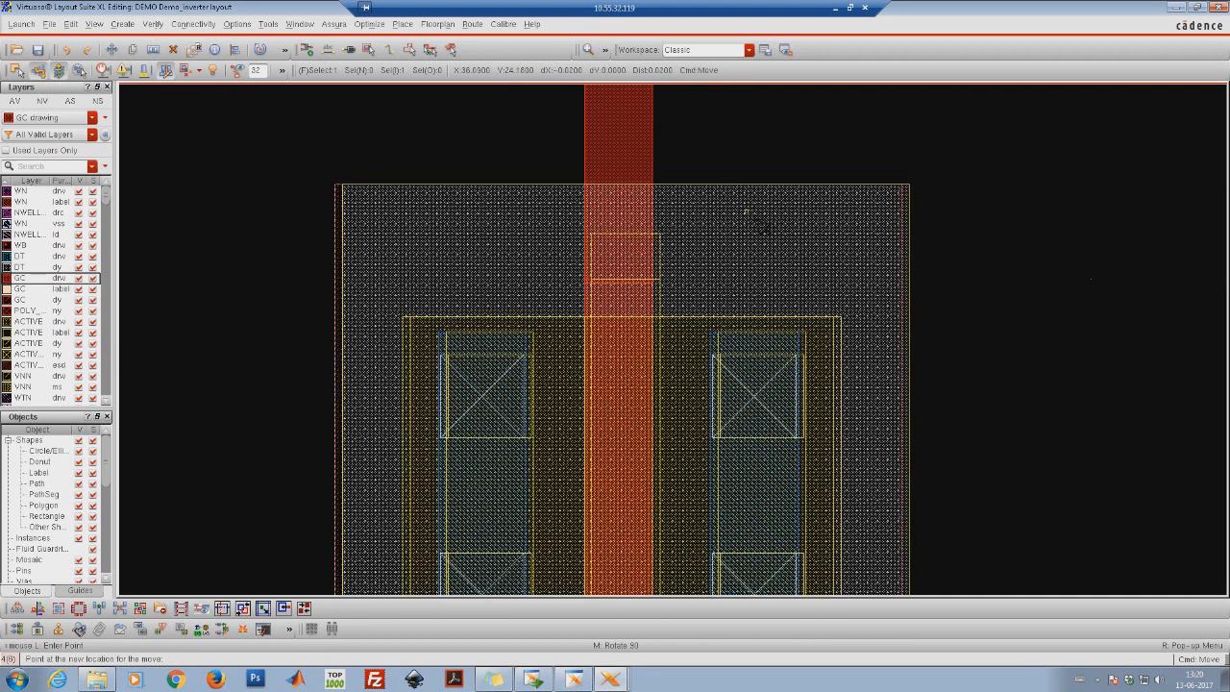
left_click(748, 213)
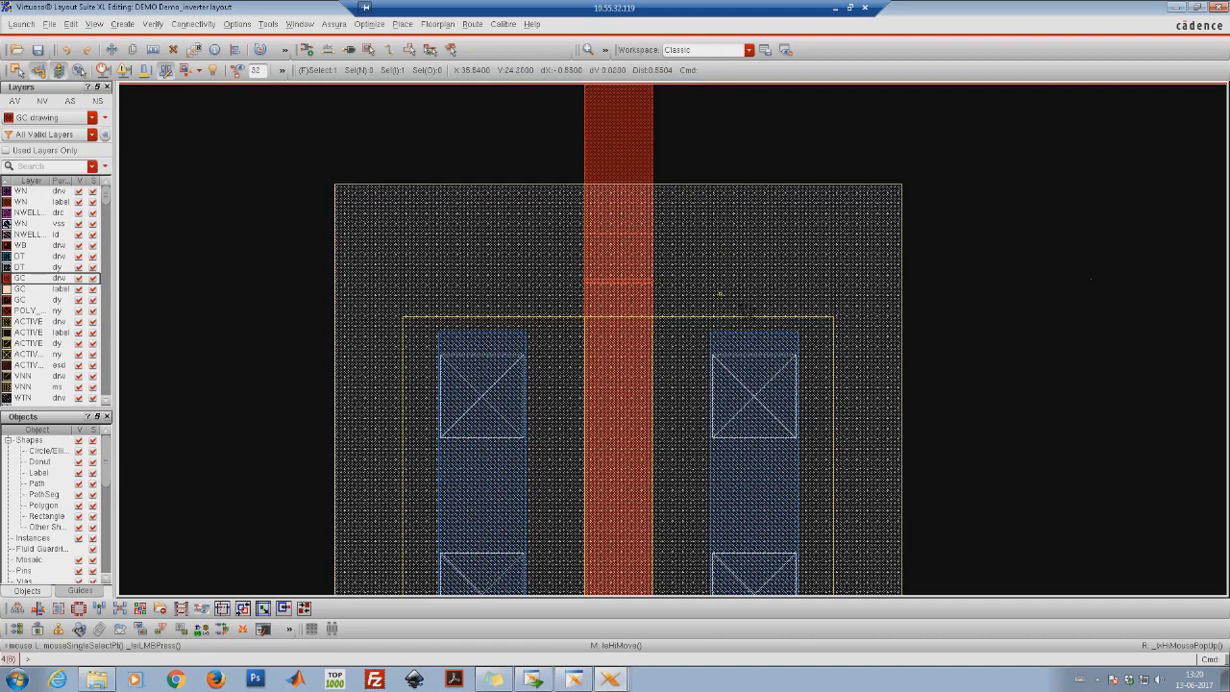
scroll(746, 309, "up", 3)
scroll(763, 260, "down", 2)
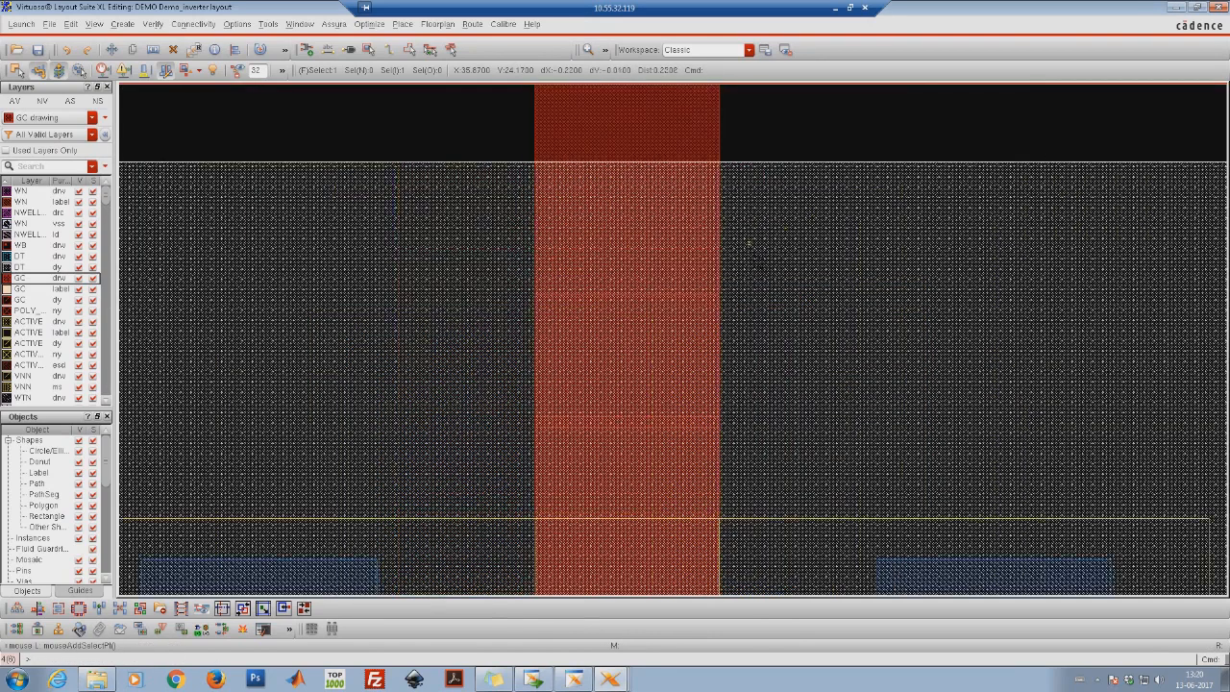
scroll(685, 210, "down", 1)
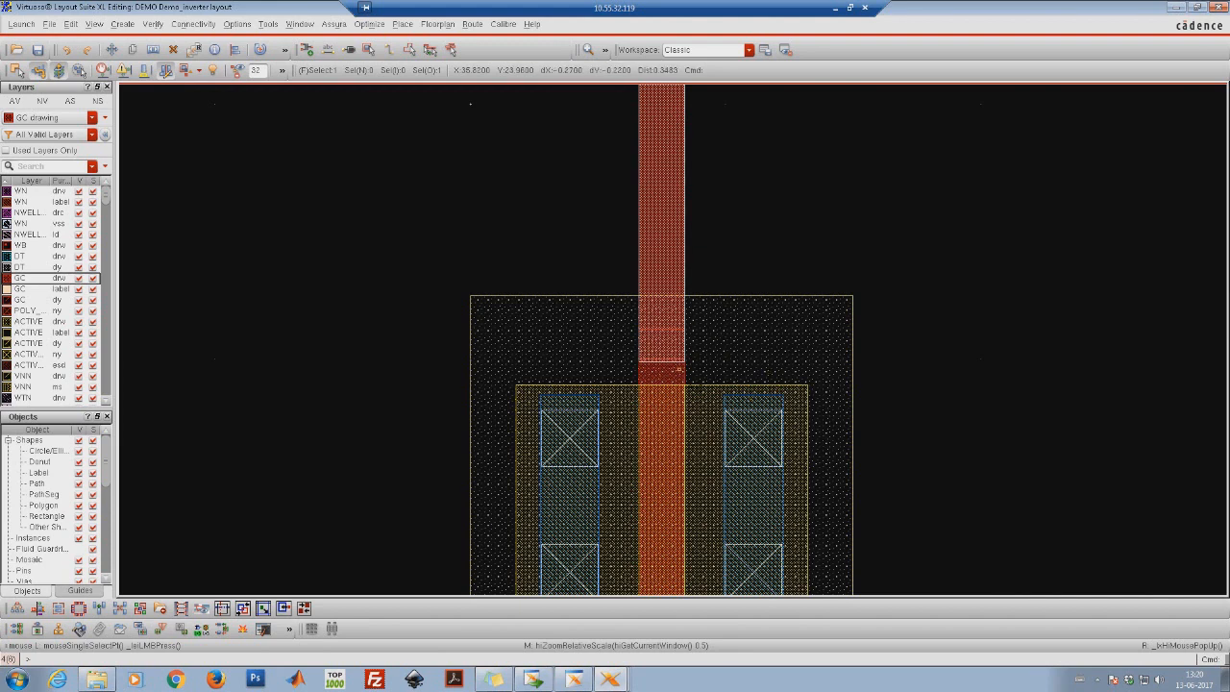
key("f")
left_click(743, 390)
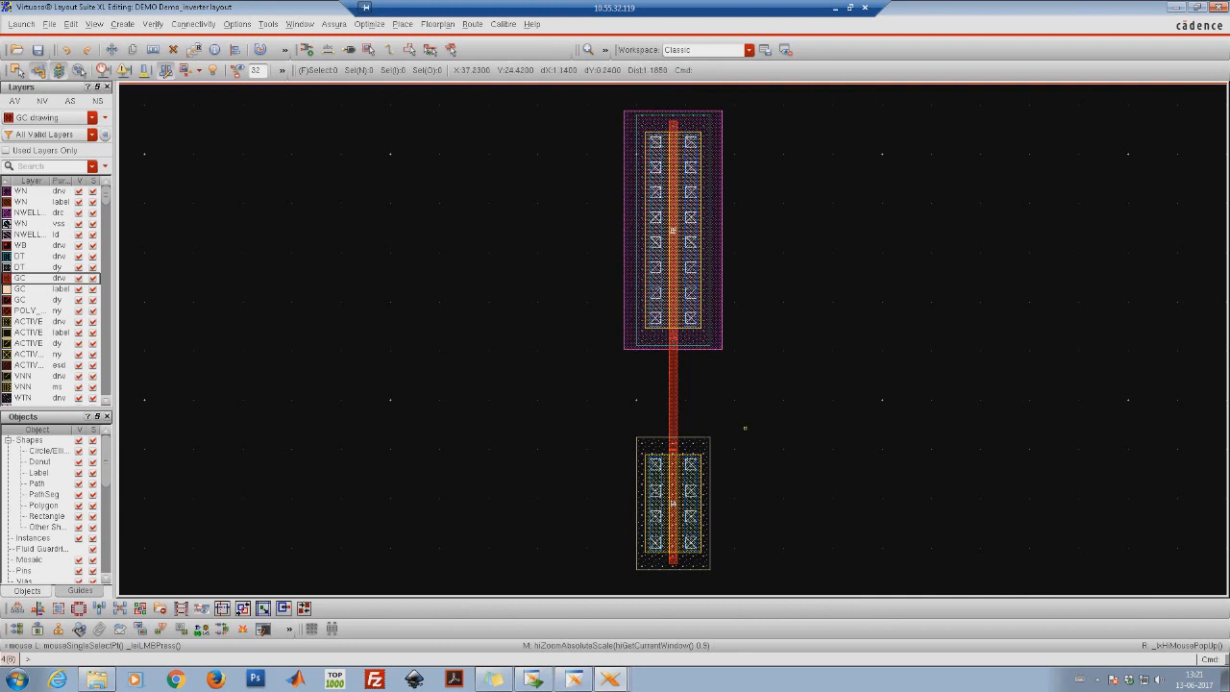
Make M1 drawing the active layer and inspect the M1 edge at the PMOS's lowest right-hand contact
right_click_drag(645, 258, 725, 483)
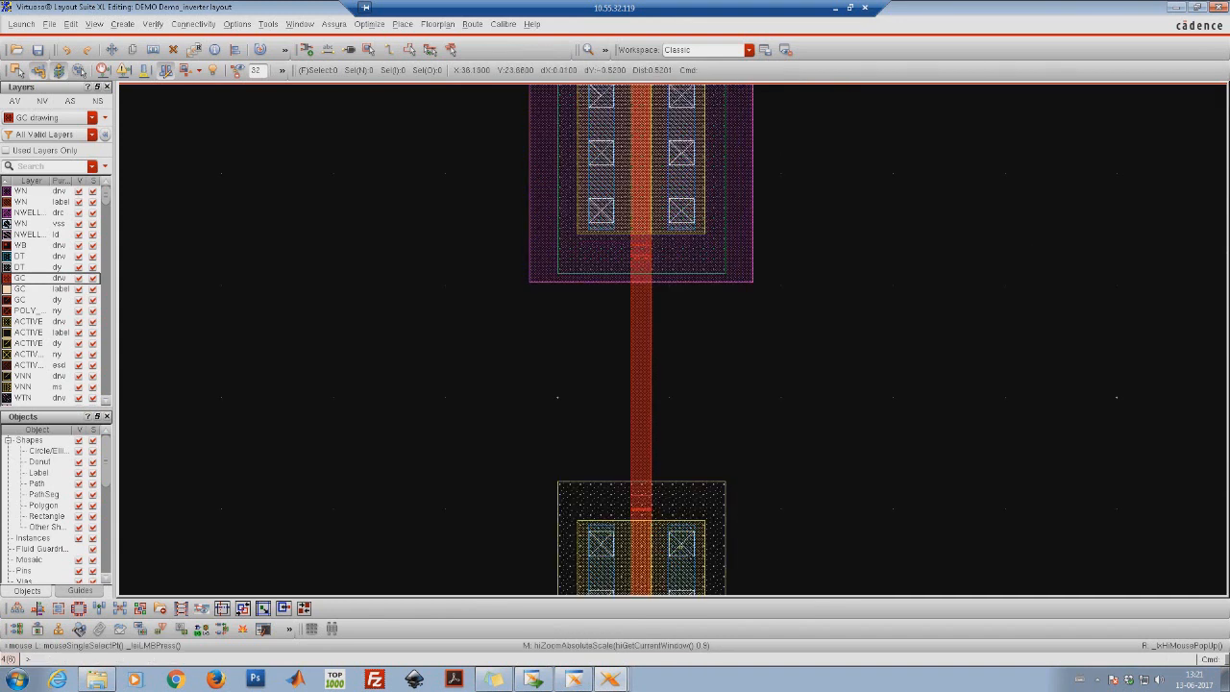
right_click_drag(622, 146, 740, 278)
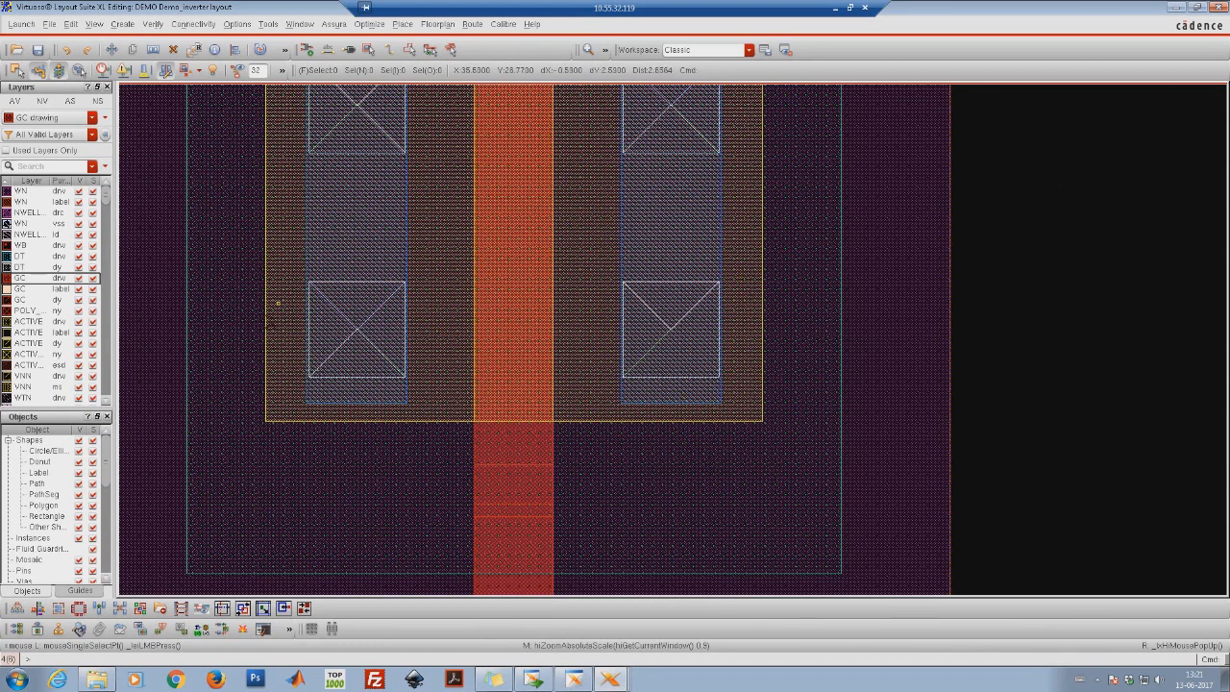
left_click_drag(107, 203, 114, 228)
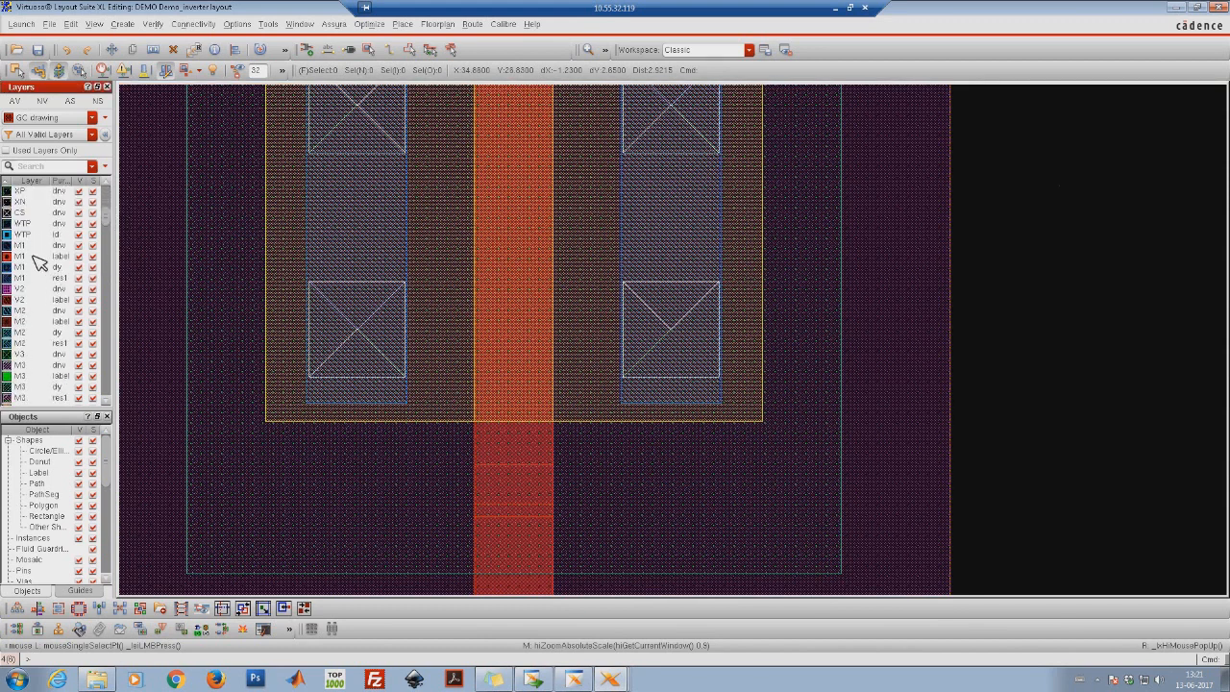
left_click(32, 246)
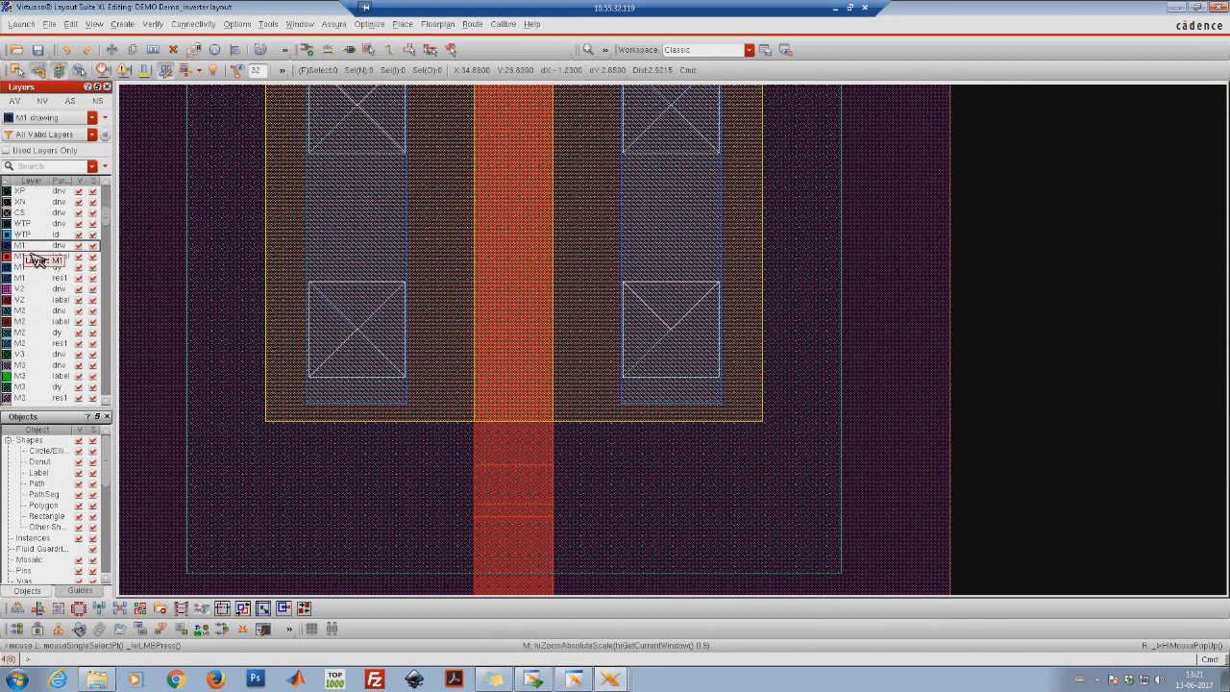
key("z")
left_click(588, 279)
left_click(739, 445)
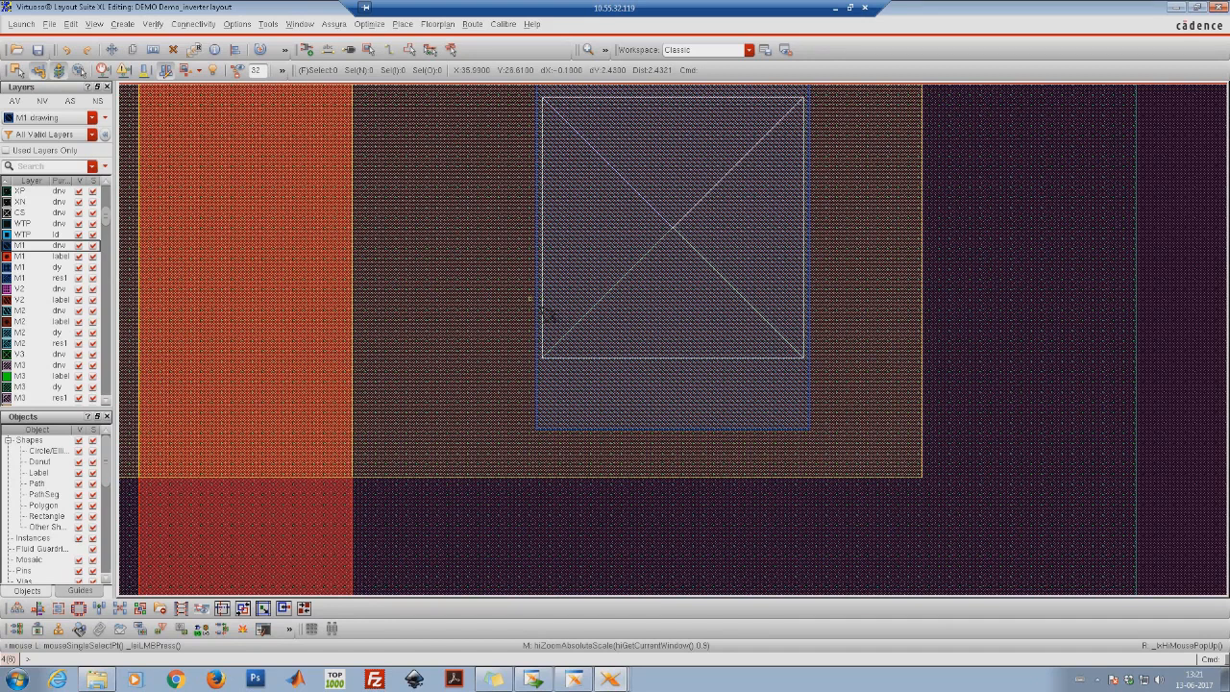
right_click_drag(518, 274, 575, 329)
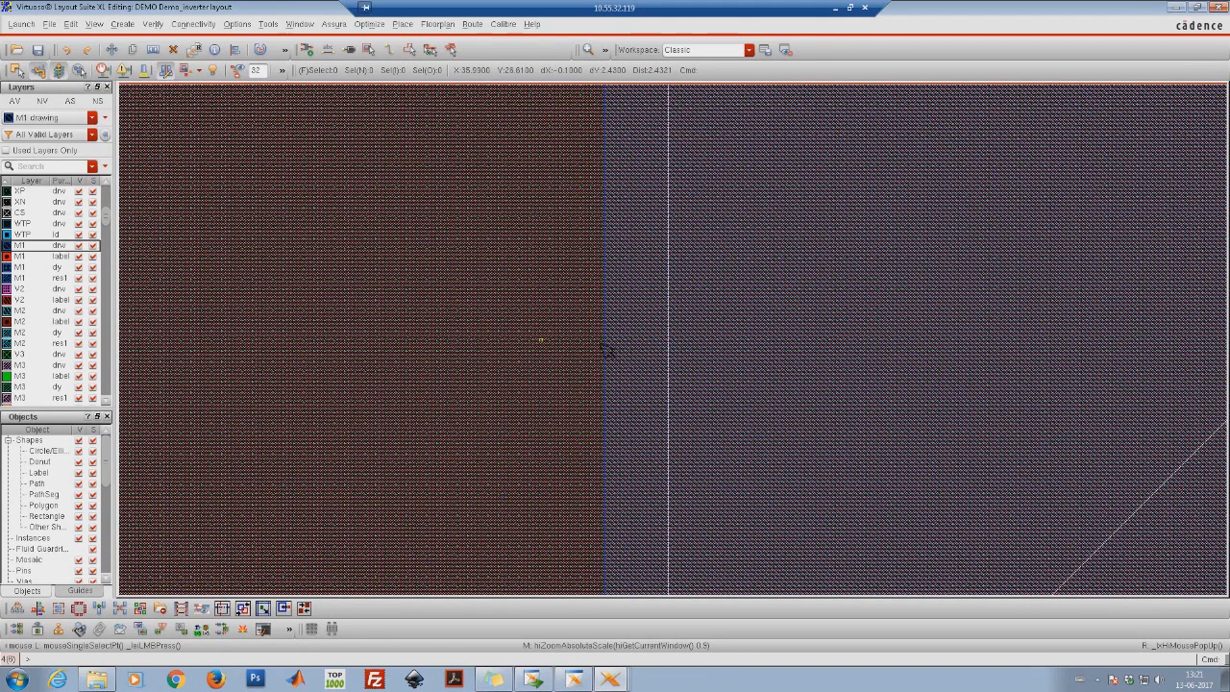
Set the X and Y snap spacing to 0.005 in the display options
key("e")
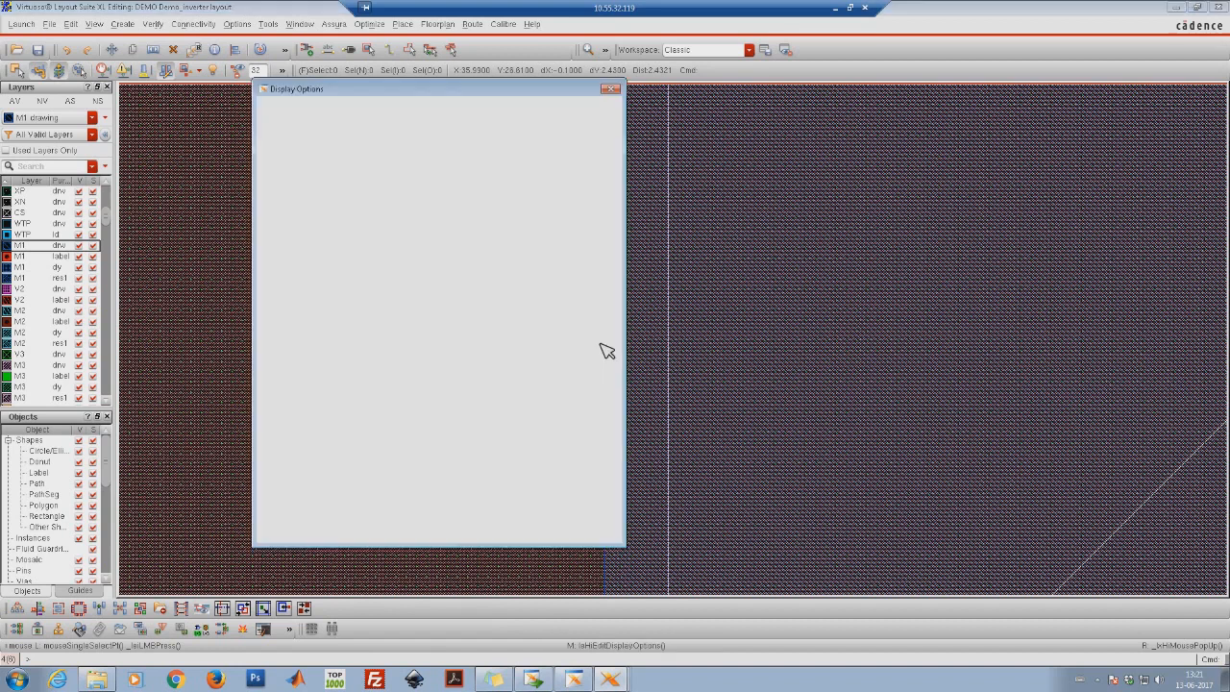
left_click(590, 194)
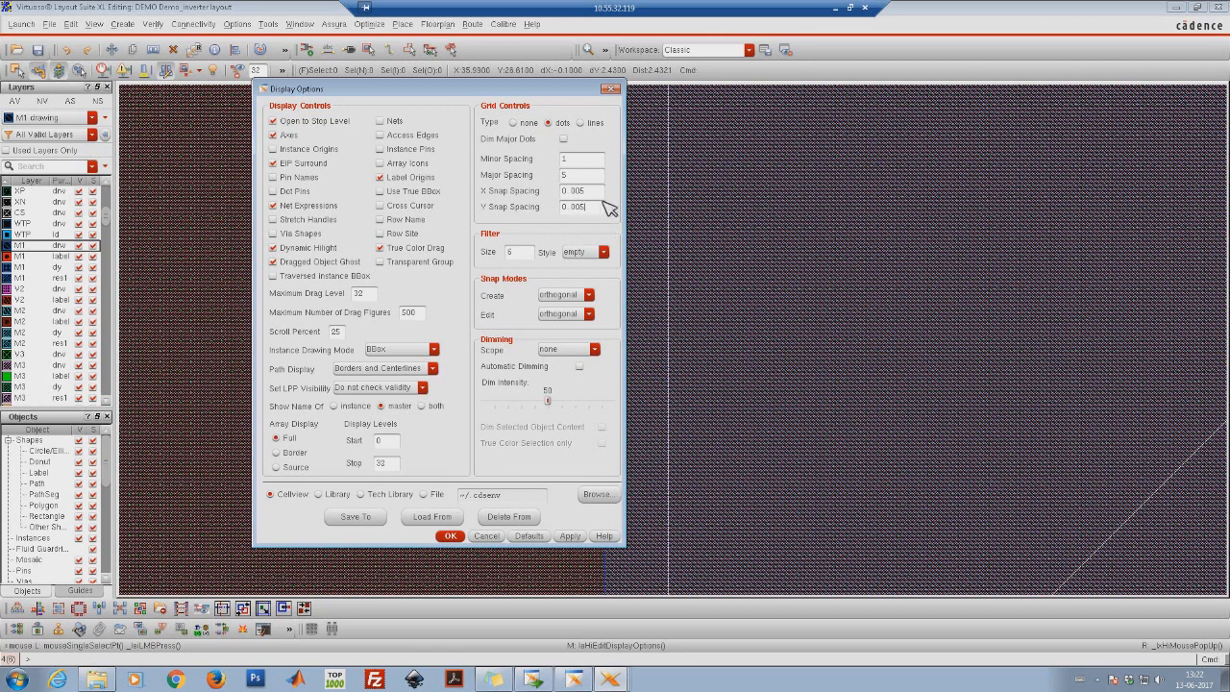
left_click(451, 536)
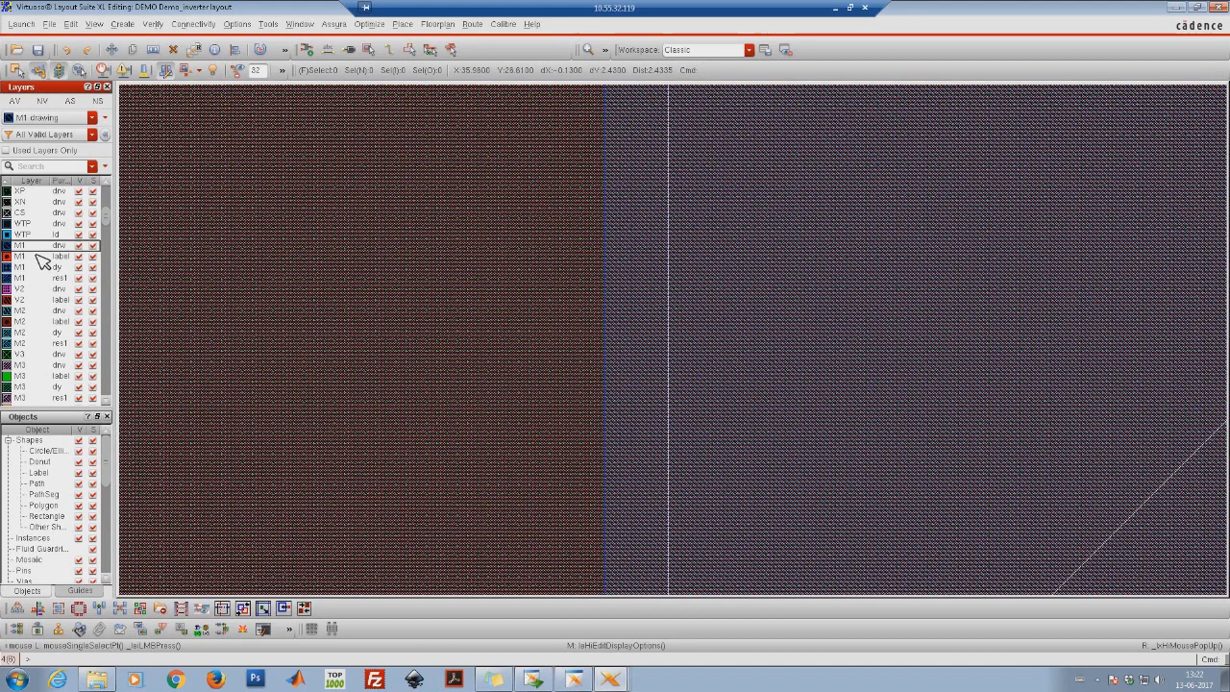
Draw an M1 rectangle about 0.235 wide and 0.86 high from the PMOS's lowest right-hand contact down past the n-well
key("r")
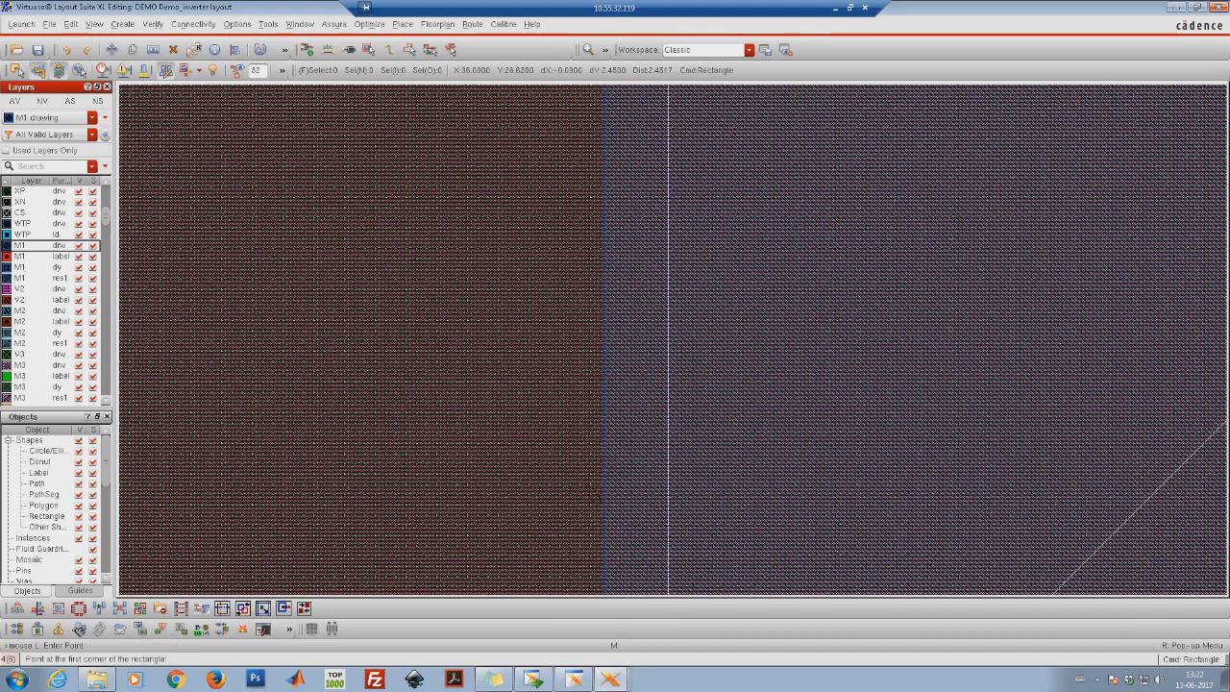
left_click(605, 406)
key("shift+z")
key("shift+z")
key("shift+z")
key("shift+z")
key("shift+z")
key("shift+z")
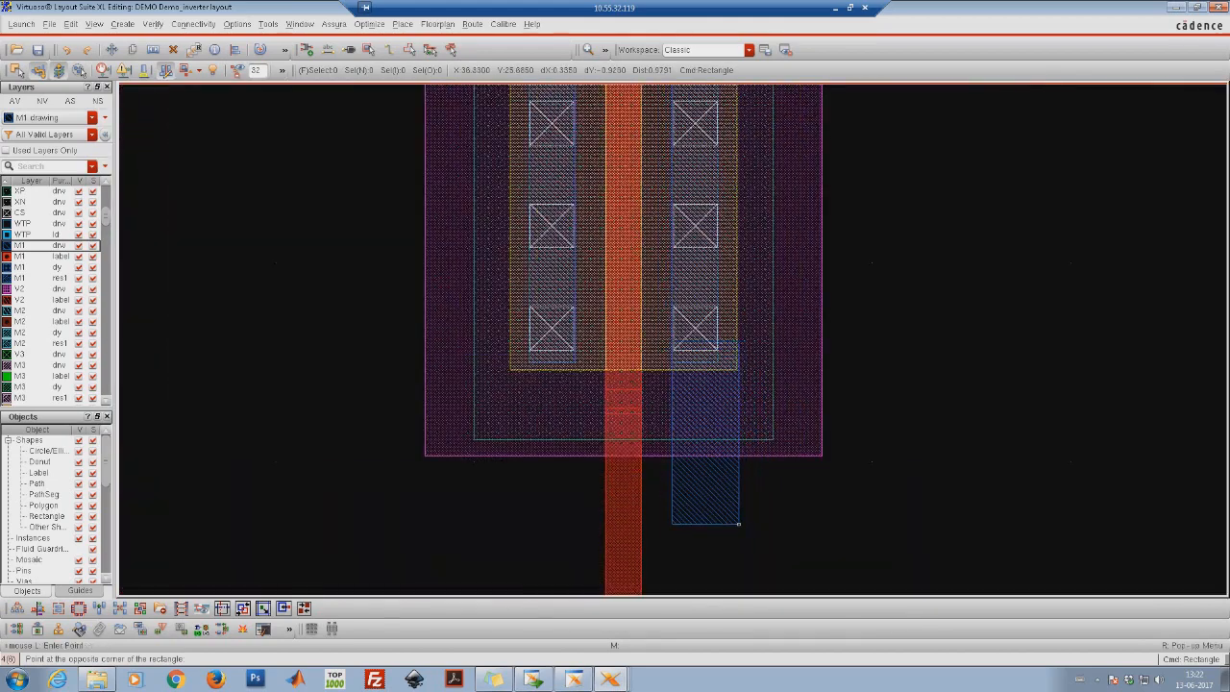
key("shift+z")
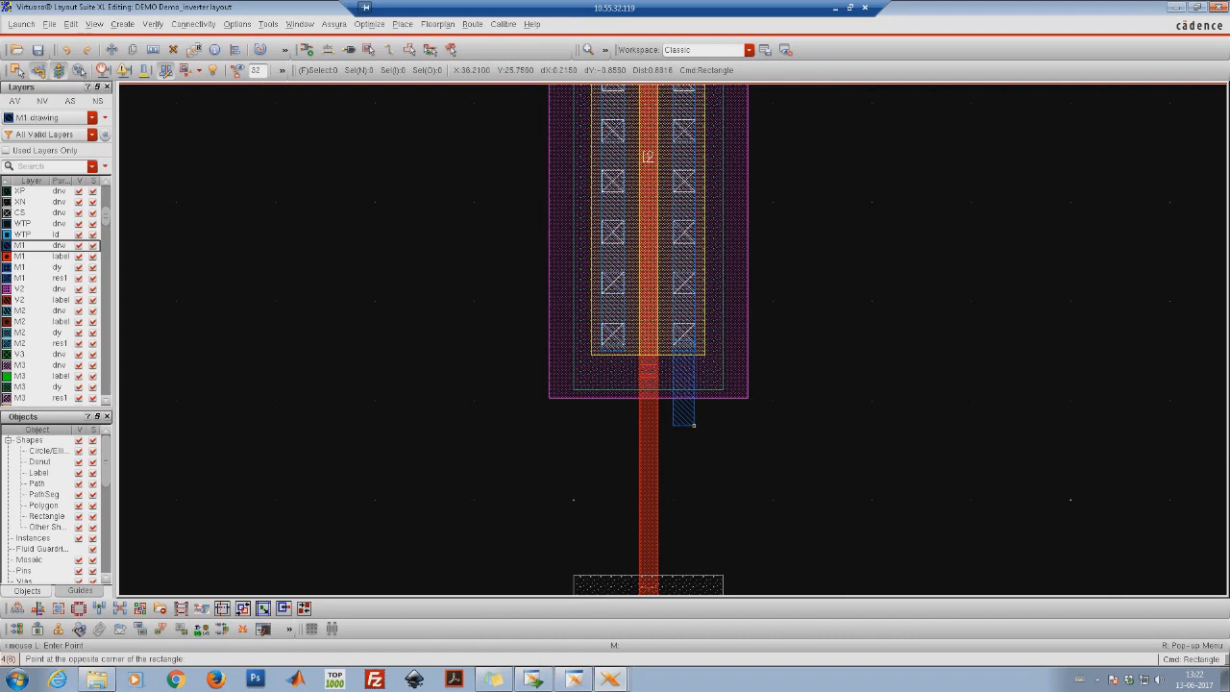
left_click(695, 423)
key("Escape")
Stretch the new M1 rectangle's right edge 0.005 inward so that it lines up with the PMOS contact's M1
right_click_drag(664, 312, 728, 388)
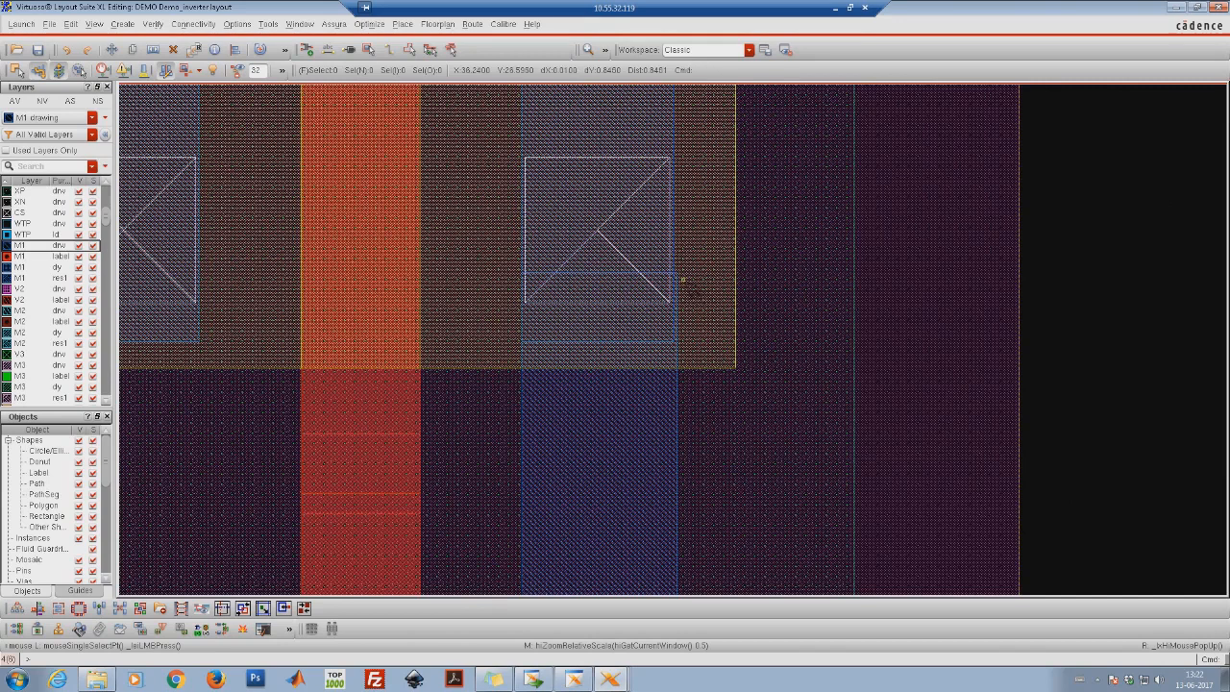
right_click_drag(637, 229, 703, 312)
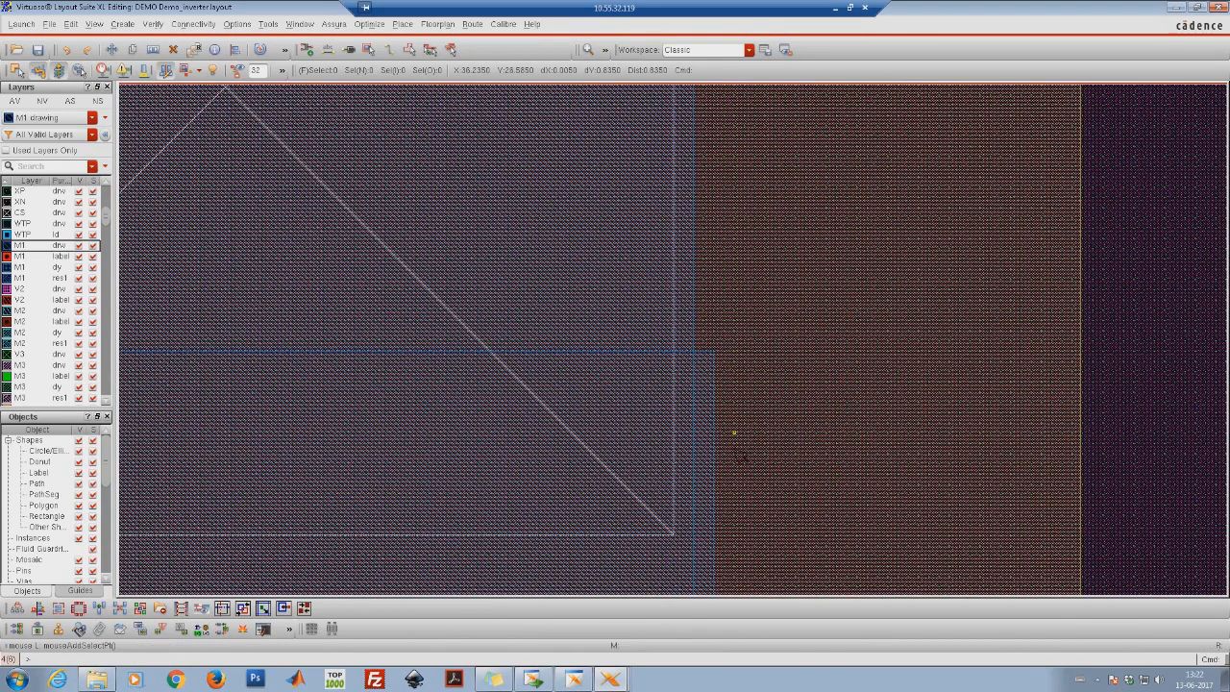
key("shift+z")
key("shift+z")
key("shift+z")
key("shift+z")
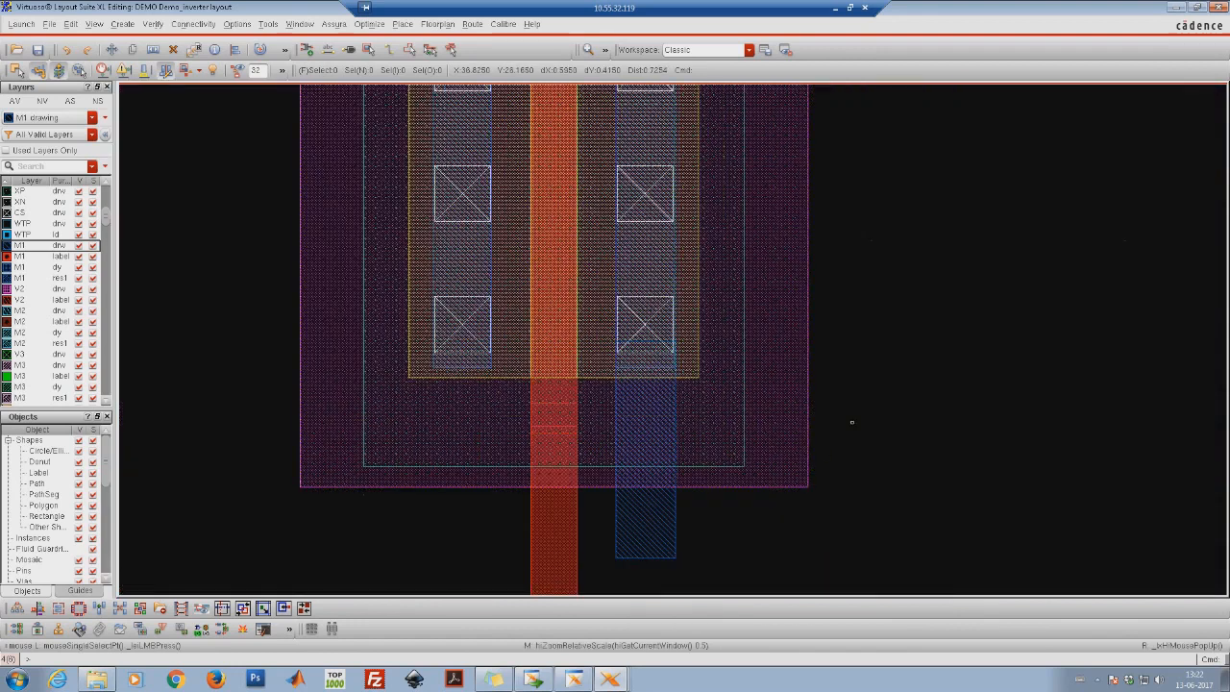
right_click(877, 385)
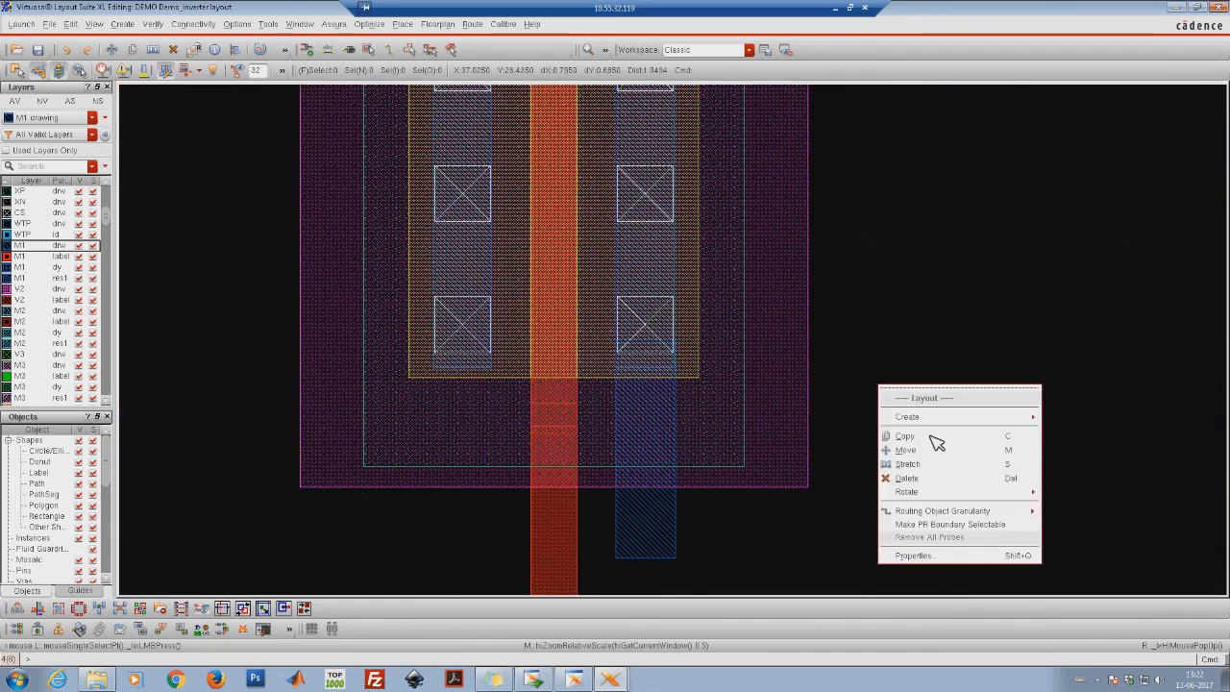
left_click(907, 464)
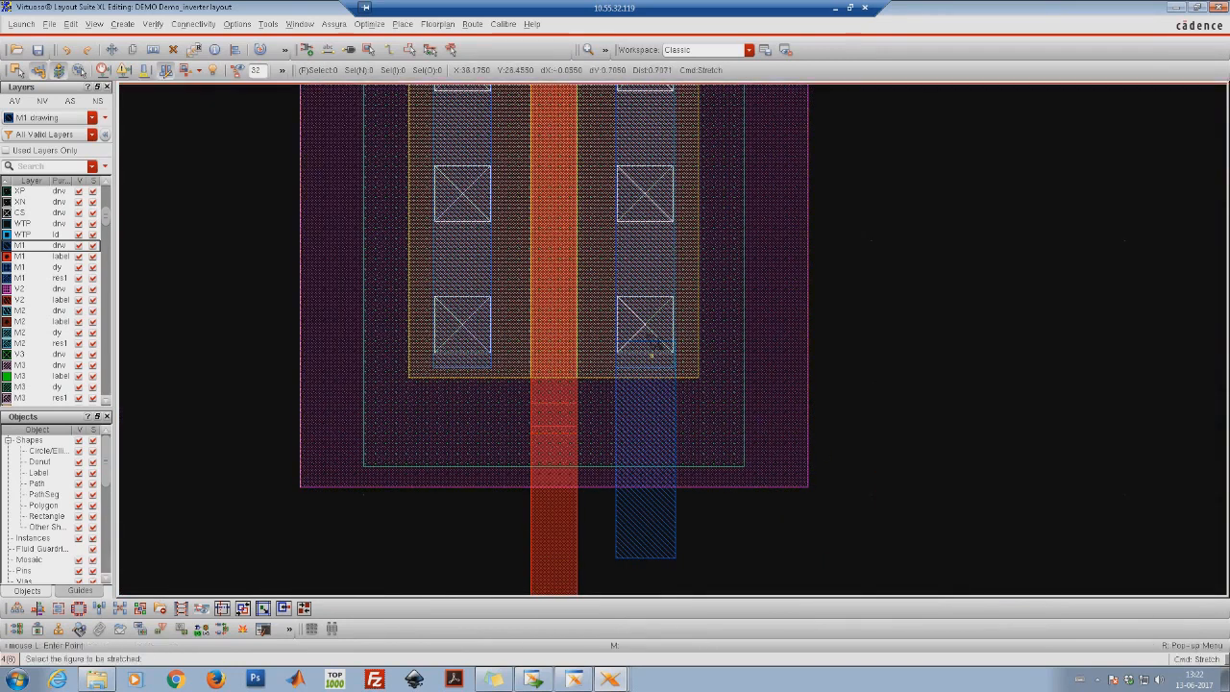
scroll(668, 381, "up", 3, "ctrl")
left_click(678, 430)
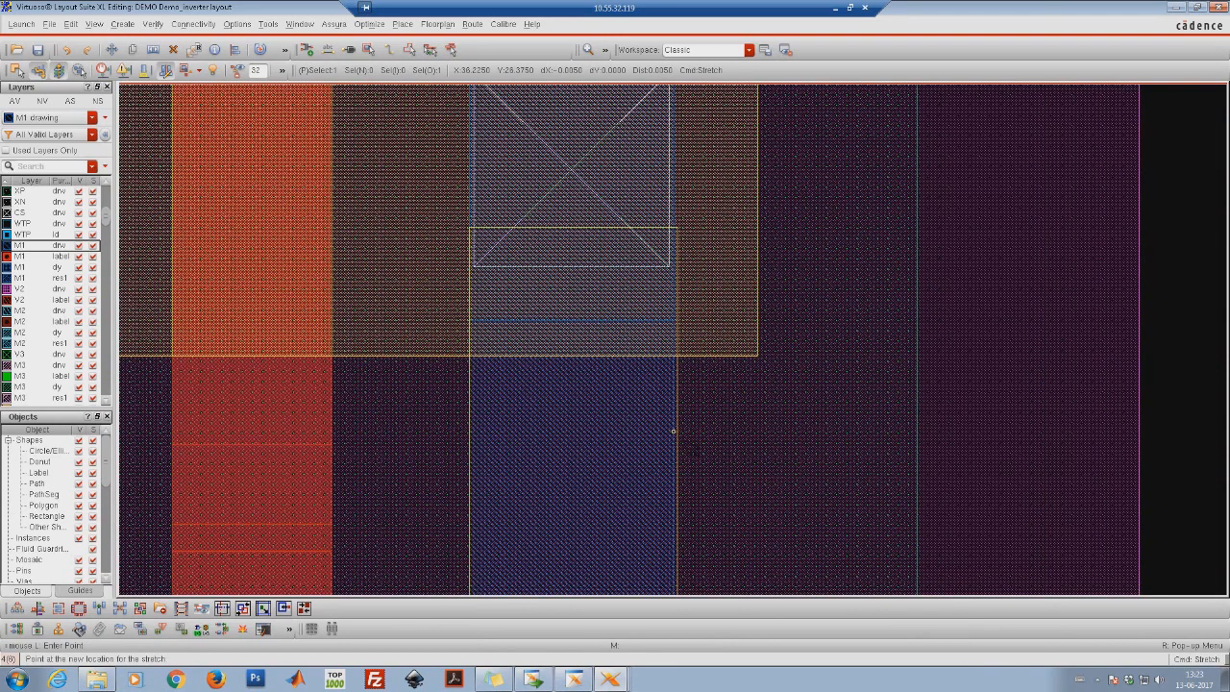
left_click(672, 430)
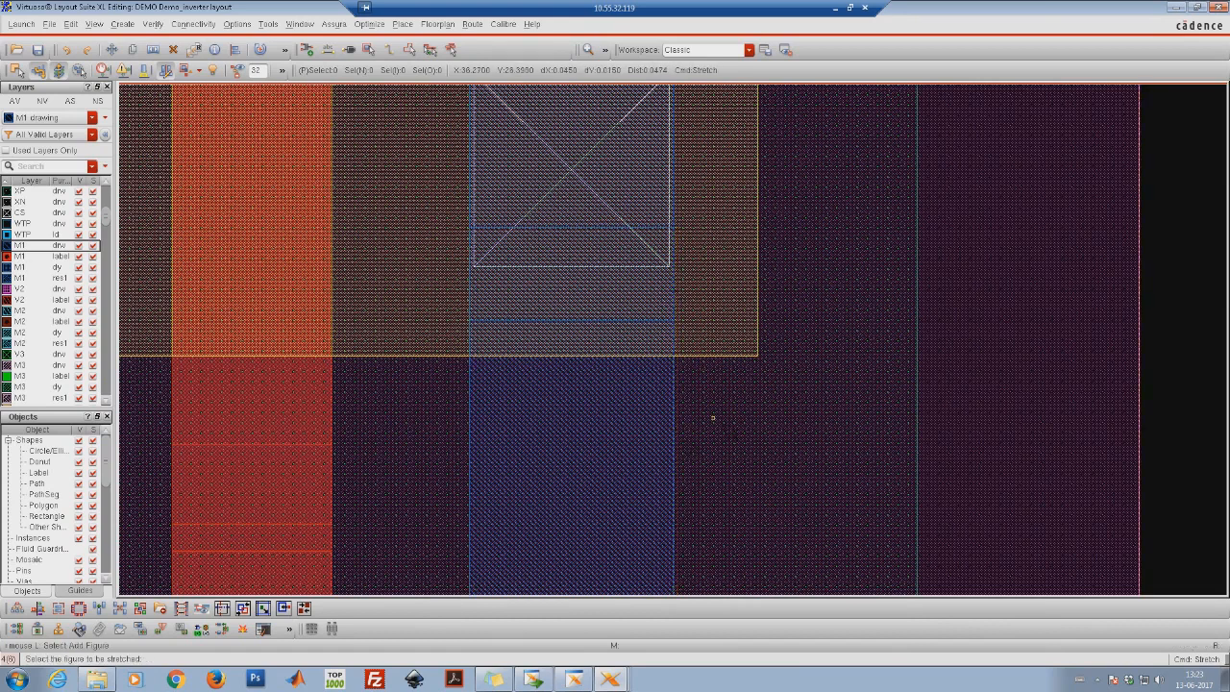
Stretch the M1 rectangle's lower edge about 2 downward so that it overlaps the NMOS's uppermost right-hand contact
key("shift+z")
key("shift+z")
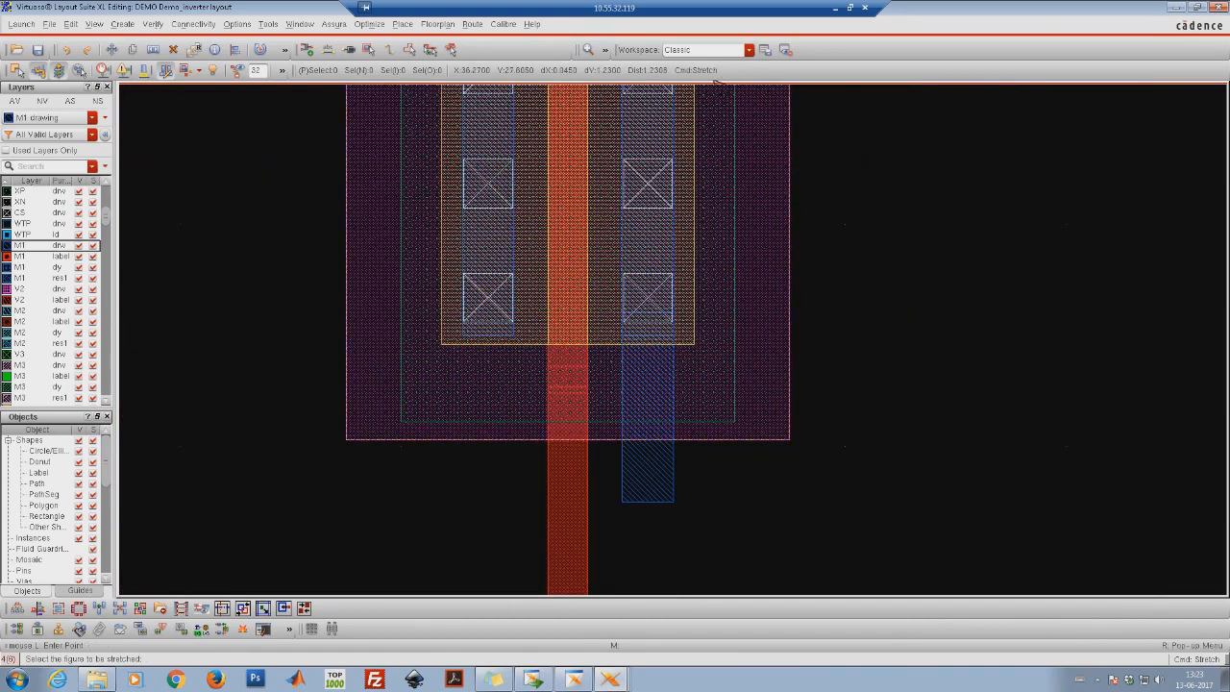
scroll(710, 312, "down", 2)
left_click(640, 373)
scroll(645, 411, "down", 6)
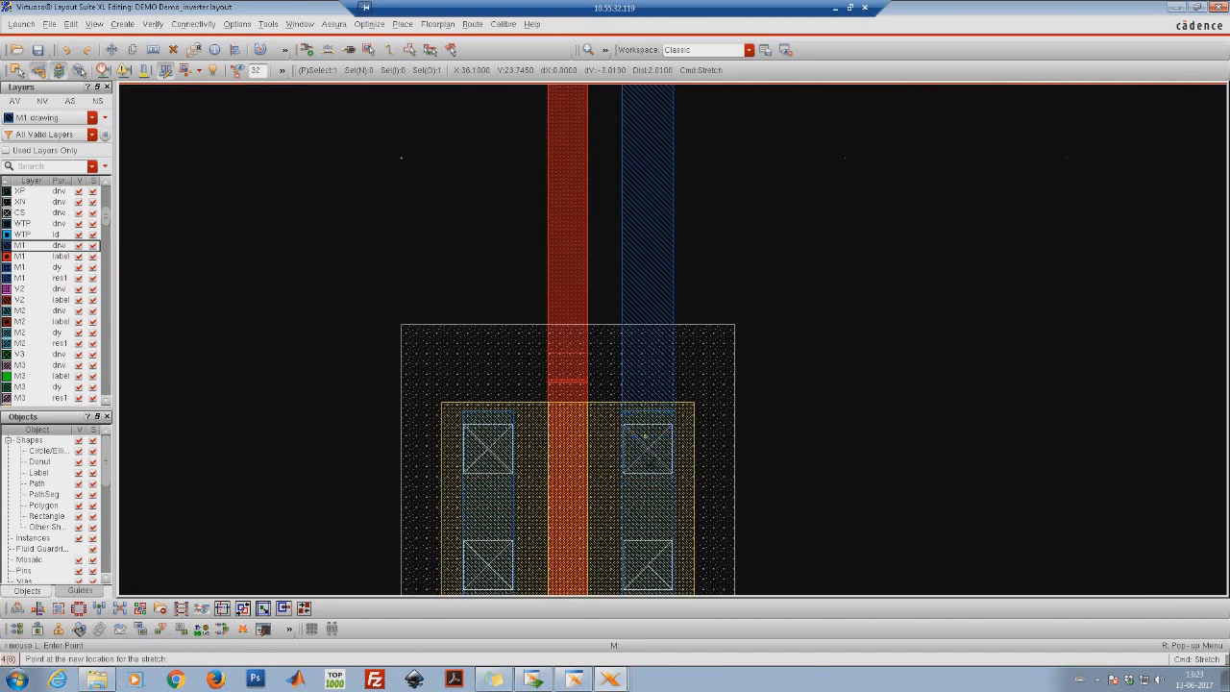
left_click(647, 448)
right_click_drag(604, 375, 704, 467)
scroll(744, 474, "down", 1)
scroll(745, 474, "down", 2)
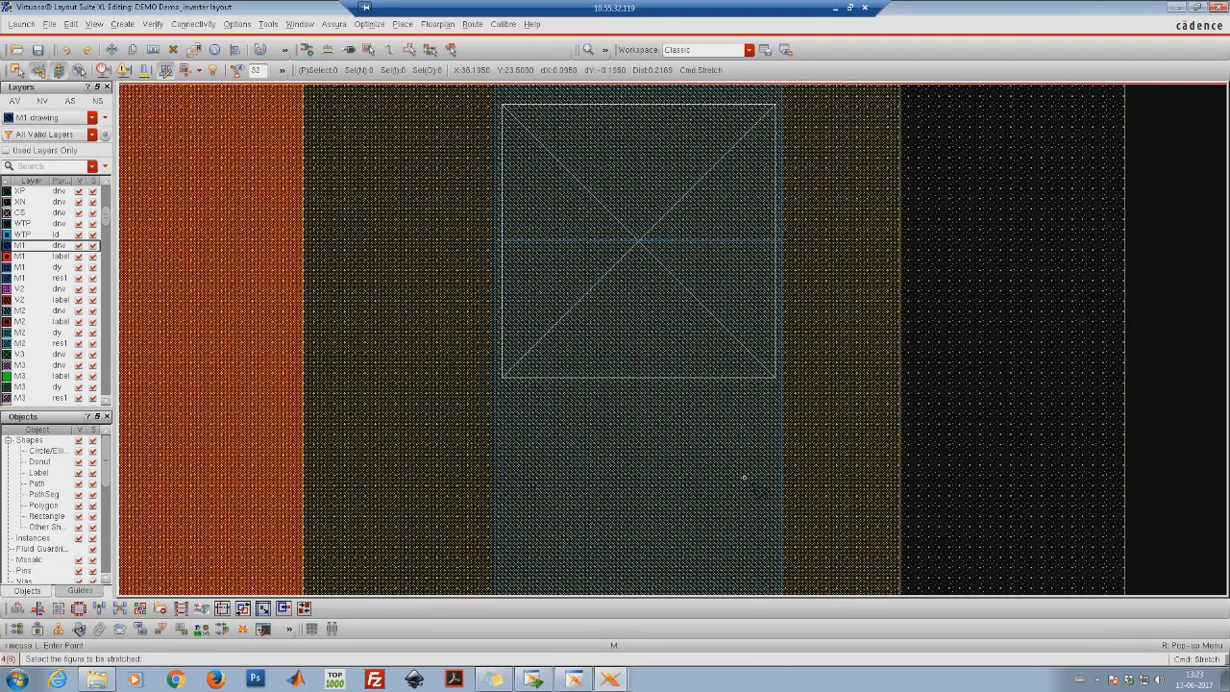
key("shift+z")
key("shift+z")
key("shift+z")
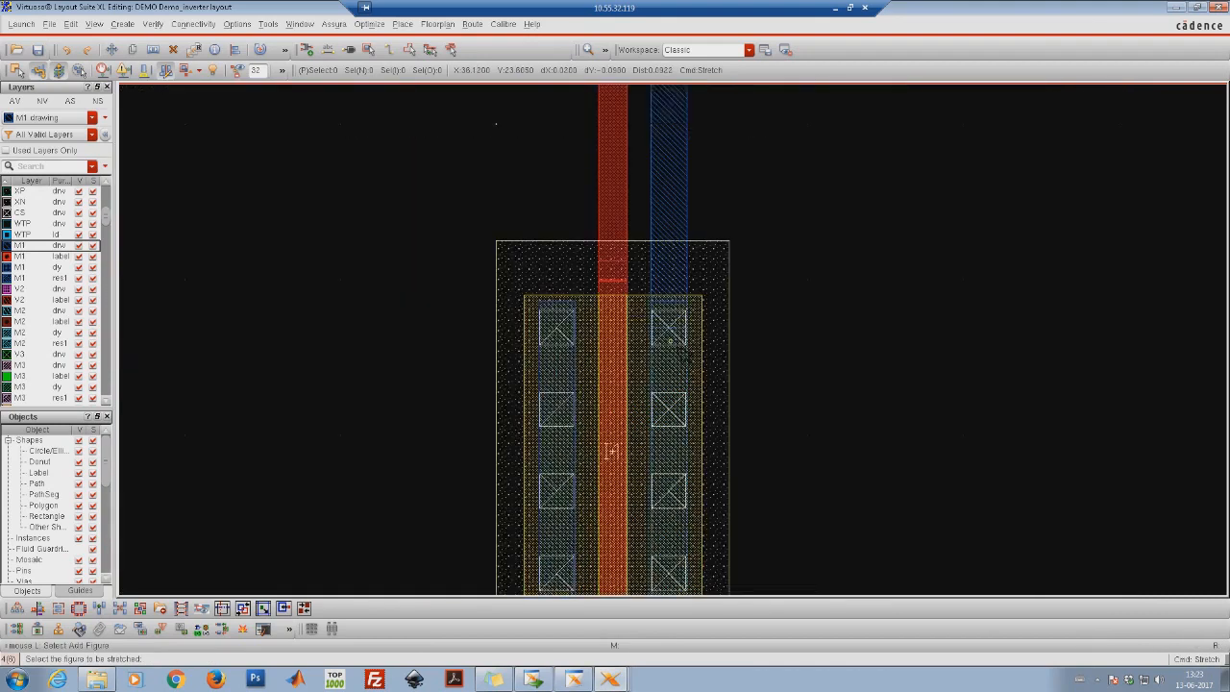
Save the layout, end the stretch command and bring the whole inverter layout into view
key("shift+z")
left_click(38, 49)
scroll(549, 263, "up", 4)
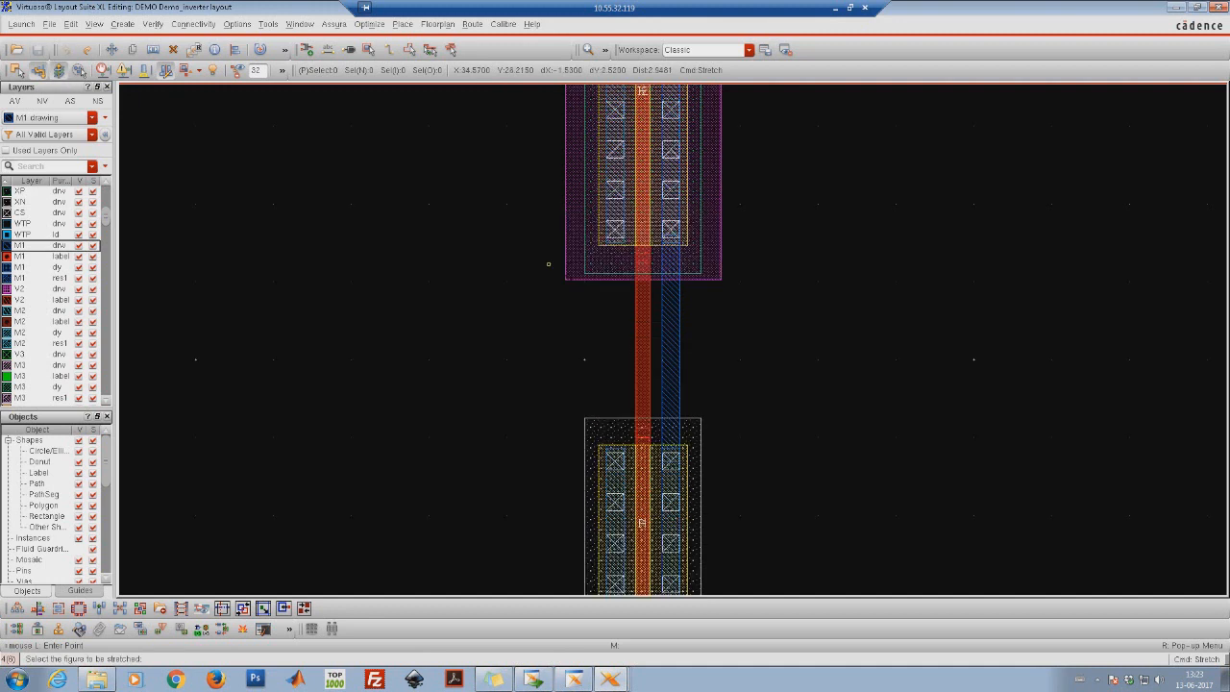
scroll(549, 264, "down", 2)
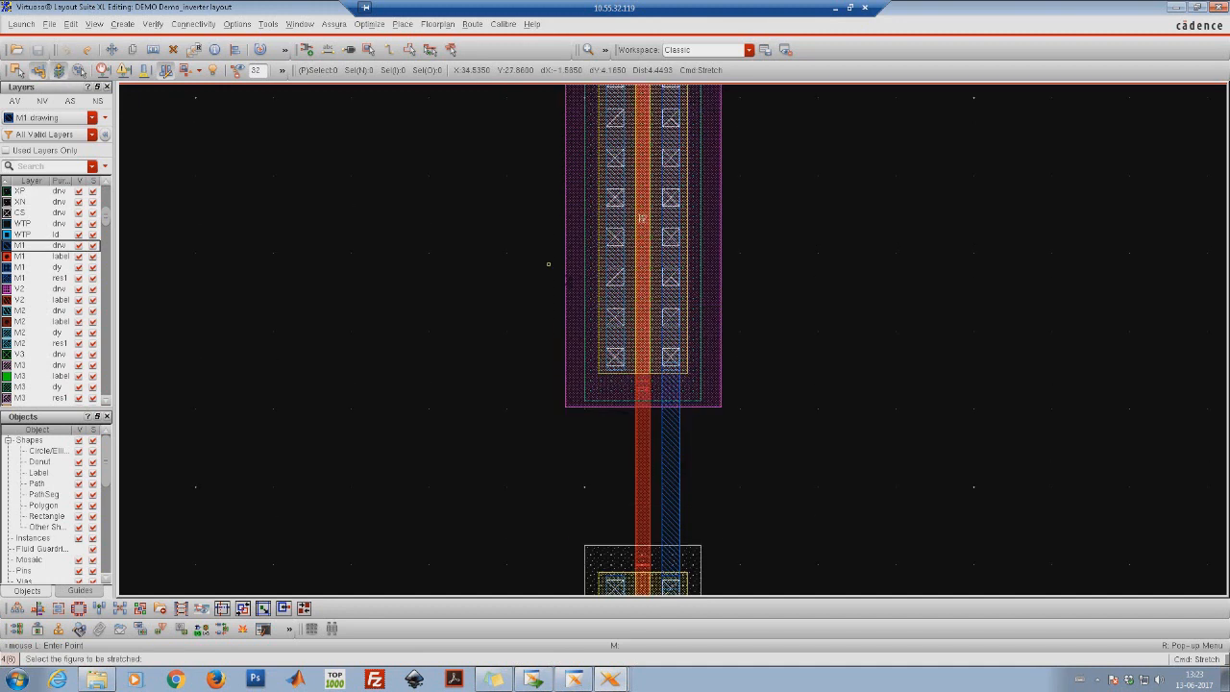
key("Escape")
key("f")
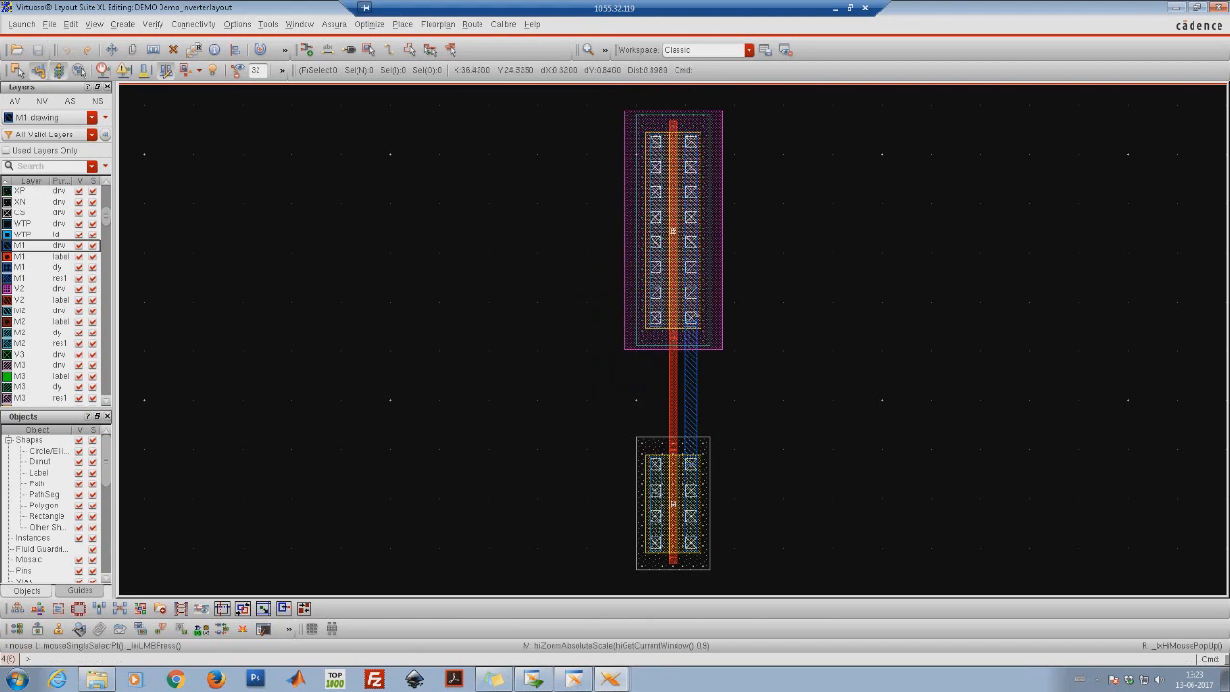
Check the source and bulk connections of both transistors in the Demo_inverter schematic, then return to the layout
left_click(609, 679)
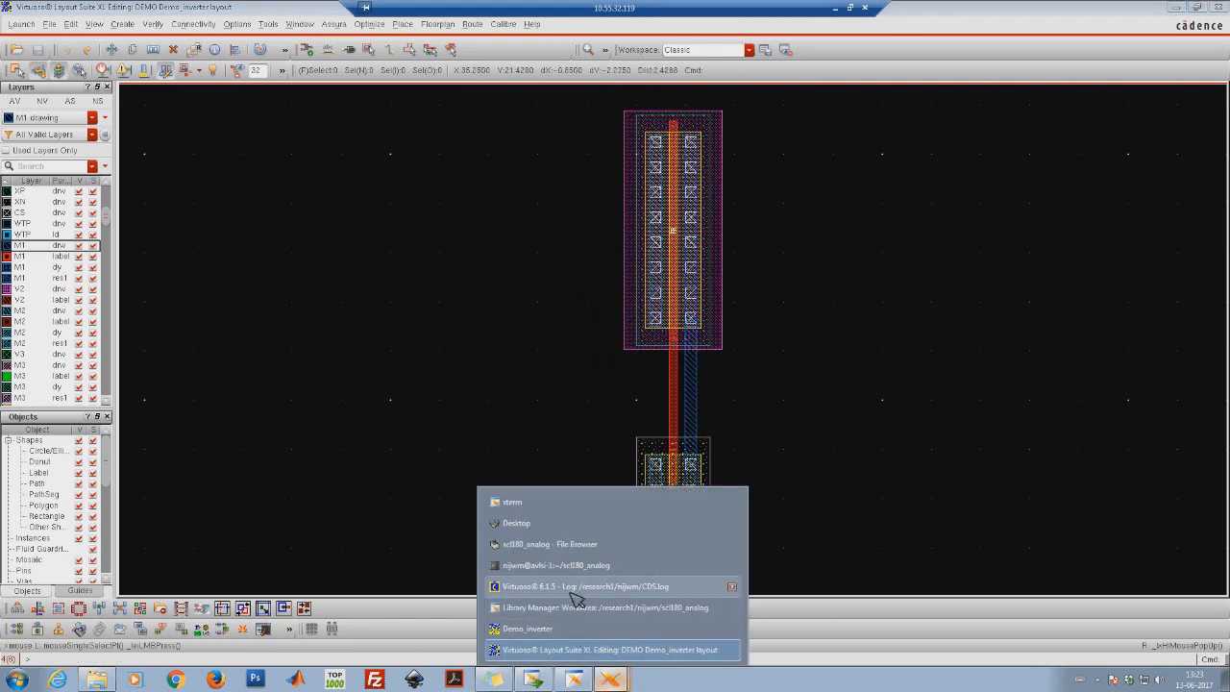
left_click(565, 629)
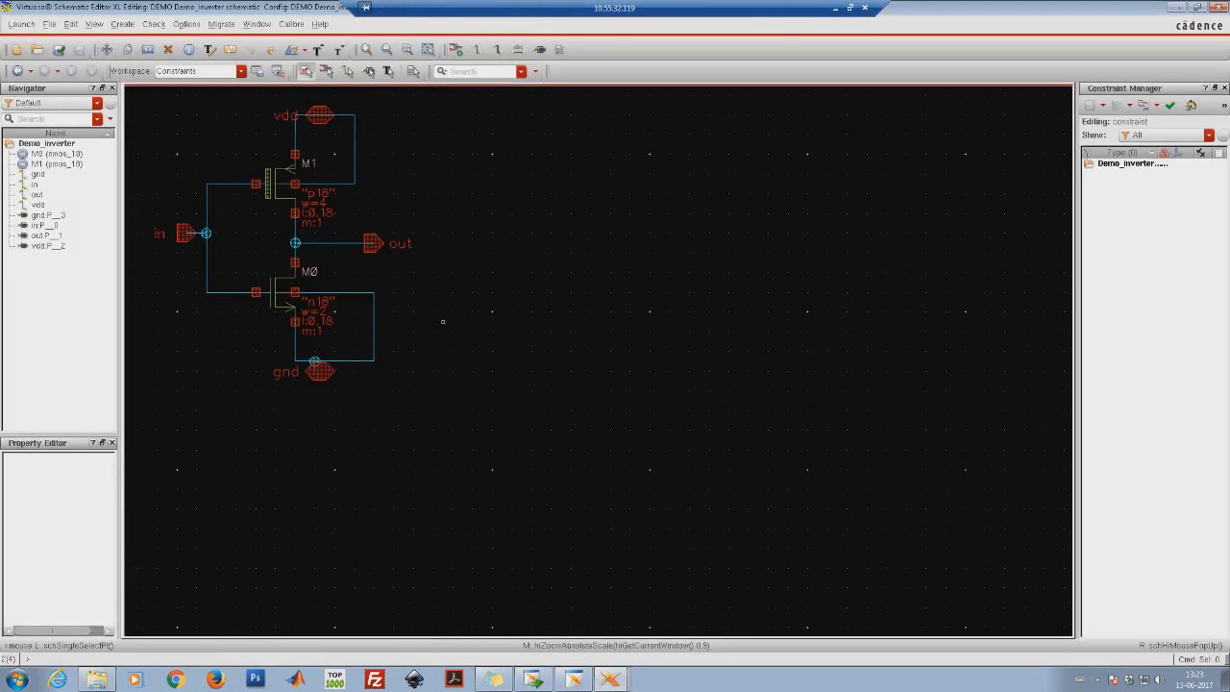
key("f")
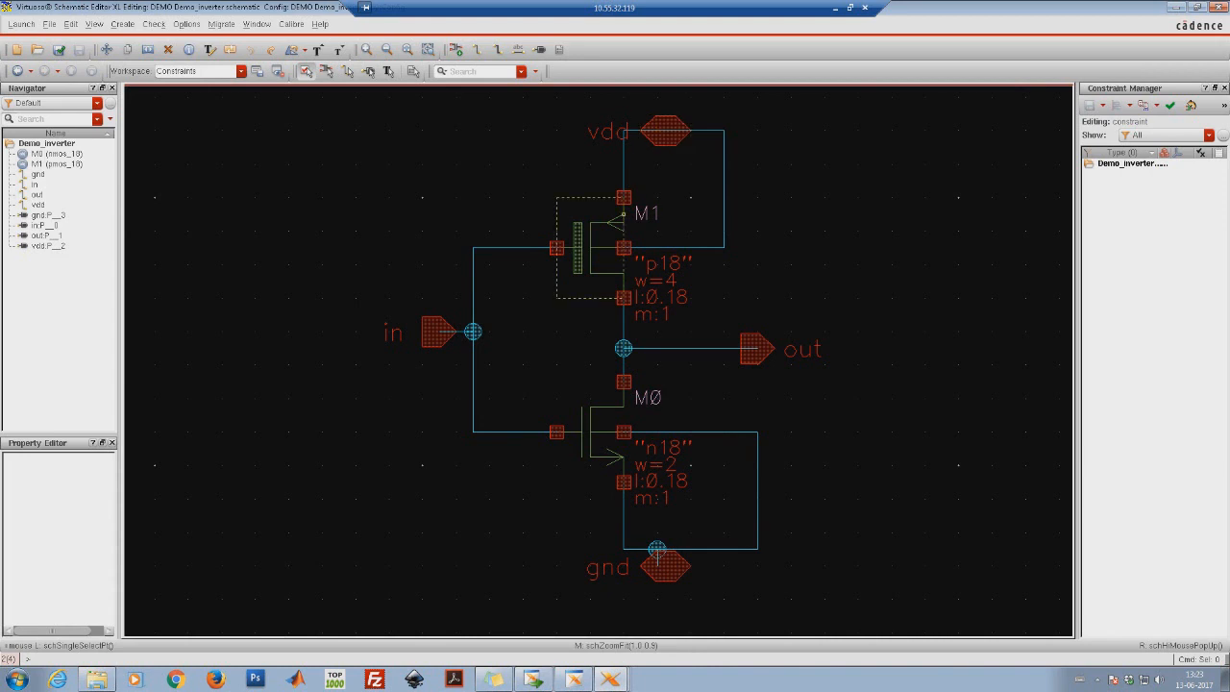
left_click(1178, 8)
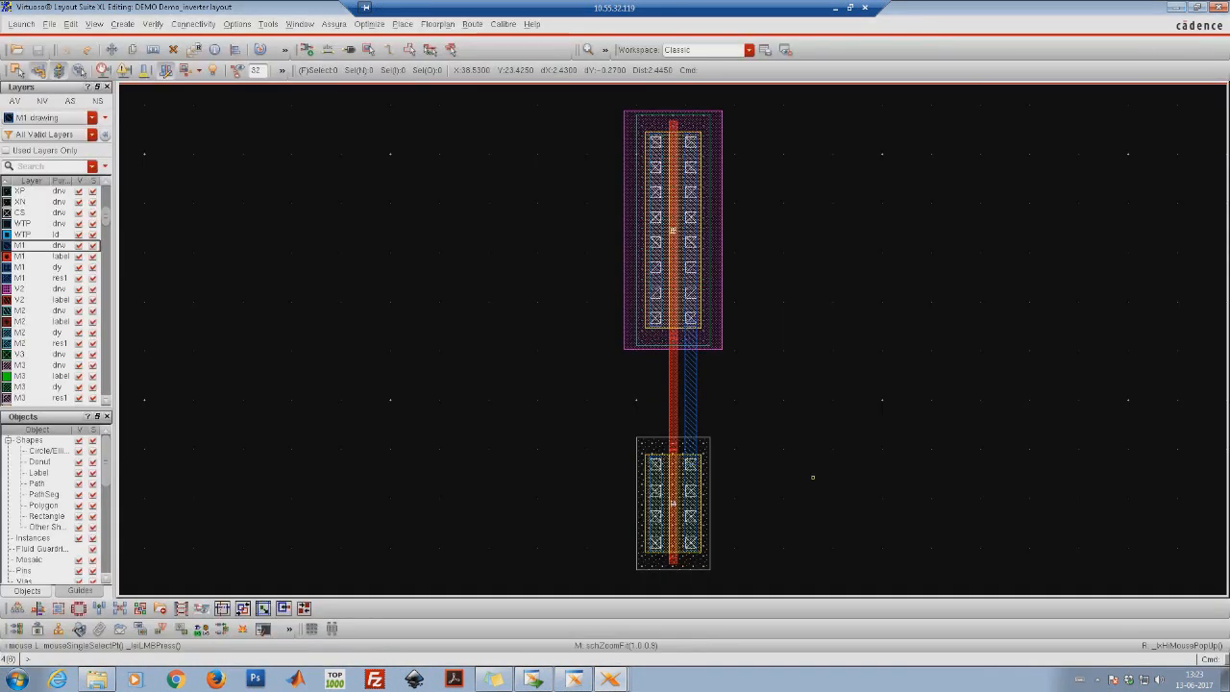
Show the NMOS instance's tap properties and turn on its left tap
left_click(688, 517)
key("Down")
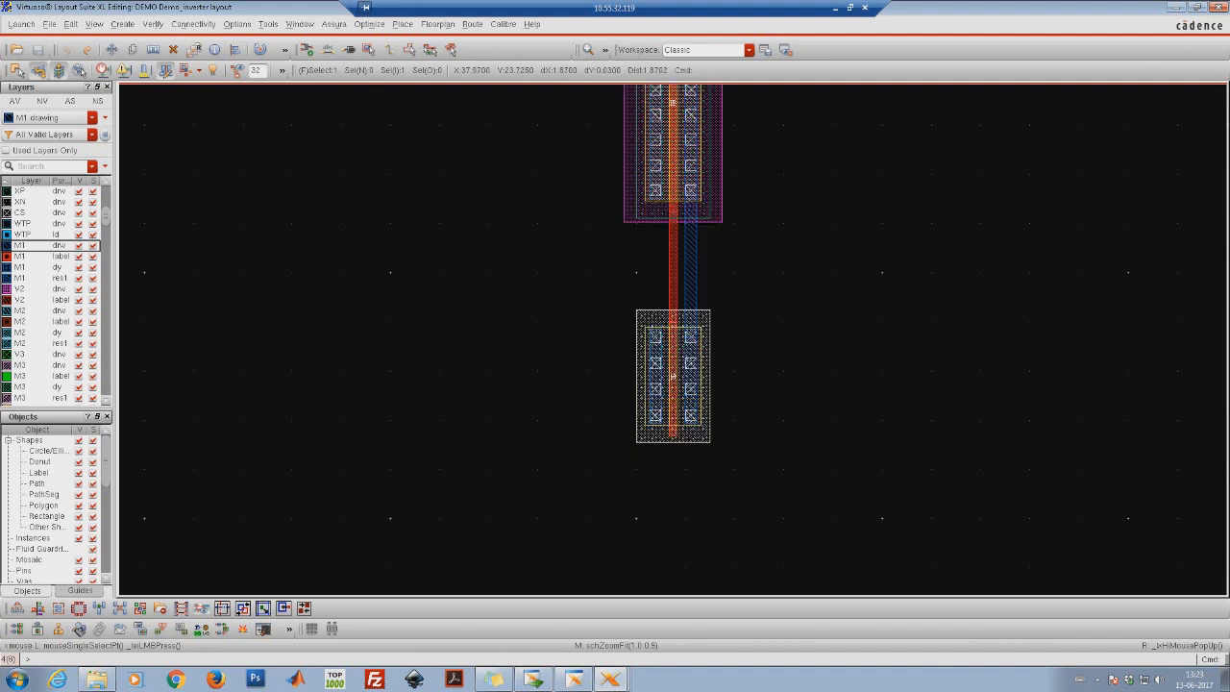
right_click_drag(476, 248, 833, 471)
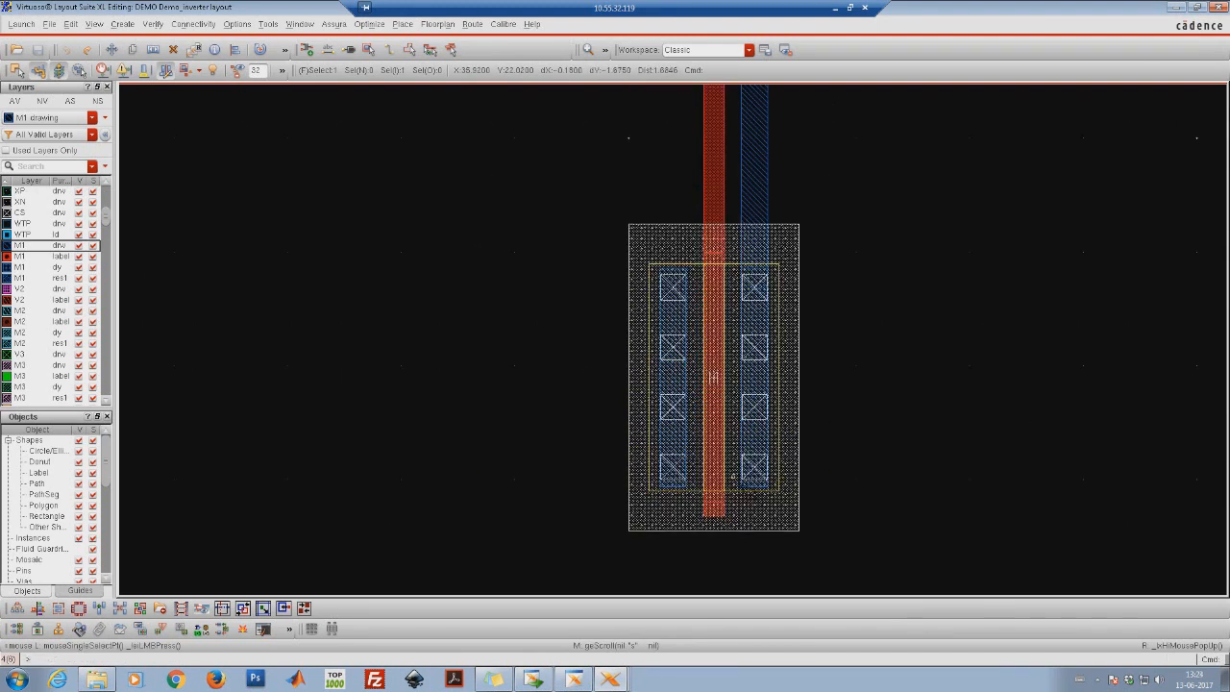
key("q")
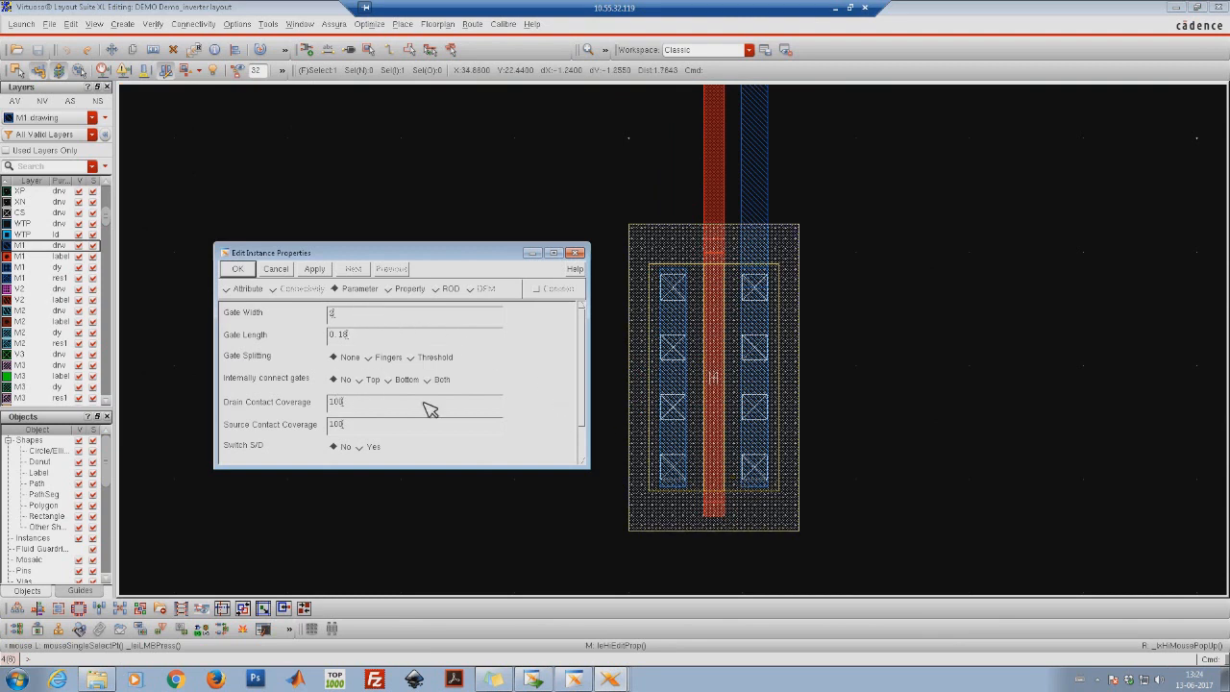
scroll(588, 336, "down", 2)
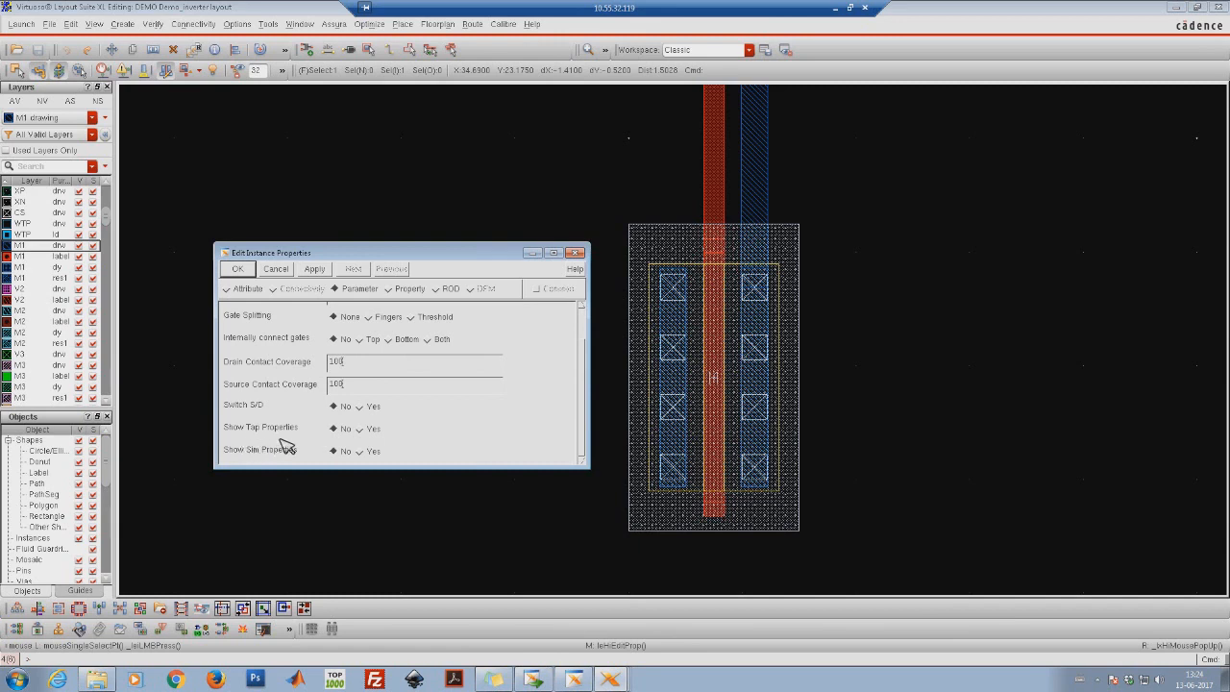
left_click(371, 430)
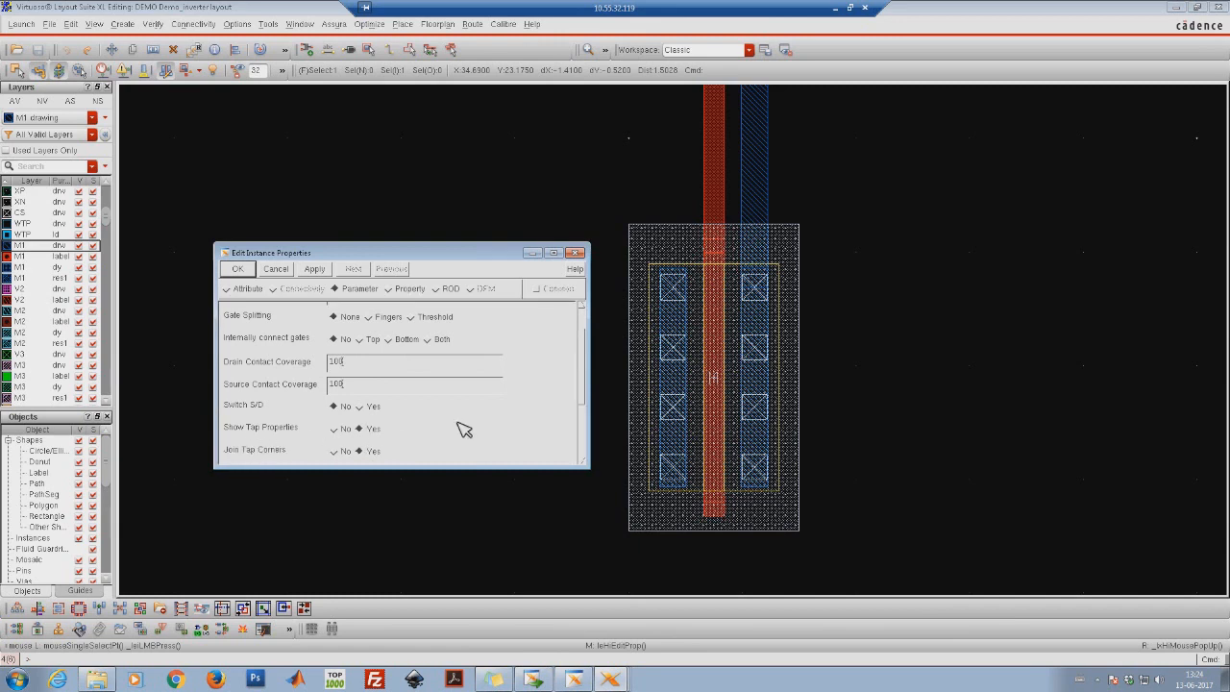
scroll(587, 362, "down", 3)
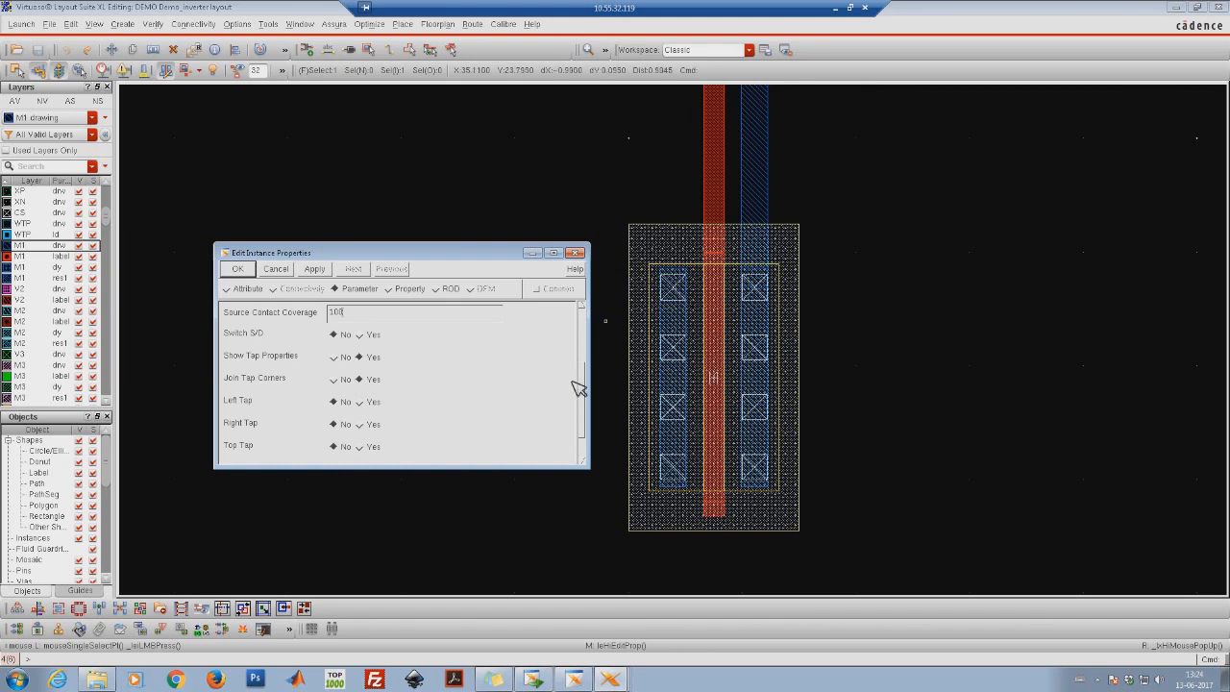
left_click(368, 410)
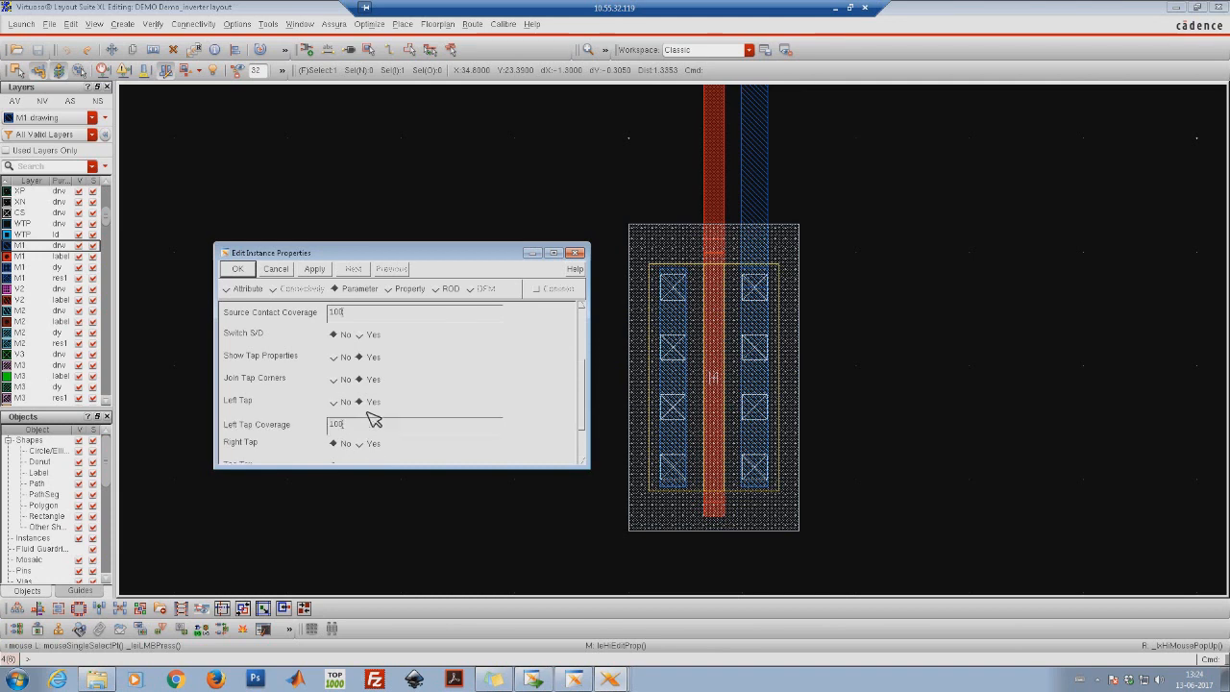
left_click(250, 273)
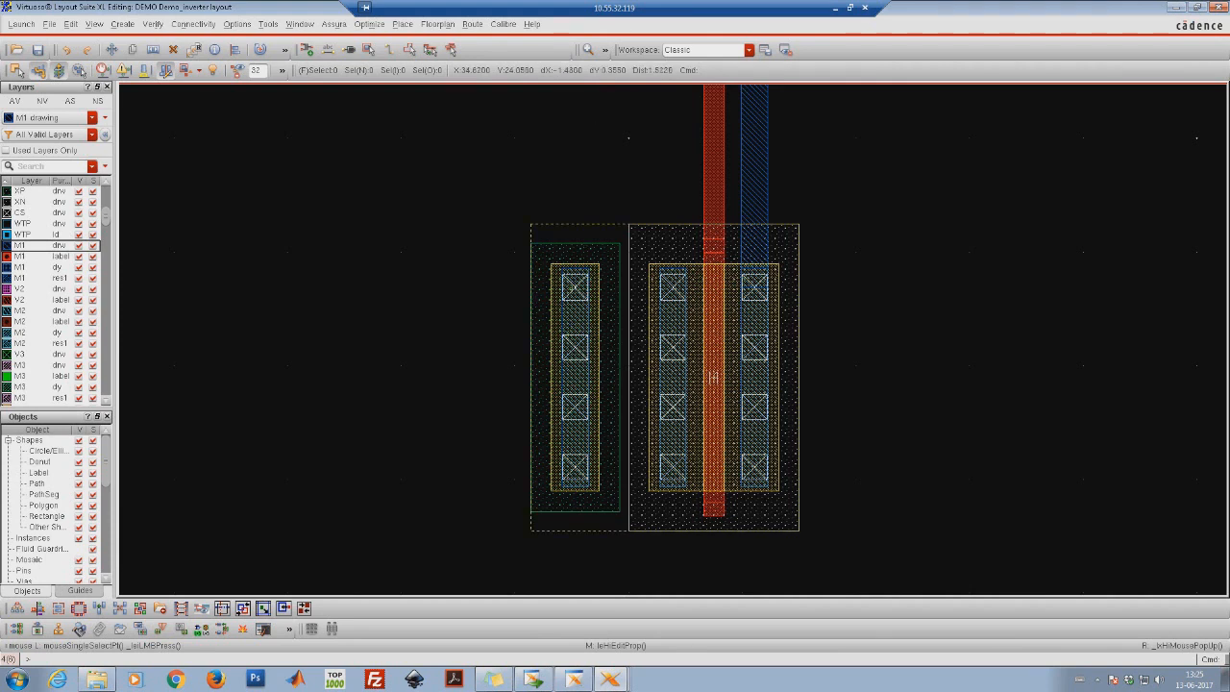
Connect the NMOS's left tap to its source with an M1 rectangle about 0.94 wide and 0.47 high, and save the layout
key("r")
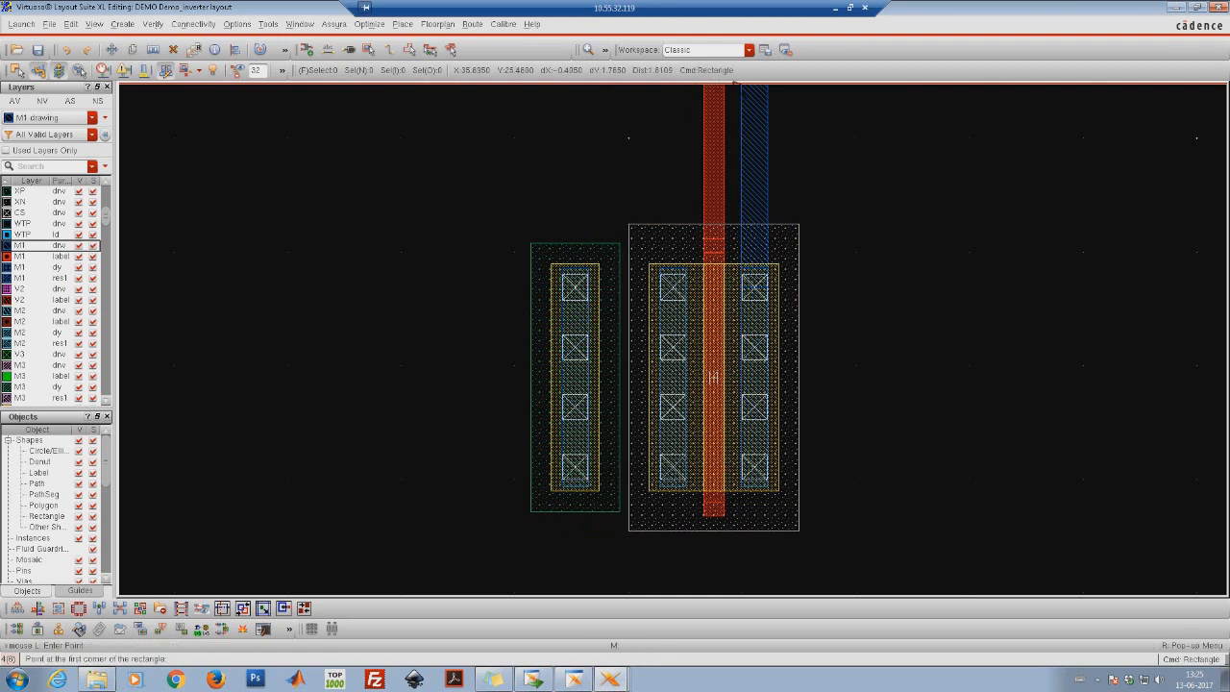
left_click(597, 350)
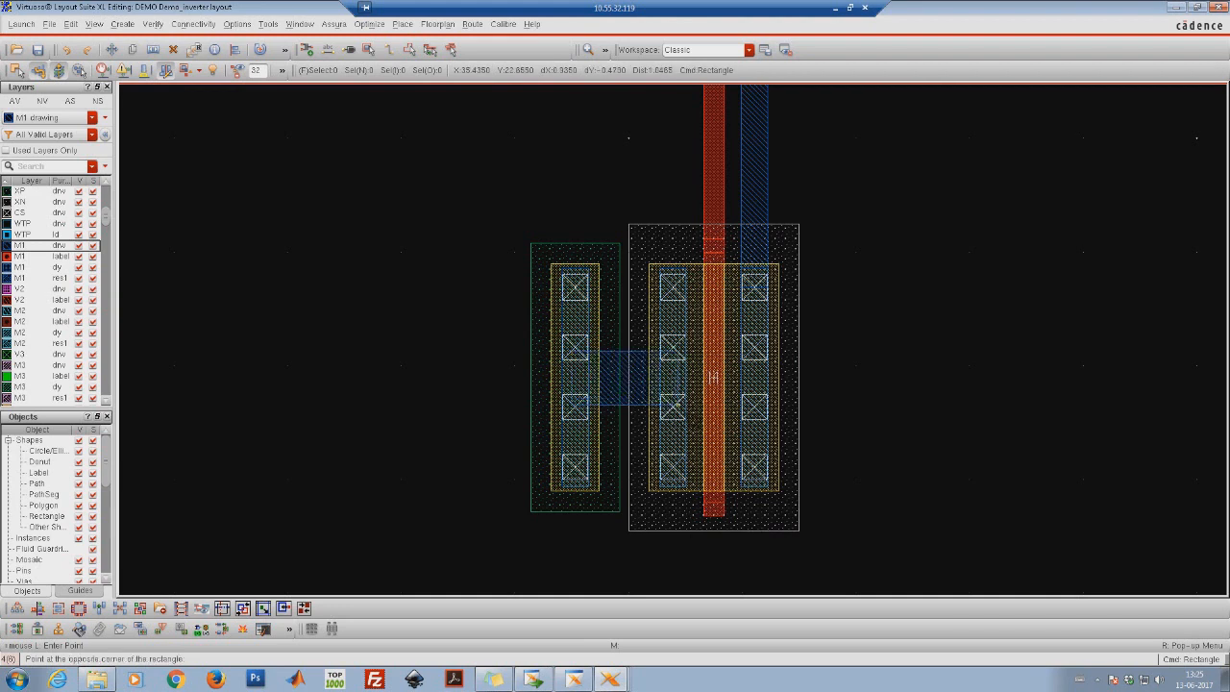
left_click(646, 403)
key("Escape")
left_click(37, 50)
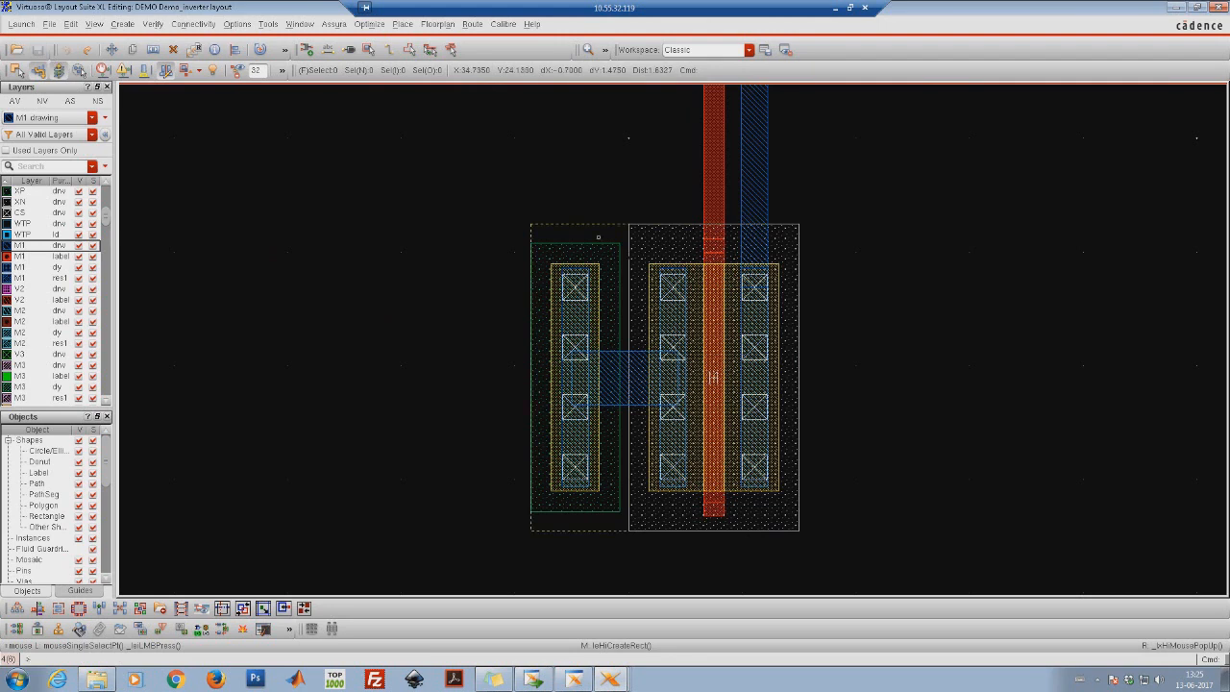
Show the PMOS instance's tap properties and turn on its left tap
key("f")
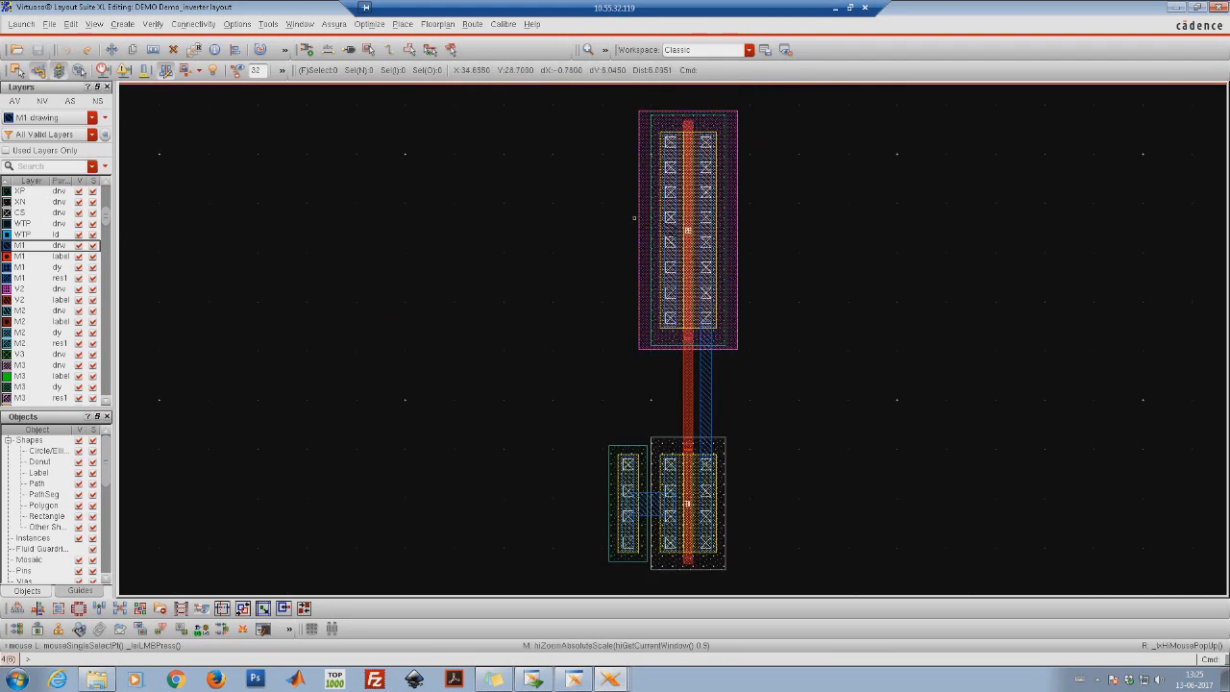
left_click(687, 212)
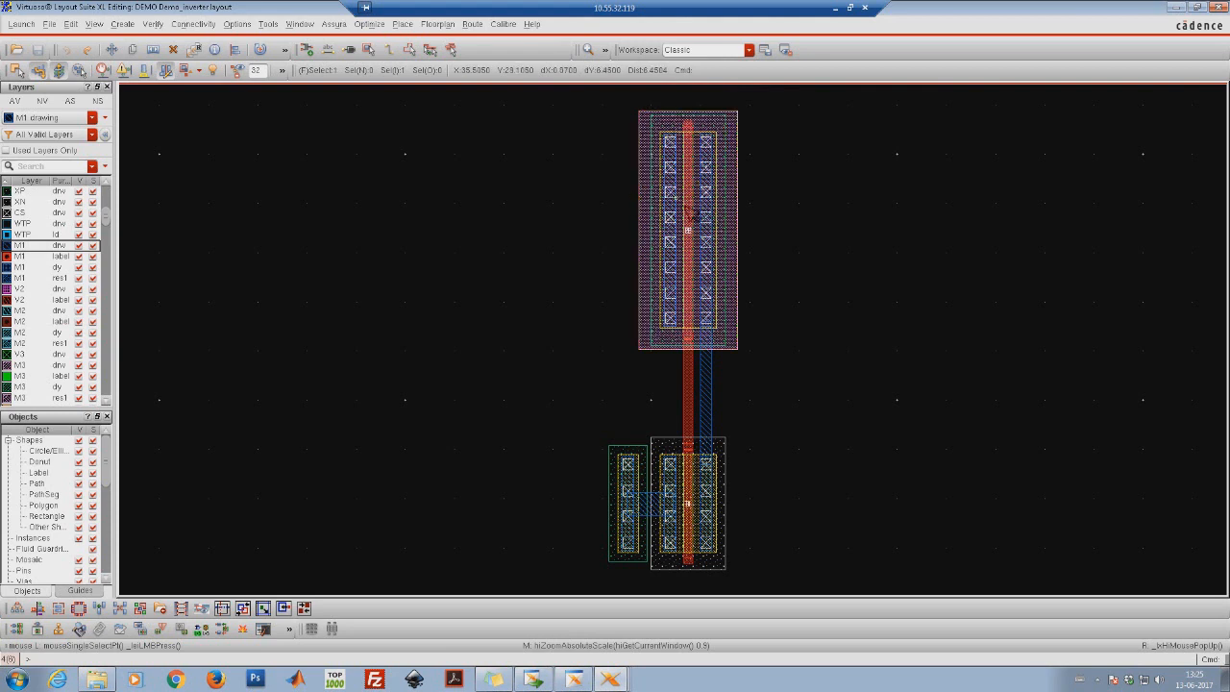
key("q")
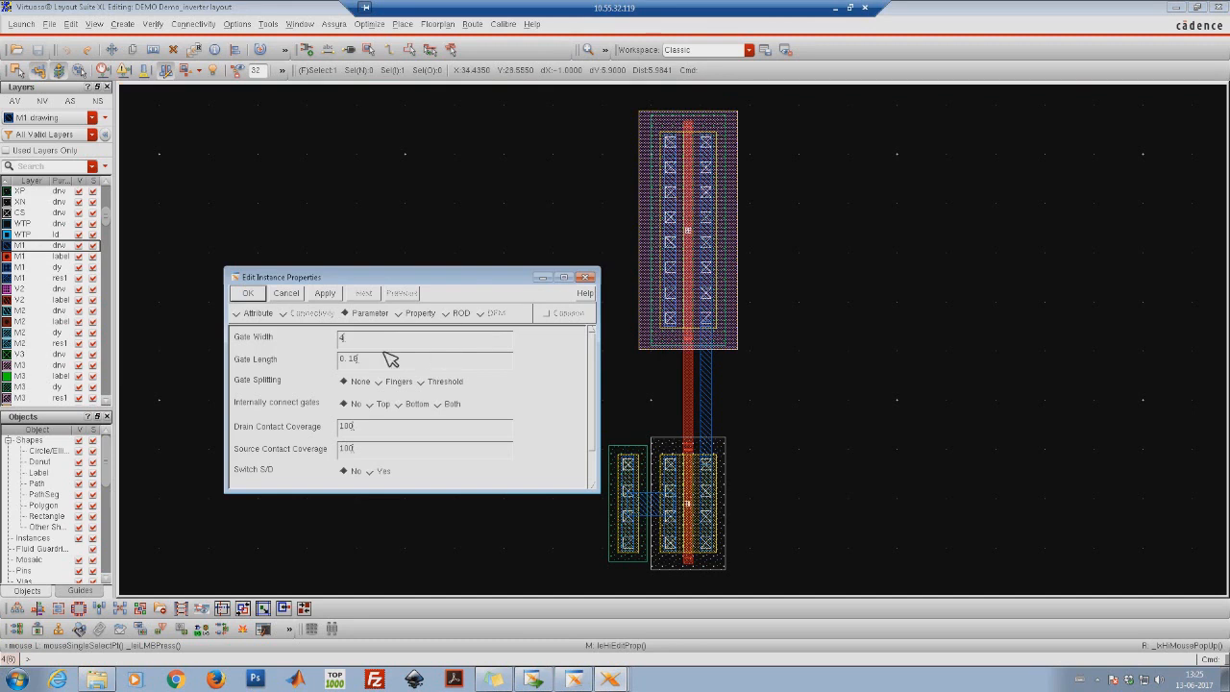
left_click_drag(396, 278, 409, 152)
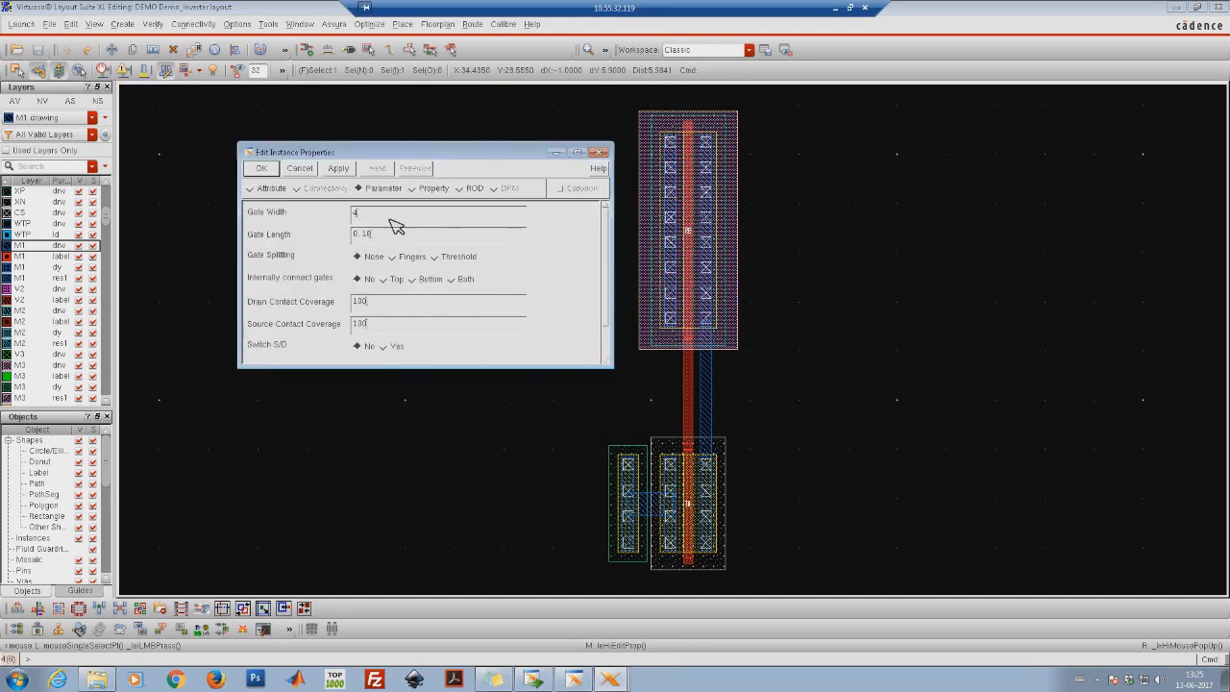
scroll(605, 274, "down", 2)
left_click(393, 332)
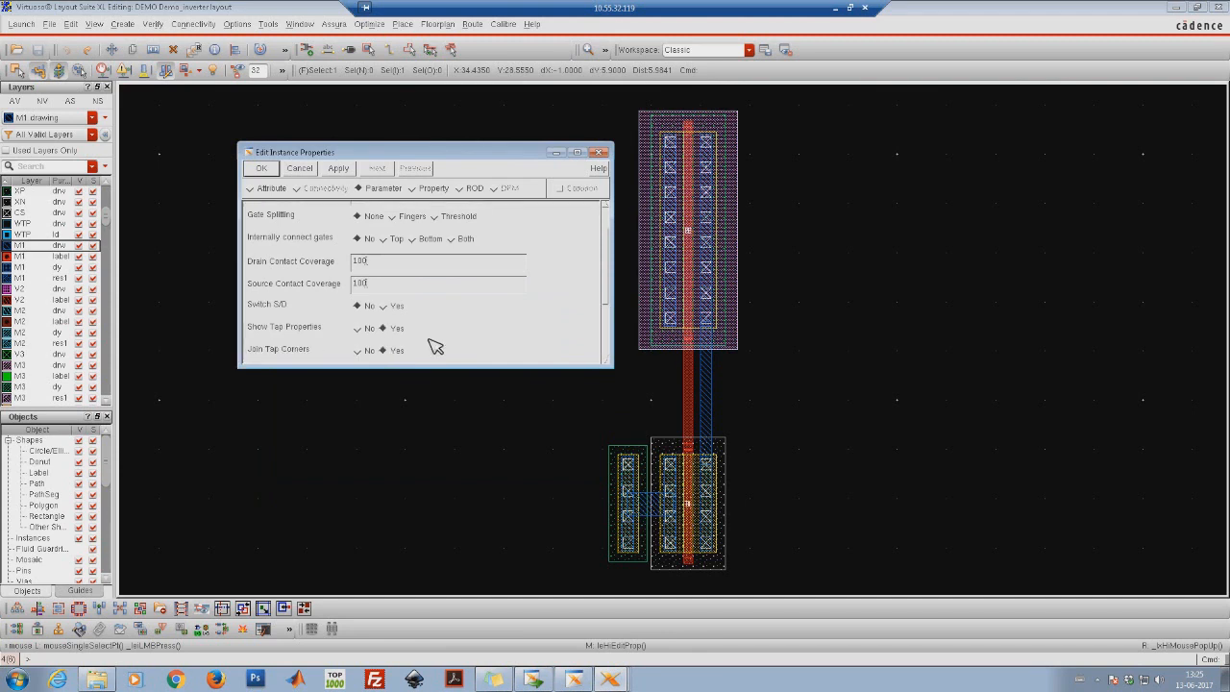
scroll(609, 279, "down", 3)
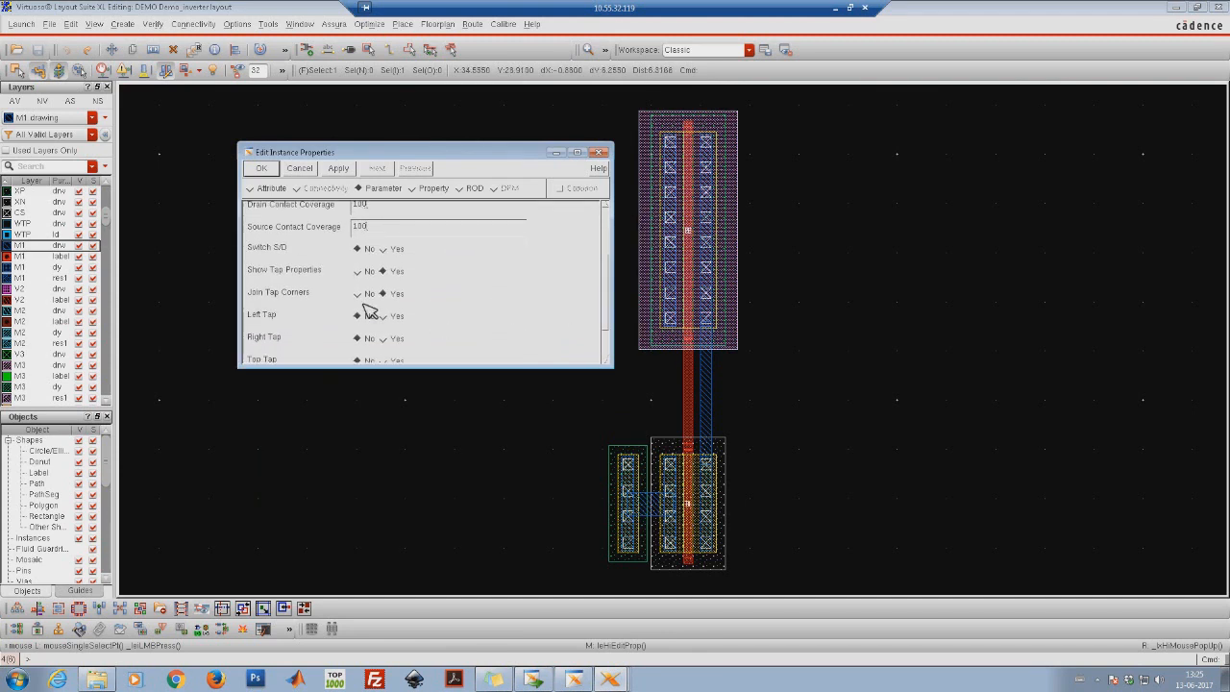
left_click(389, 320)
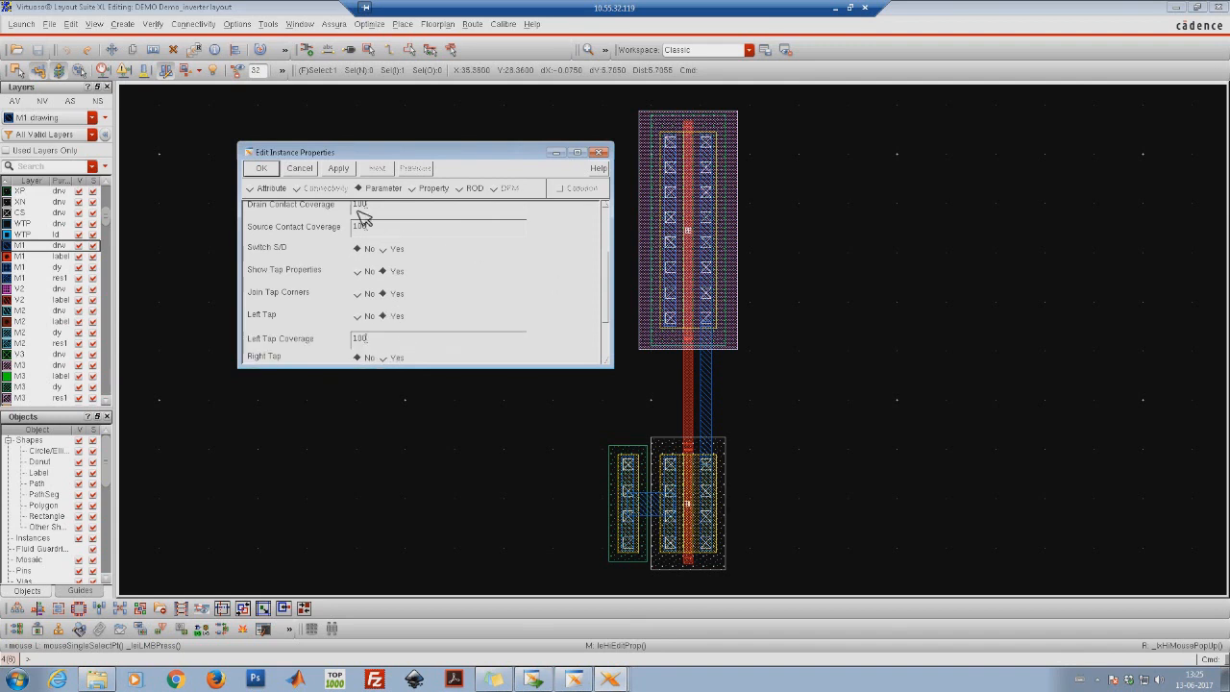
left_click(268, 172)
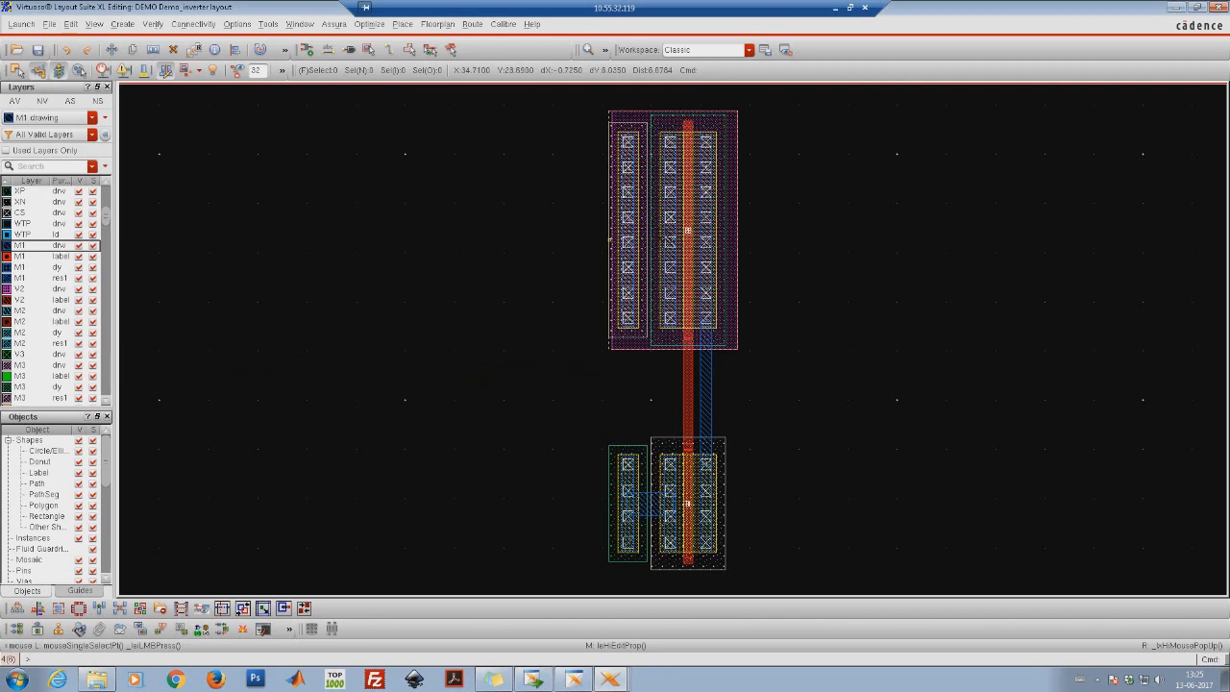
Connect the PMOS's left tap to its source with an M1 rectangle spanning the second to fifth contacts from the top, and save the layout
key("z")
left_click(530, 136)
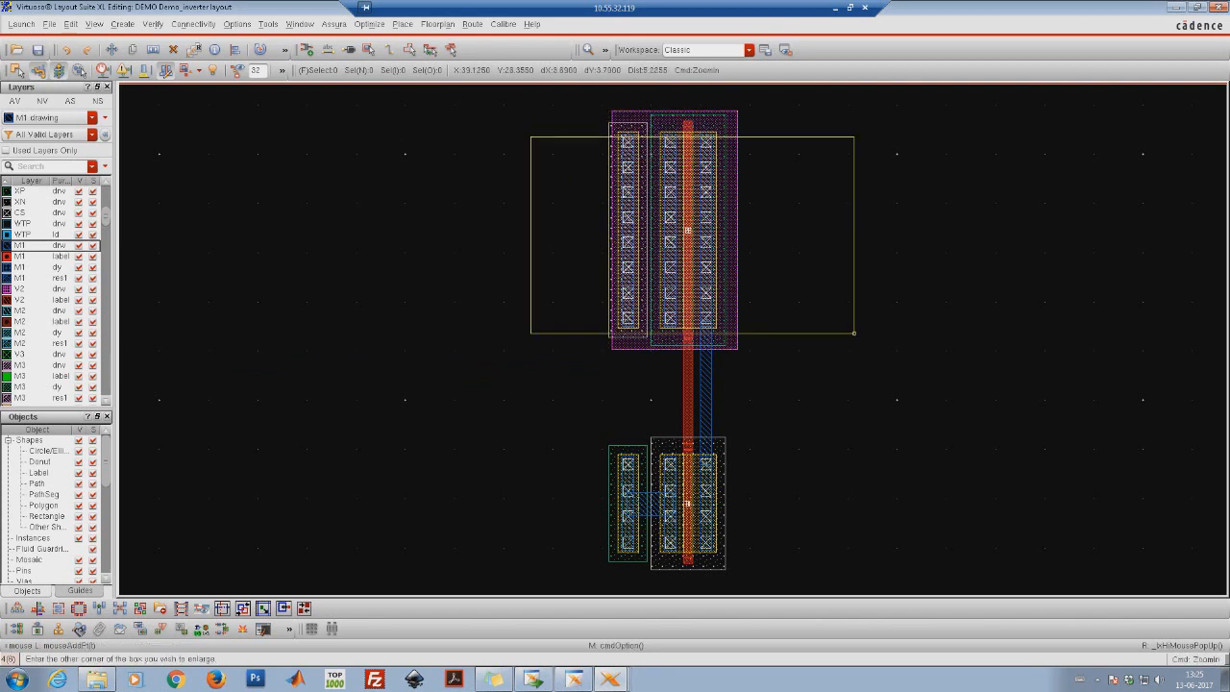
left_click(854, 334)
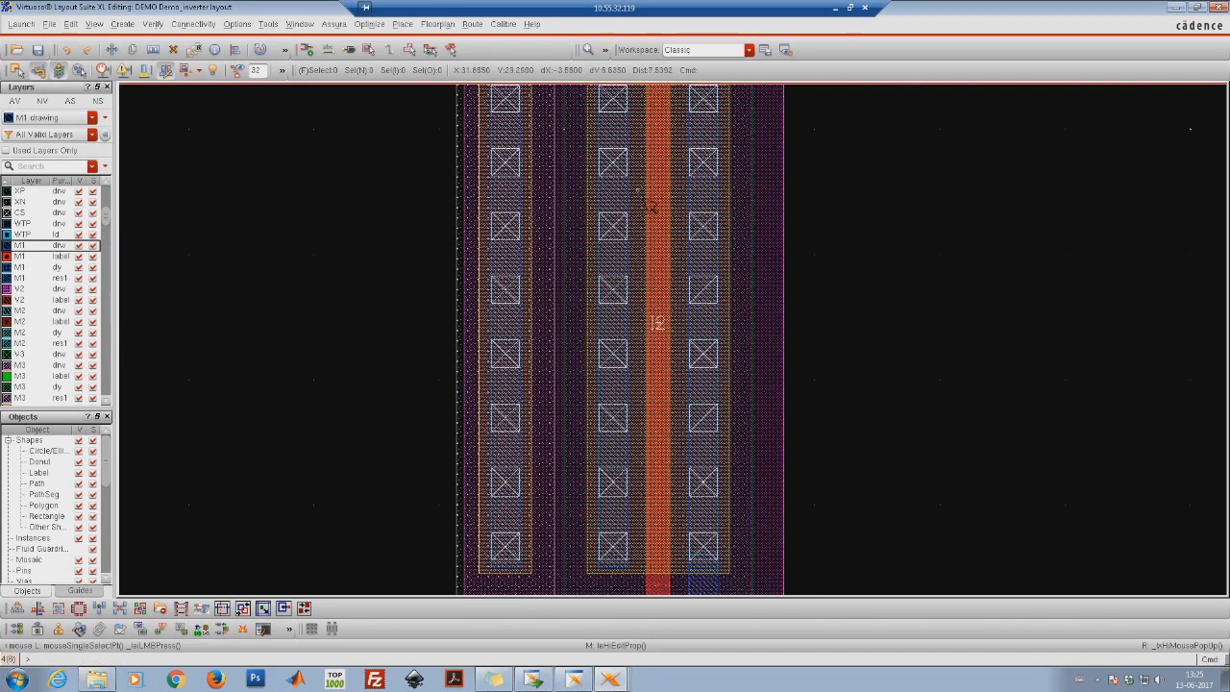
key("r")
left_click(533, 141)
left_click(591, 375)
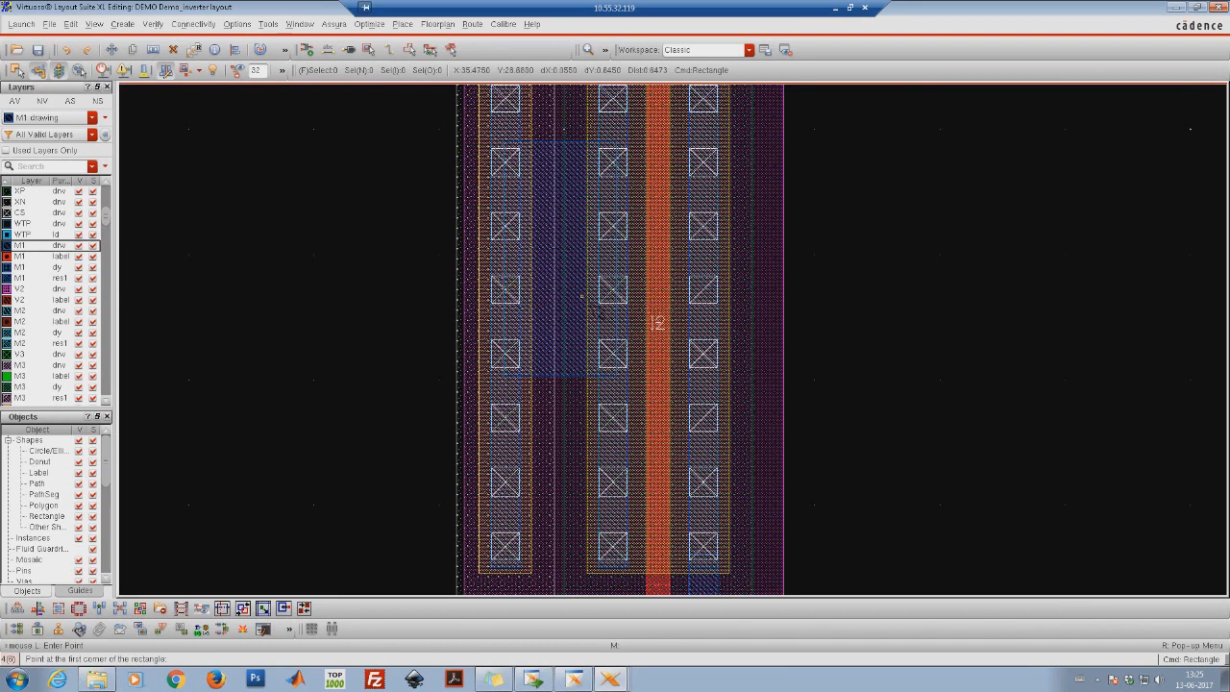
key("f")
key("Escape")
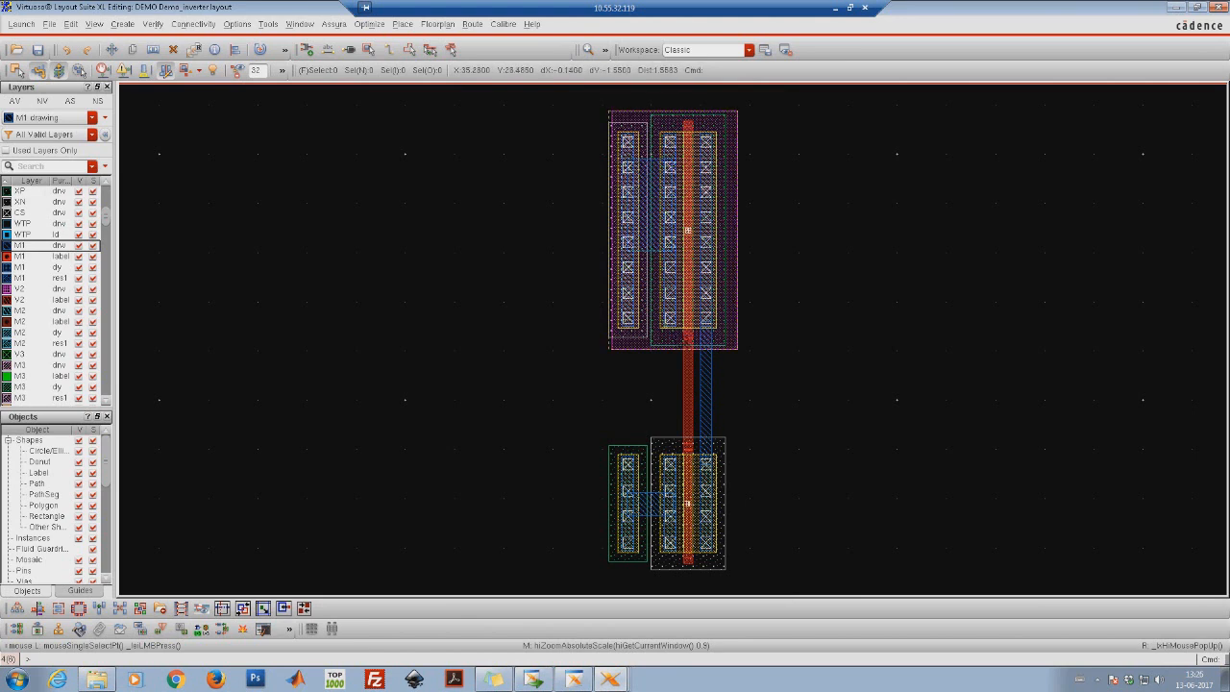
left_click(38, 49)
Compare the vdd, gnd and bulk connections in the Demo_inverter schematic with the tap connections in the layout
mouse_move(607, 678)
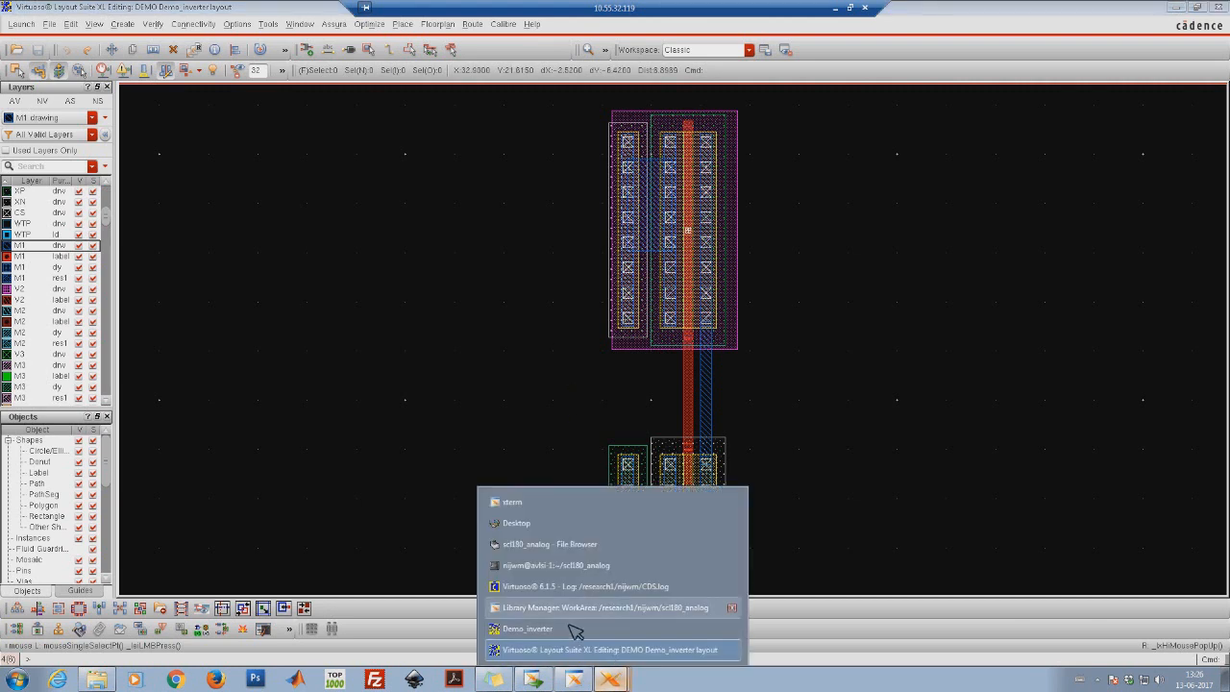
left_click(565, 630)
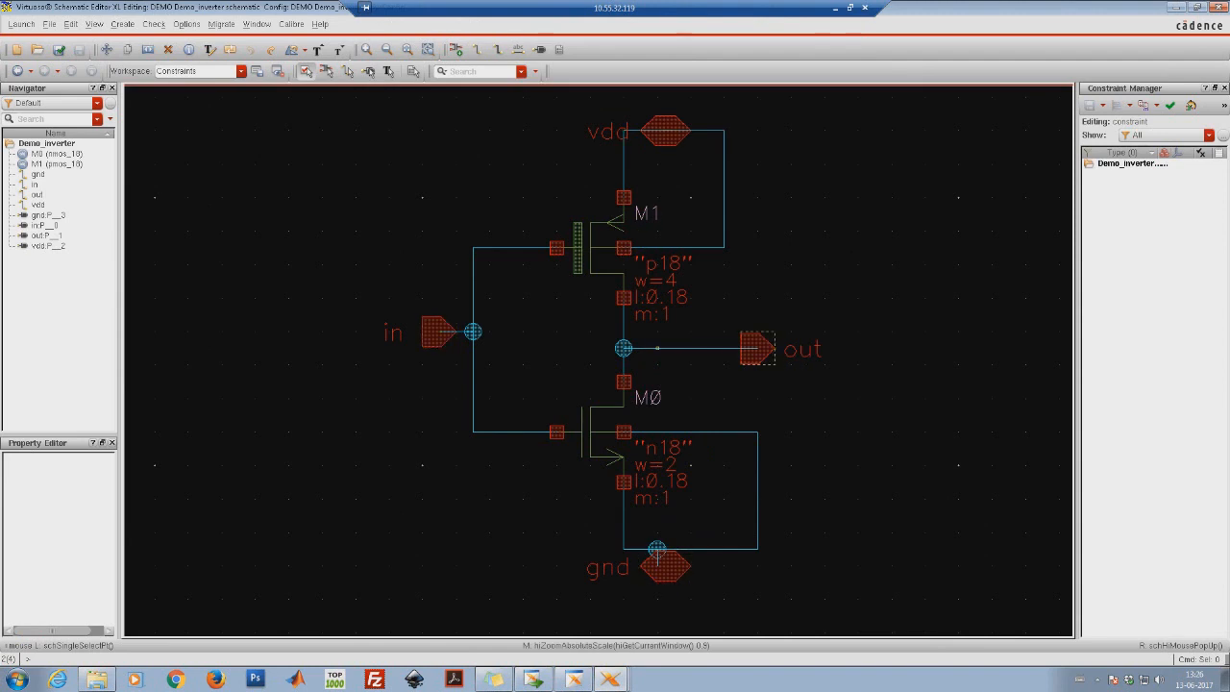
left_click(1175, 7)
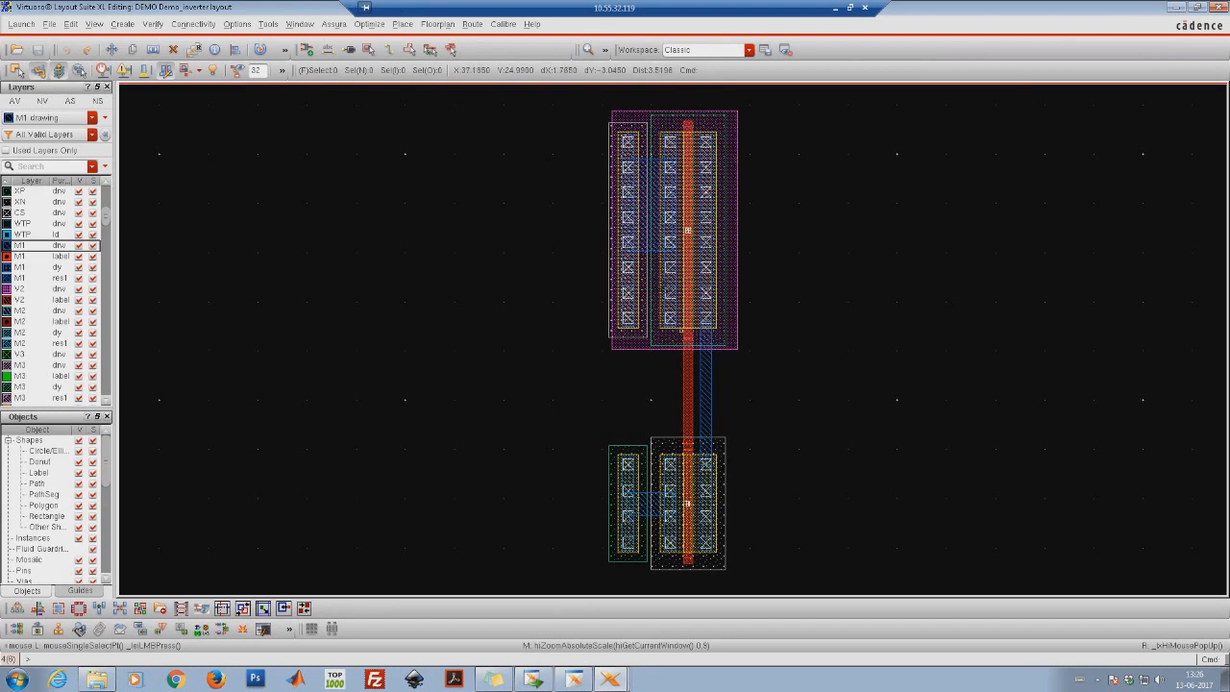
left_click(670, 177)
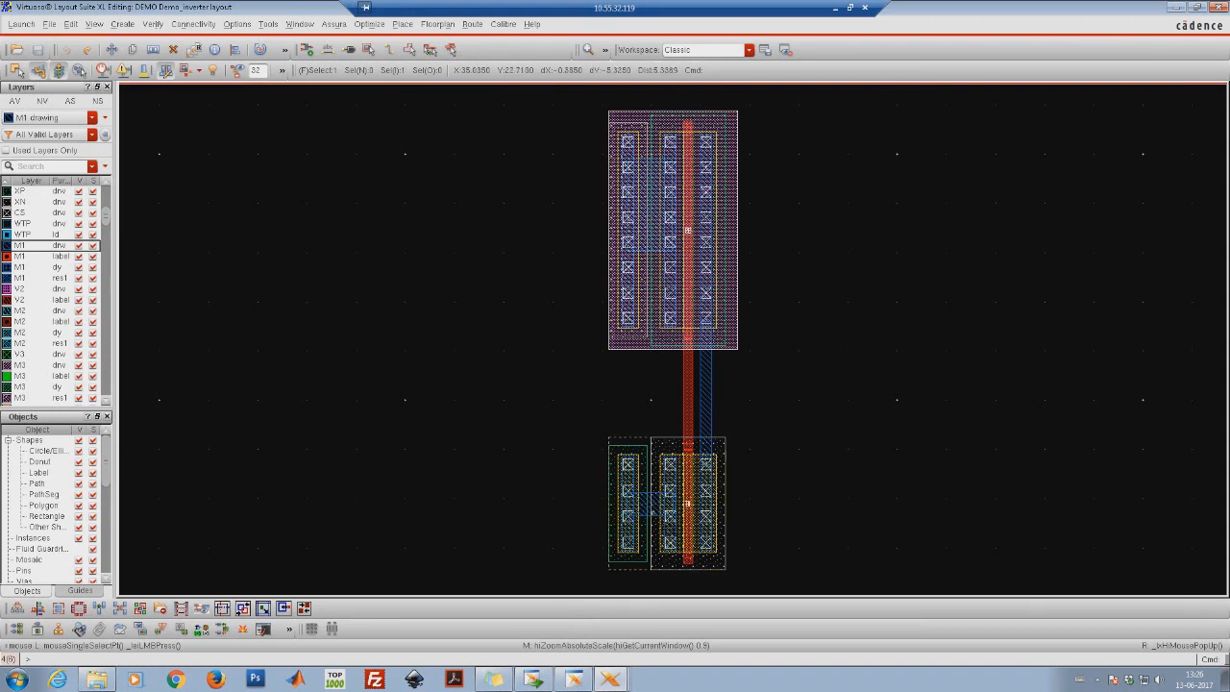
left_click(653, 512)
left_click(802, 448)
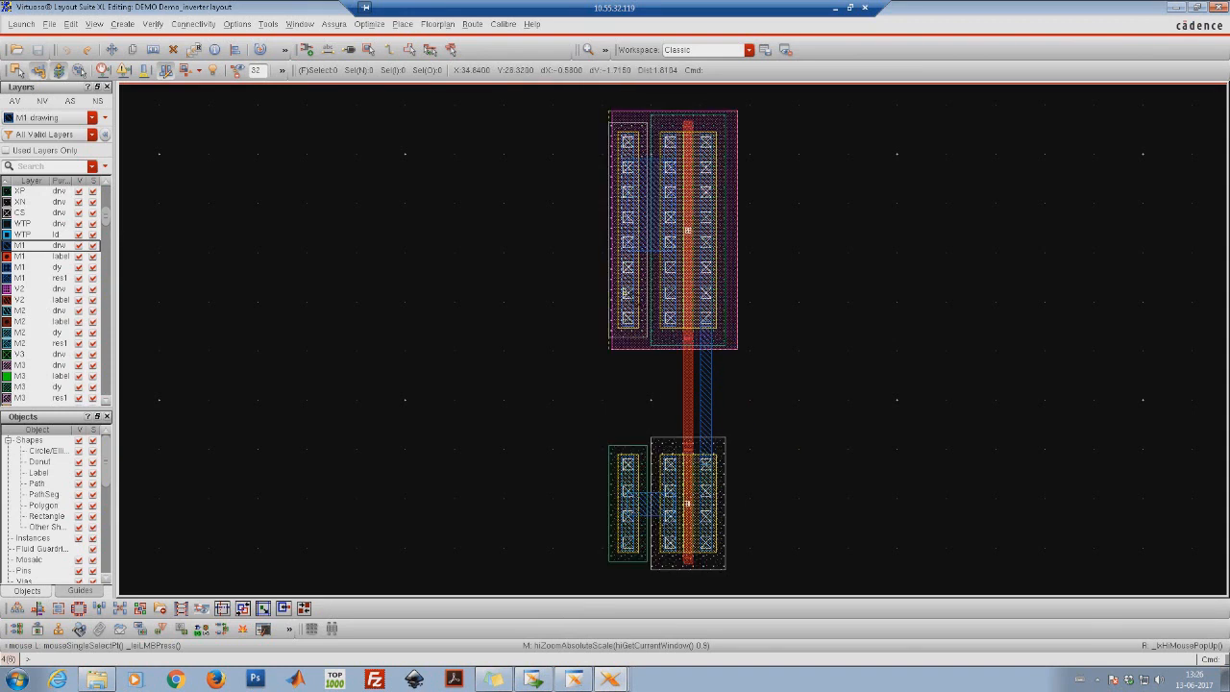
Filter the layer list for M1 and make the M1 label layer the current entry layer
right_click_drag(620, 279, 781, 502)
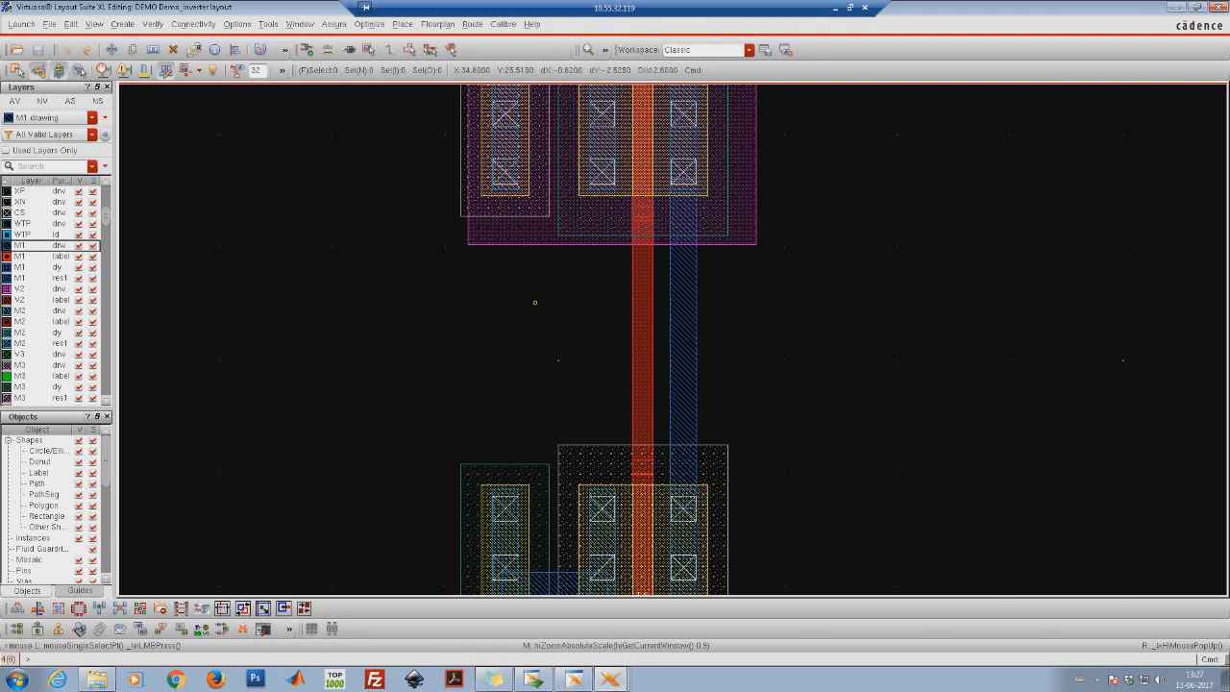
left_click(44, 170)
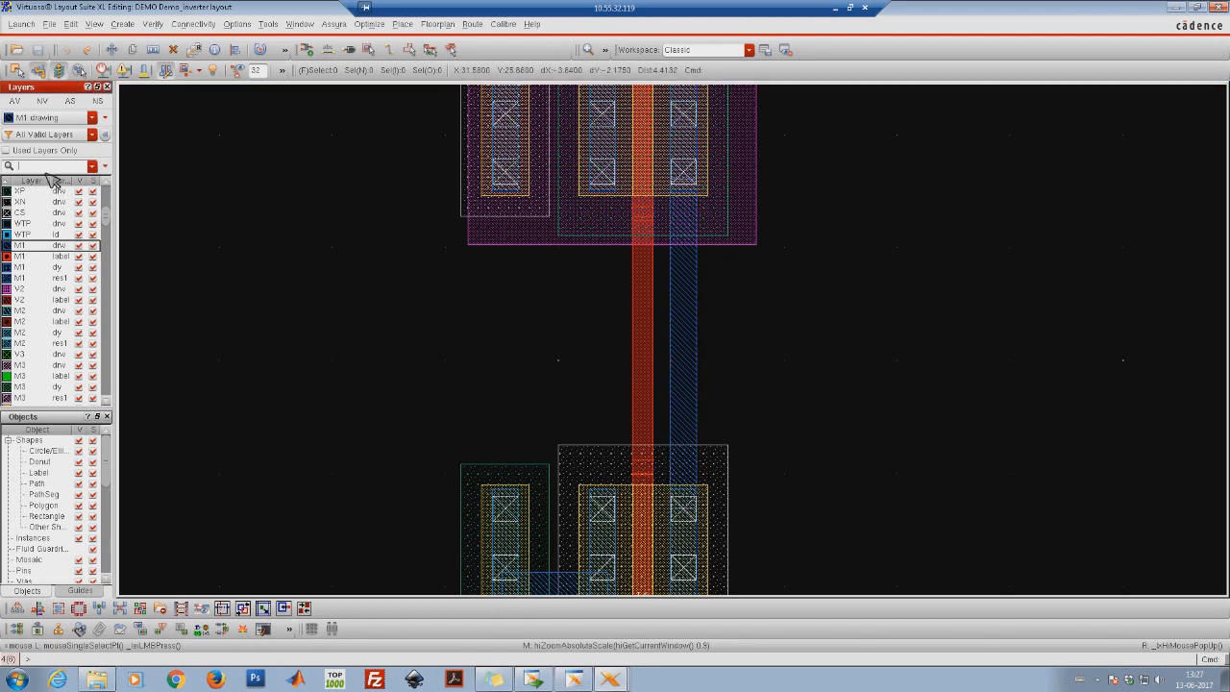
type("M1")
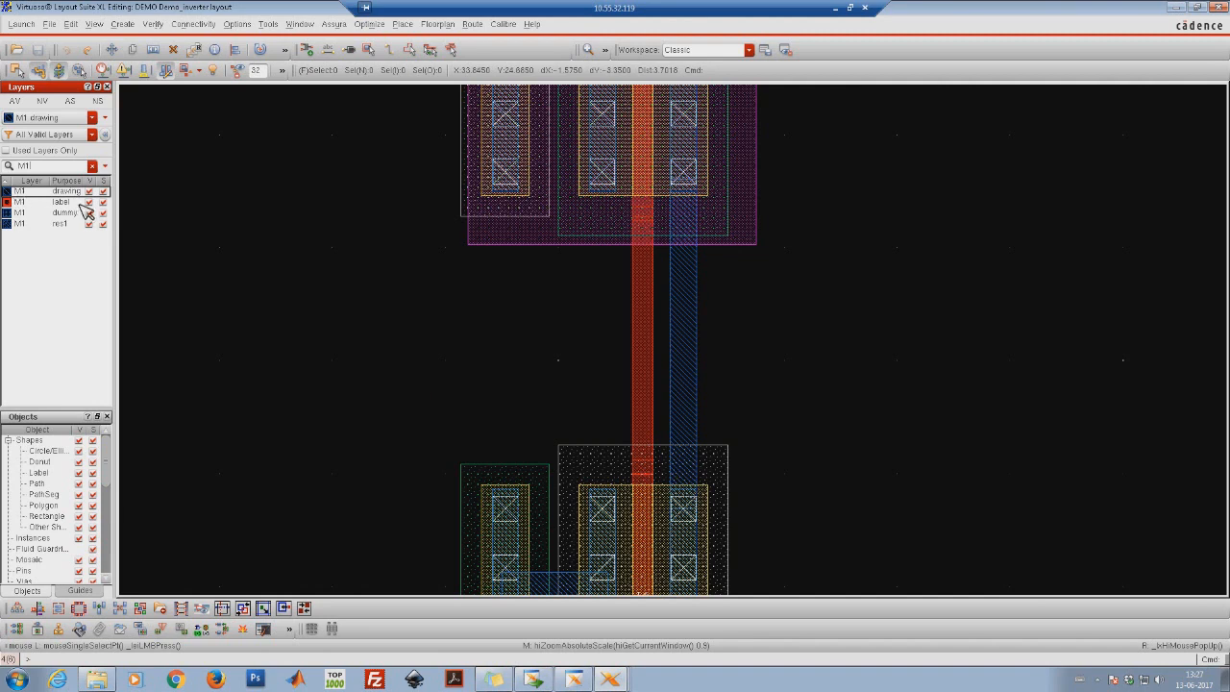
left_click(42, 204)
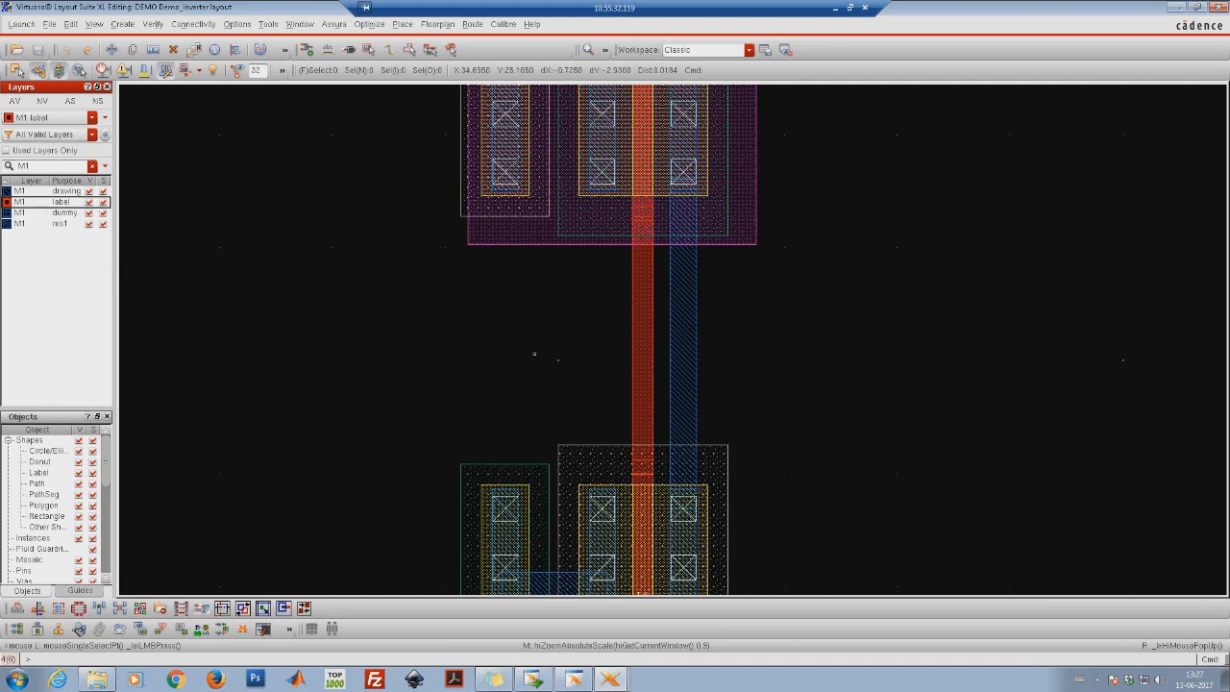
Create an M1 label reading "out" on the M1 strip that joins the PMOS and NMOS drains
left_click(123, 24)
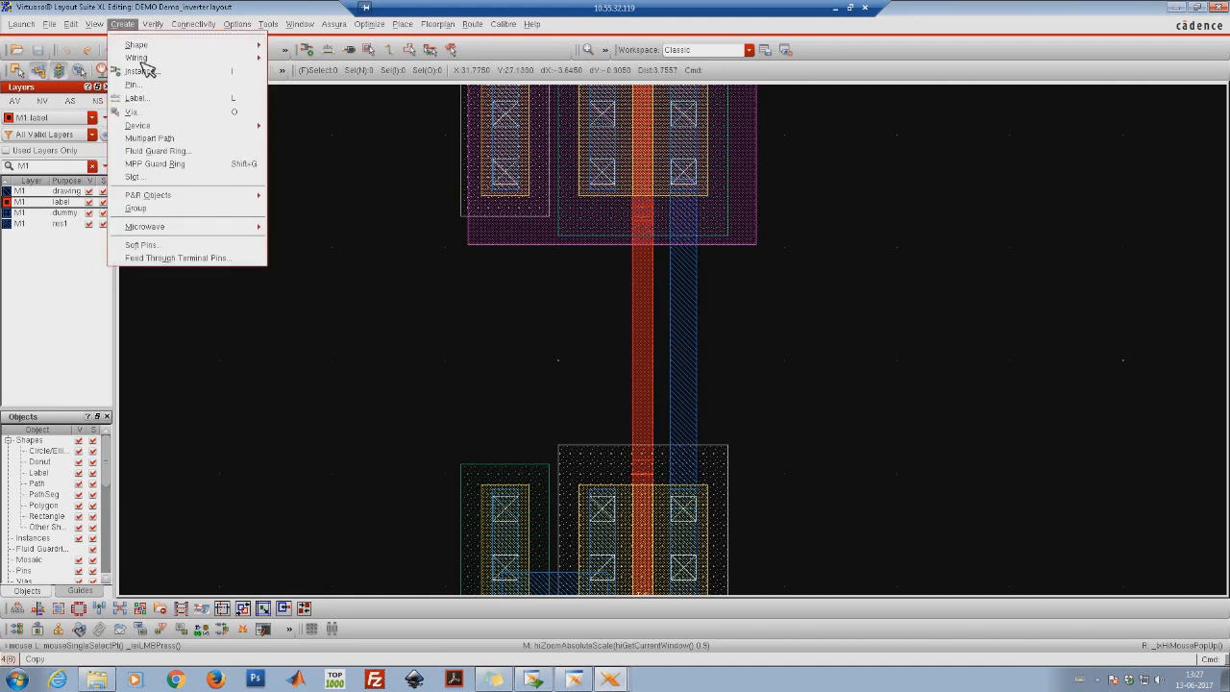
left_click(161, 100)
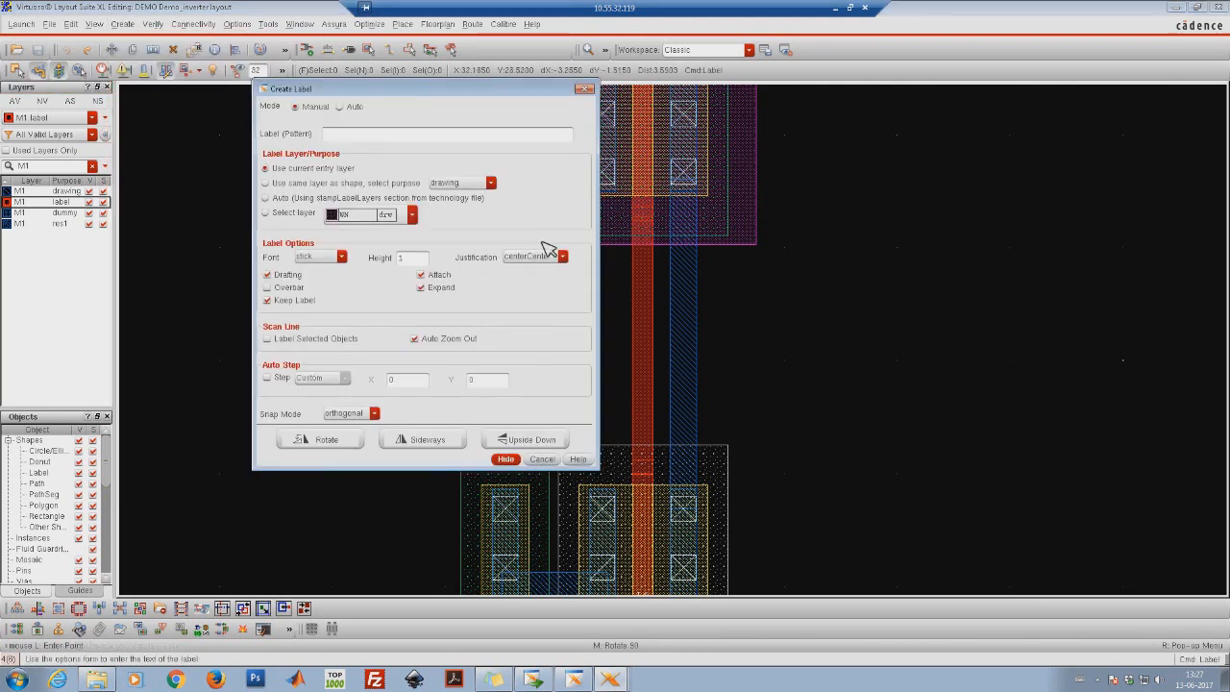
left_click_drag(413, 94, 824, 140)
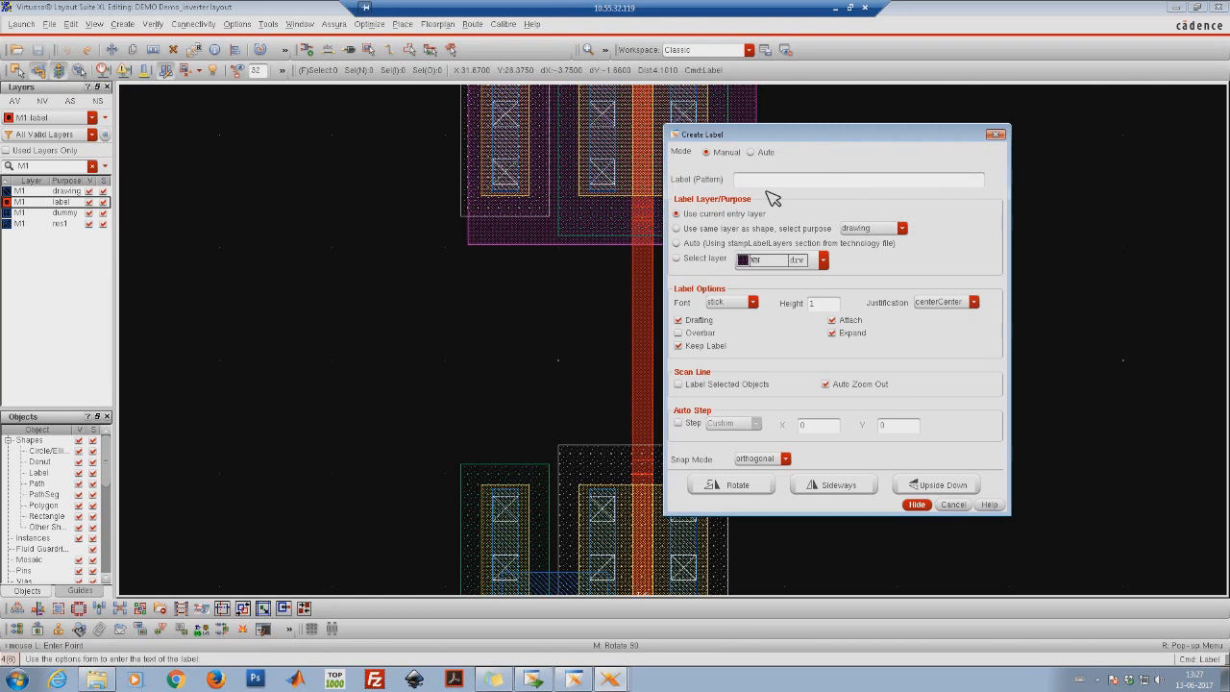
type("out")
left_click(918, 506)
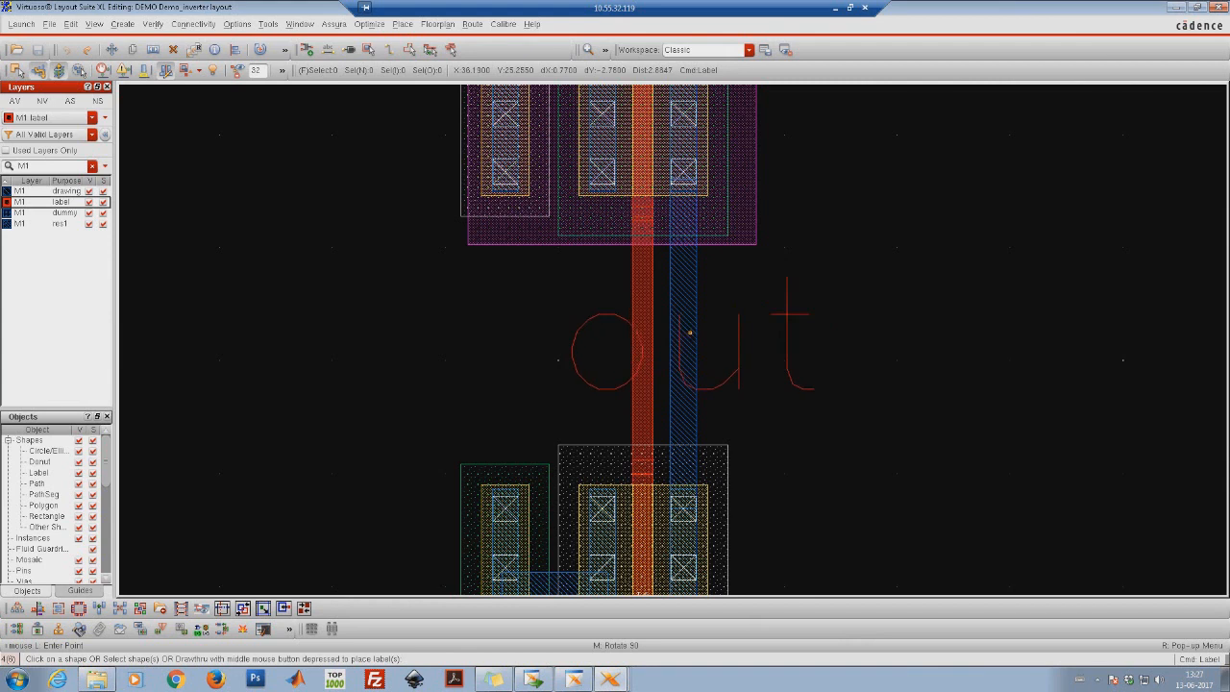
left_click(677, 332)
right_click_drag(660, 309, 699, 357)
key("Escape")
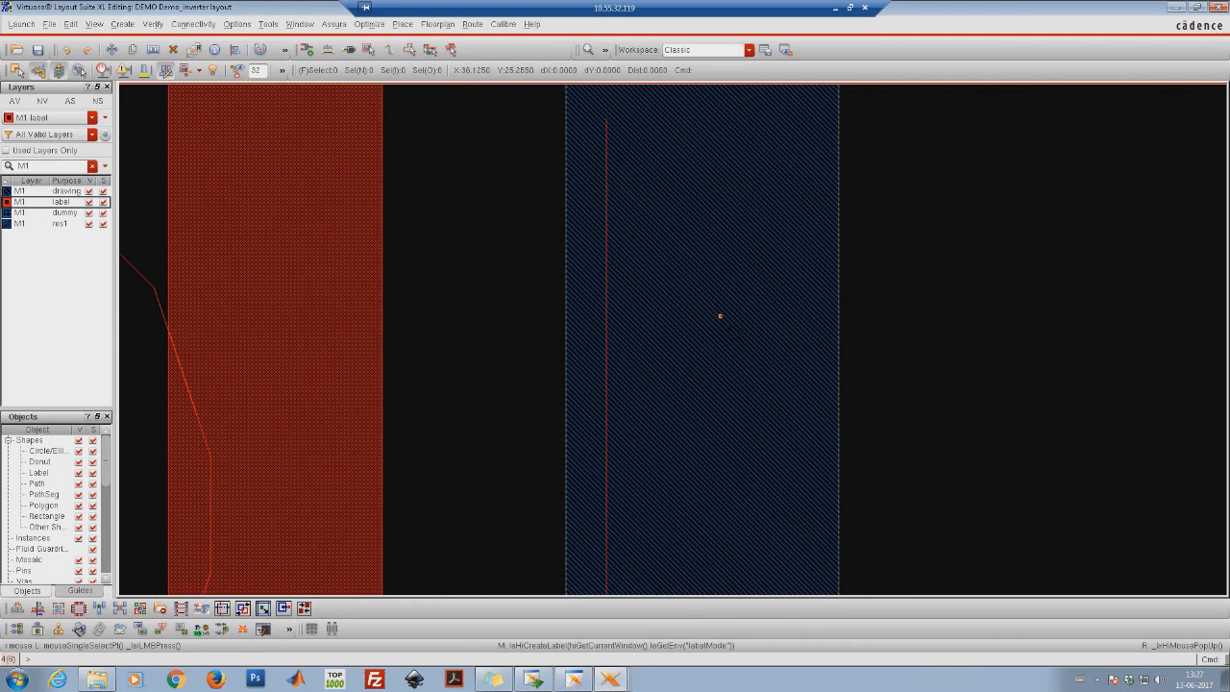
key("shift+z")
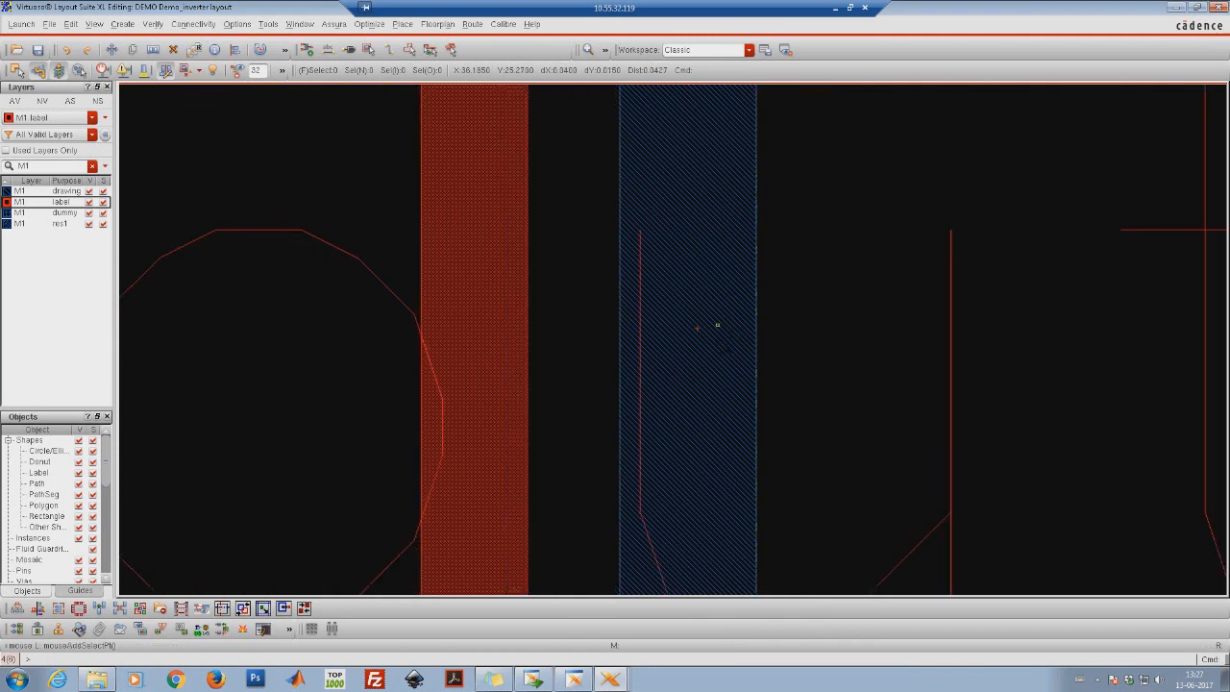
key("shift+z")
key("shift+z")
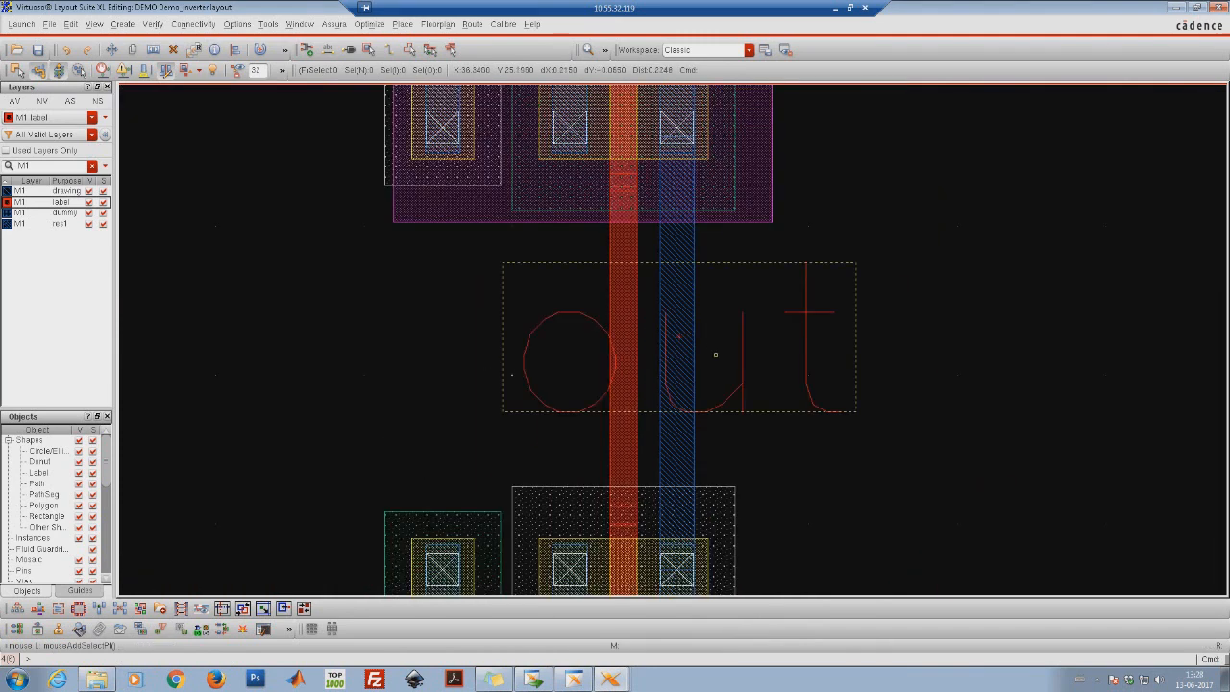
Set the height of the "out" label to 0.3
left_click(769, 366)
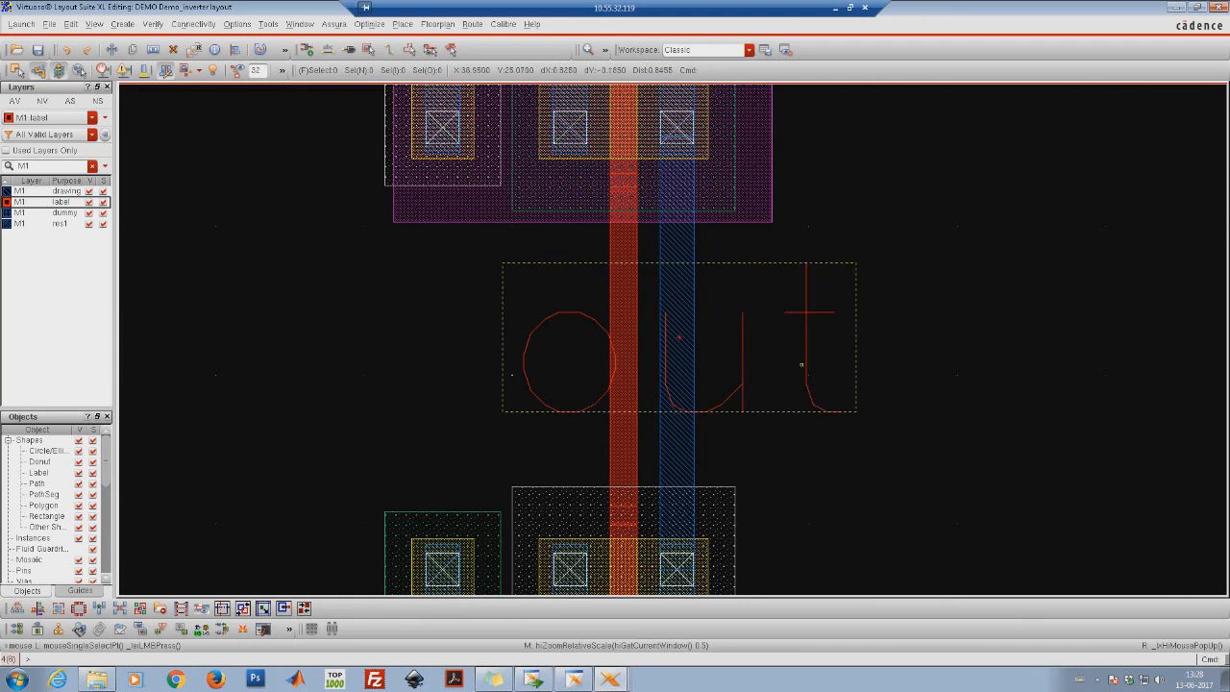
key("q")
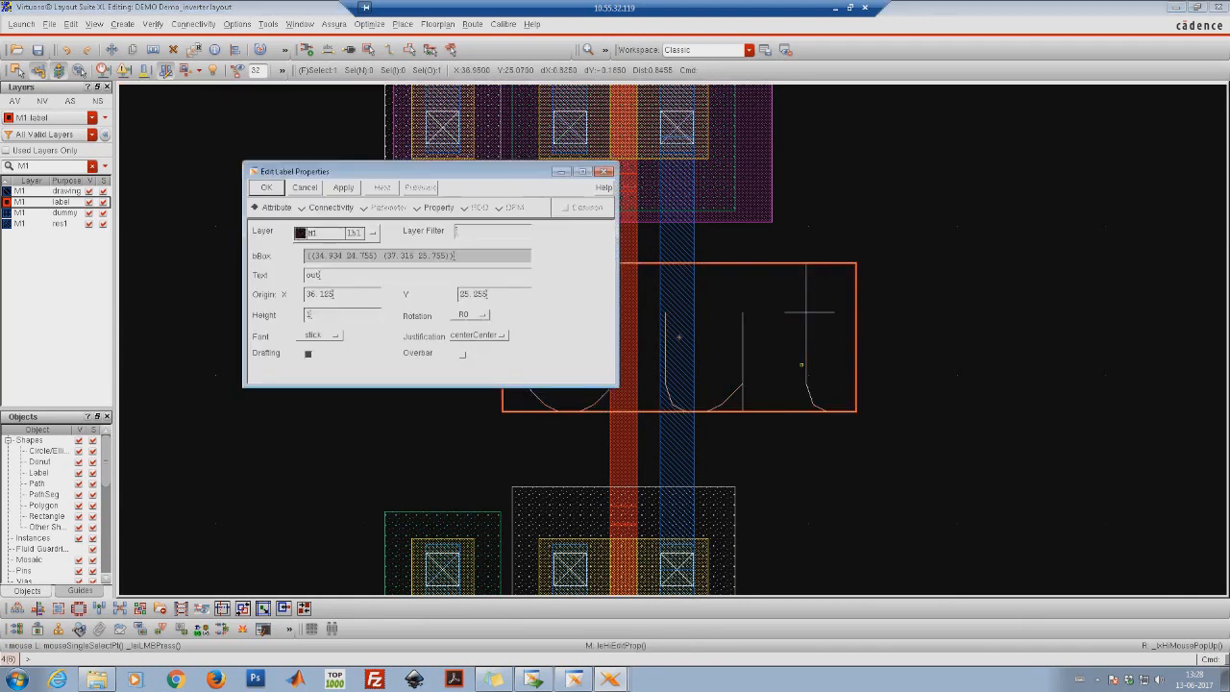
left_click(320, 319)
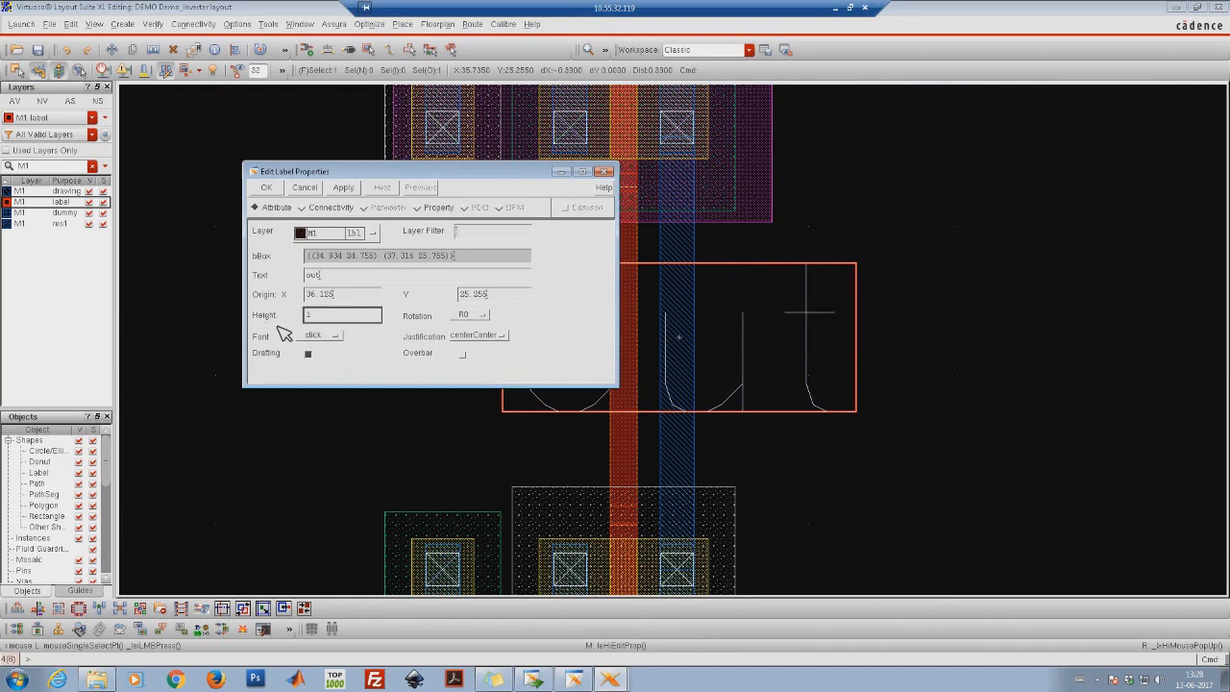
key("BackSpace")
type(".3")
key("Return")
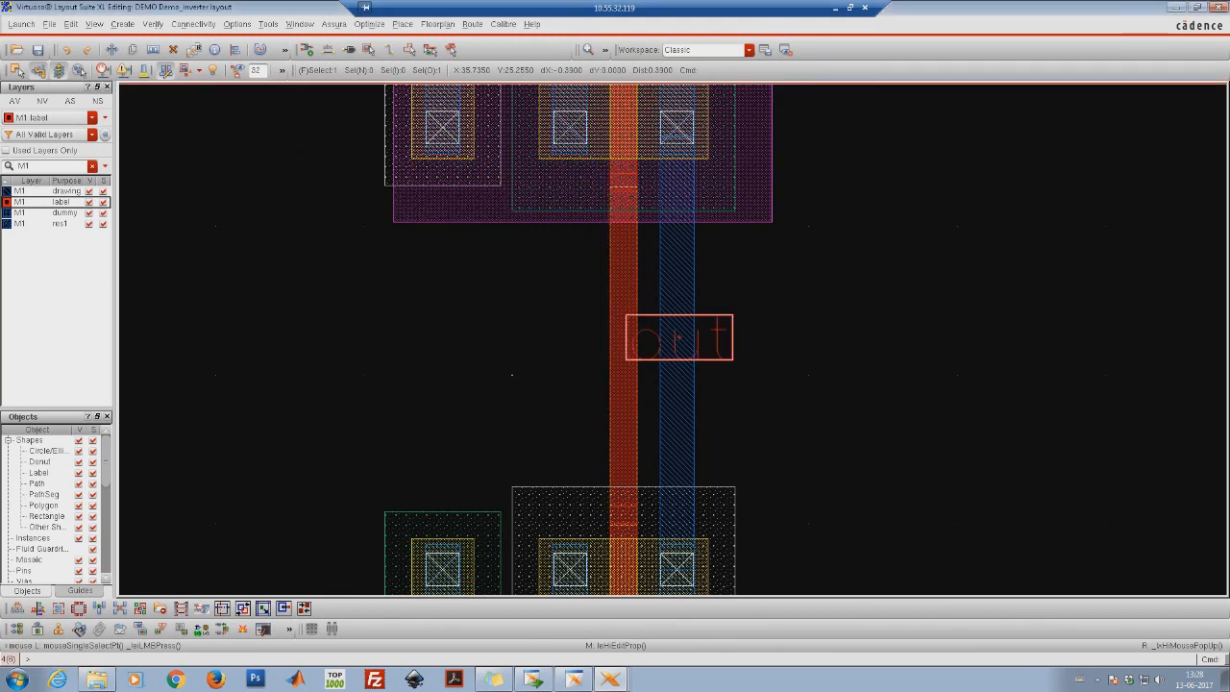
left_click(799, 351)
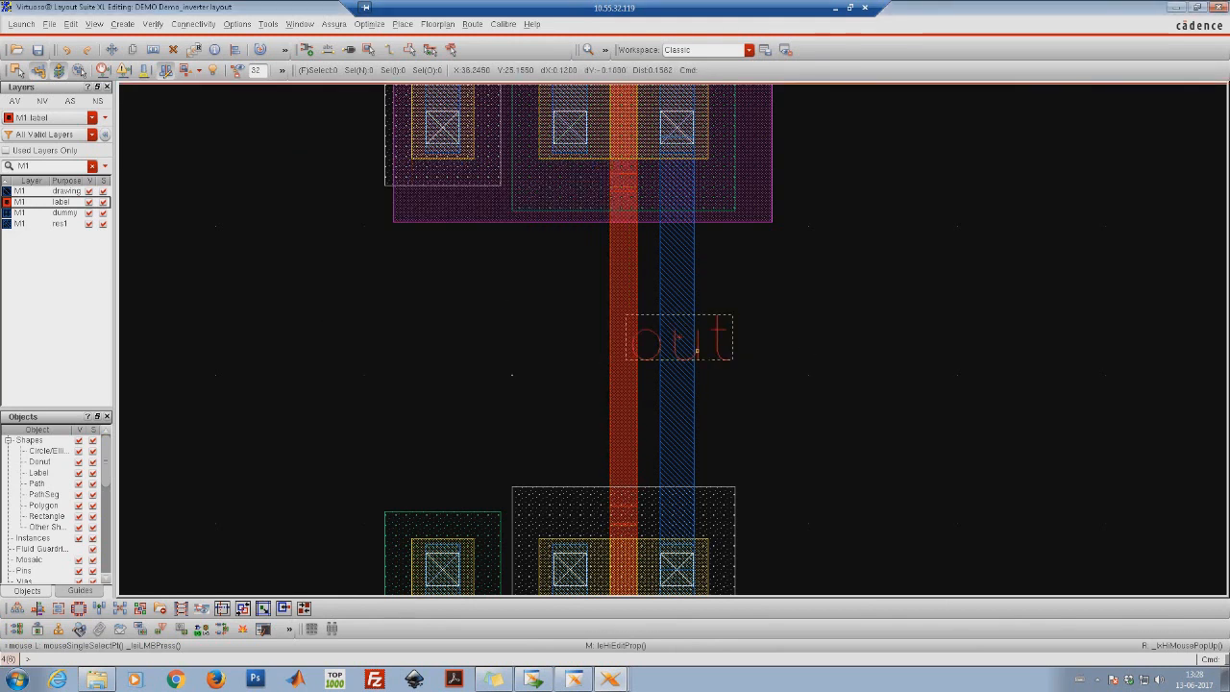
Place an M1 label reading "gnd" with height 0.3 on the M1 rectangle between the NMOS's left tap and source
scroll(622, 303, "down", 10)
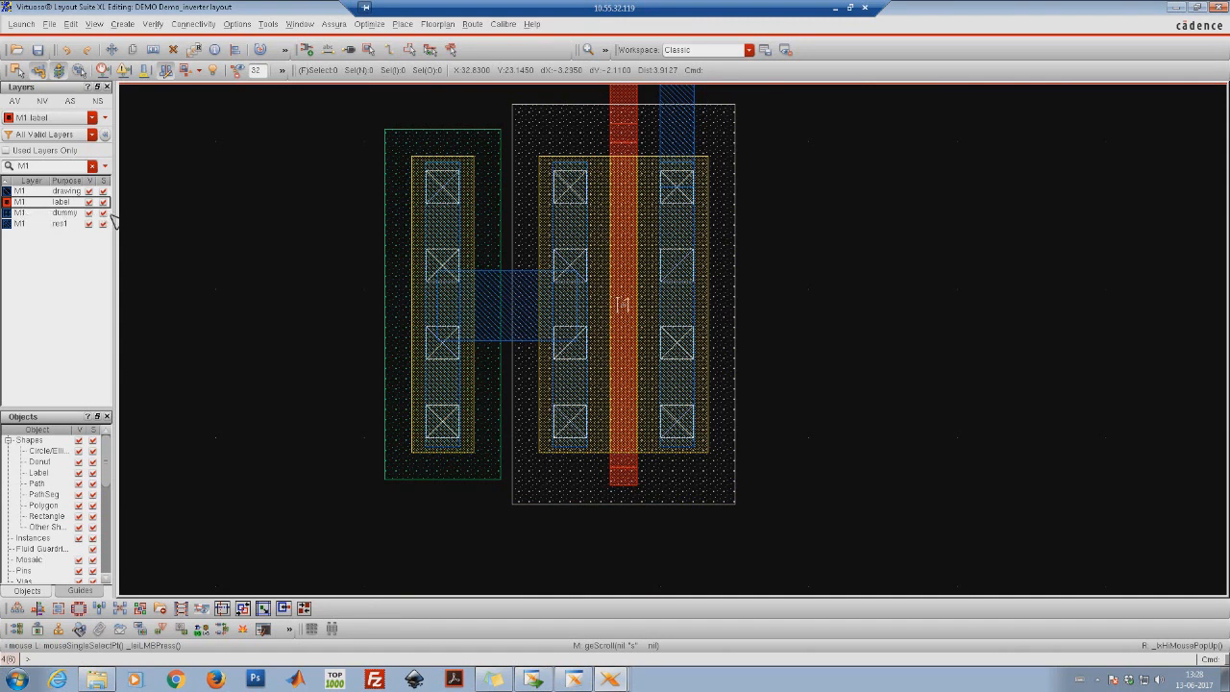
key("l")
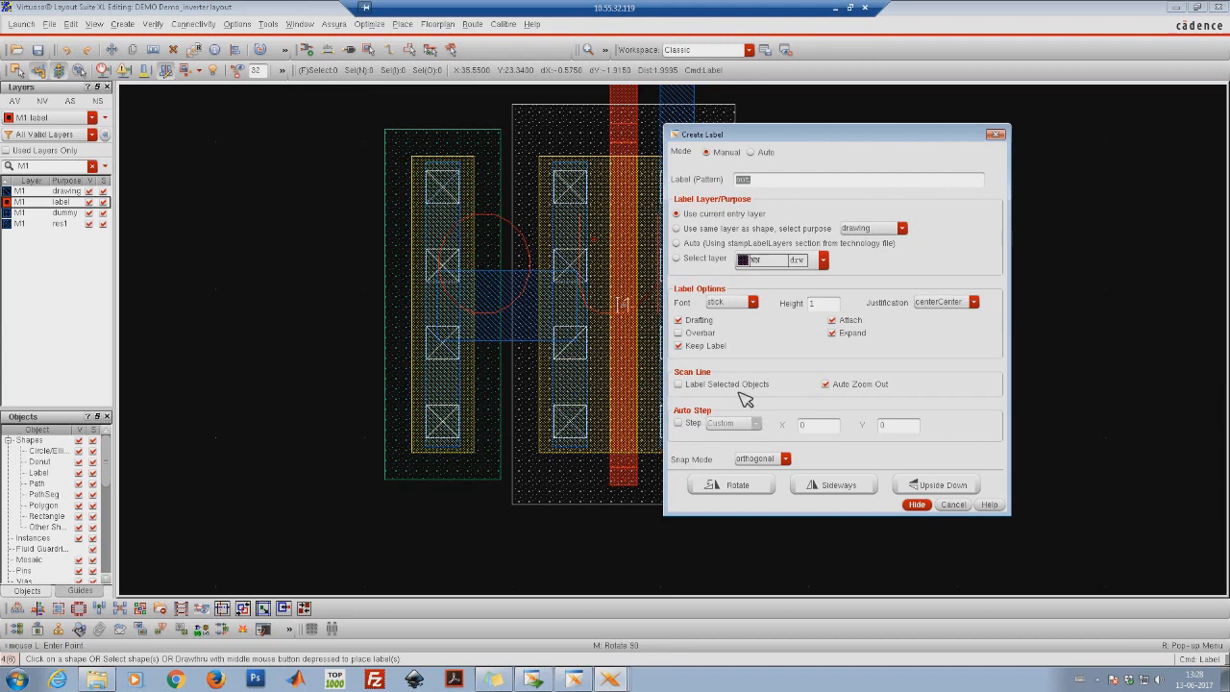
left_click_drag(829, 308, 786, 309)
key("BackSpace")
left_click_drag(769, 186, 717, 184)
type("gnd")
left_click(925, 507)
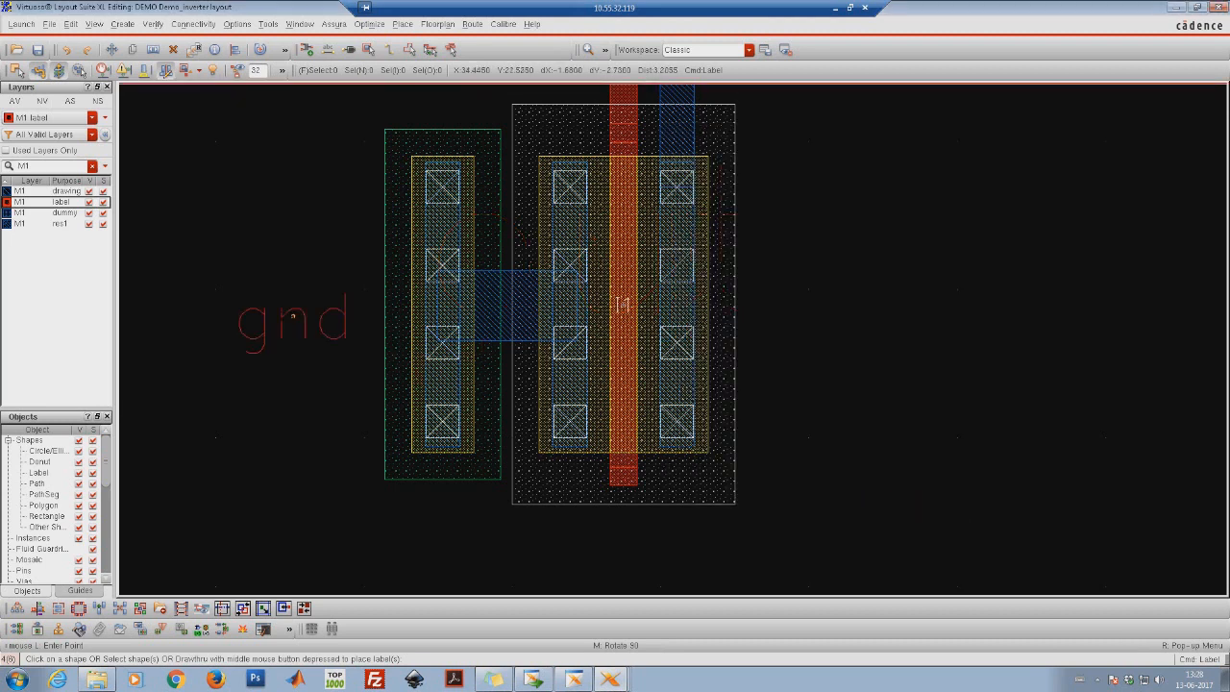
left_click(506, 304)
key("f")
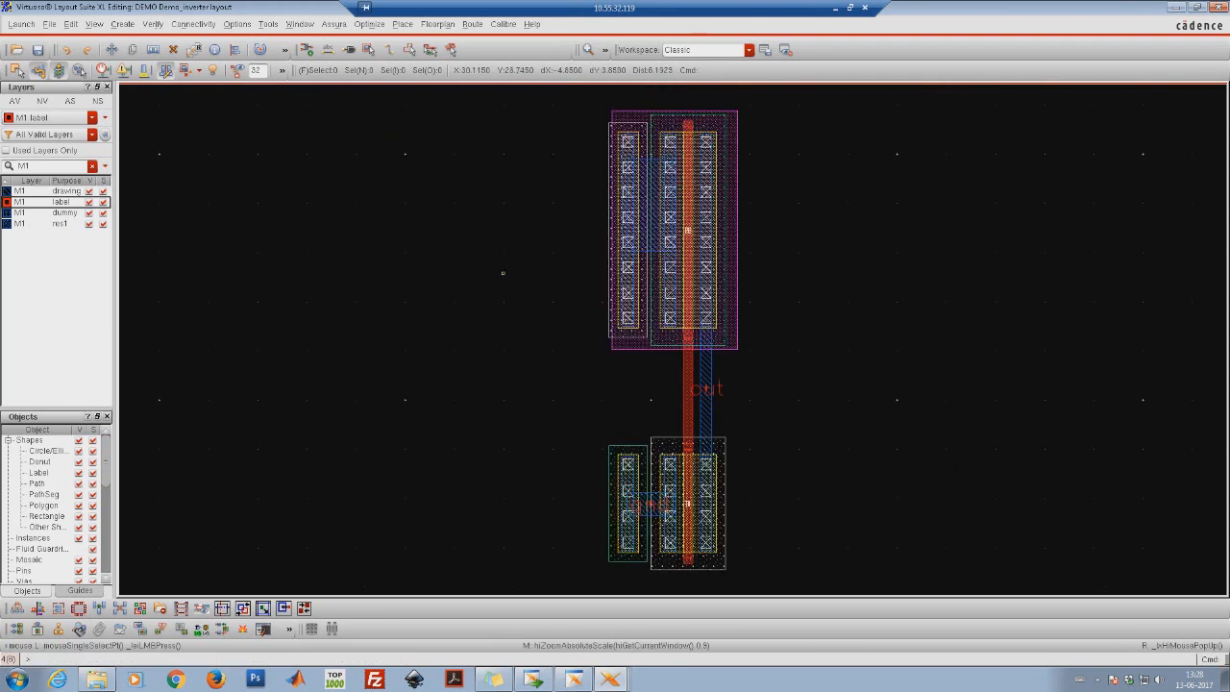
Place an M1 label reading "vdd" on the M1 rectangle between the PMOS's left tap and source
right_click_drag(554, 131, 727, 271)
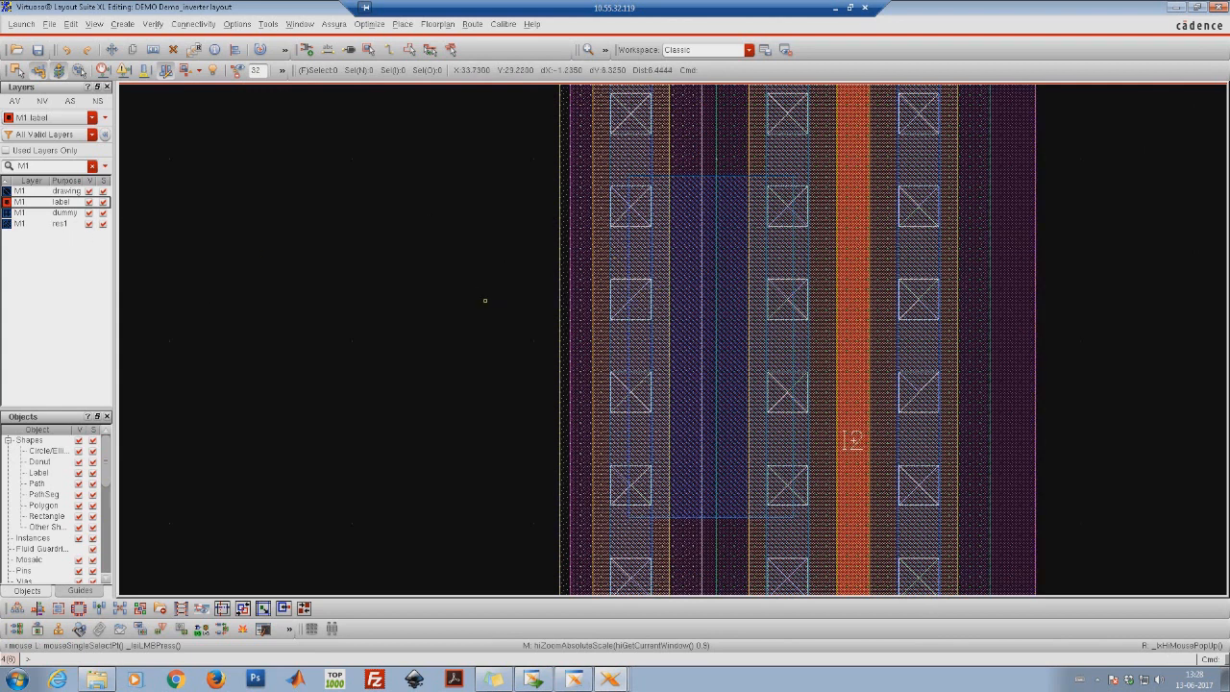
key("l")
type("v")
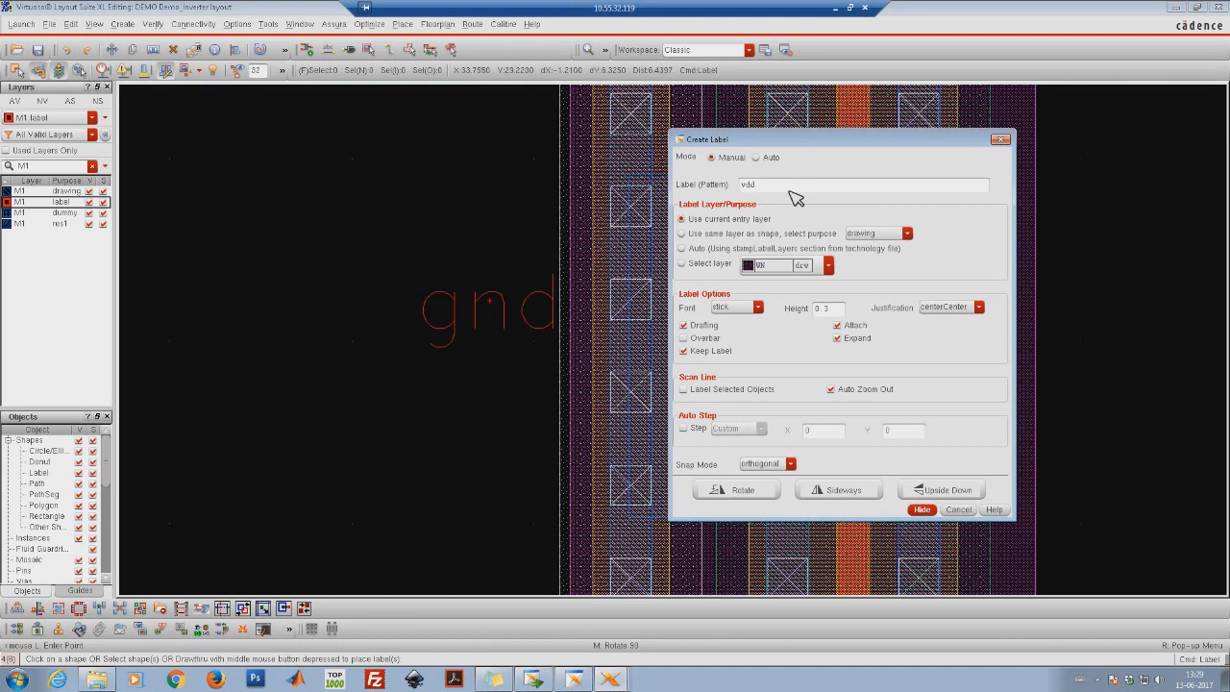
type("dd")
key("Return")
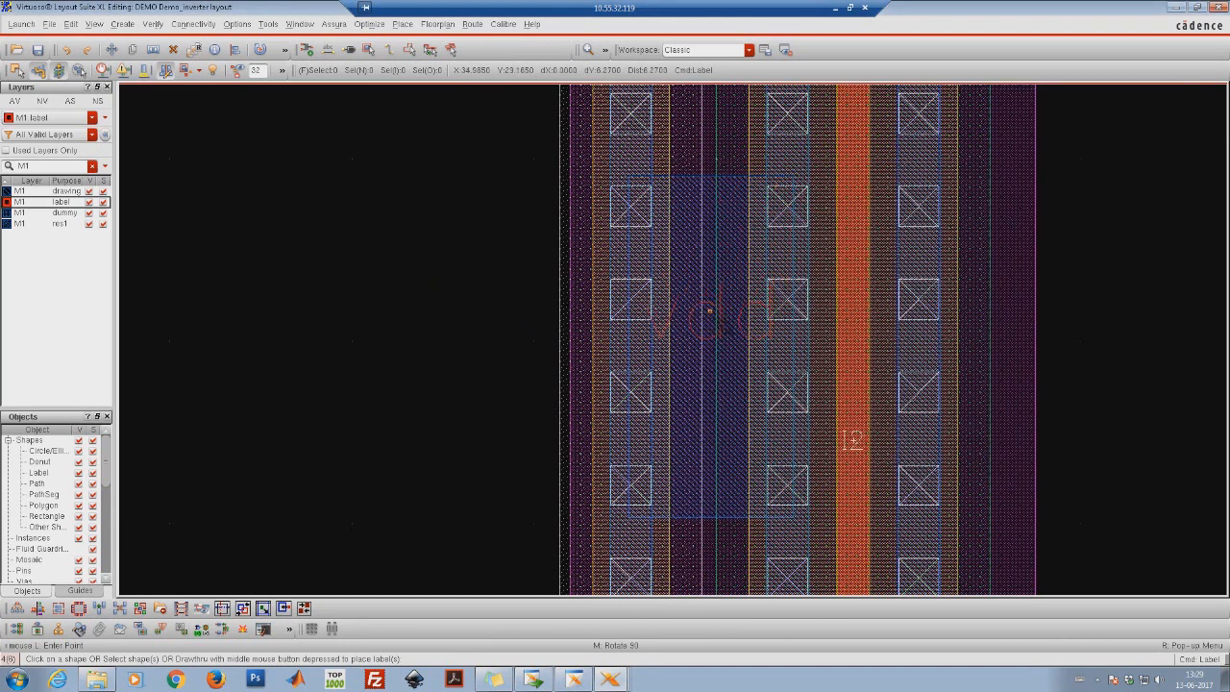
left_click(710, 312)
key("Escape")
key("f")
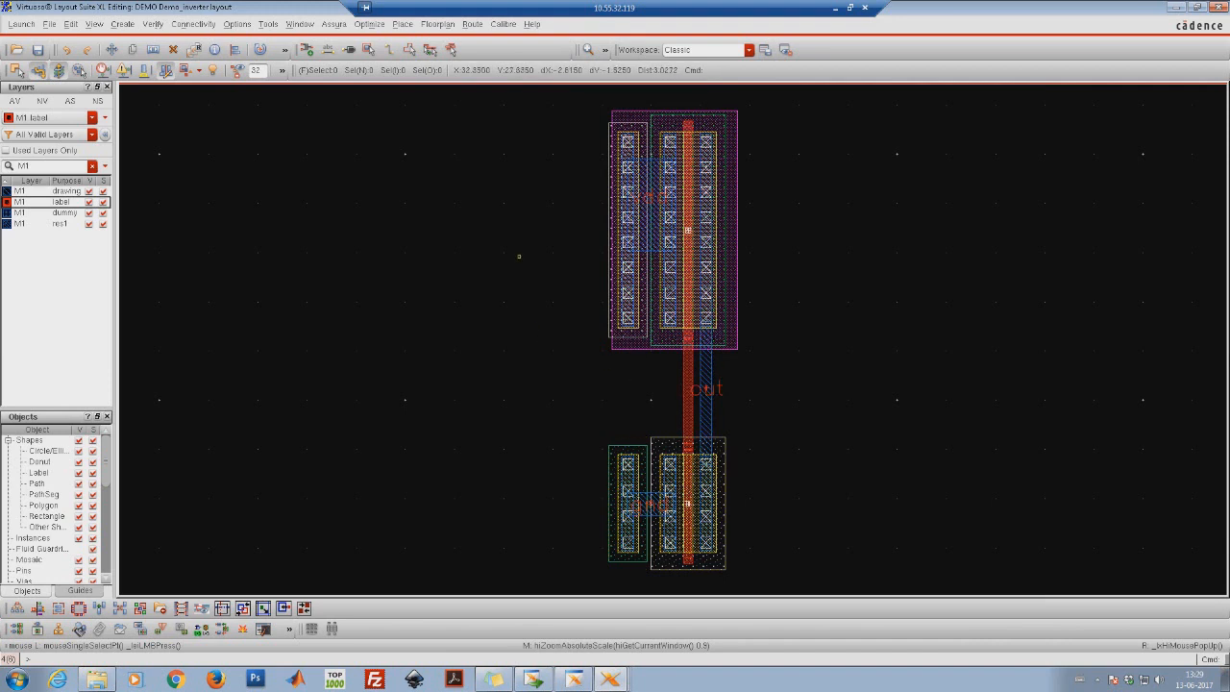
Filter the layer list for GC and make the GC label layer the current entry layer
right_click_drag(512, 271, 815, 487)
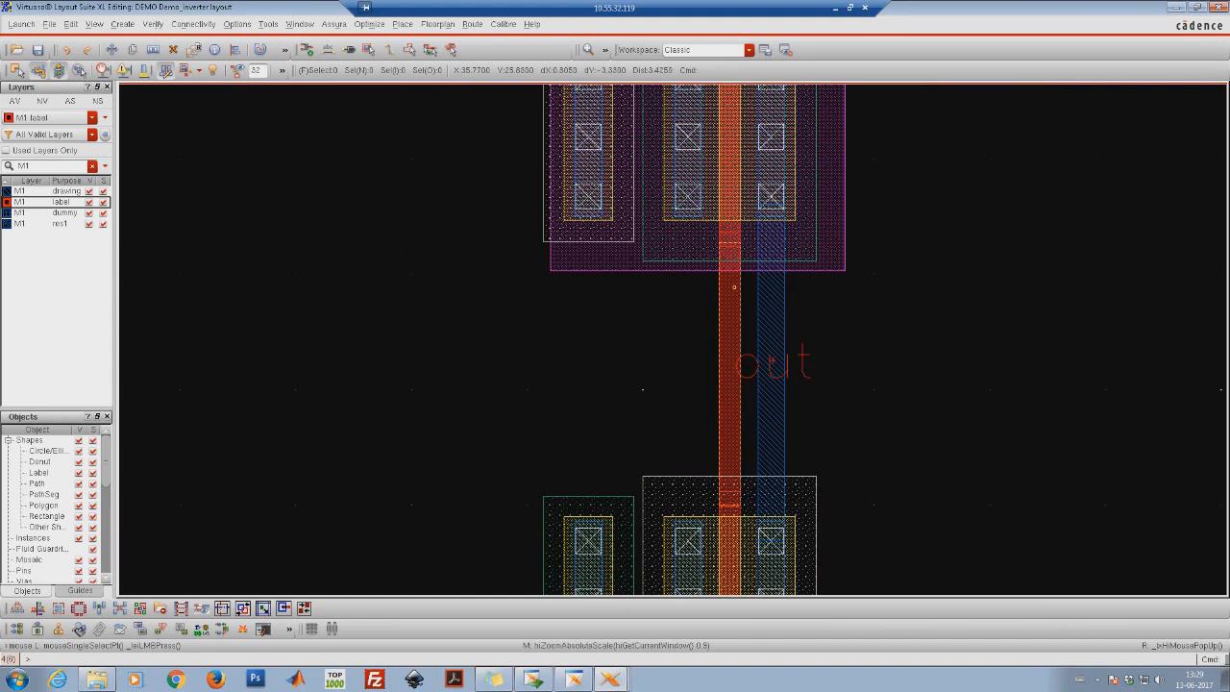
left_click(734, 287)
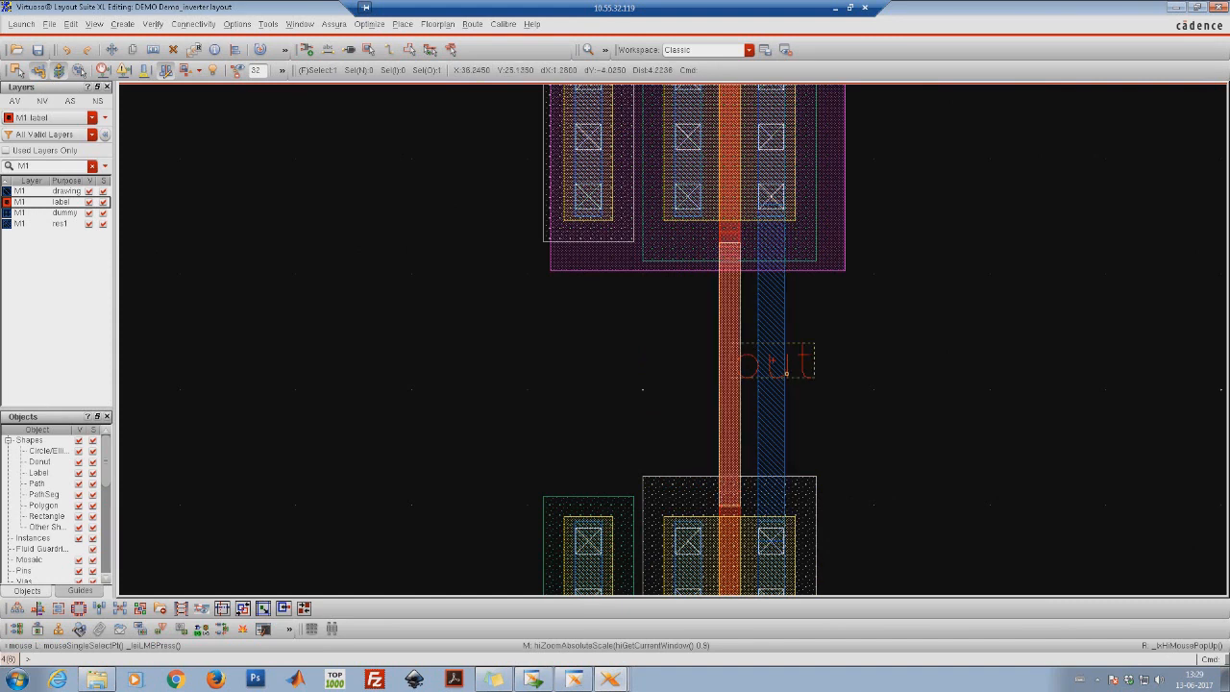
left_click(677, 389)
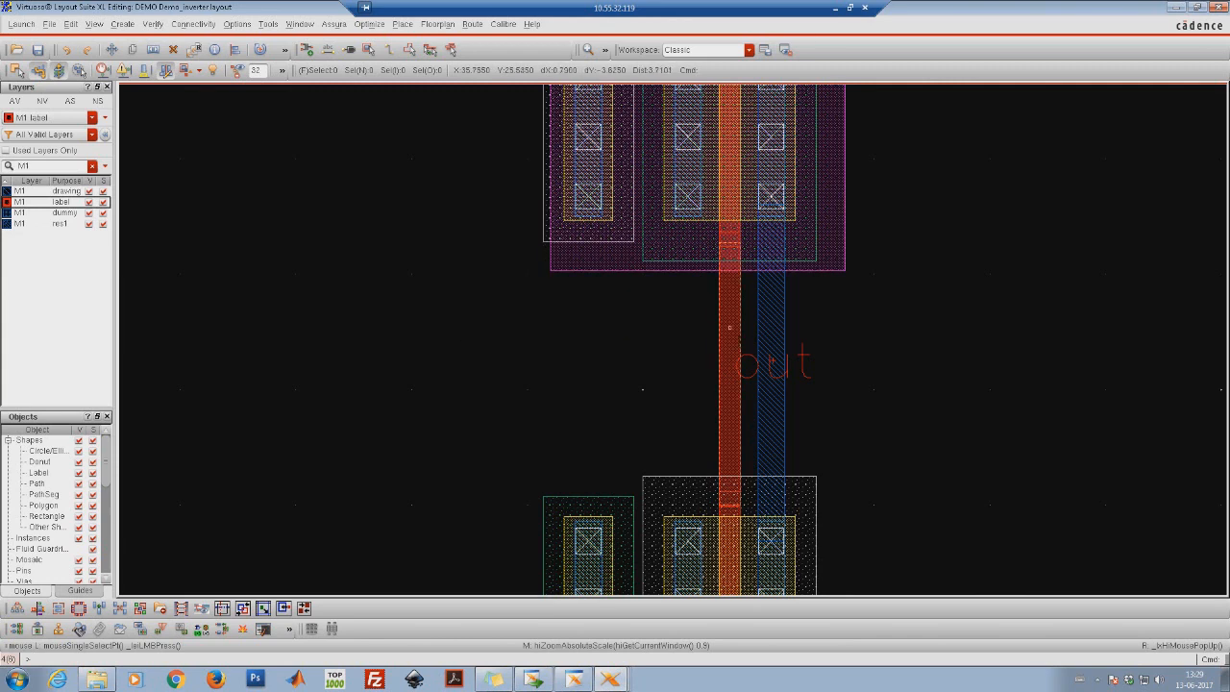
left_click(729, 328)
left_click(649, 337)
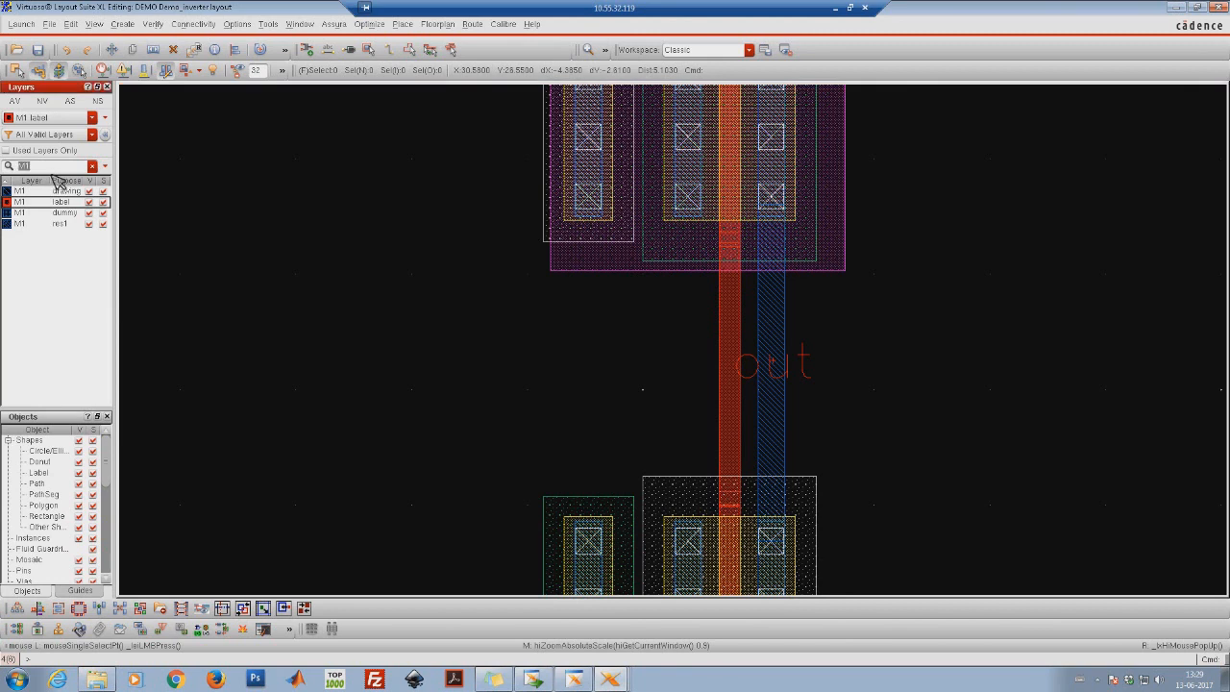
type("GC")
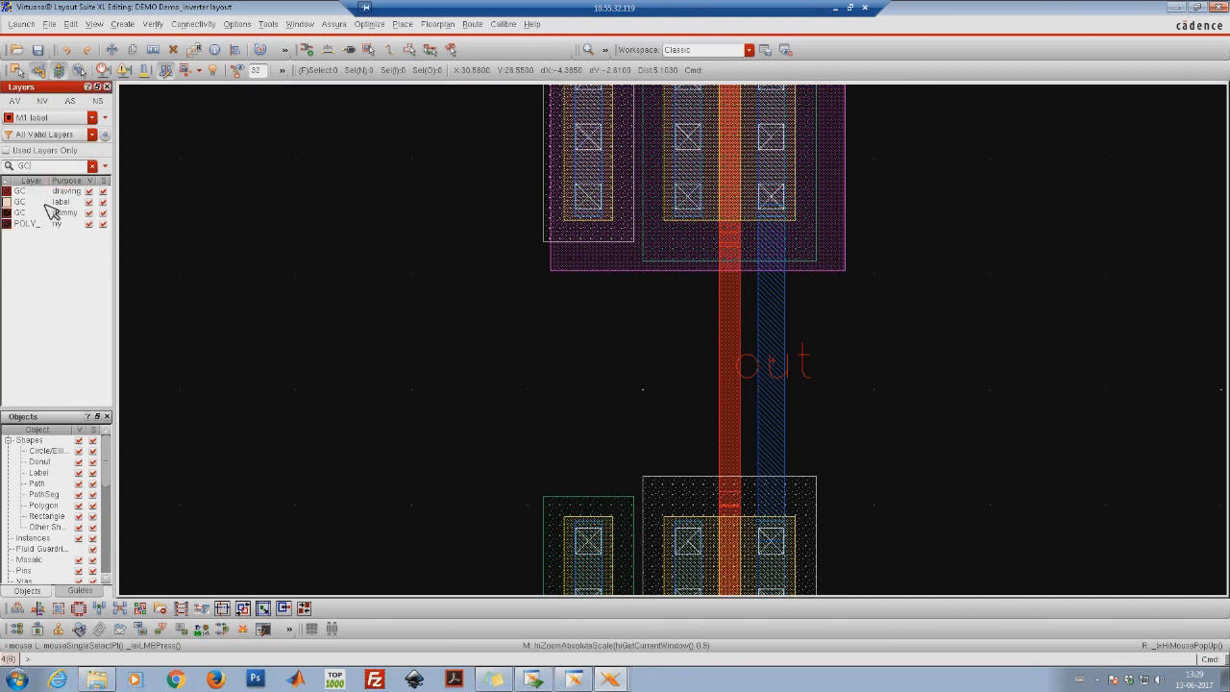
left_click(43, 196)
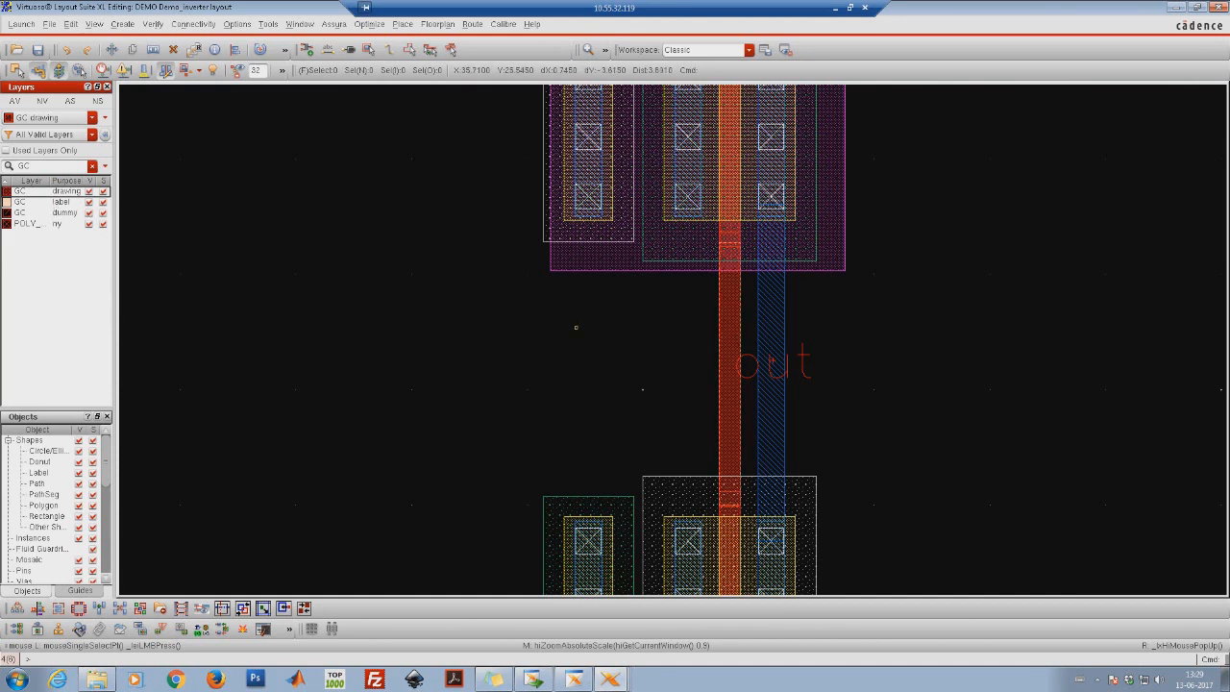
left_click(46, 202)
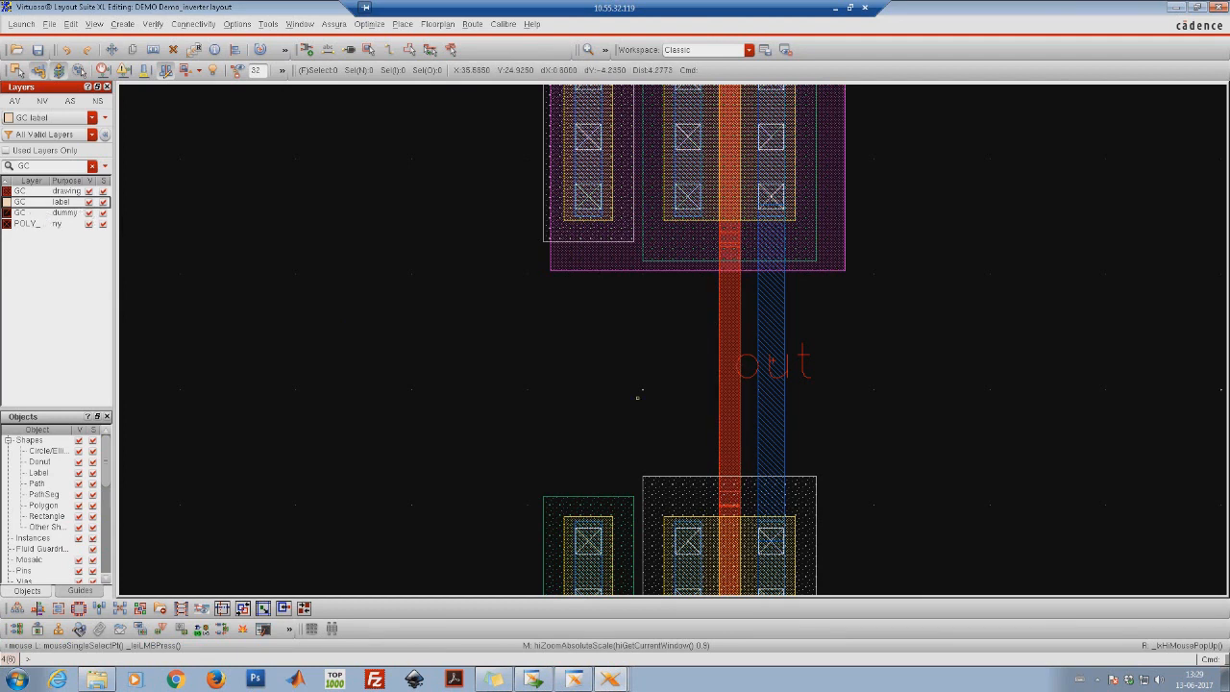
Place a GC label reading "in" on the GC strip joining the two gates, and save the layout
key("l")
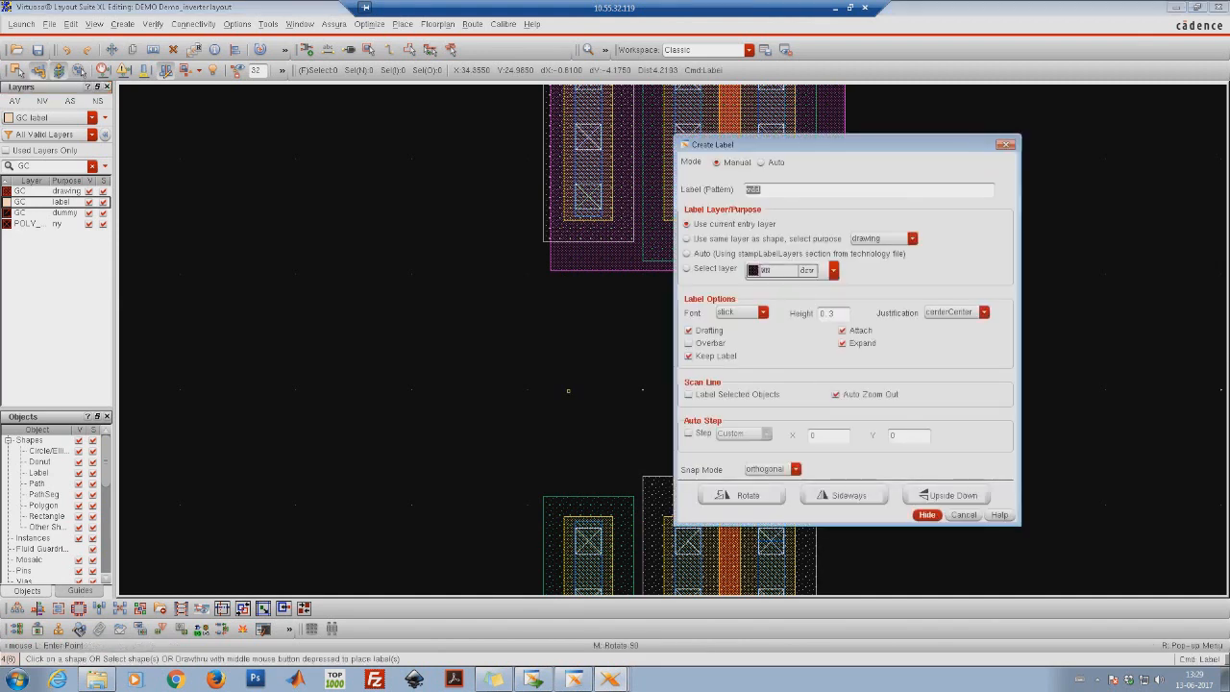
type("in")
left_click(927, 514)
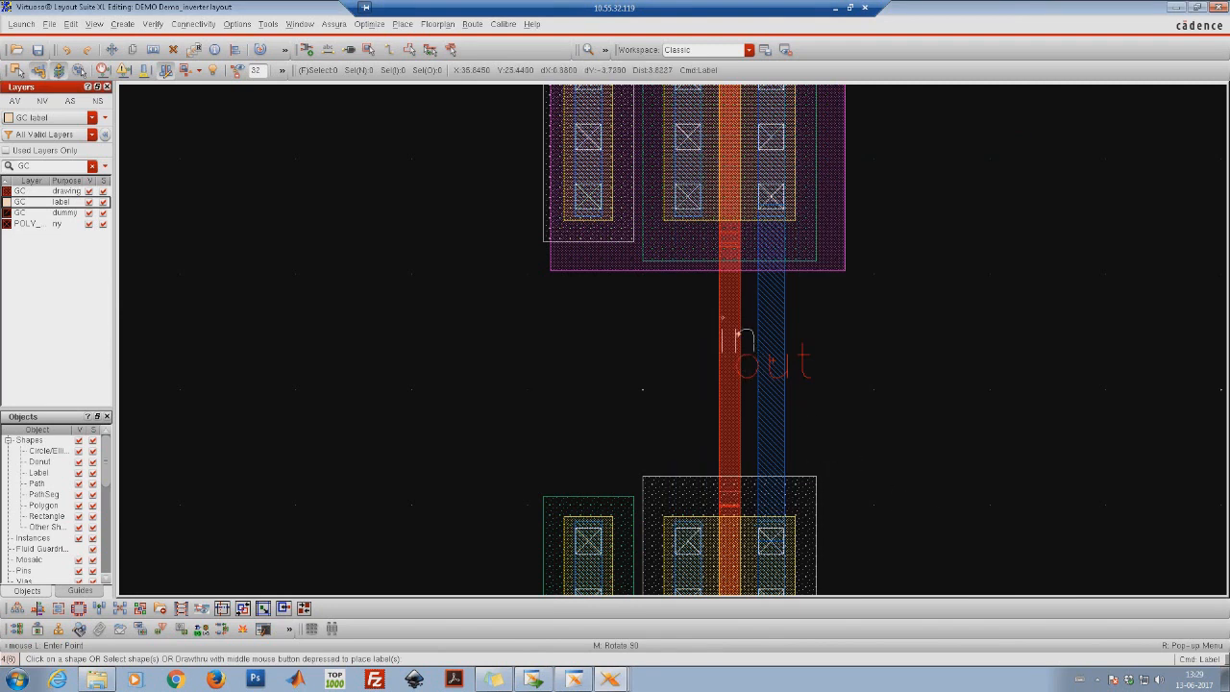
left_click(729, 328)
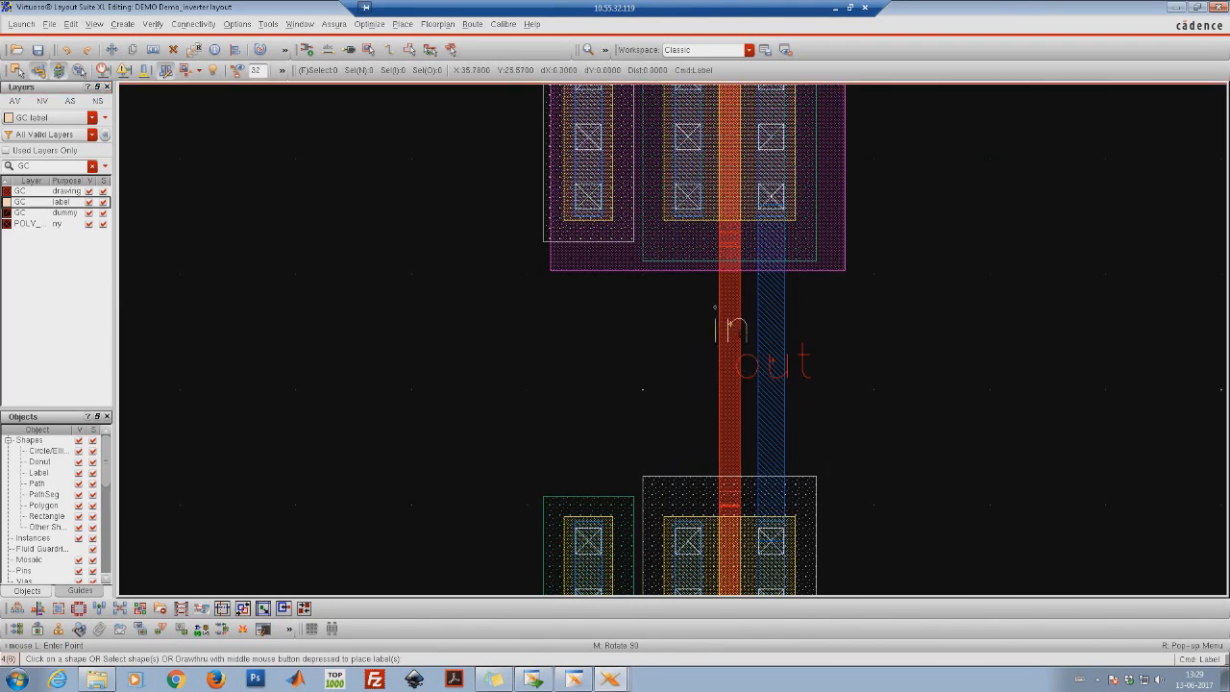
key("Escape")
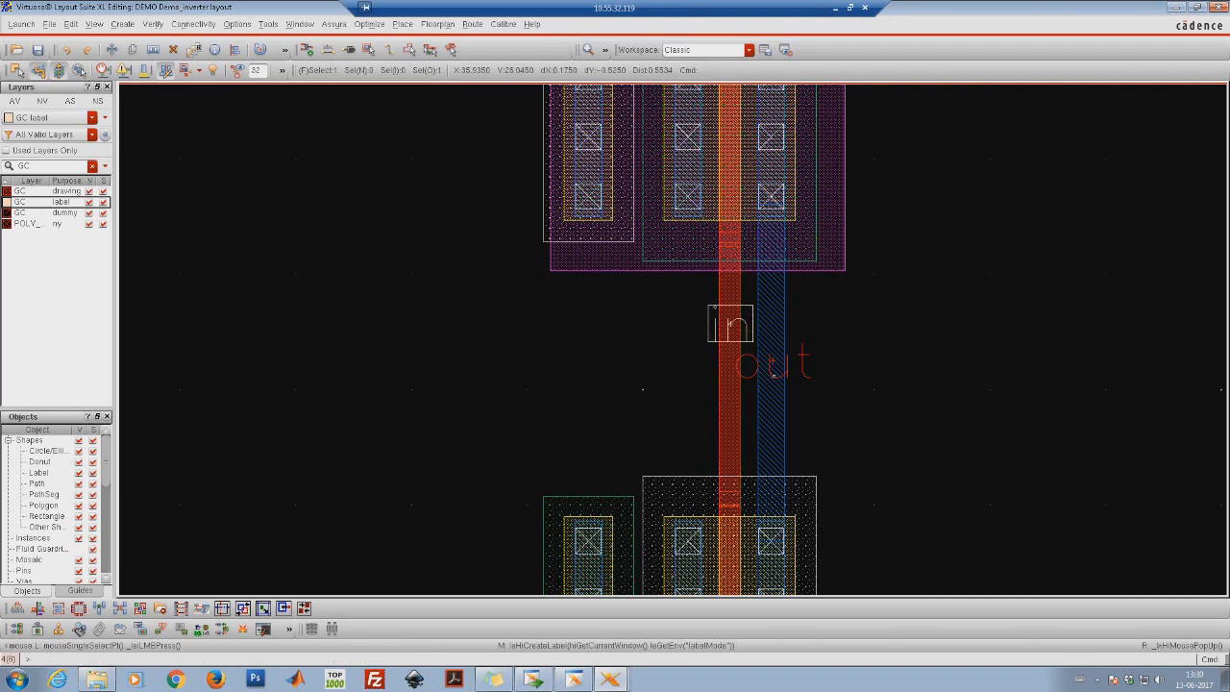
left_click(795, 370)
left_click(623, 396)
scroll(655, 413, "down", 8)
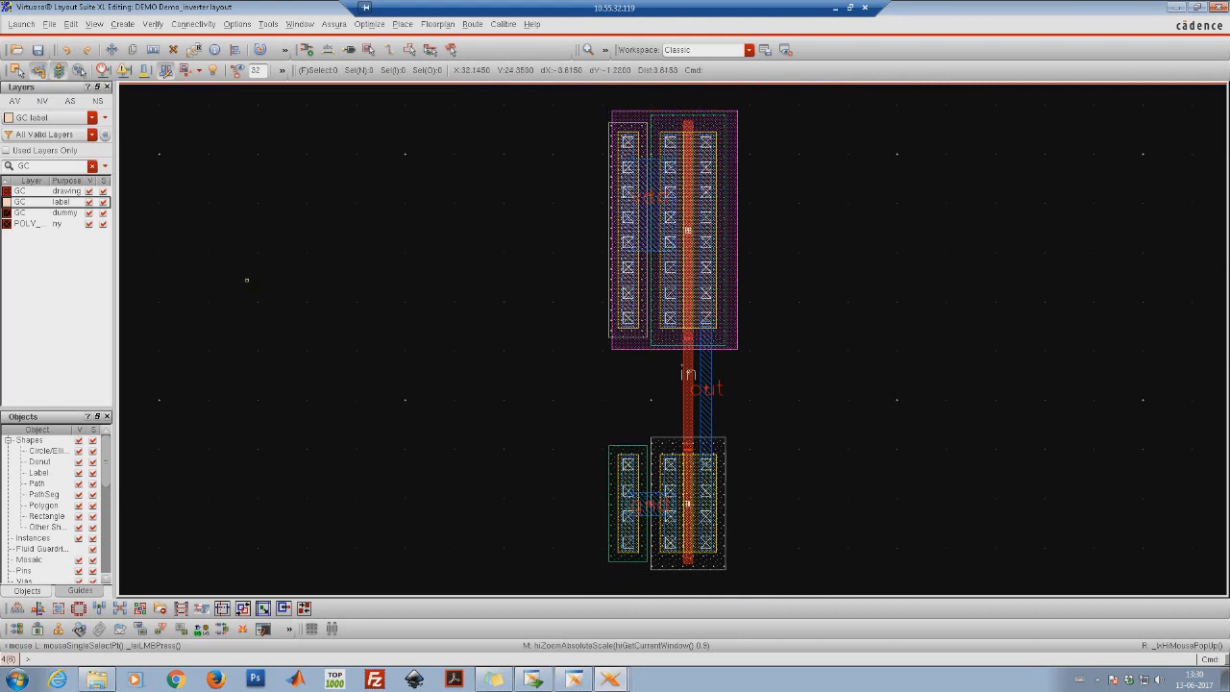
left_click(40, 52)
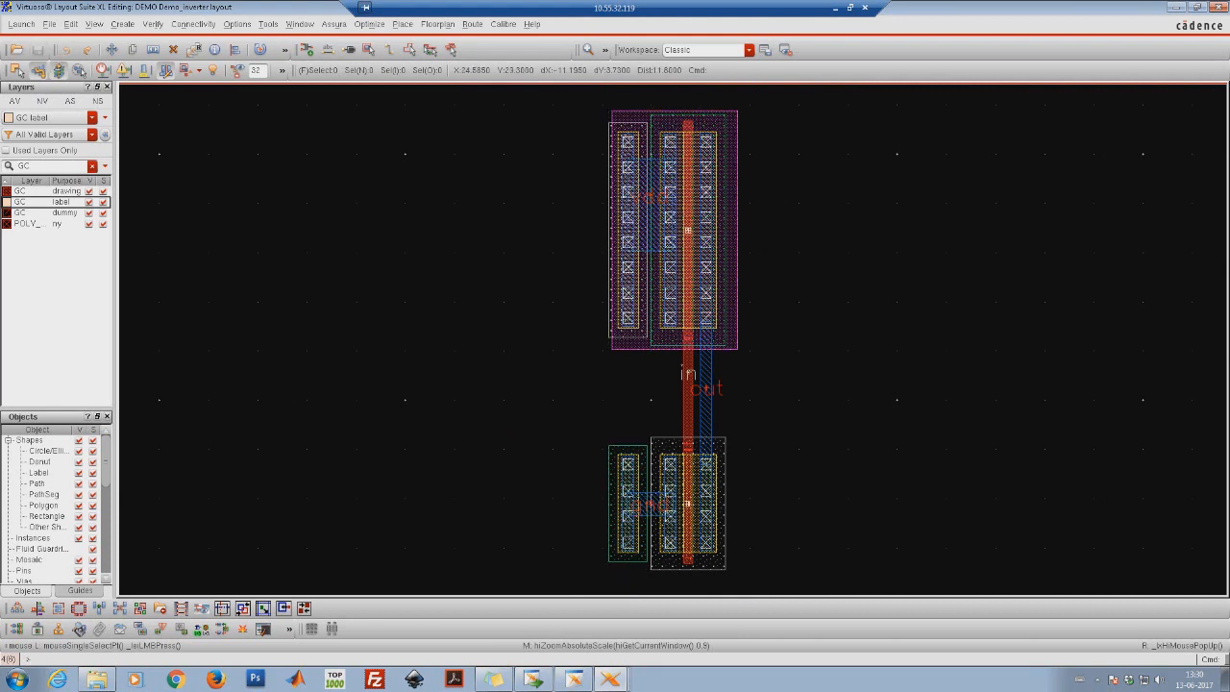